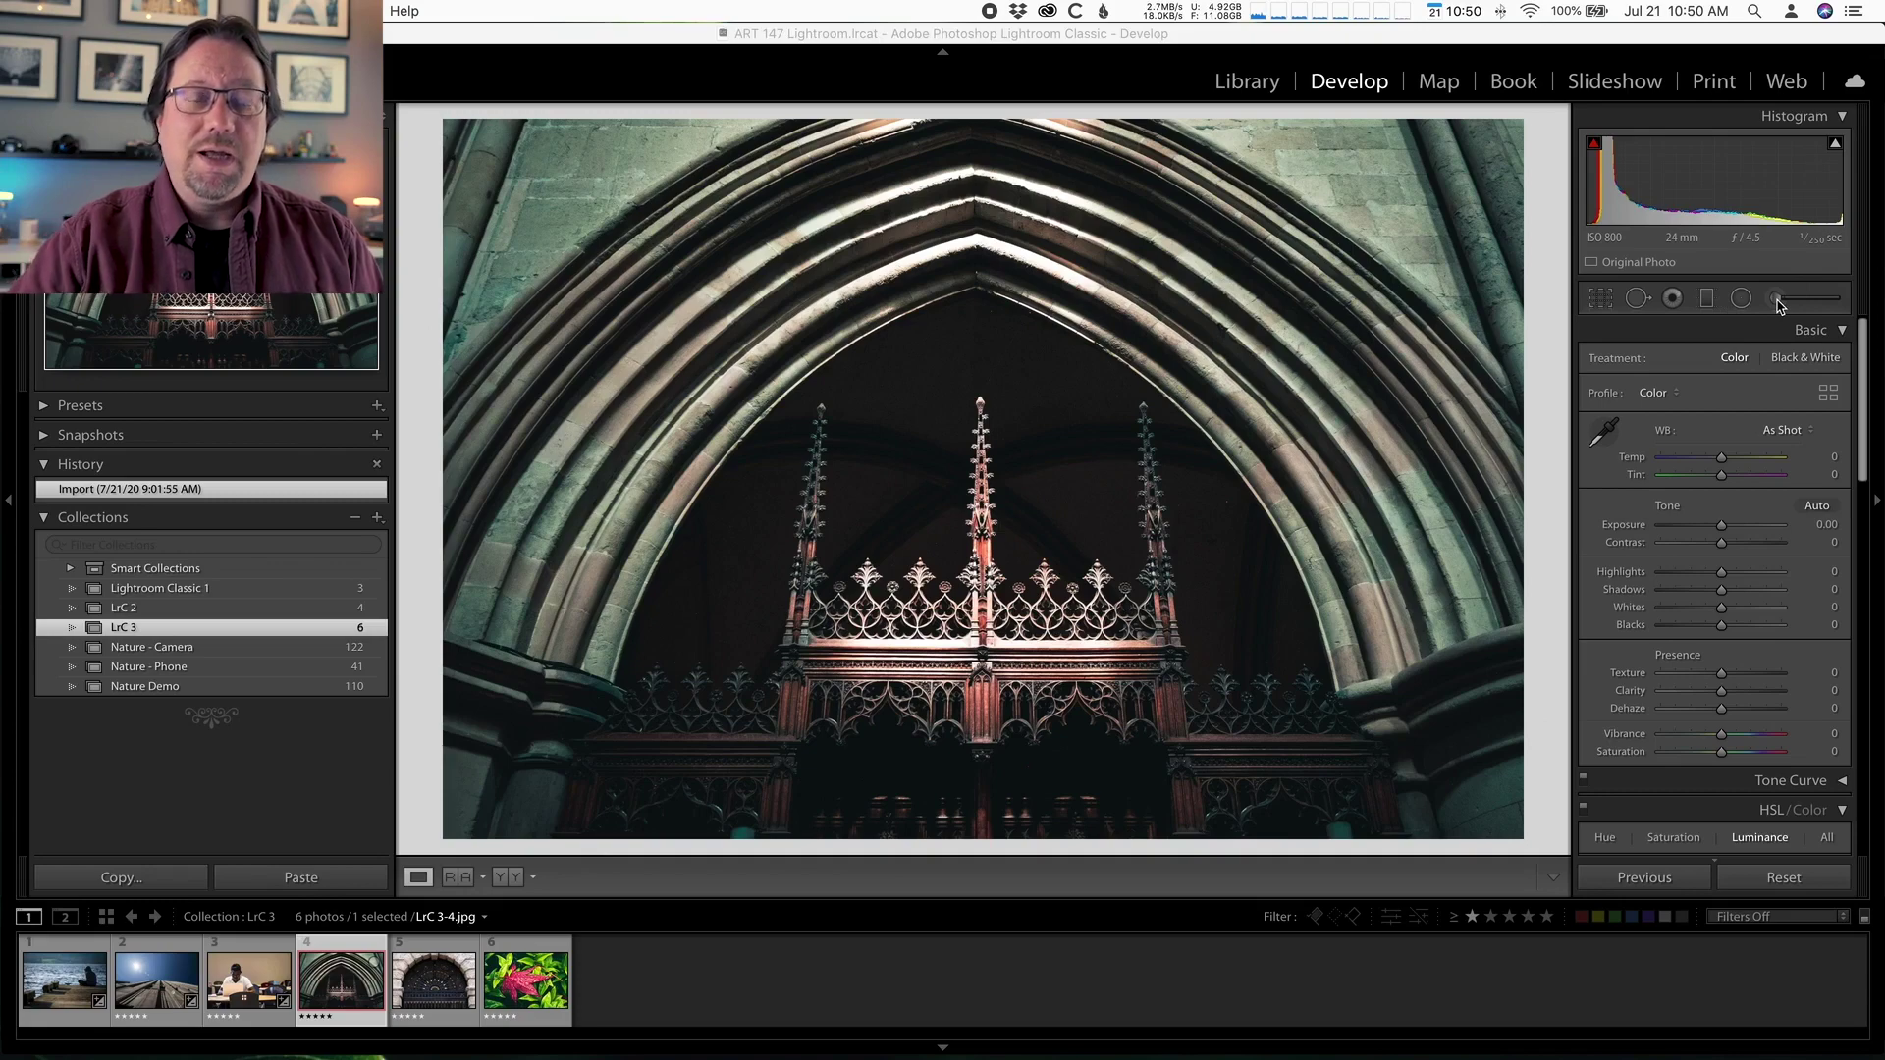
Step: Activate the Adjustment Brush and reset all of its effect settings to zero
left_click(1777, 300)
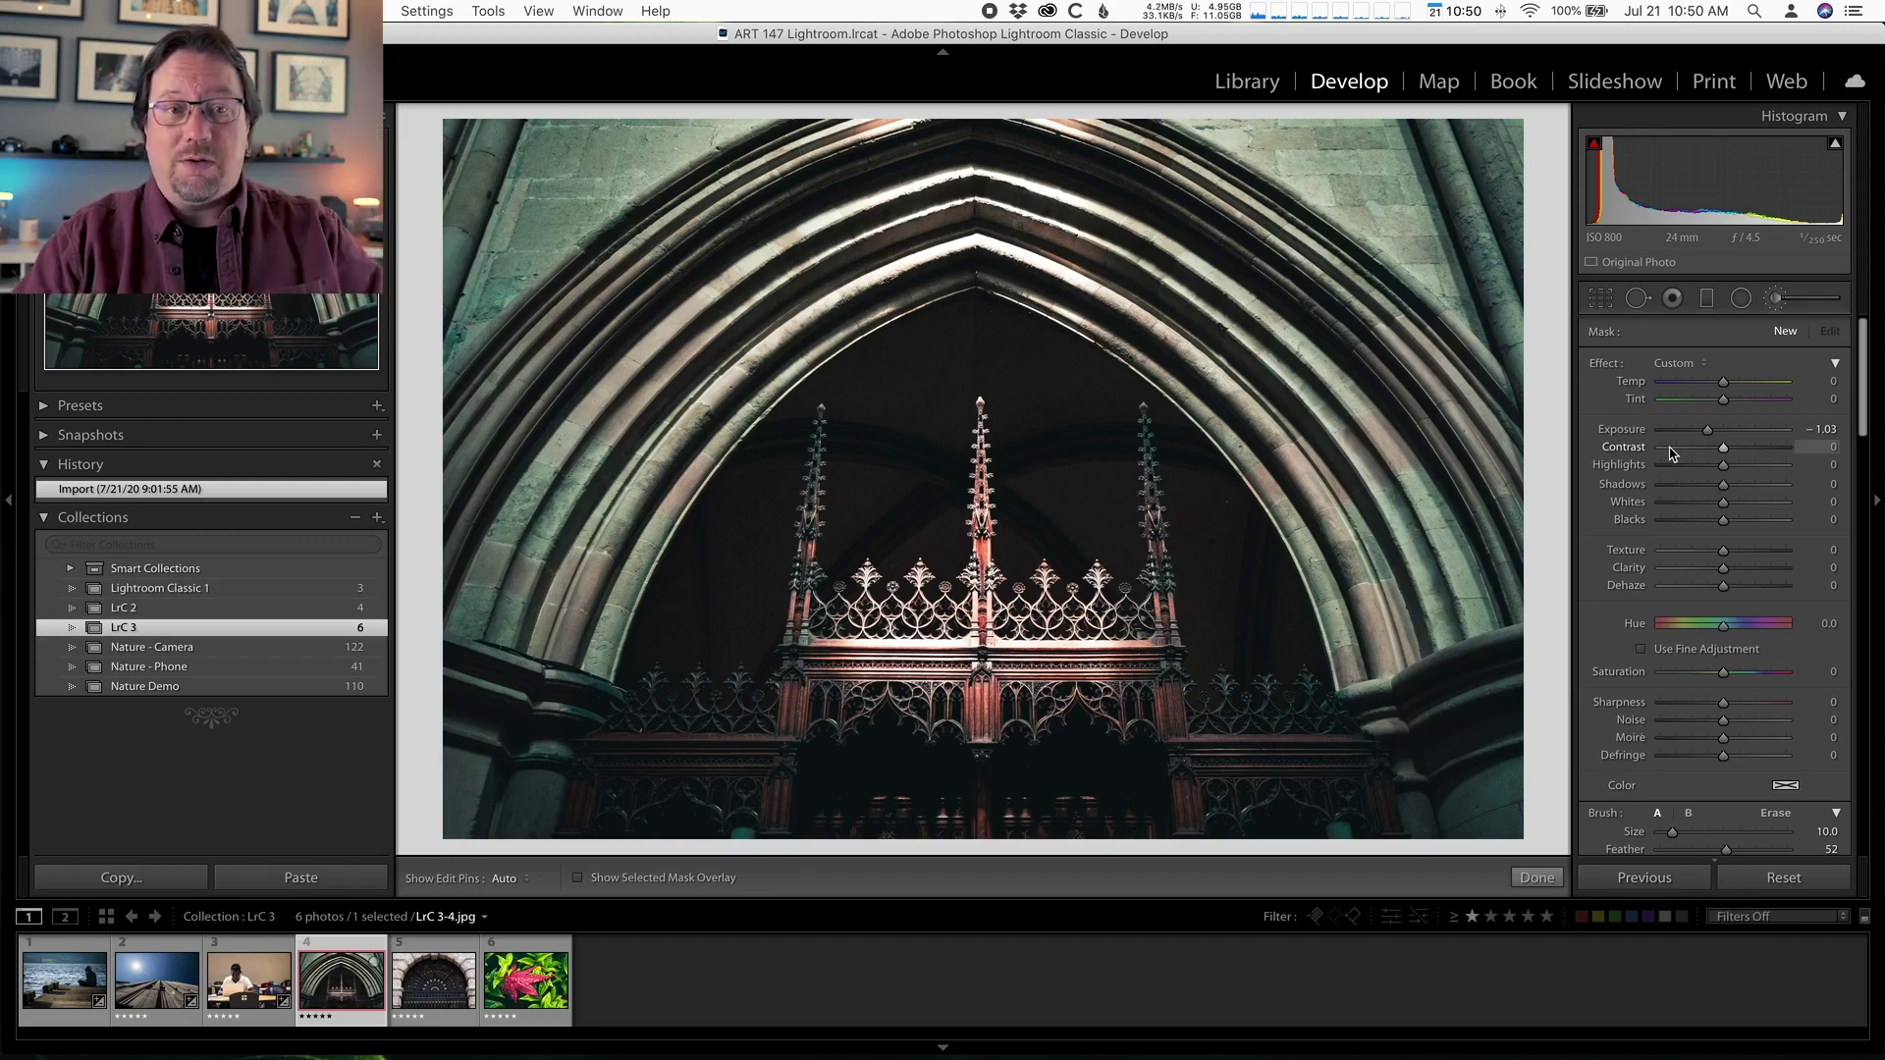
mouse_move(1864, 388)
left_mouse_down()
mouse_move(1864, 535)
mouse_move(1857, 376)
left_mouse_up()
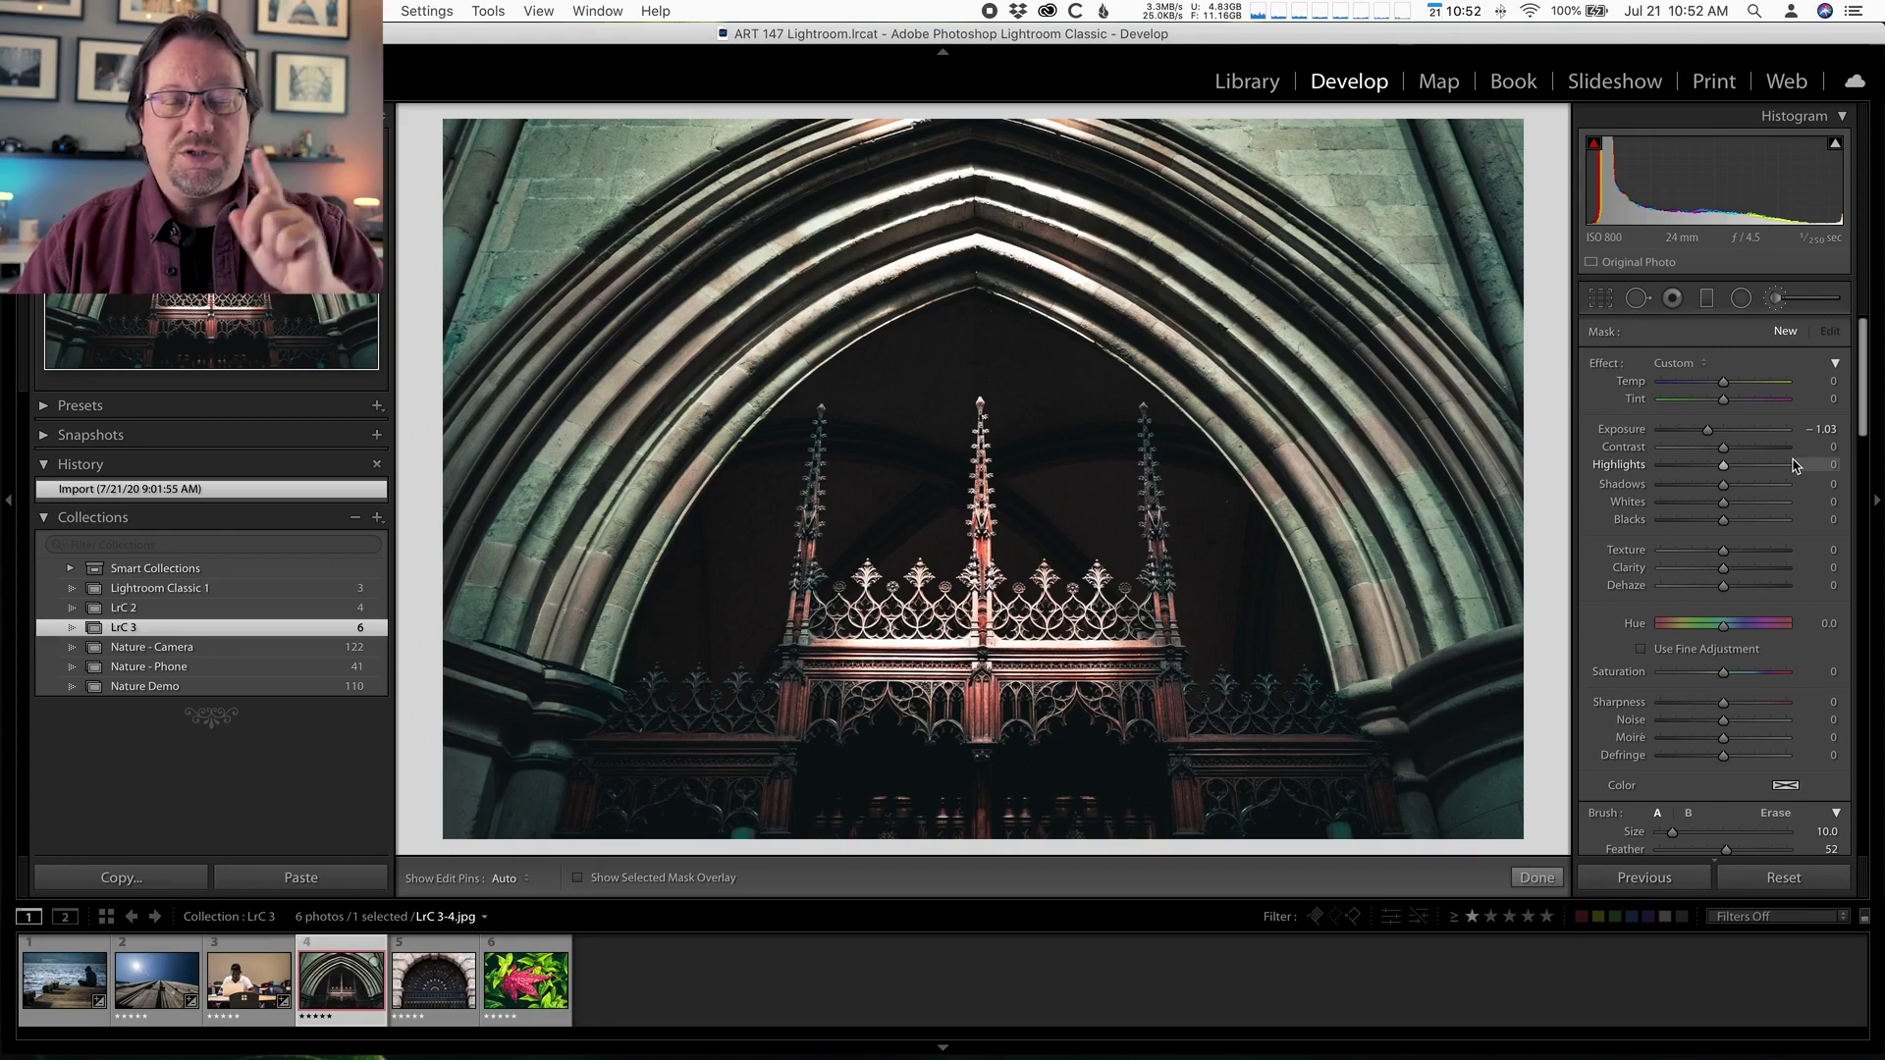
double_click(1606, 367)
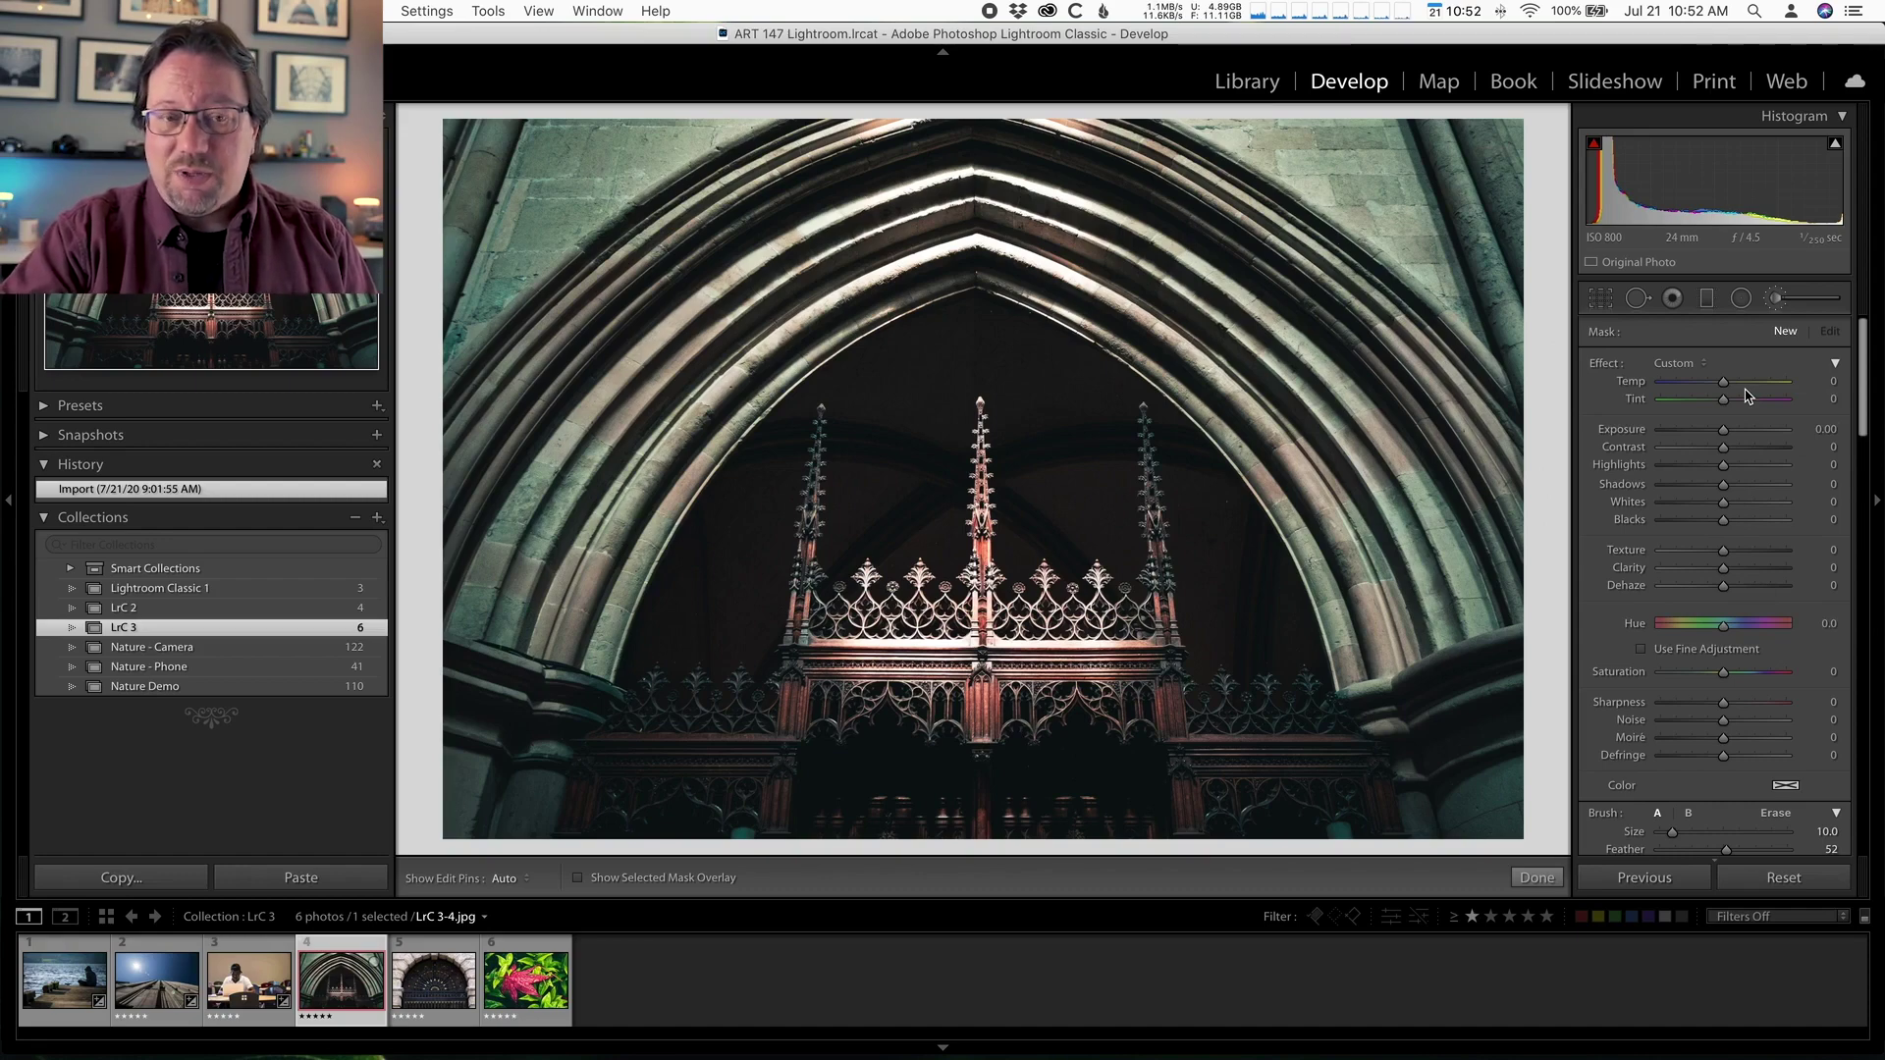
scroll(1732, 560, "down", 3)
scroll(1733, 559, "down", 4)
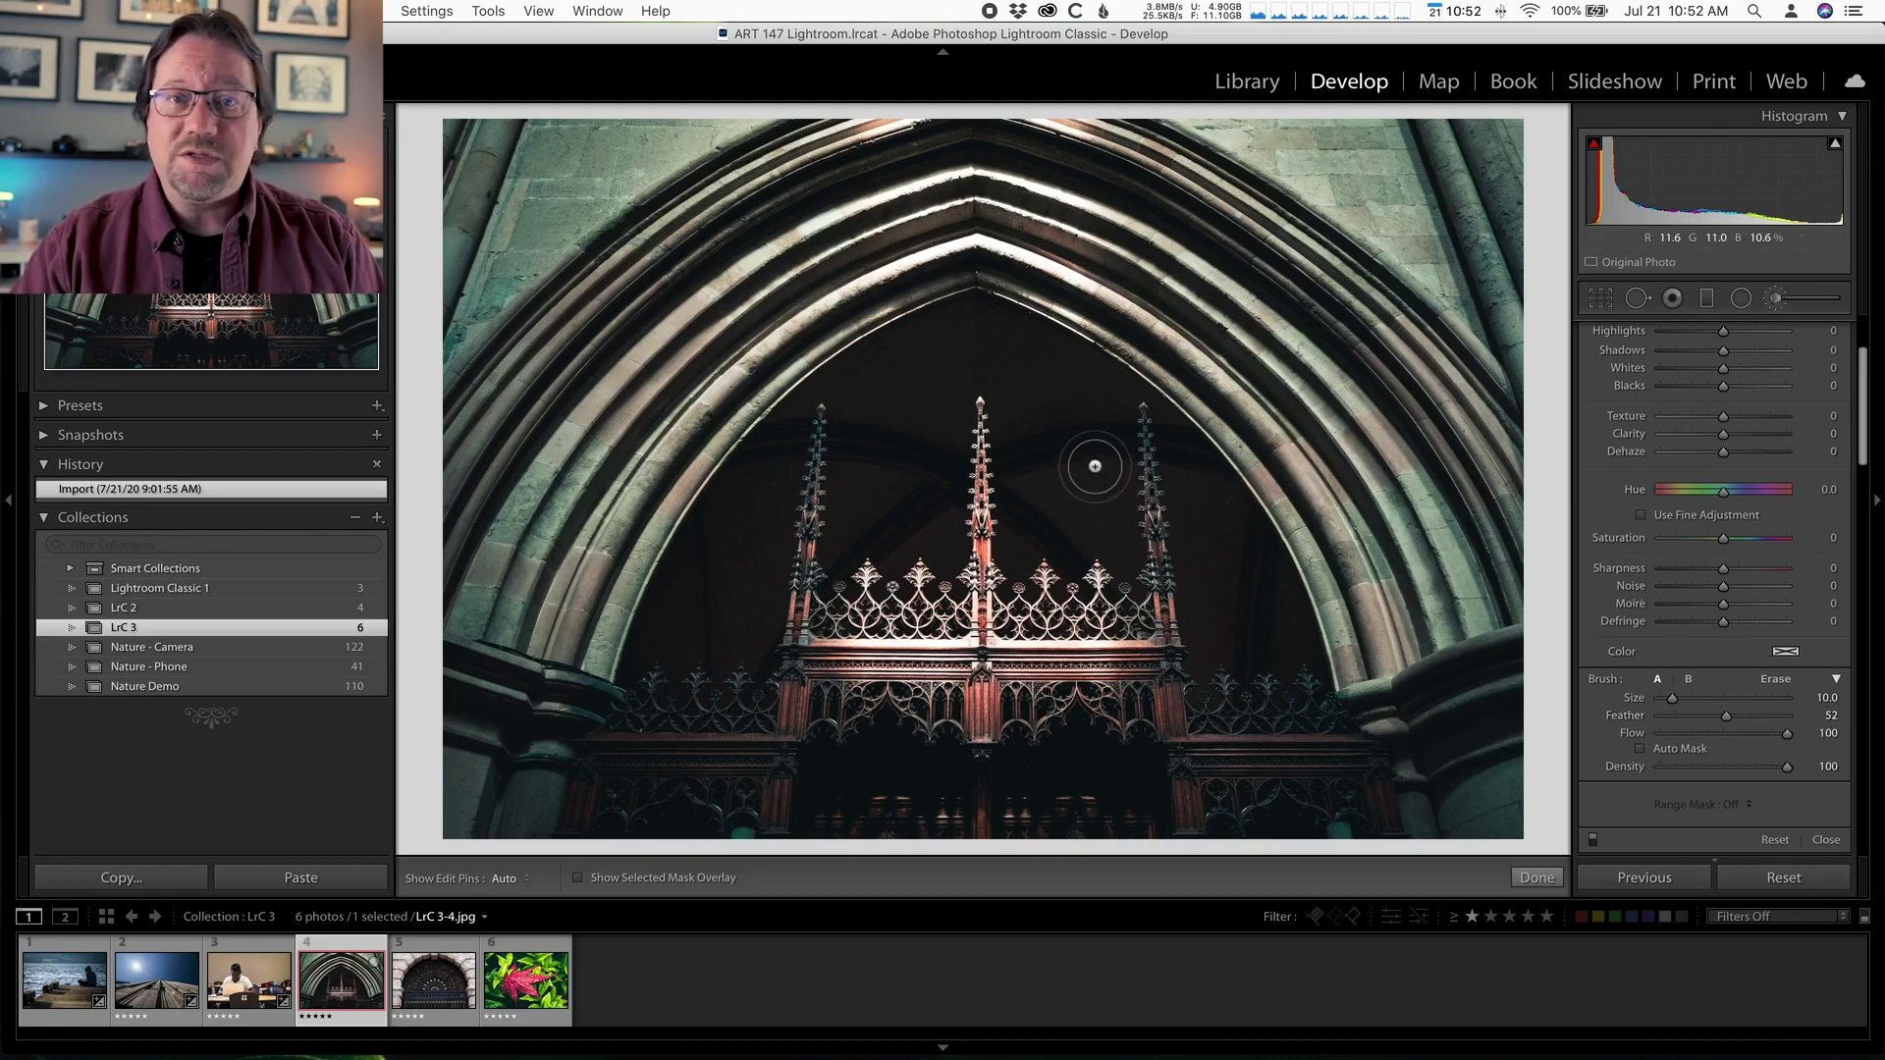
Step: Set the adjustment brush size to 16.0 and turn on Auto Mask
scroll(1094, 466, "up", 3)
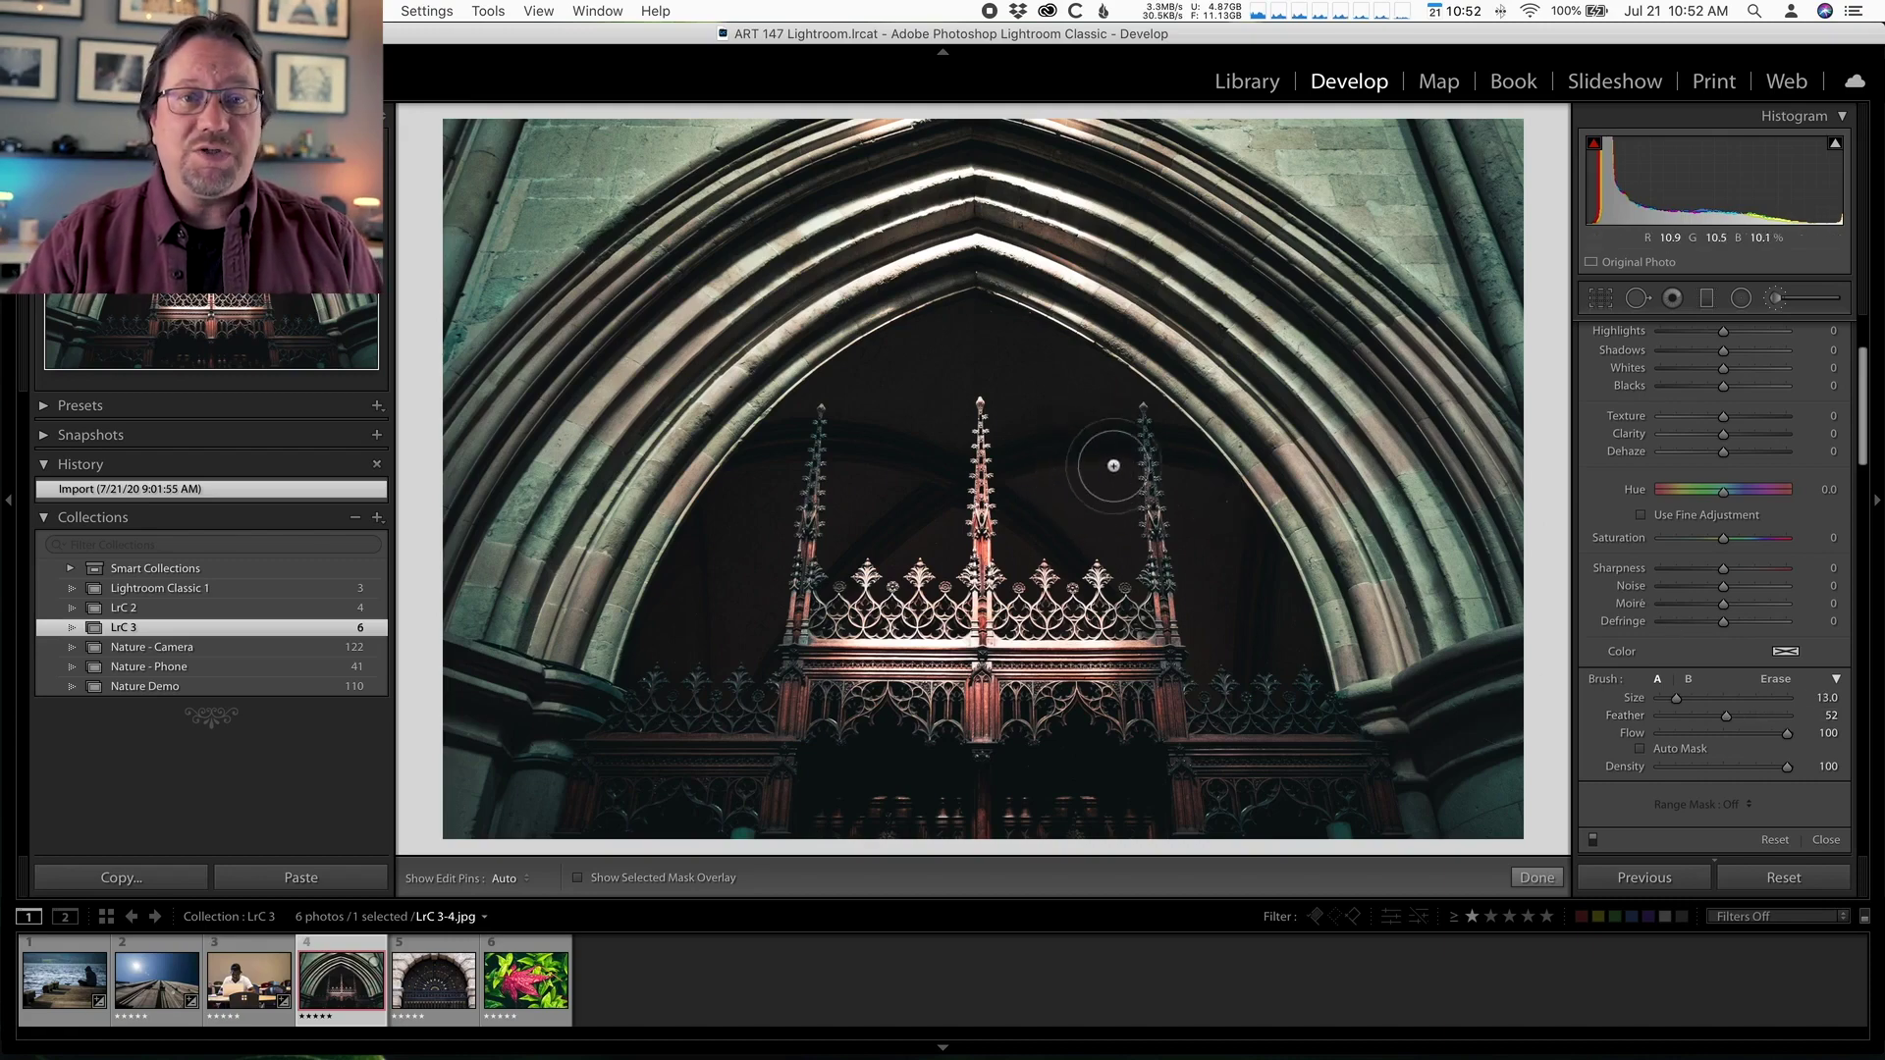
scroll(1190, 562, "down", 7)
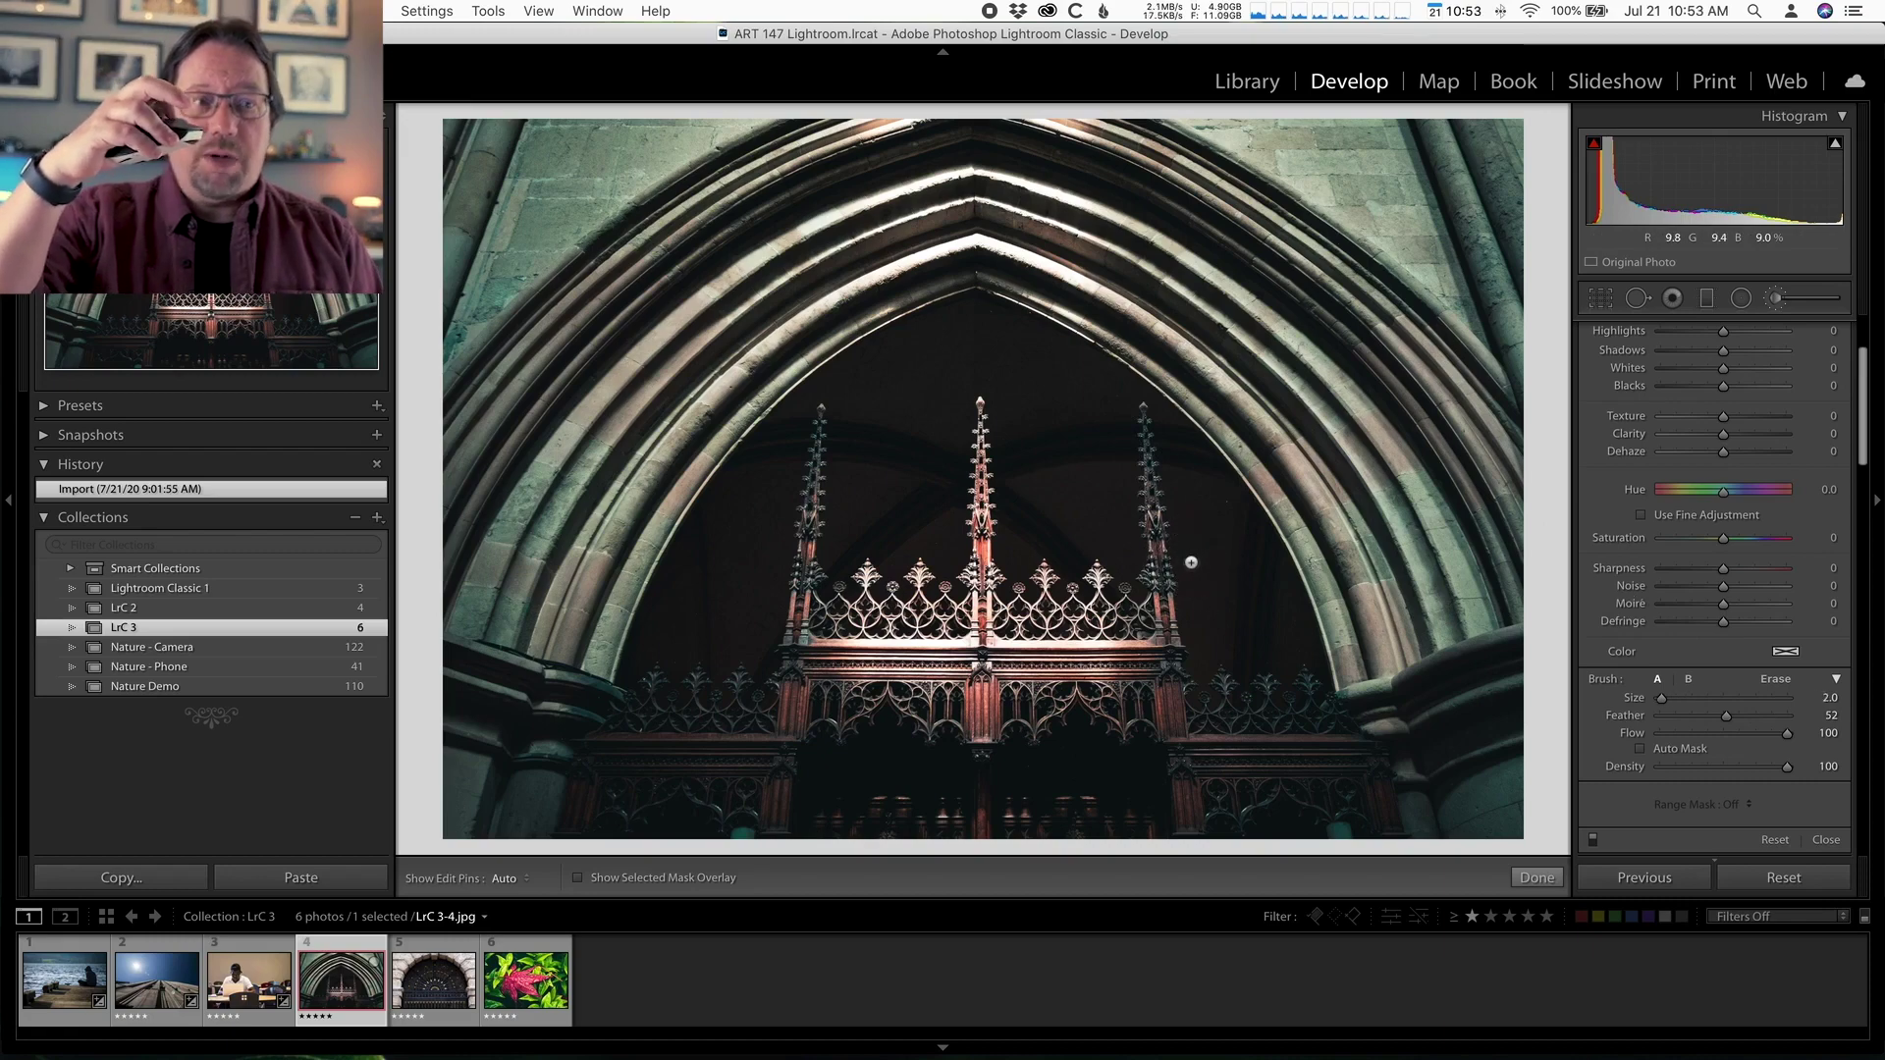
scroll(1191, 563, "up", 3)
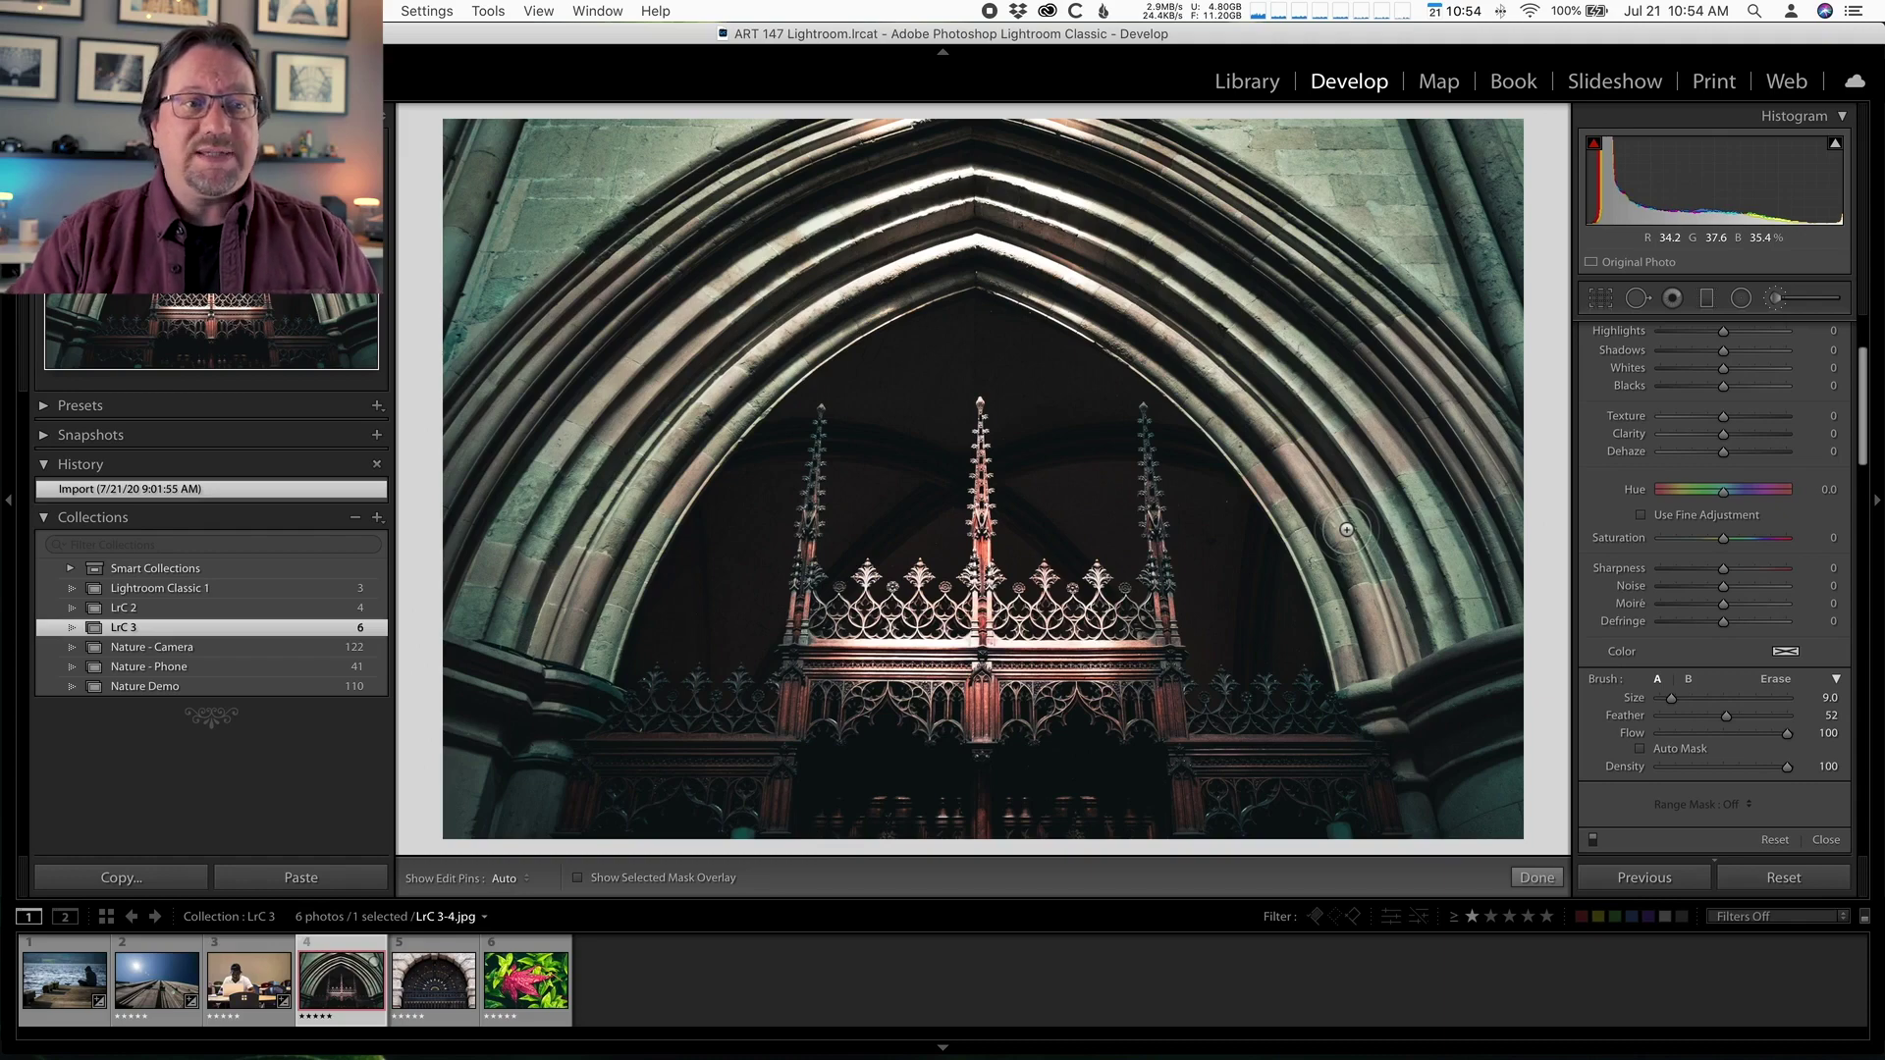
scroll(1420, 517, "up", 4)
scroll(1421, 518, "up", 3)
scroll(1421, 517, "down", 3)
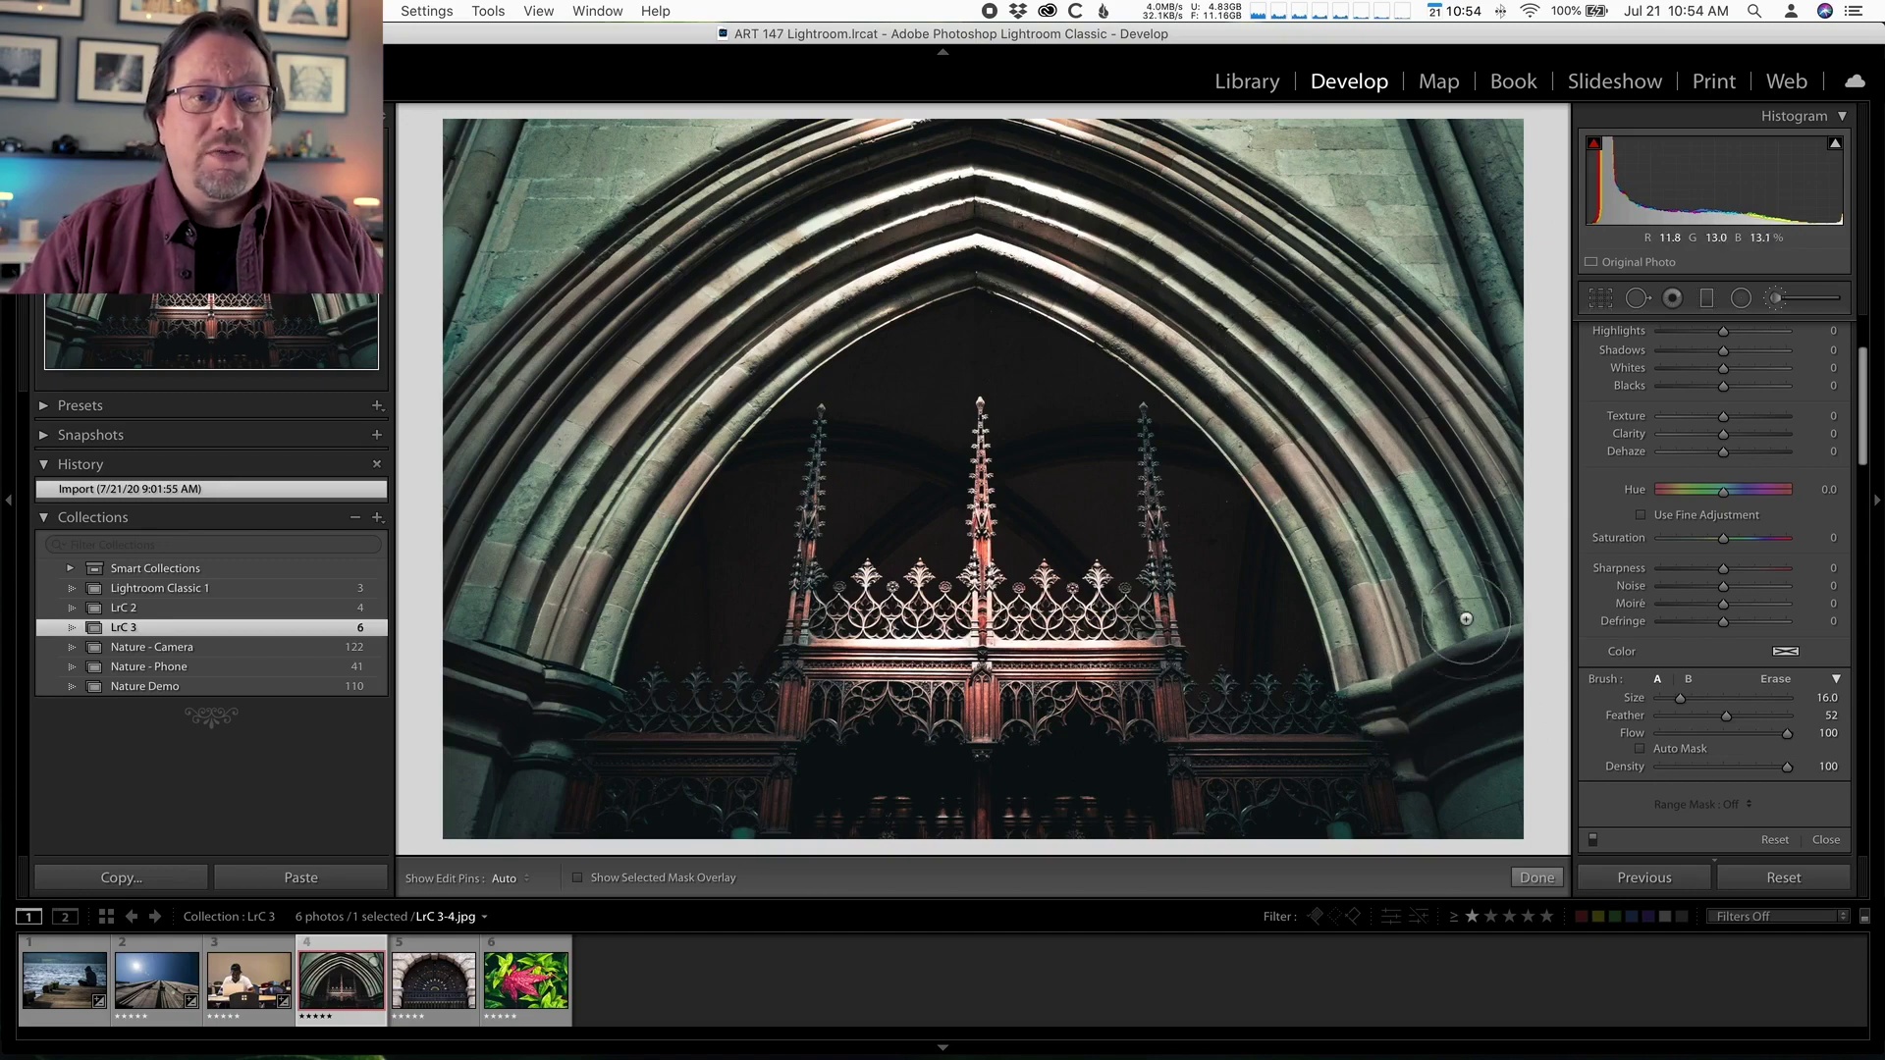
left_click(1641, 750)
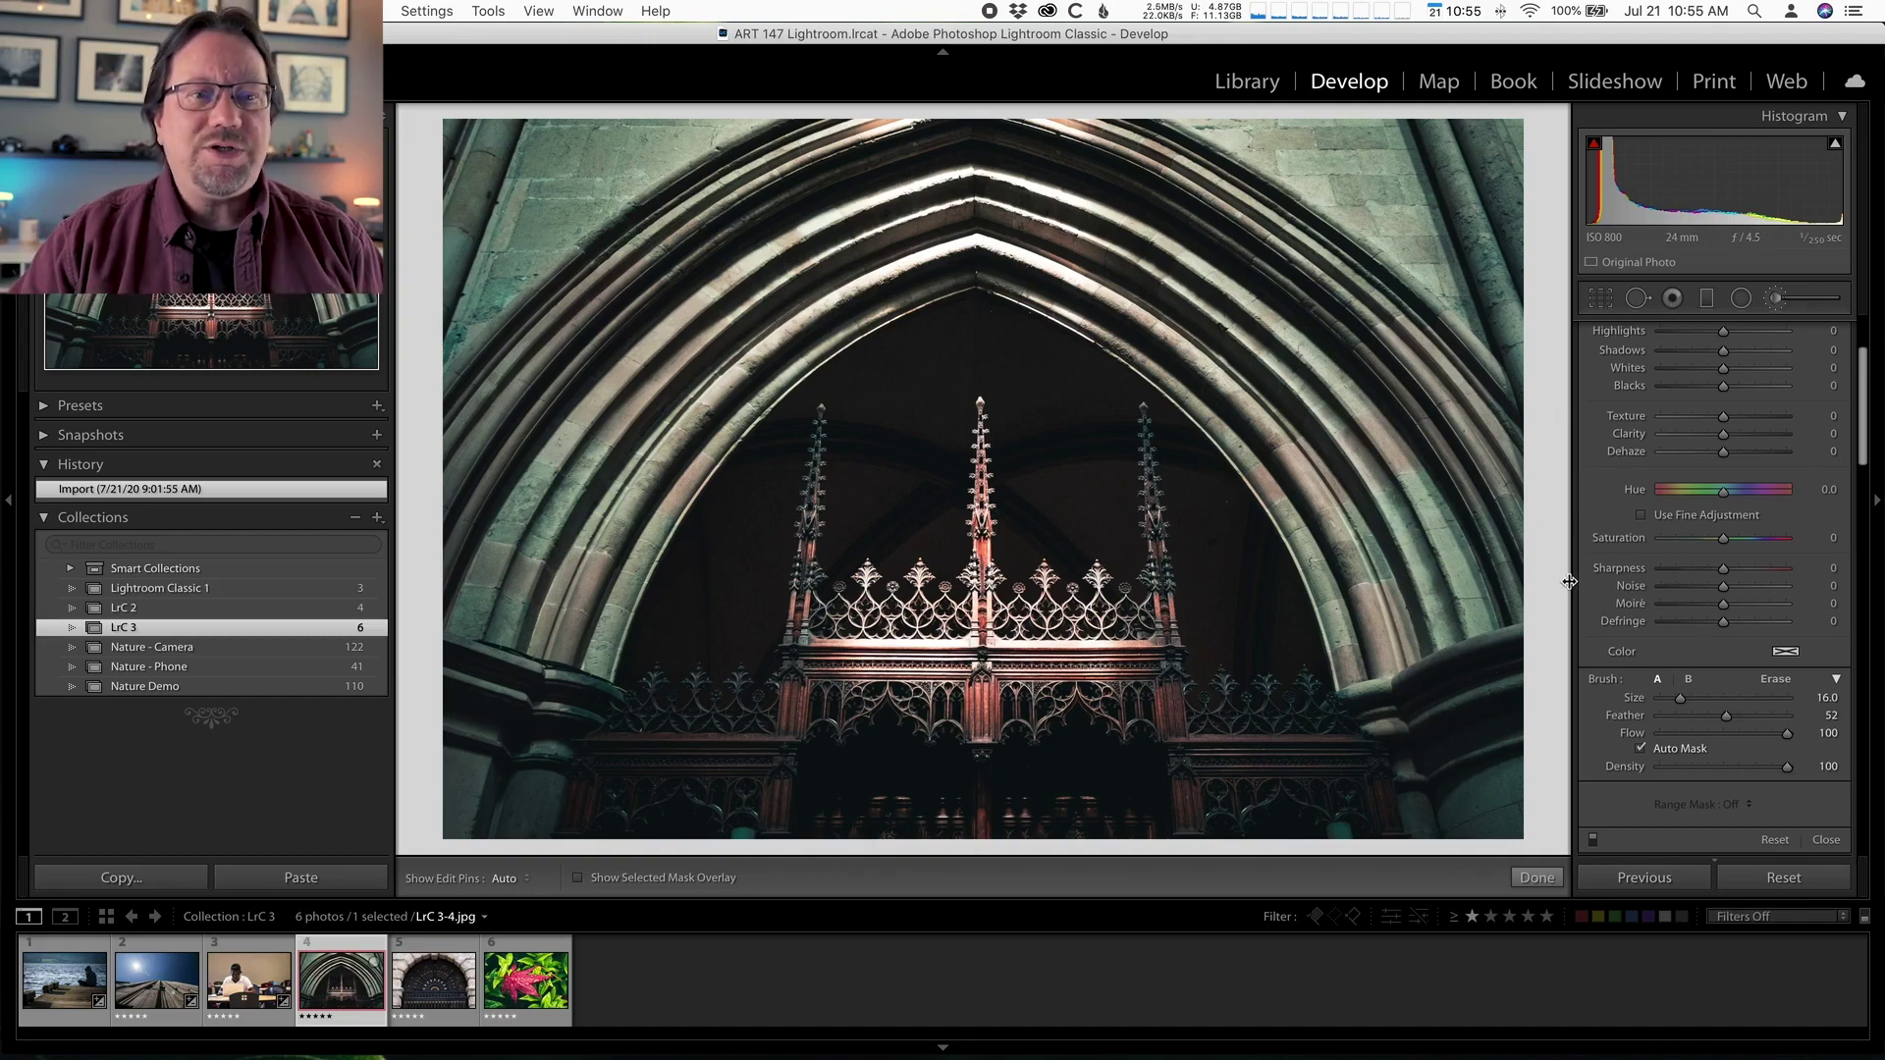
Step: Set the adjustment brush's Exposure to −1.52 for a darkening effect
scroll(1719, 501, "up", 3)
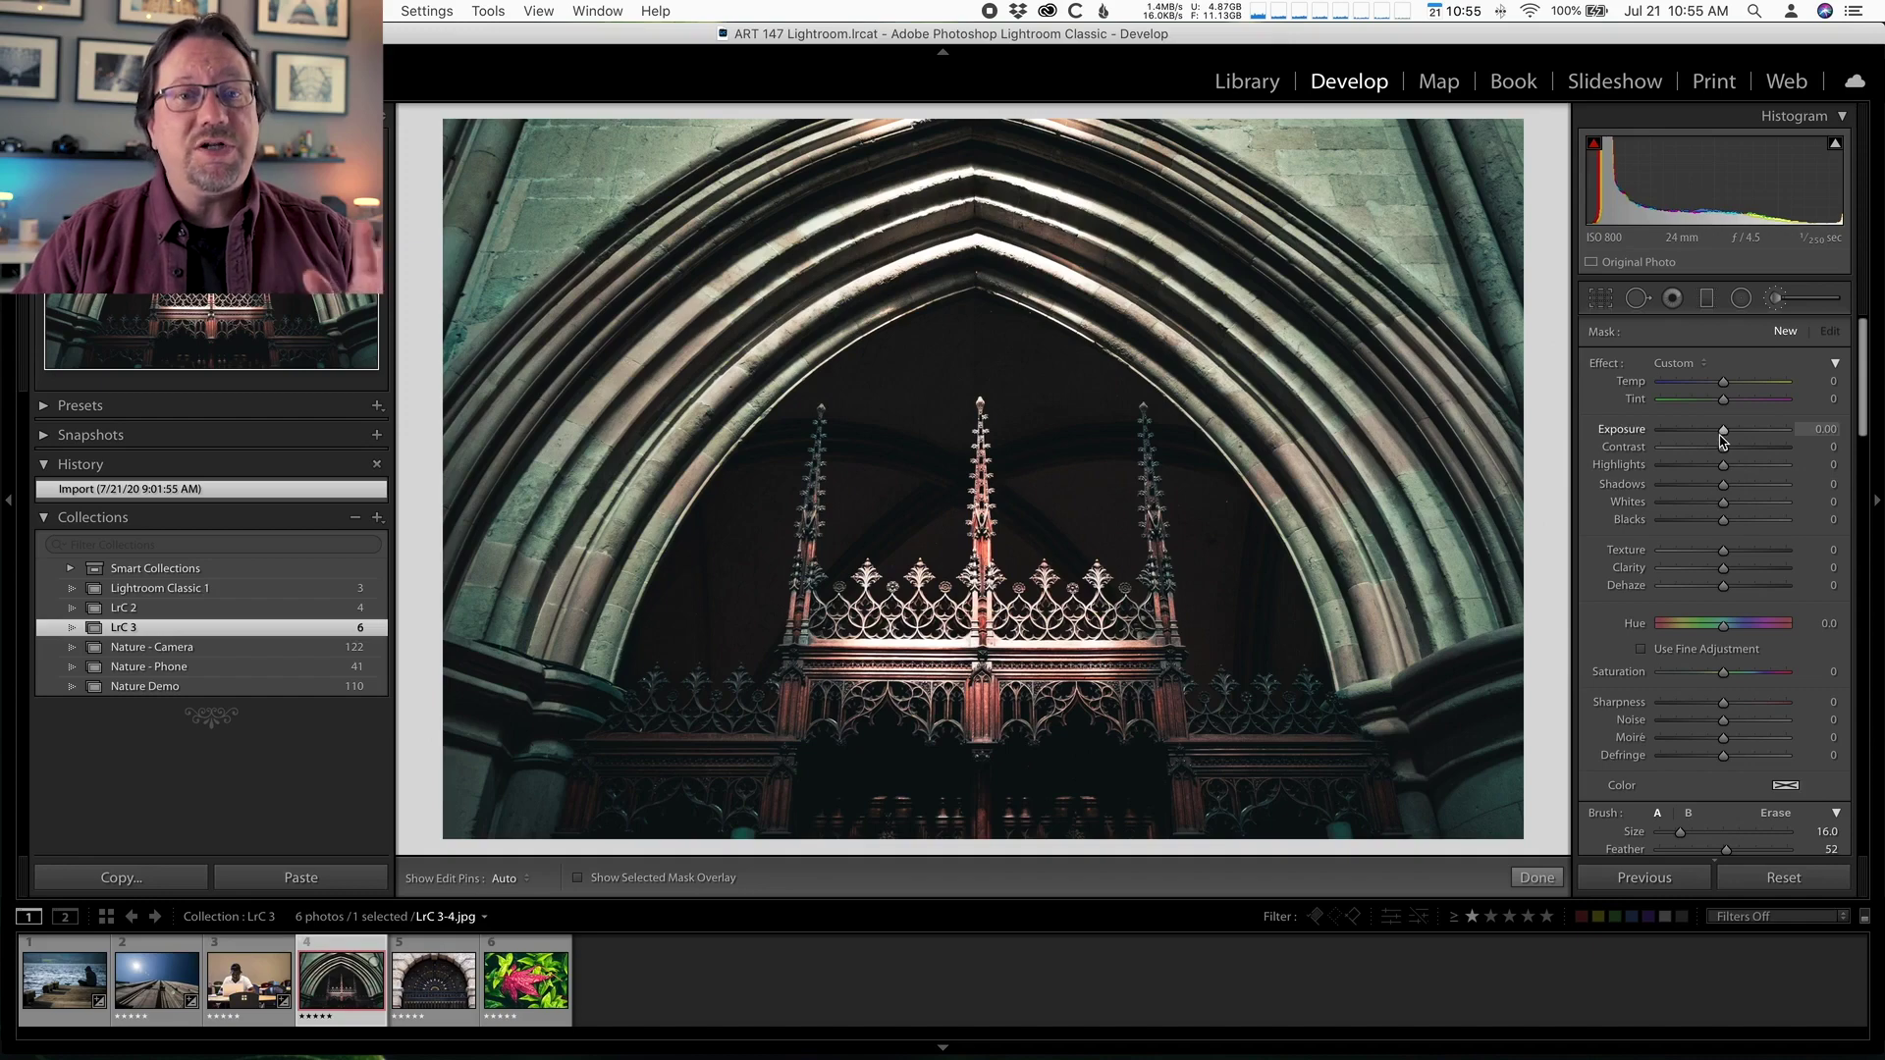
left_click_drag(1723, 434, 1706, 435)
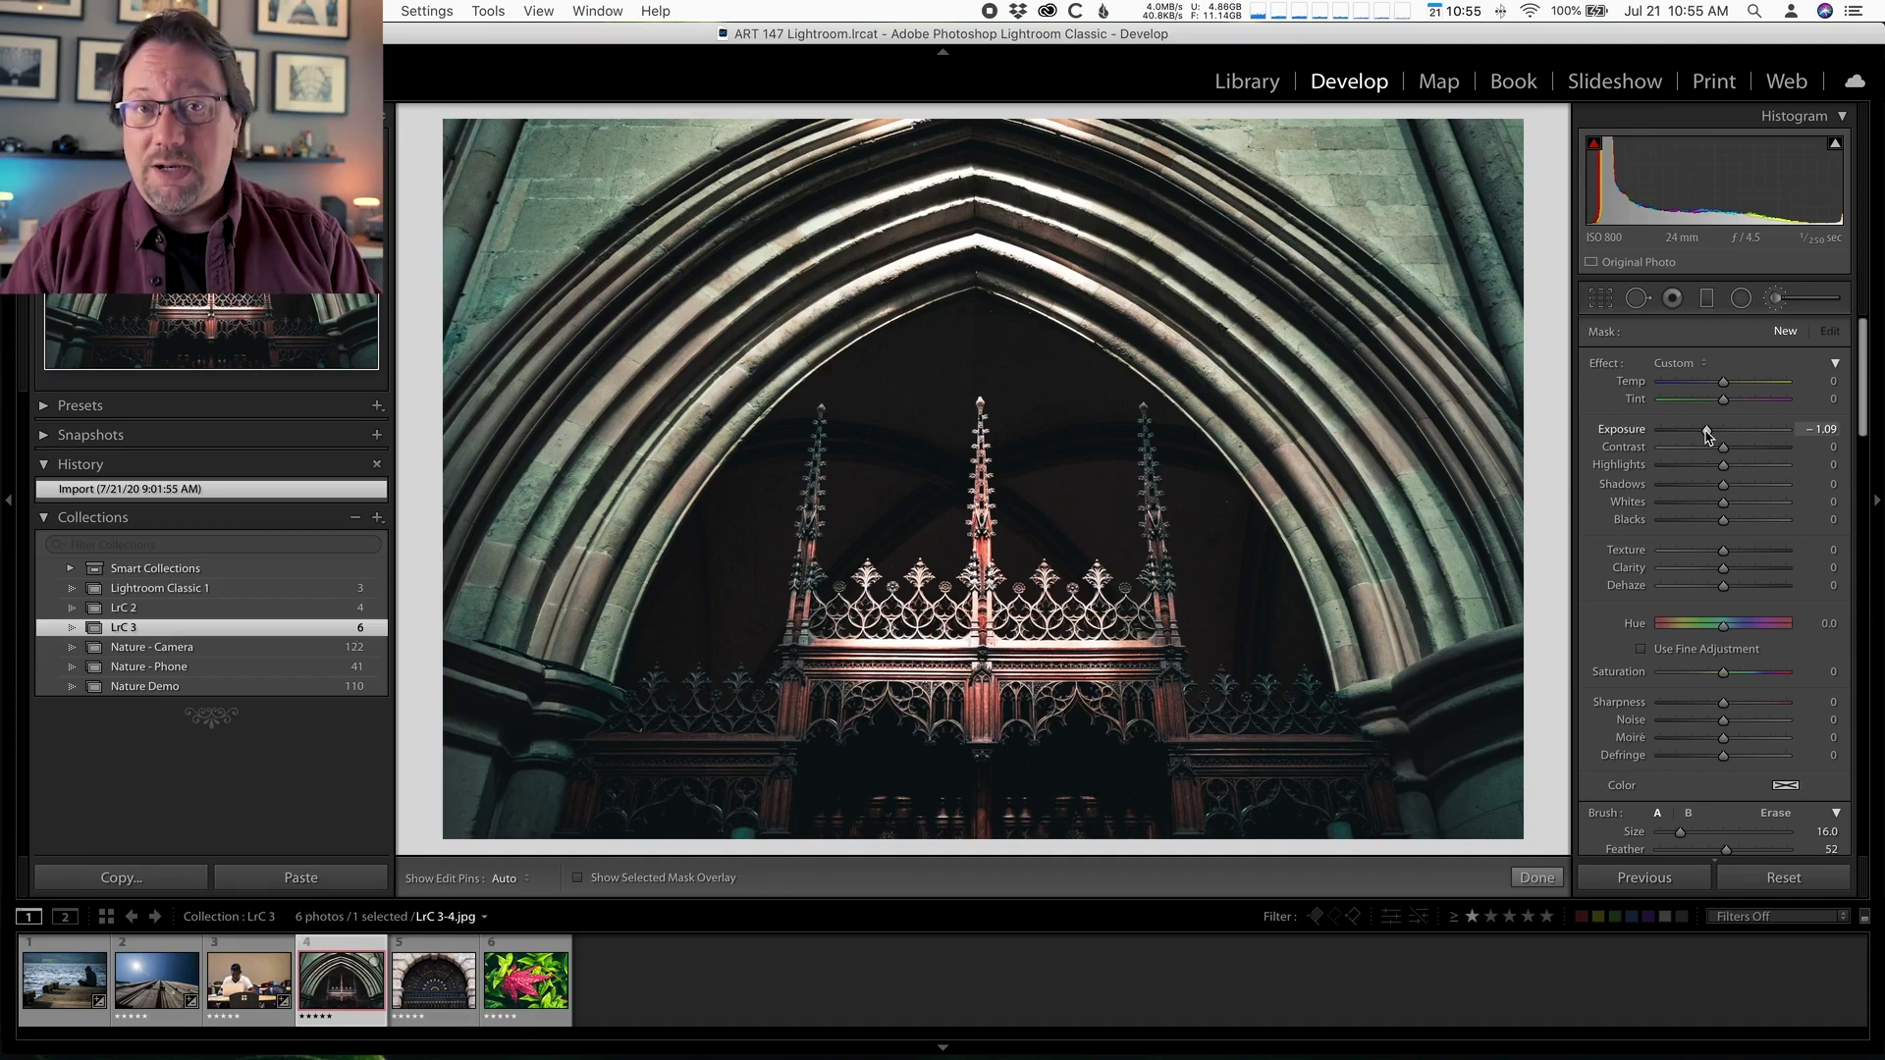
left_click_drag(1706, 436, 1703, 437)
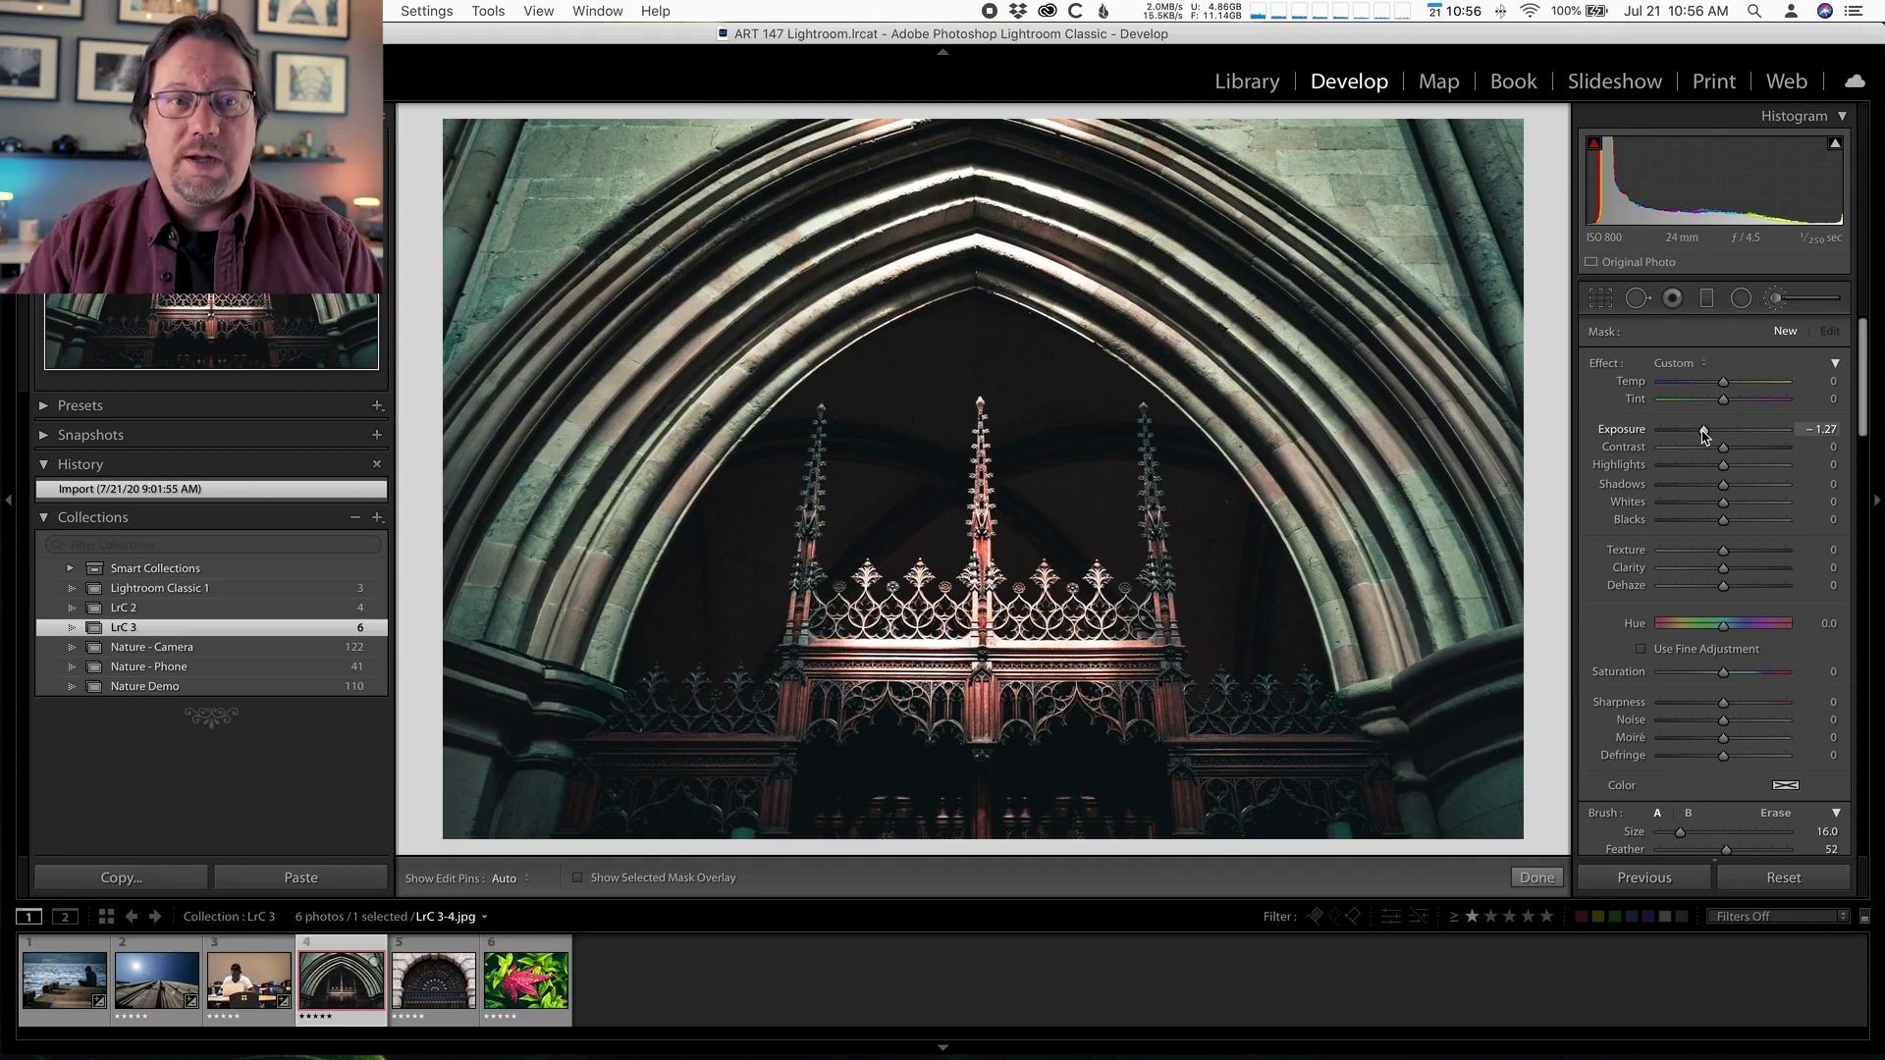
left_click_drag(1703, 435, 1701, 435)
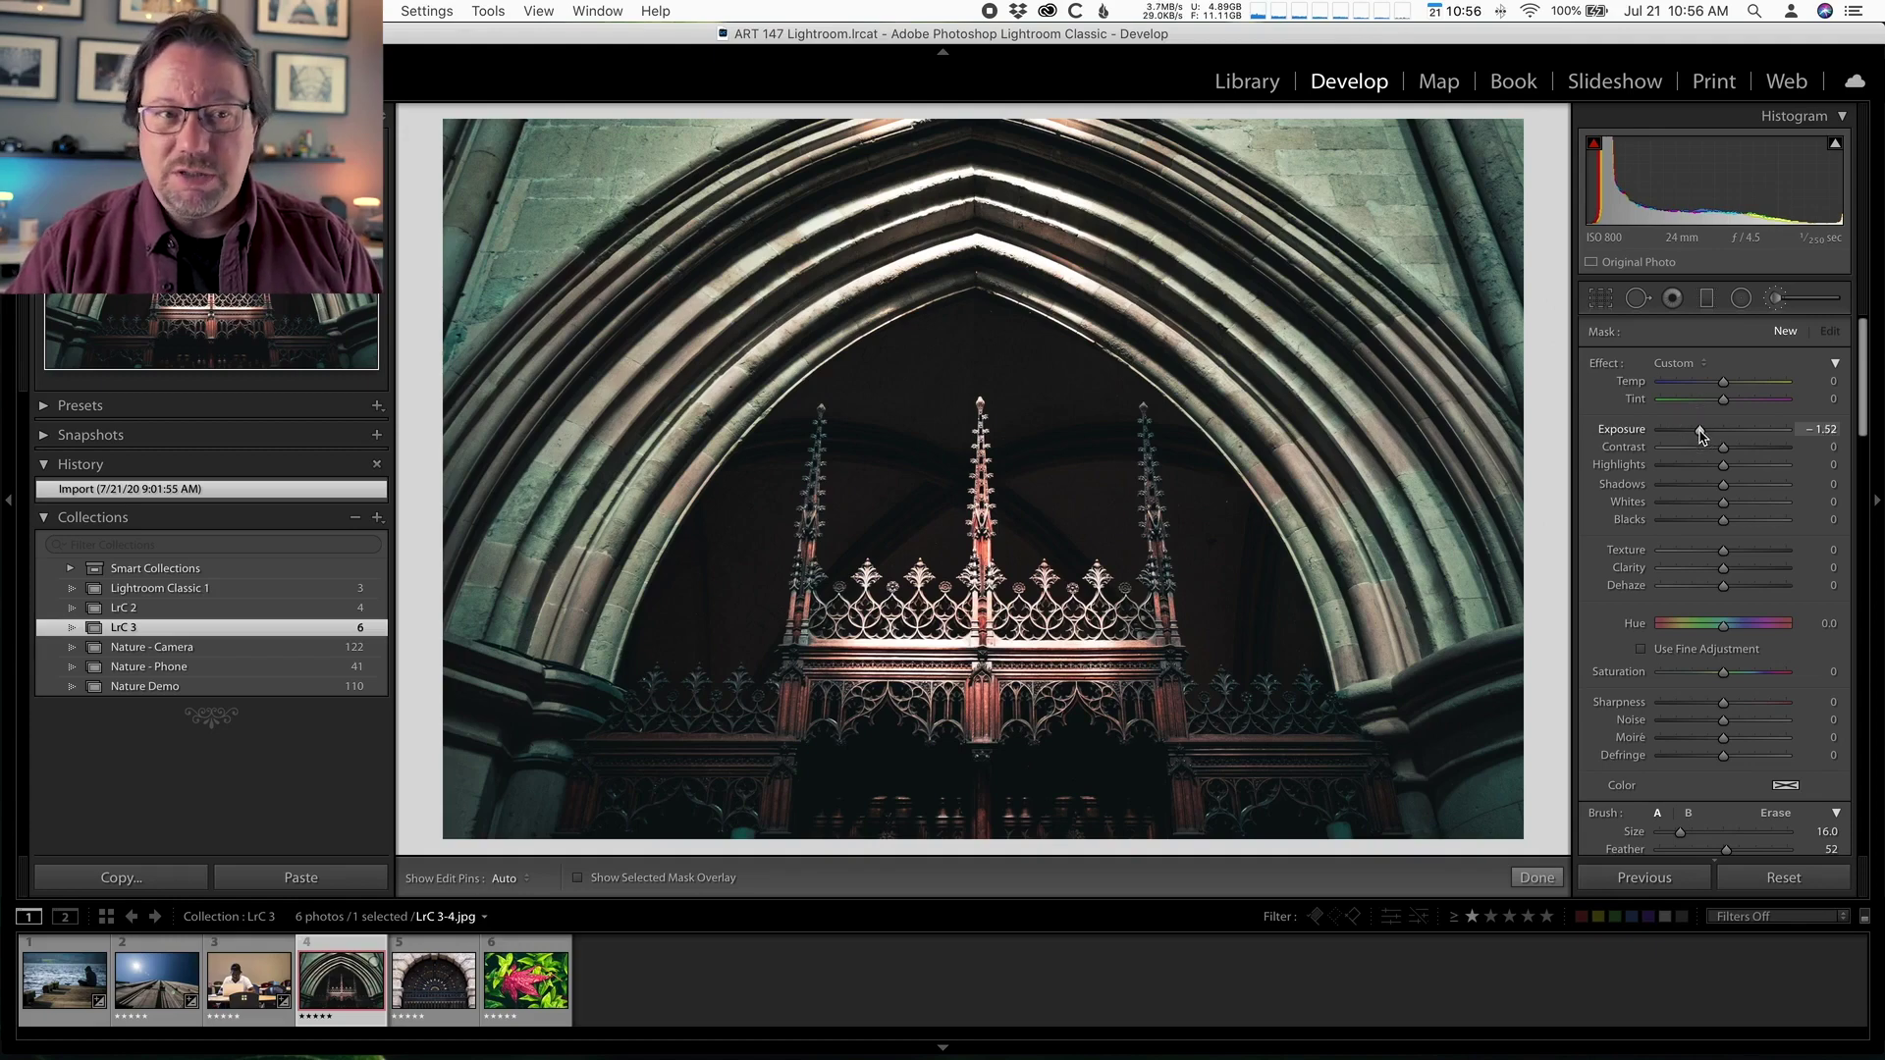
Step: Reduce the brush size to 7.0 and paint the darkening along the inner stone edge of the arch and its columns
scroll(1433, 501, "down", 3)
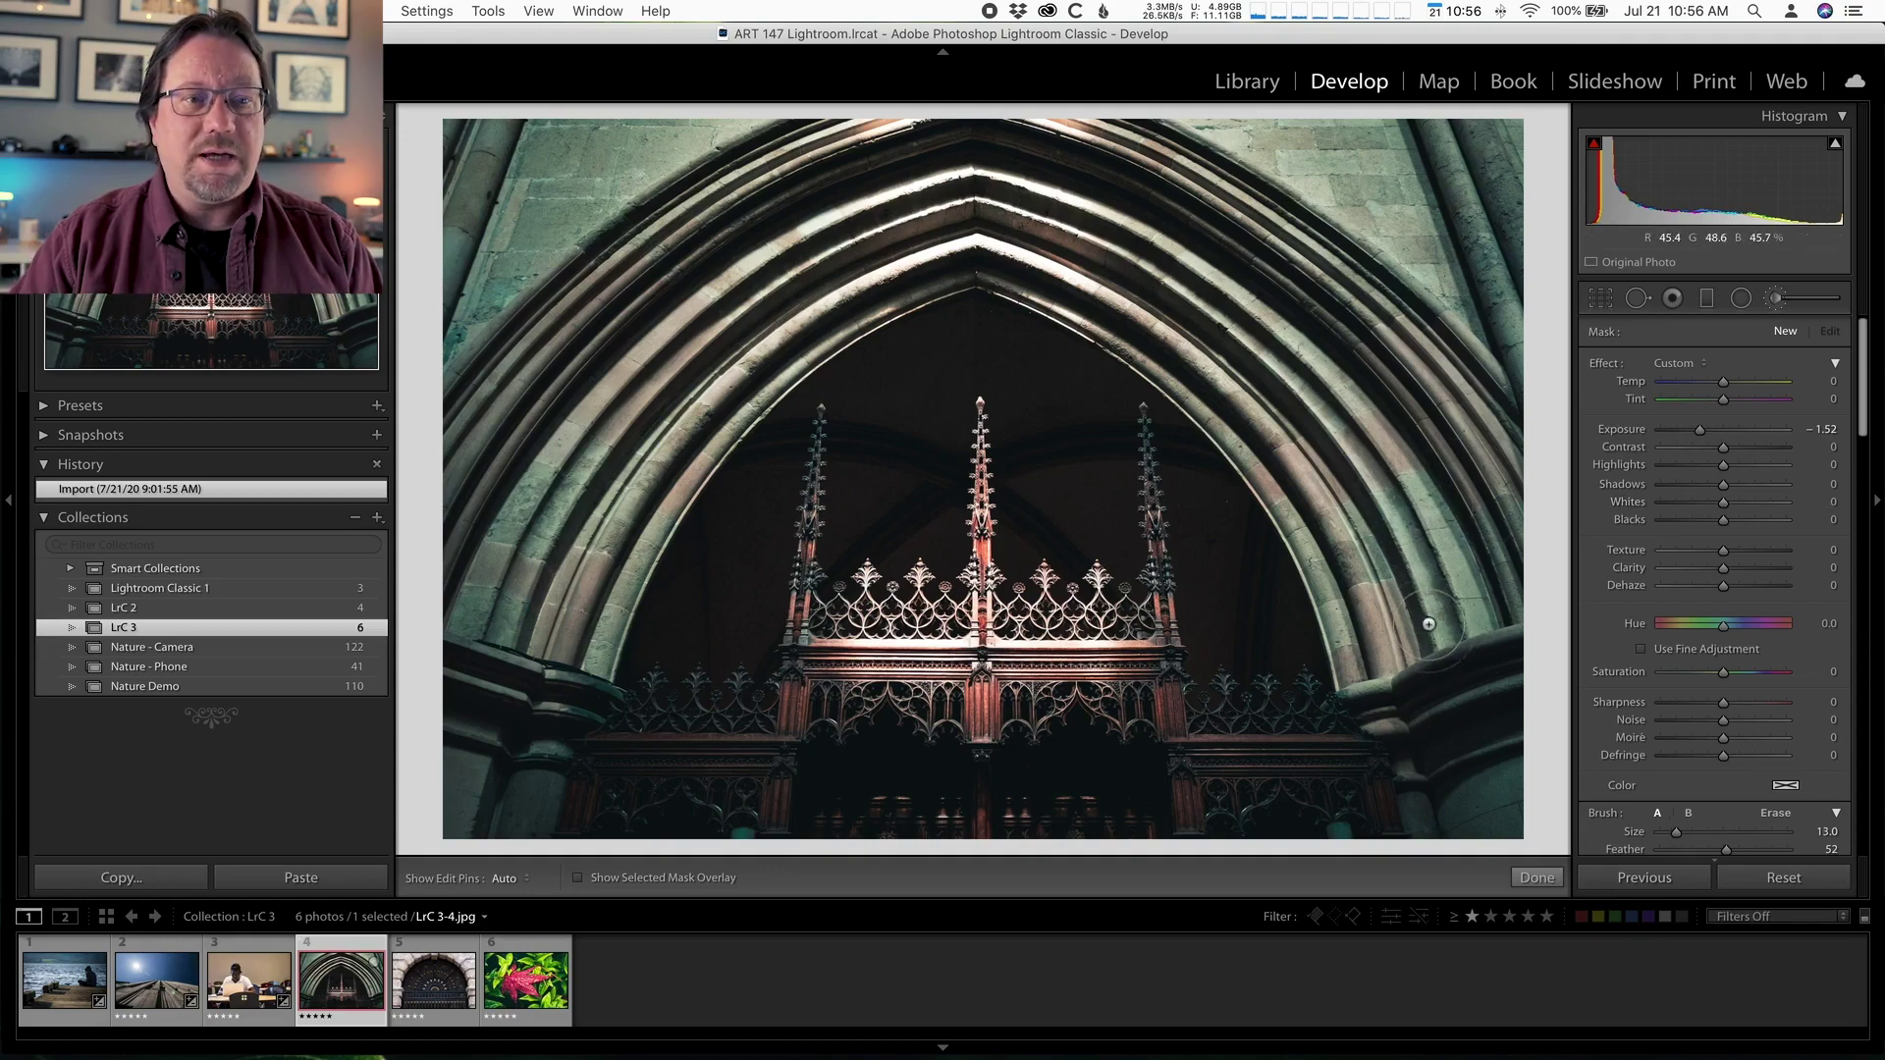
scroll(1429, 624, "down", 1)
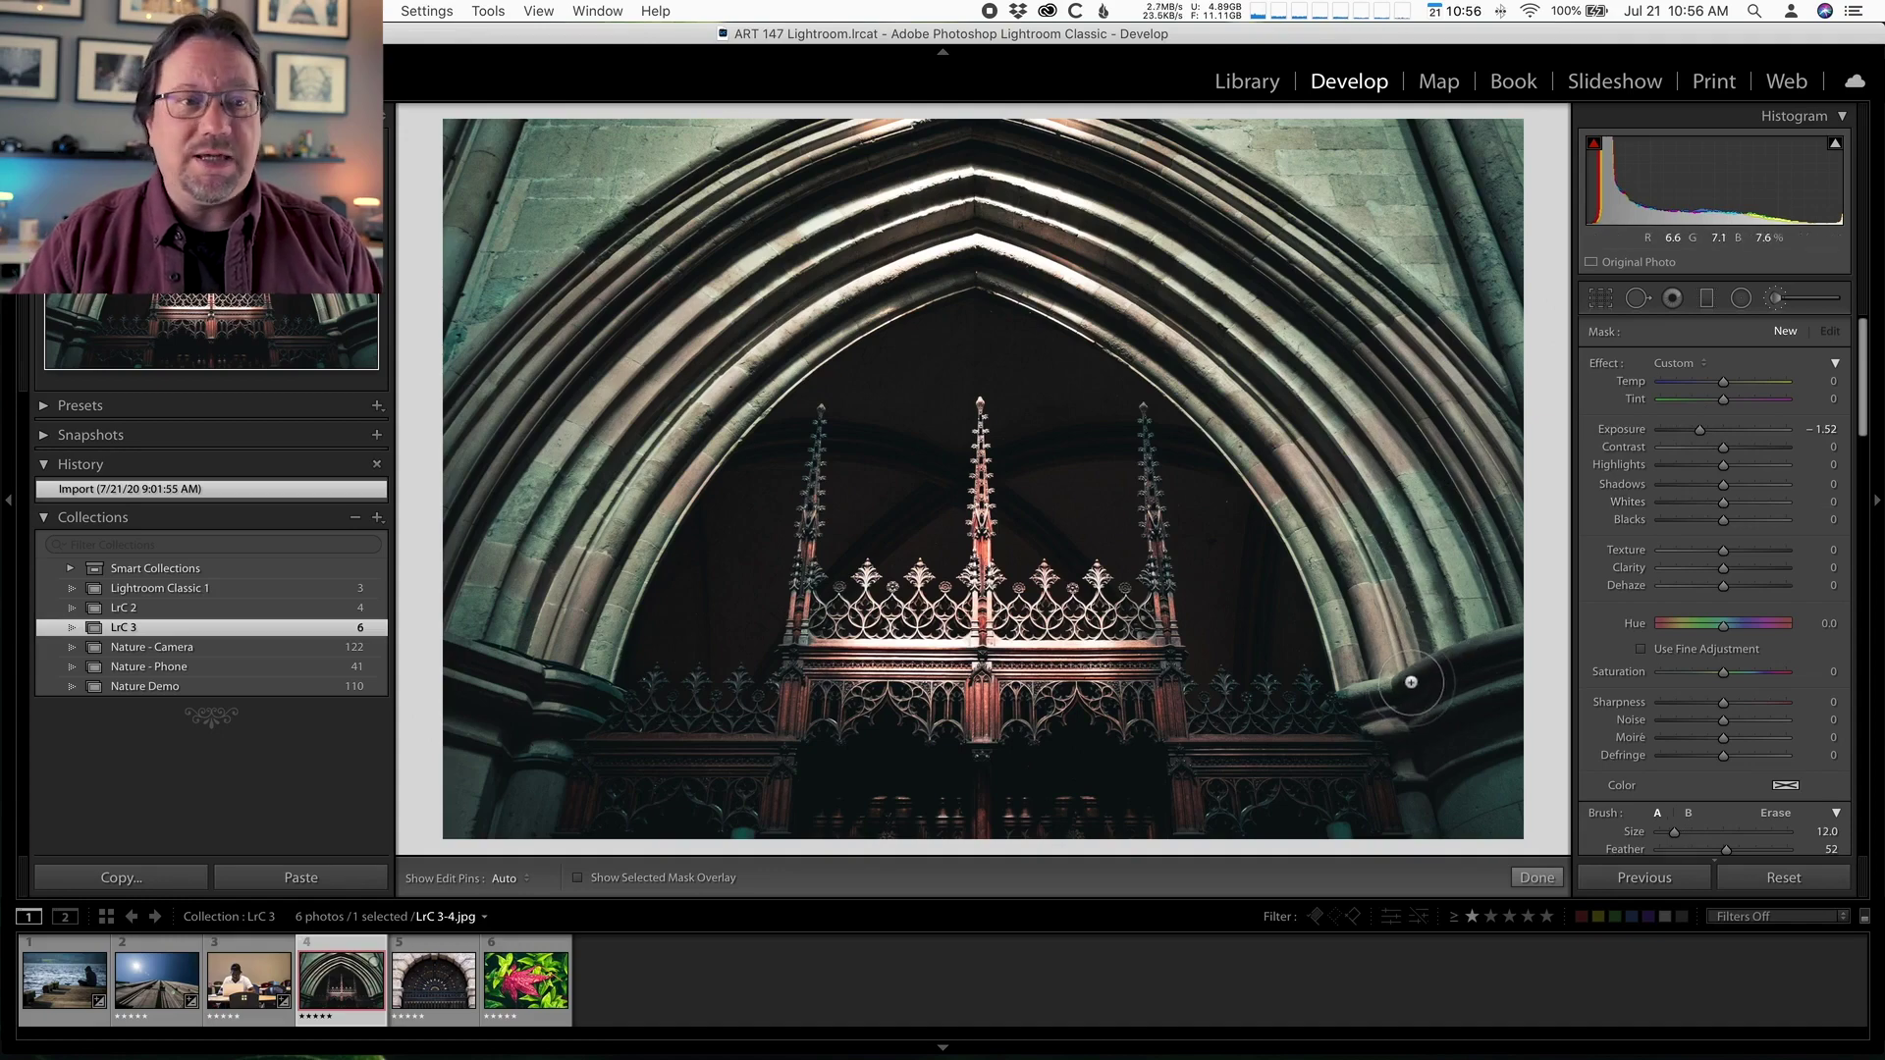
scroll(1384, 676, "down", 3)
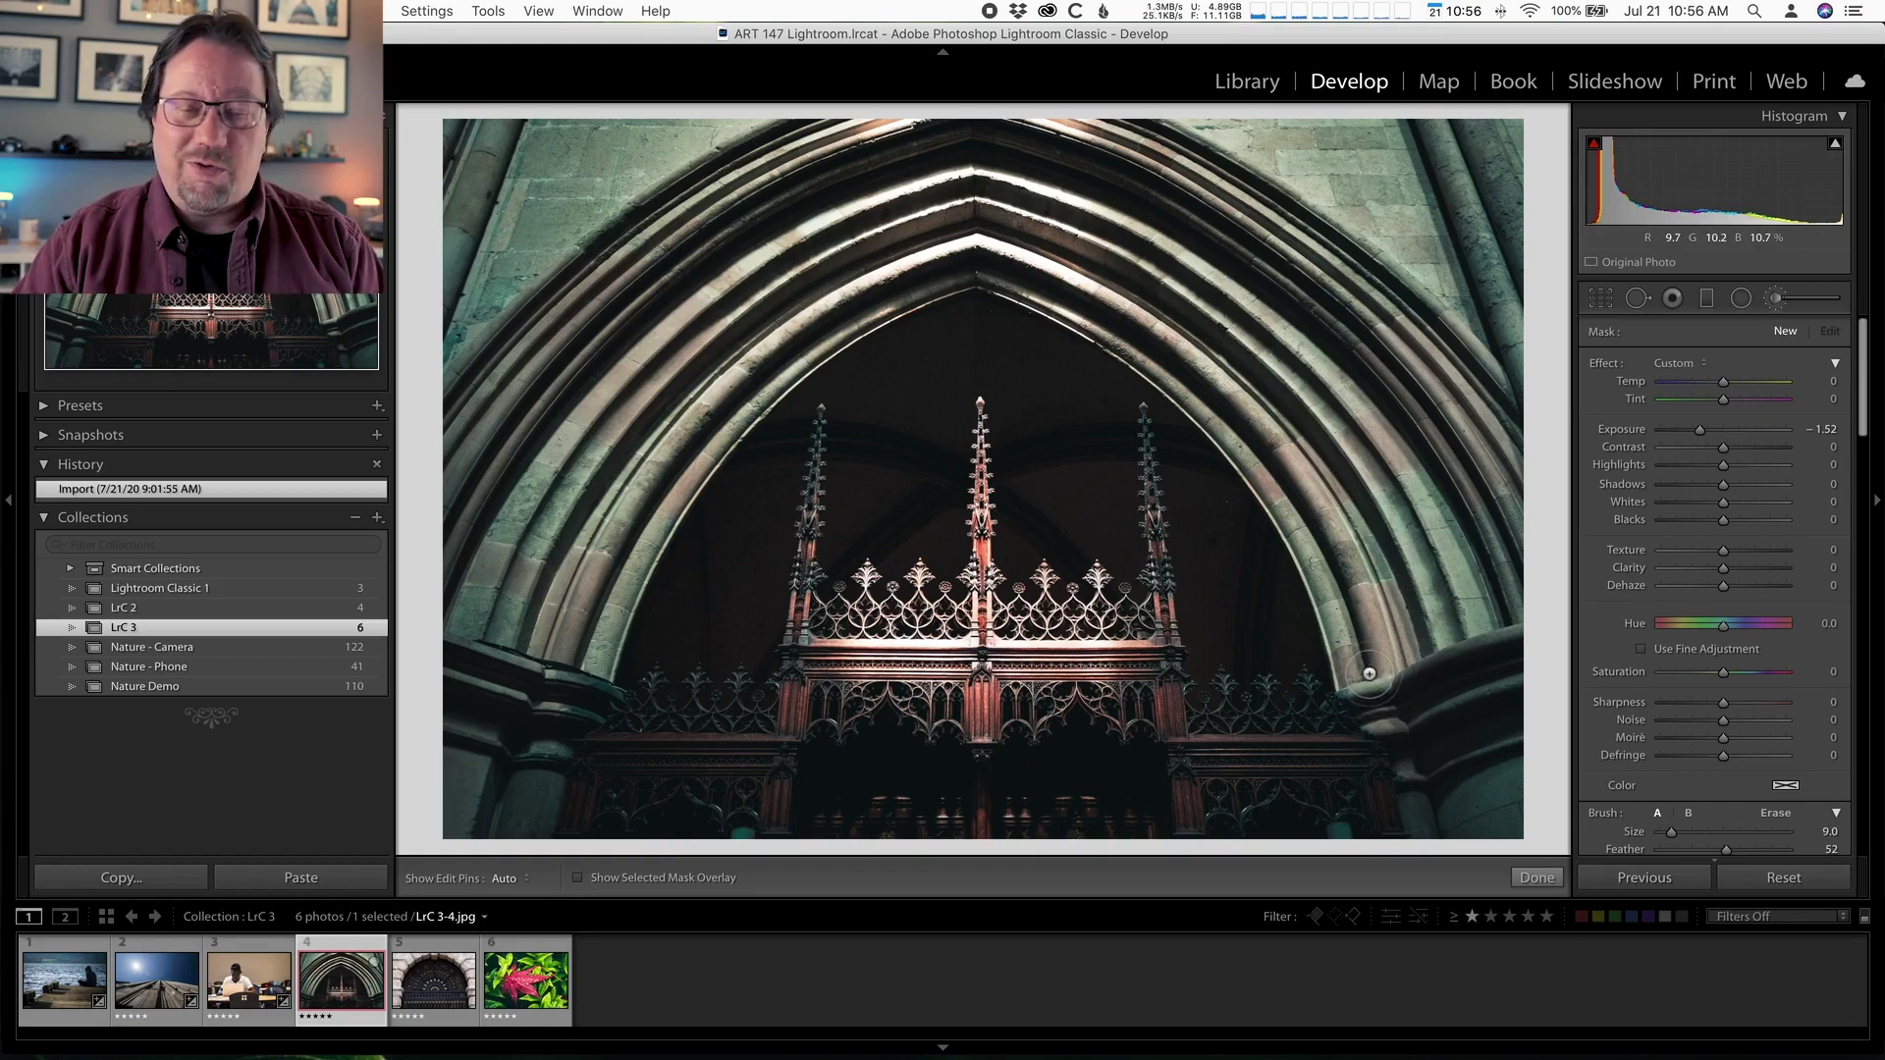
scroll(1364, 673, "down", 2)
key("h")
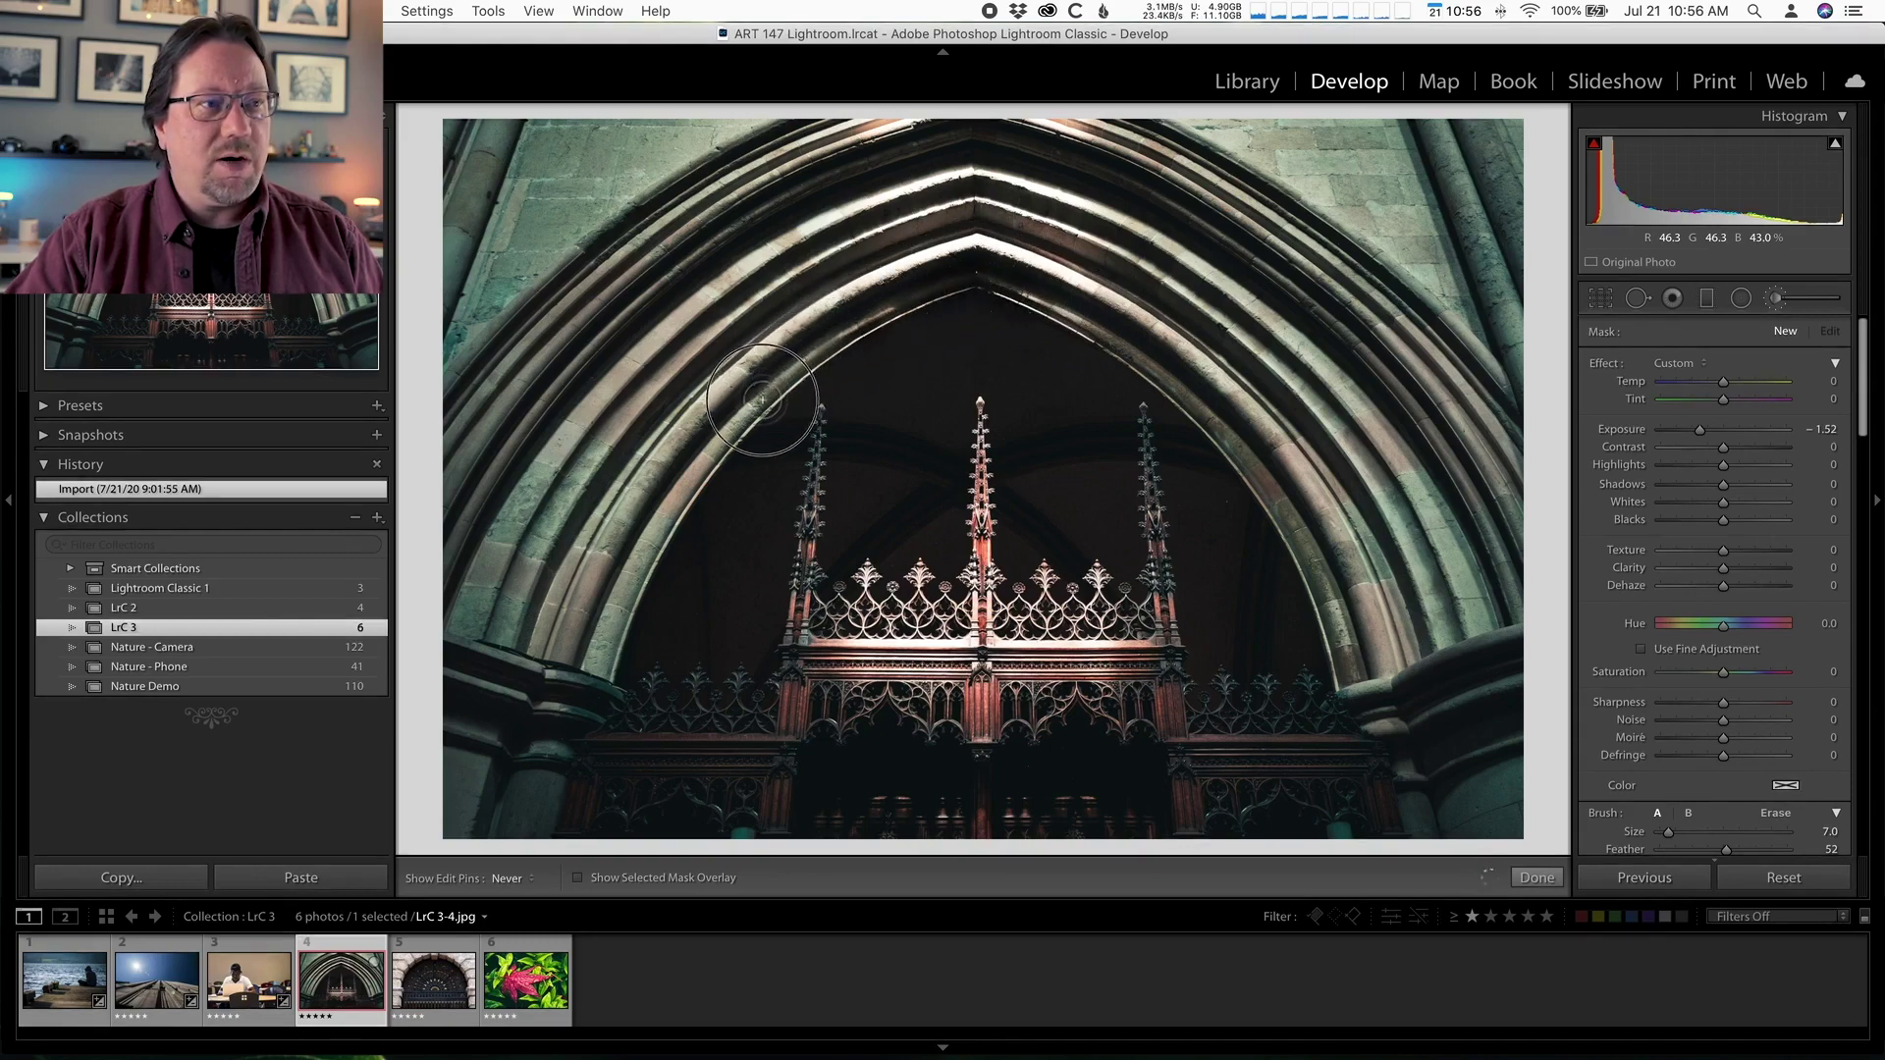
mouse_move(658, 530)
left_mouse_down()
mouse_move(604, 662)
mouse_move(627, 545)
mouse_move(760, 388)
mouse_move(933, 294)
mouse_move(1080, 319)
mouse_move(1239, 448)
mouse_move(1331, 574)
mouse_move(1414, 855)
left_mouse_up()
mouse_move(542, 835)
left_mouse_down()
mouse_move(548, 678)
mouse_move(721, 285)
mouse_move(718, 312)
left_mouse_up()
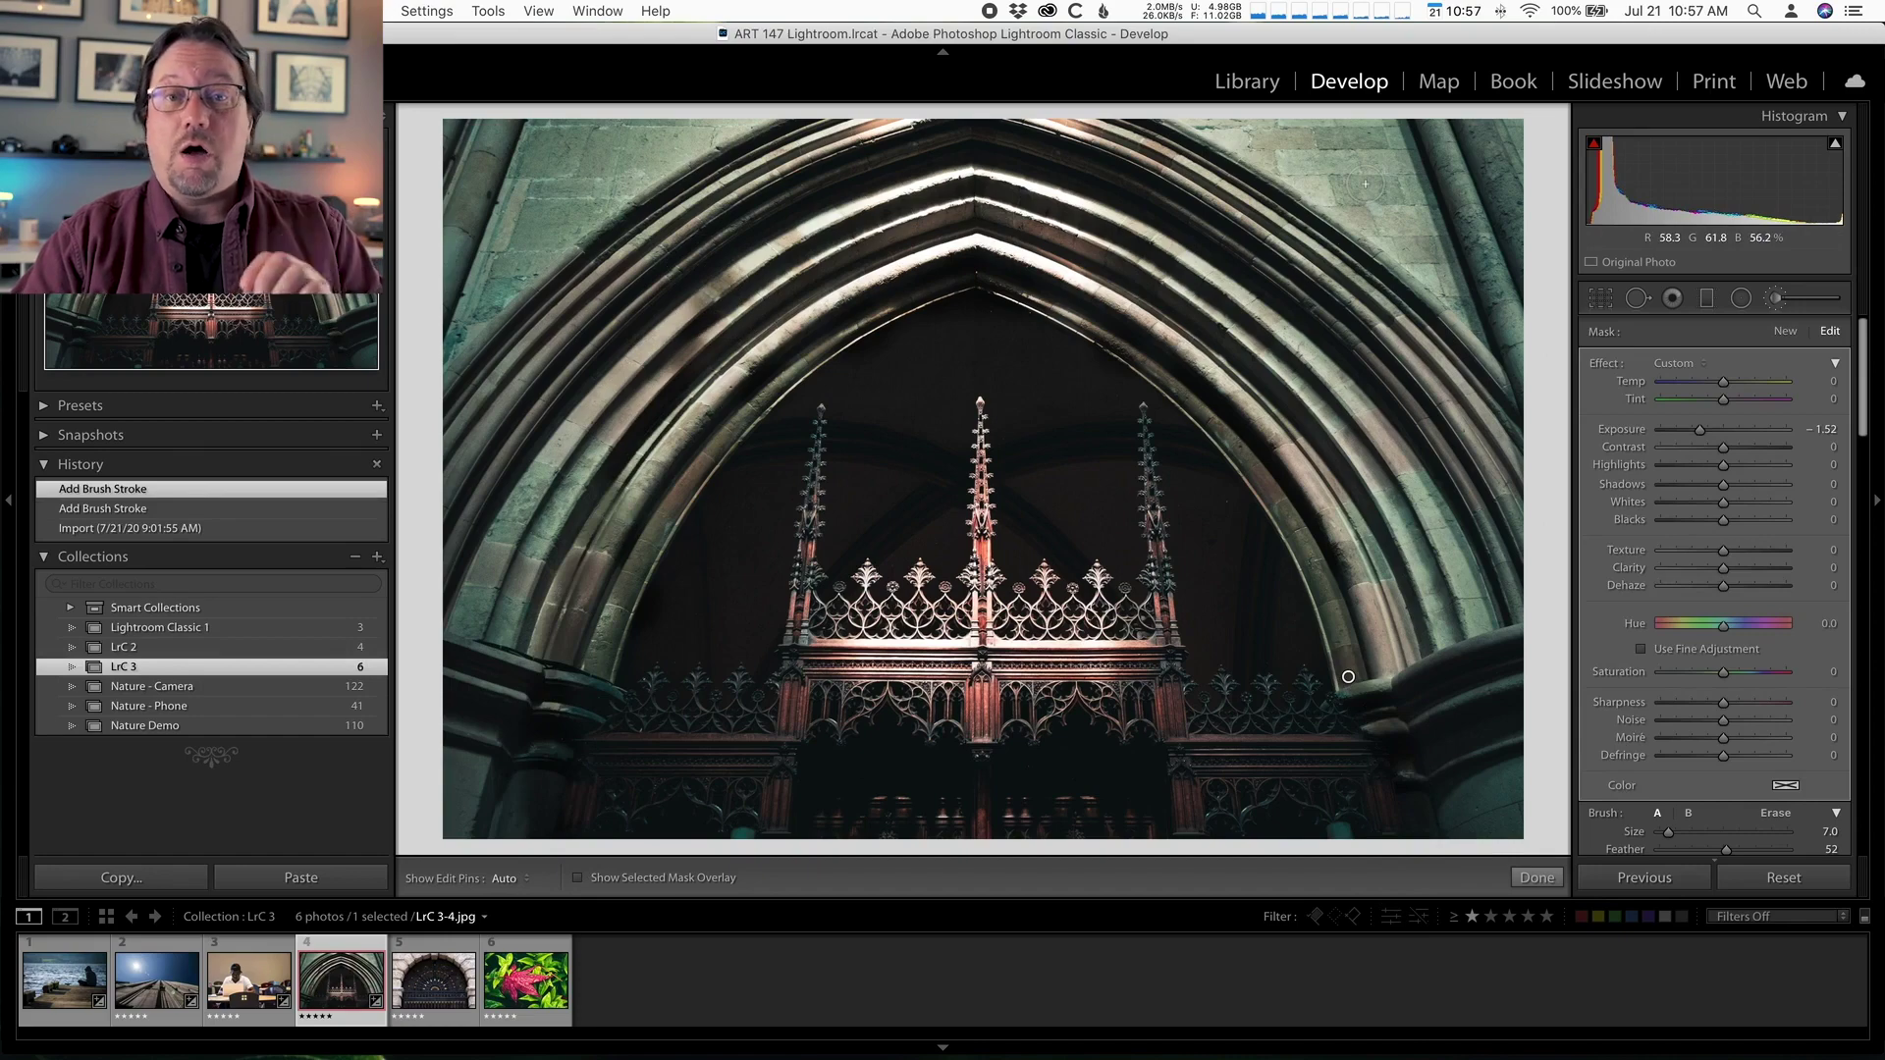
Step: Paint a short darkening stroke on the stone wall above the right side of the arch, with the edit pins hidden while painting
key("h")
mouse_move(1390, 217)
left_mouse_down()
mouse_move(1367, 159)
mouse_move(1341, 170)
mouse_move(1353, 158)
mouse_move(1334, 192)
mouse_move(1397, 174)
mouse_move(1379, 308)
left_mouse_up()
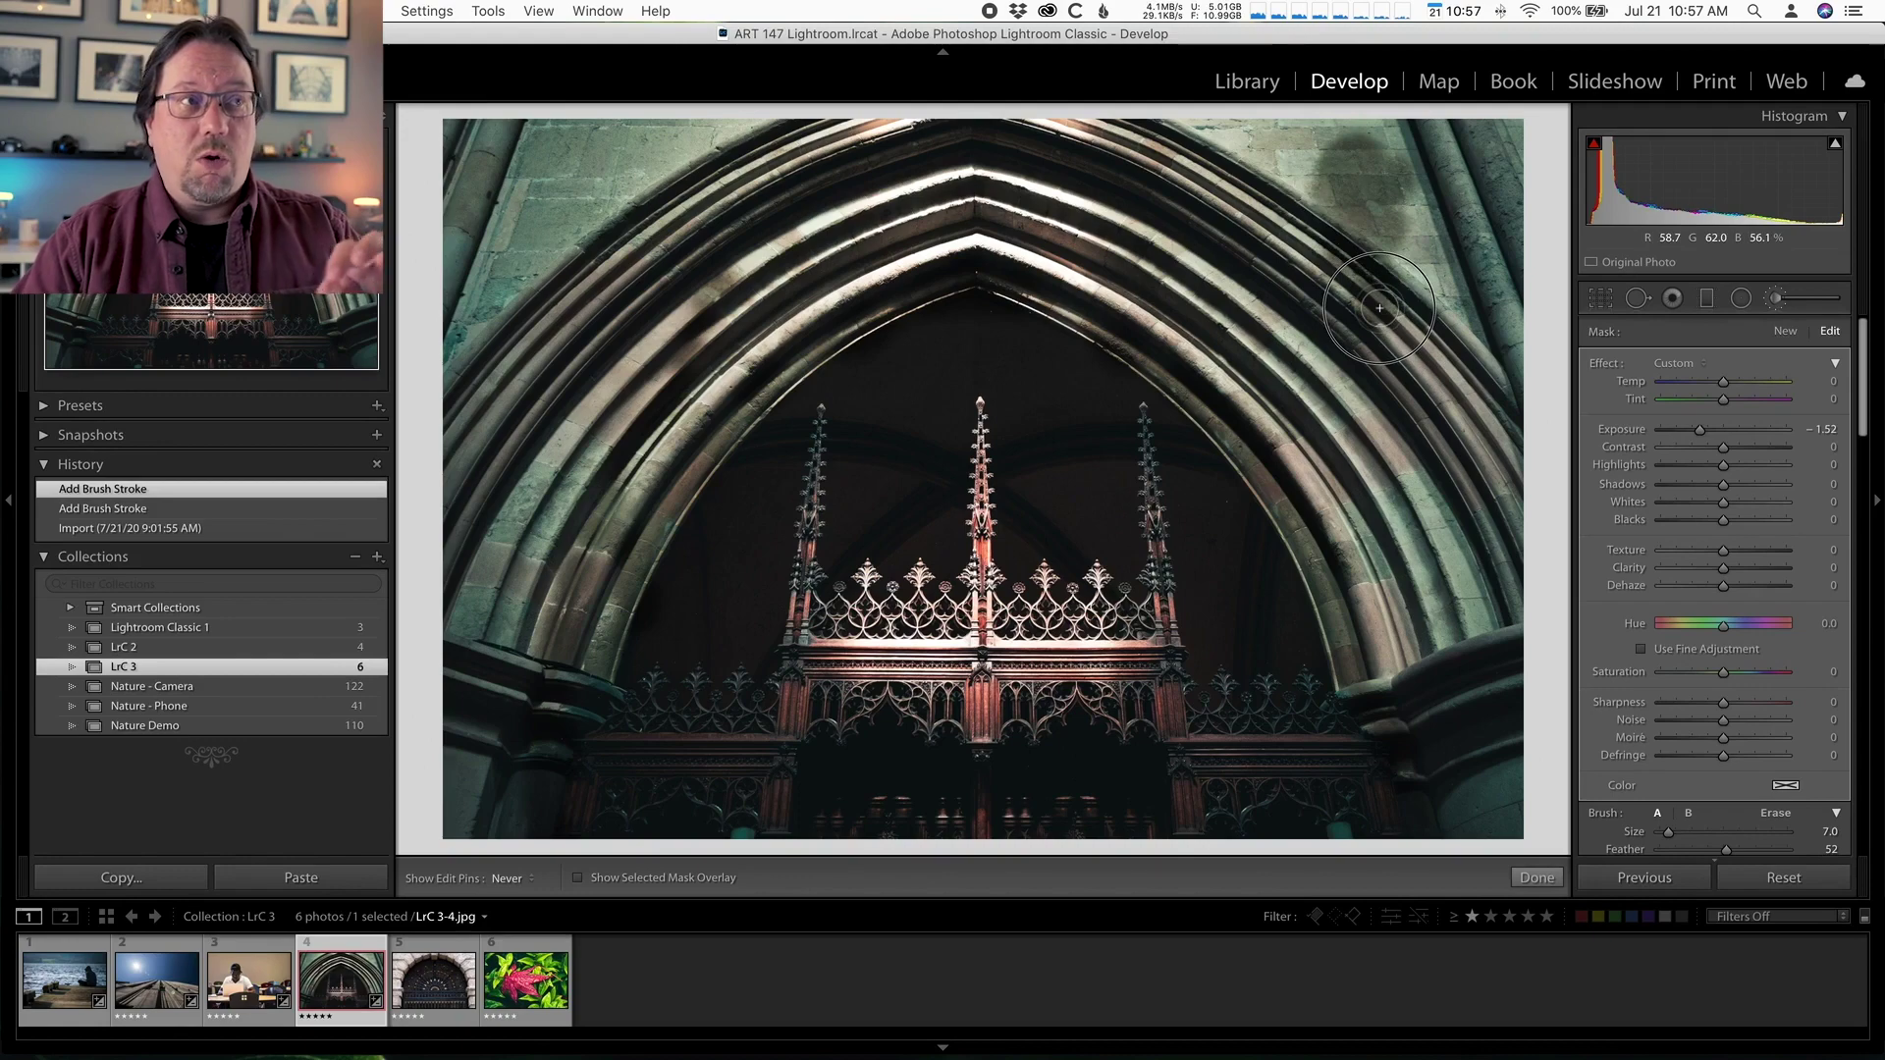
left_click_drag(1379, 308, 1379, 308)
key("h")
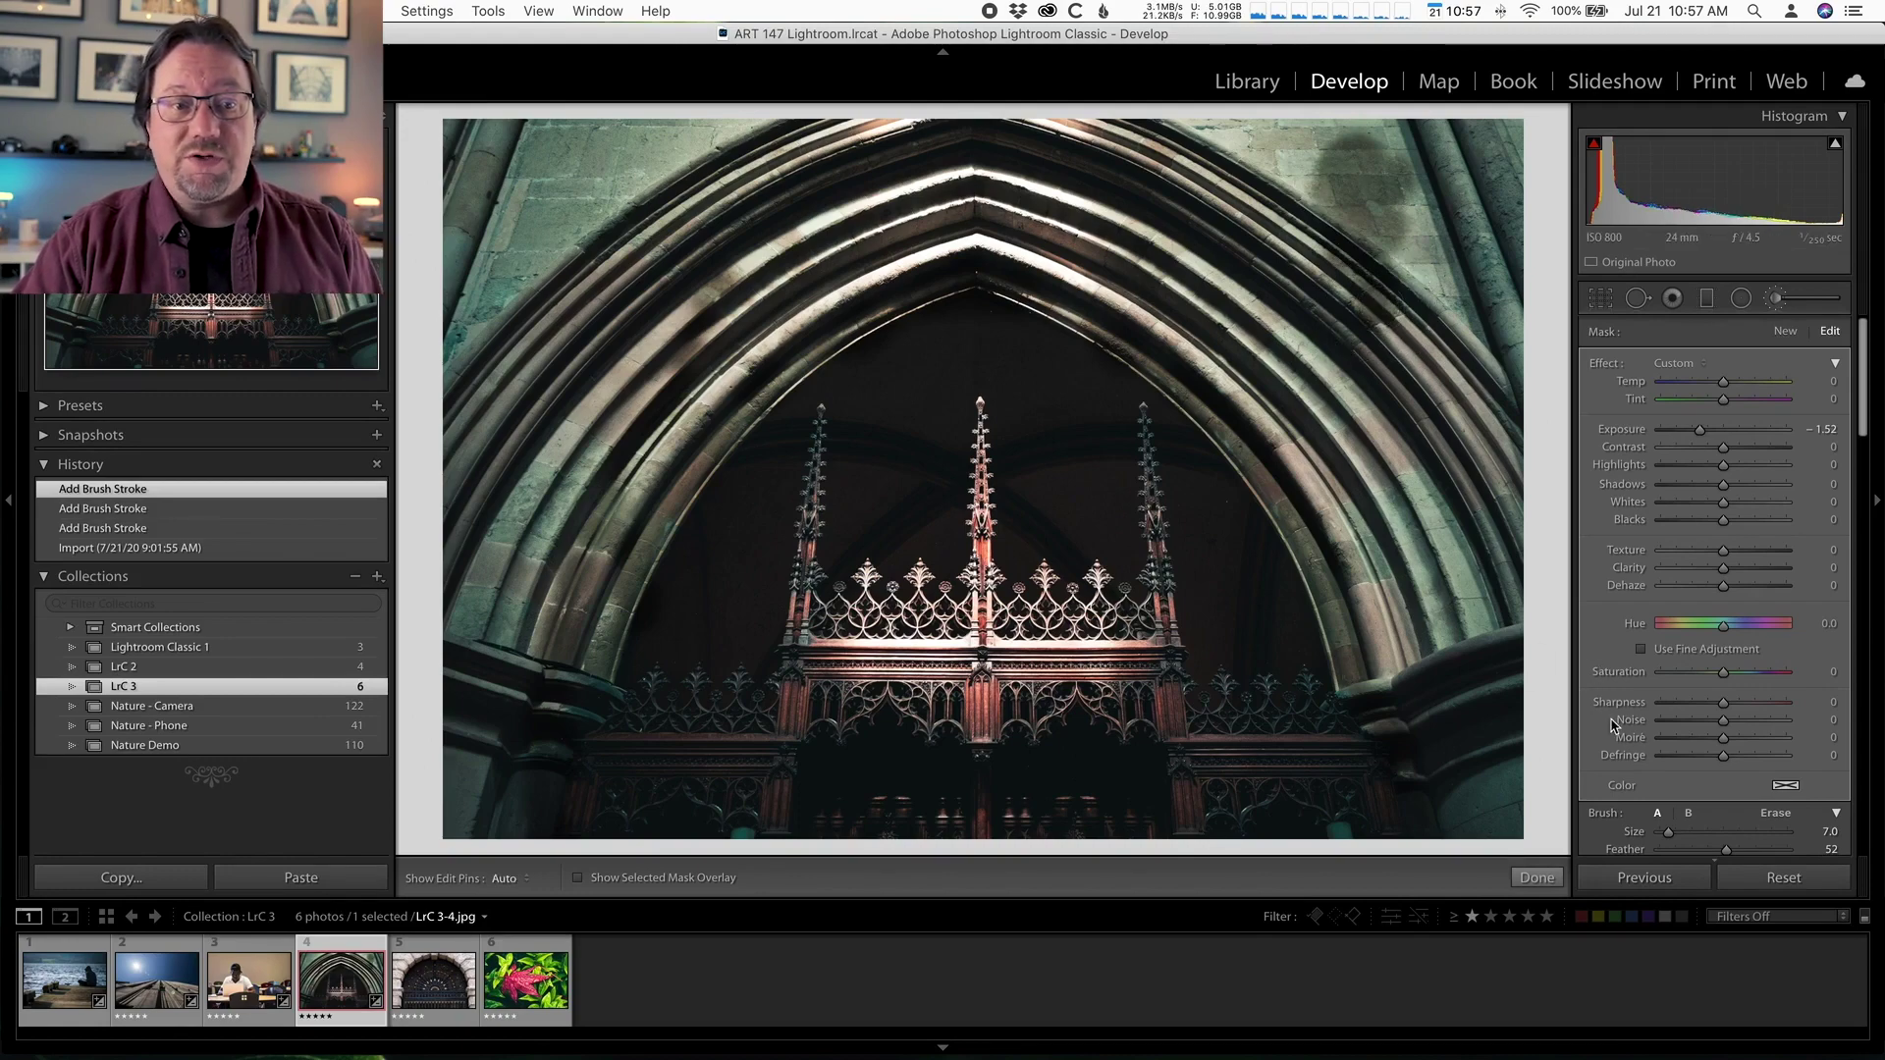
Step: Turn off Auto Mask, enlarge the brush to 16.0 and paint over the remaining arch stonework and surrounding walls
scroll(1690, 738, "down", 1)
scroll(1691, 738, "down", 1)
left_click(1640, 818)
scroll(1414, 461, "up", 5)
key("h")
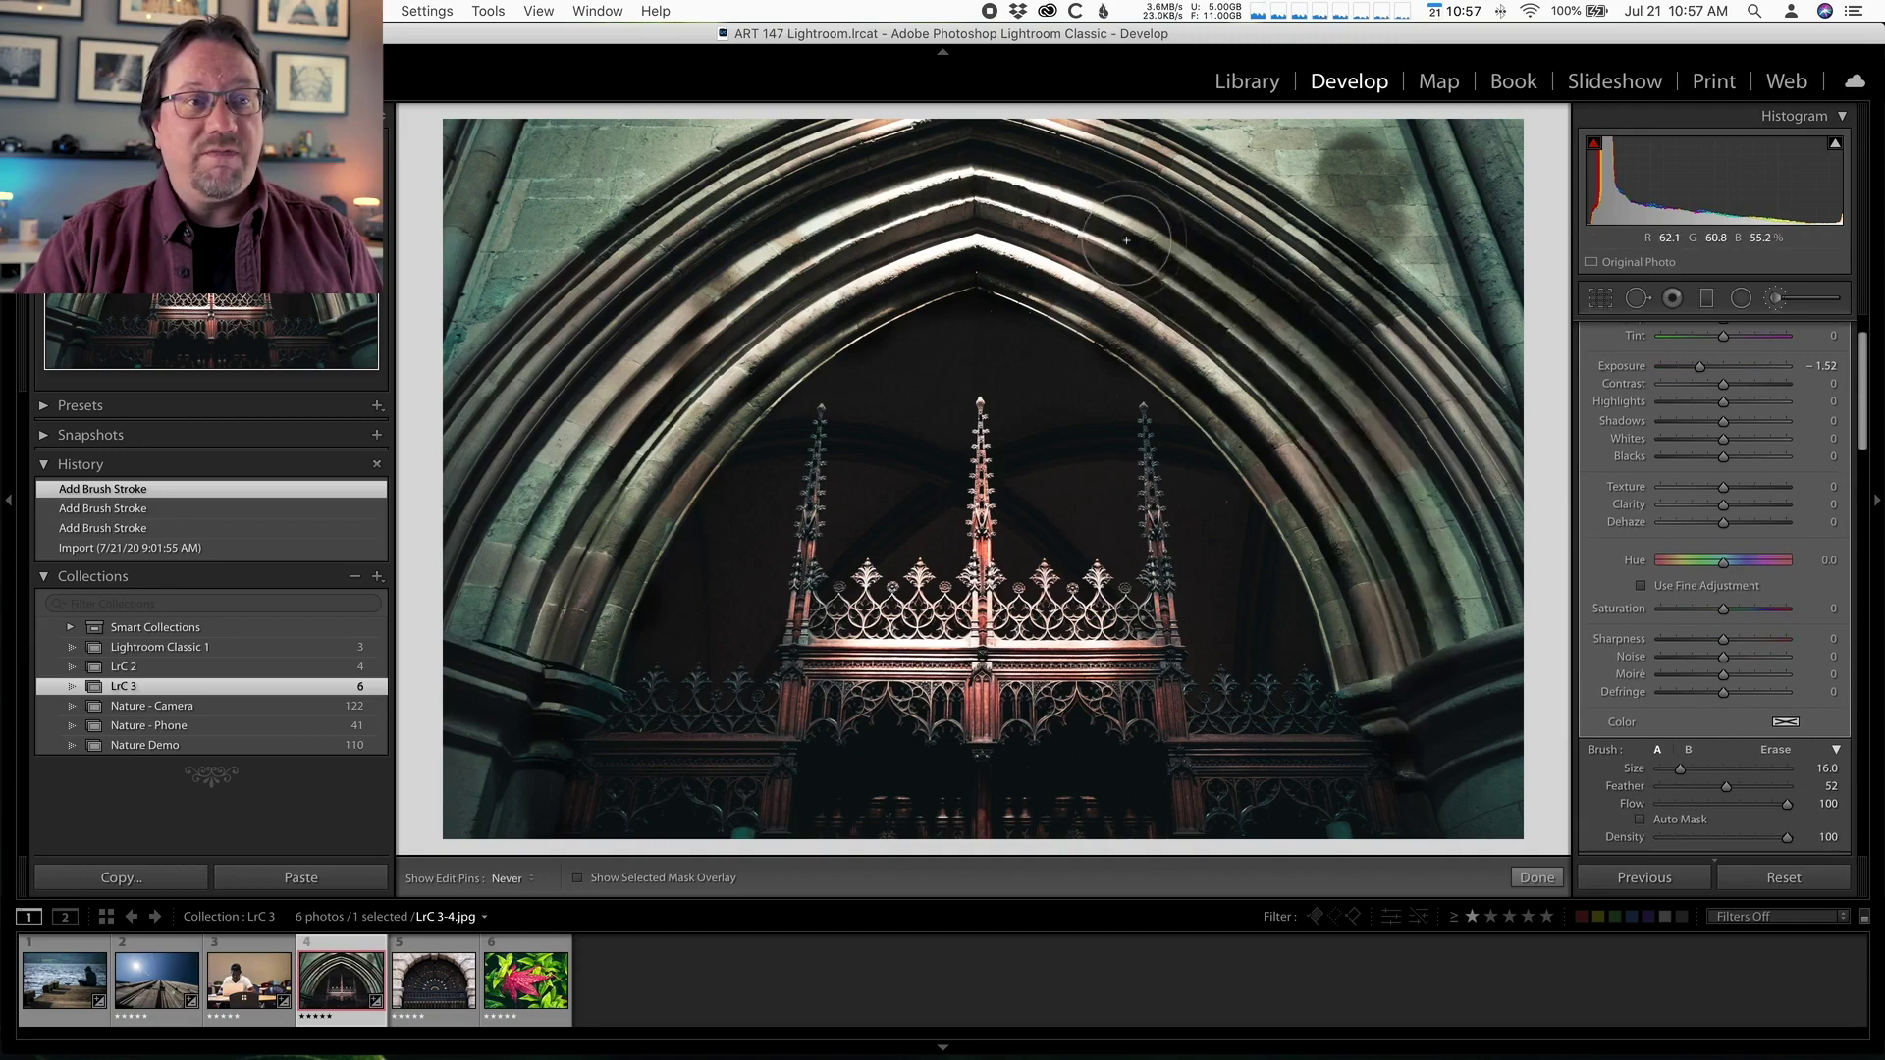
mouse_move(1344, 472)
left_mouse_down()
mouse_move(1128, 282)
mouse_move(925, 245)
mouse_move(1133, 202)
mouse_move(1262, 258)
mouse_move(1147, 199)
mouse_move(872, 149)
mouse_move(773, 180)
mouse_move(1083, 124)
mouse_move(1321, 196)
mouse_move(1201, 155)
mouse_move(1522, 145)
mouse_move(1372, 245)
mouse_move(1507, 321)
mouse_move(1460, 348)
mouse_move(1460, 375)
mouse_move(1431, 372)
mouse_move(1373, 298)
mouse_move(1443, 431)
mouse_move(1493, 618)
mouse_move(1486, 502)
mouse_move(1469, 853)
mouse_move(1433, 556)
mouse_move(1311, 327)
mouse_move(1138, 191)
mouse_move(914, 121)
mouse_move(534, 203)
mouse_move(741, 129)
mouse_move(884, 129)
mouse_move(430, 149)
mouse_move(457, 237)
mouse_move(463, 444)
mouse_move(556, 229)
mouse_move(576, 223)
mouse_move(458, 496)
mouse_move(649, 275)
mouse_move(542, 560)
mouse_move(750, 265)
mouse_move(843, 236)
mouse_move(771, 327)
mouse_move(1045, 202)
mouse_move(610, 310)
mouse_move(376, 840)
mouse_move(498, 573)
mouse_move(481, 734)
mouse_move(501, 858)
mouse_move(513, 687)
mouse_move(571, 538)
mouse_move(524, 866)
mouse_move(556, 503)
mouse_move(634, 335)
left_mouse_up()
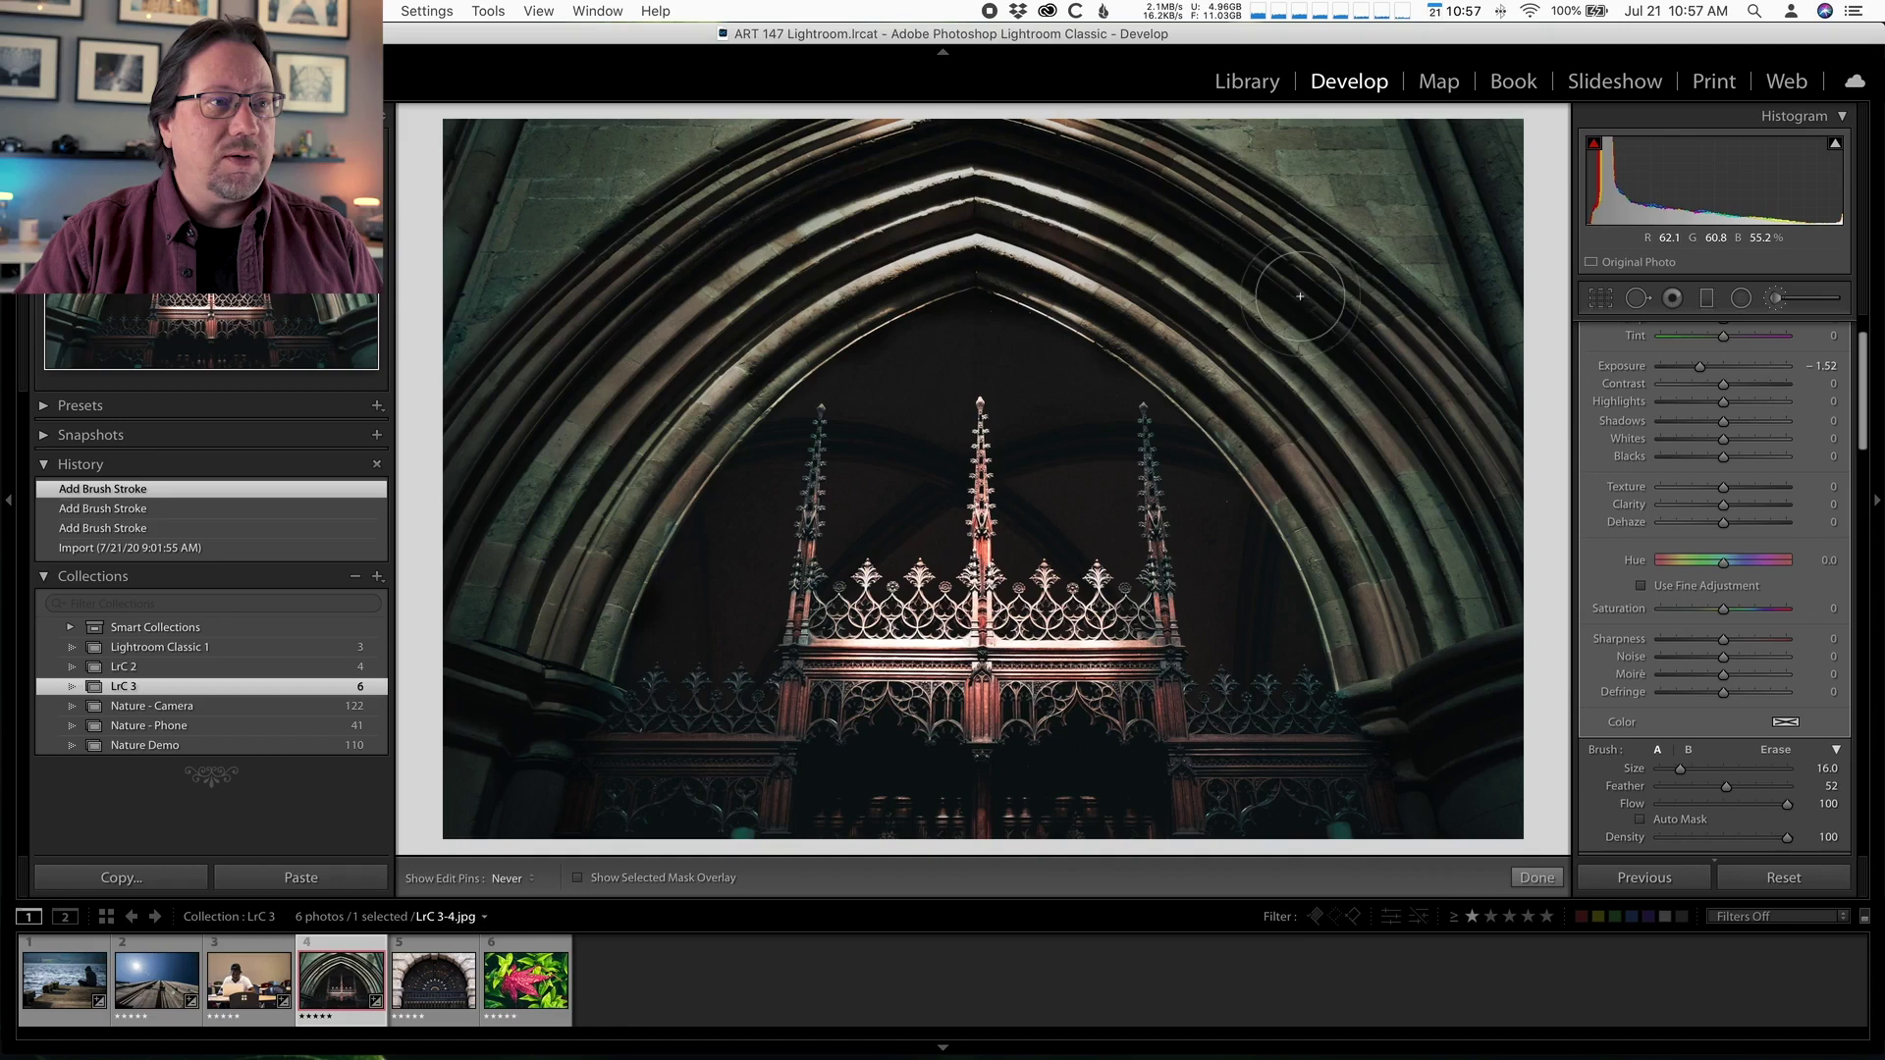
left_click(596, 364)
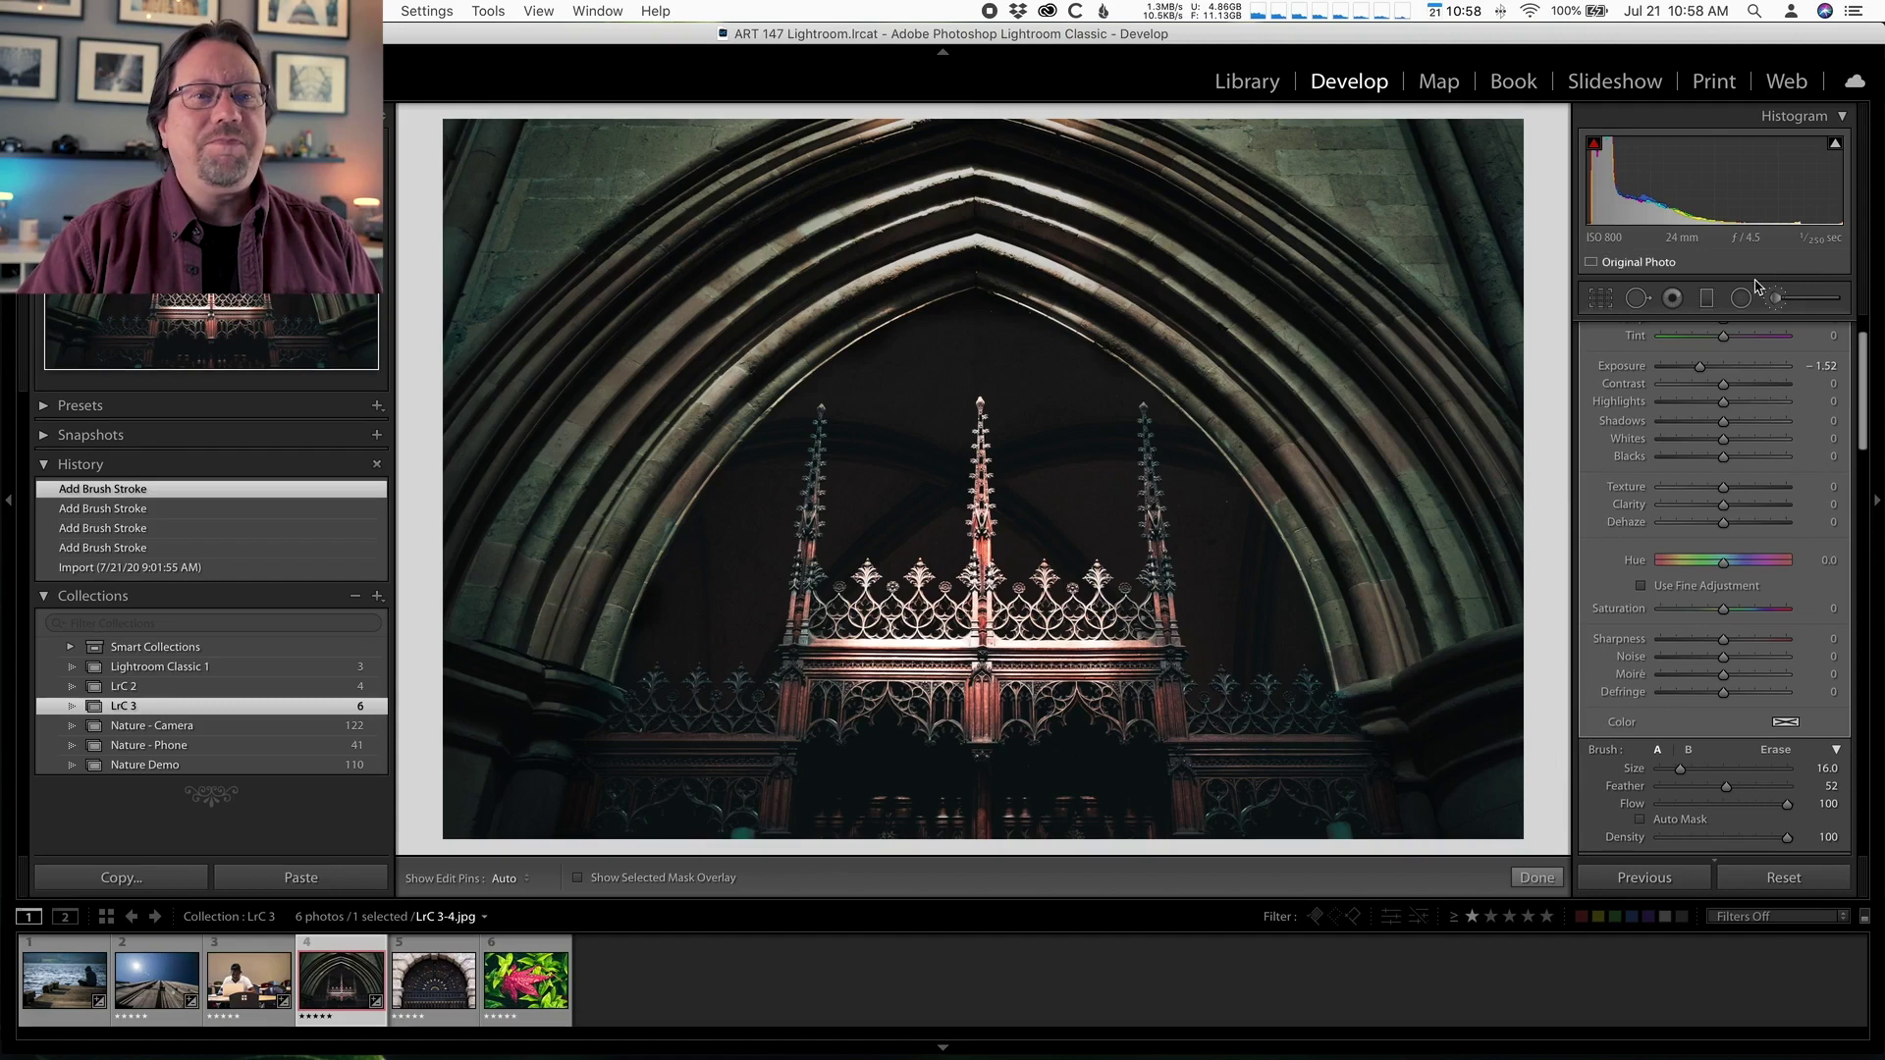
Step: Adjust the painted mask to Exposure −0.93, Highlights −21, Whites −16 and Shadows −74
scroll(1819, 458, "up", 3)
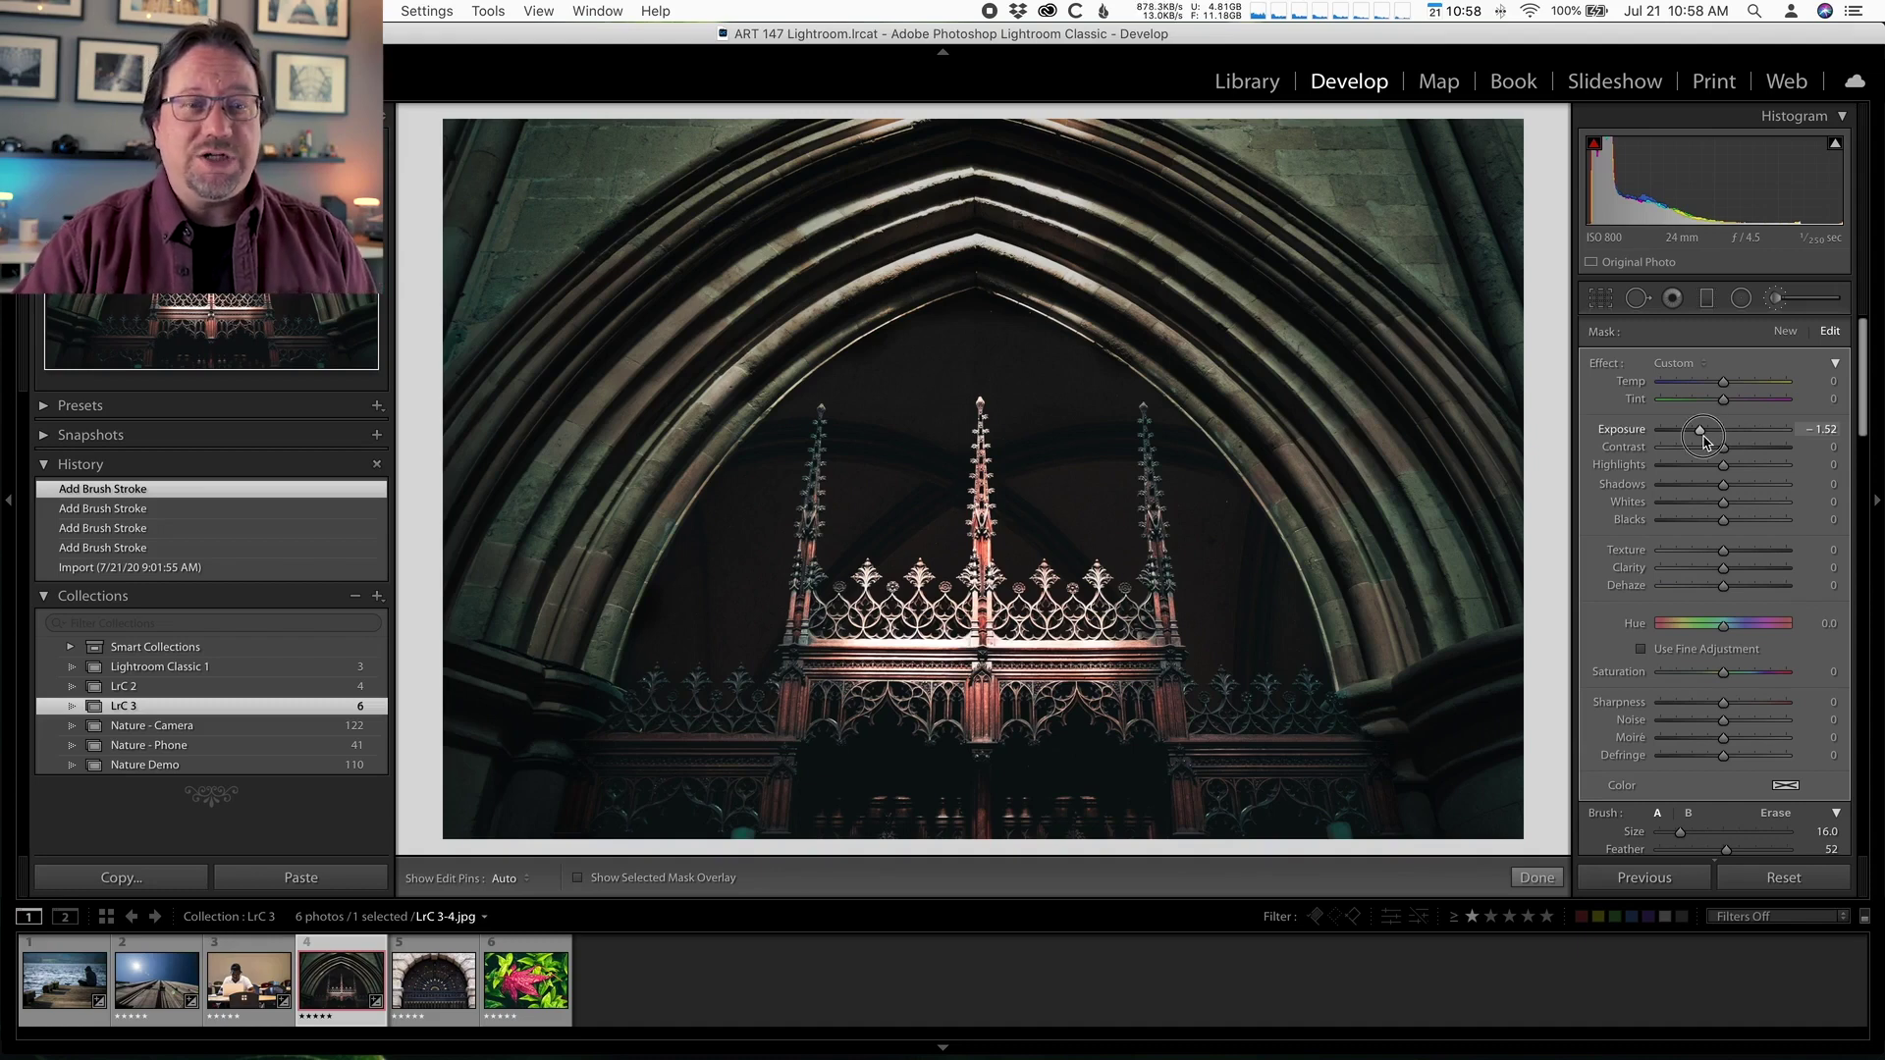
left_click_drag(1704, 441, 1711, 442)
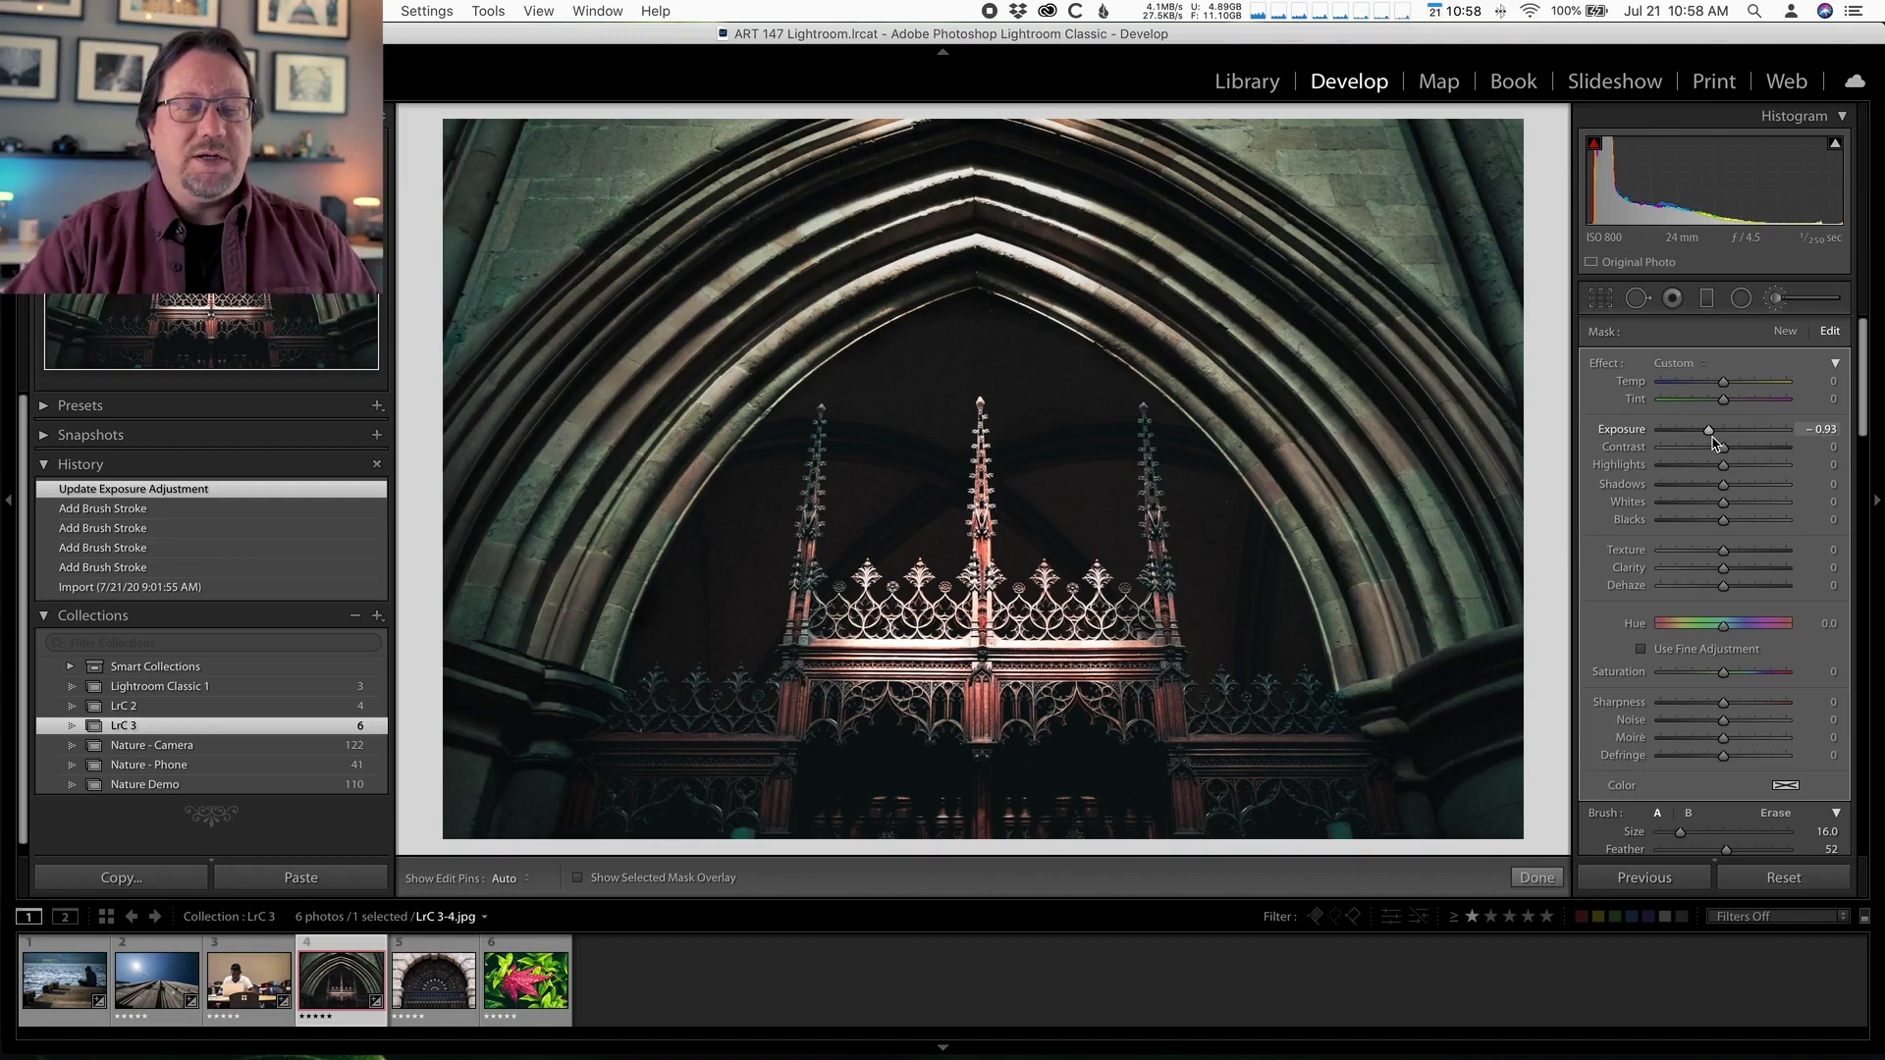
mouse_move(1728, 471)
left_mouse_down()
mouse_move(1699, 469)
mouse_move(1716, 504)
mouse_move(1709, 476)
left_mouse_up()
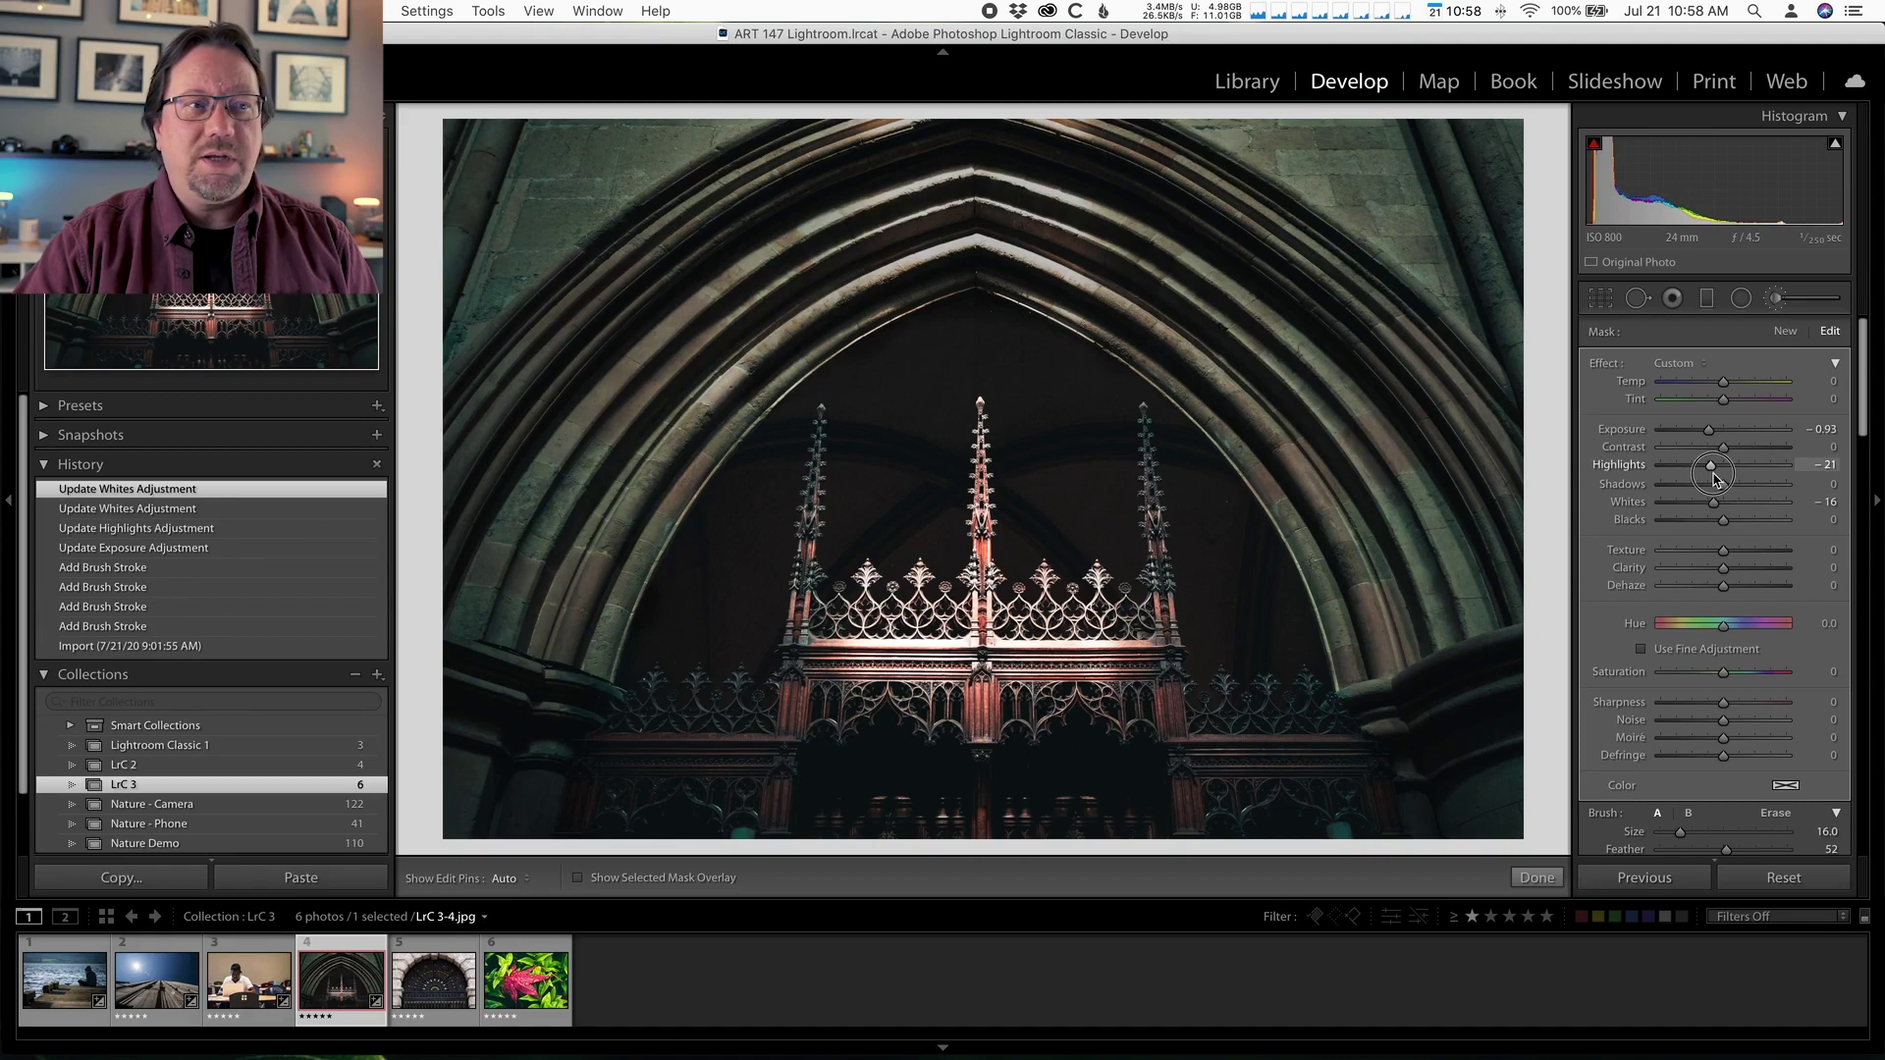
left_click_drag(1715, 478, 1715, 479)
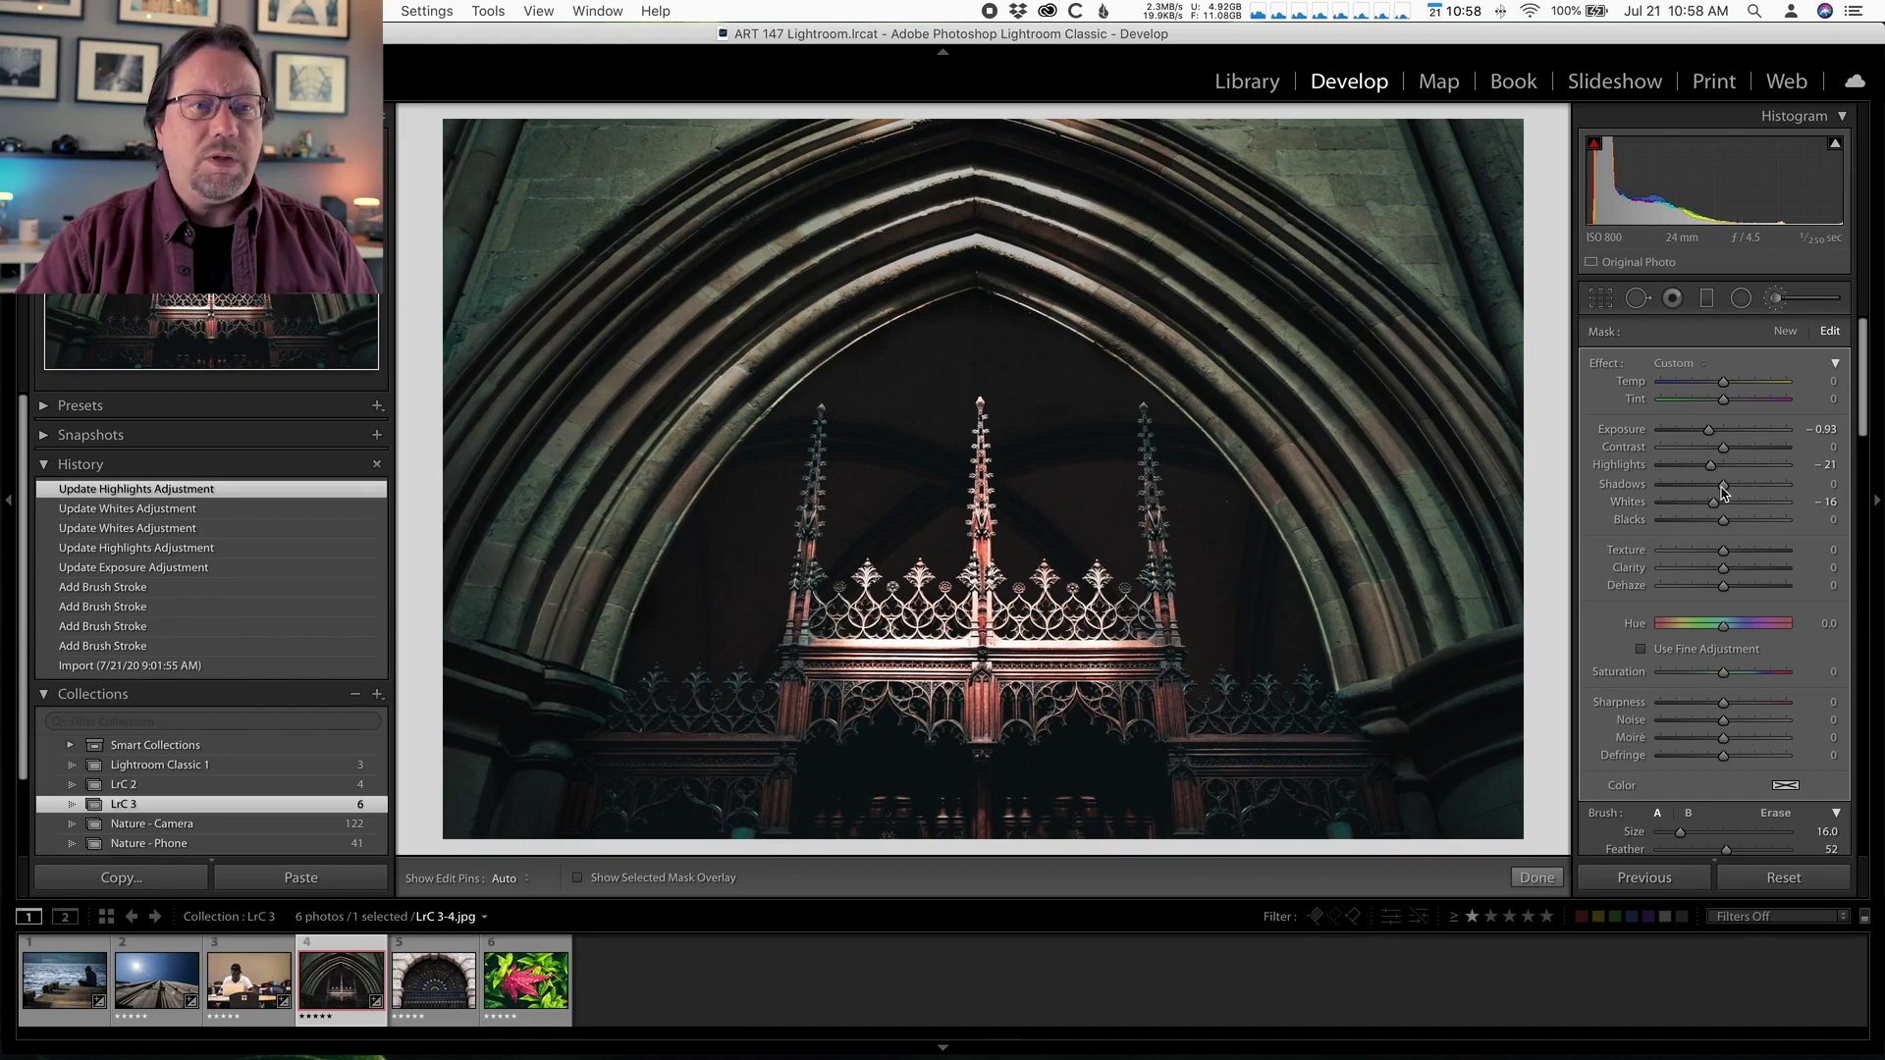
mouse_move(1725, 488)
left_mouse_down()
mouse_move(1662, 485)
mouse_move(1717, 485)
mouse_move(1678, 499)
left_mouse_up()
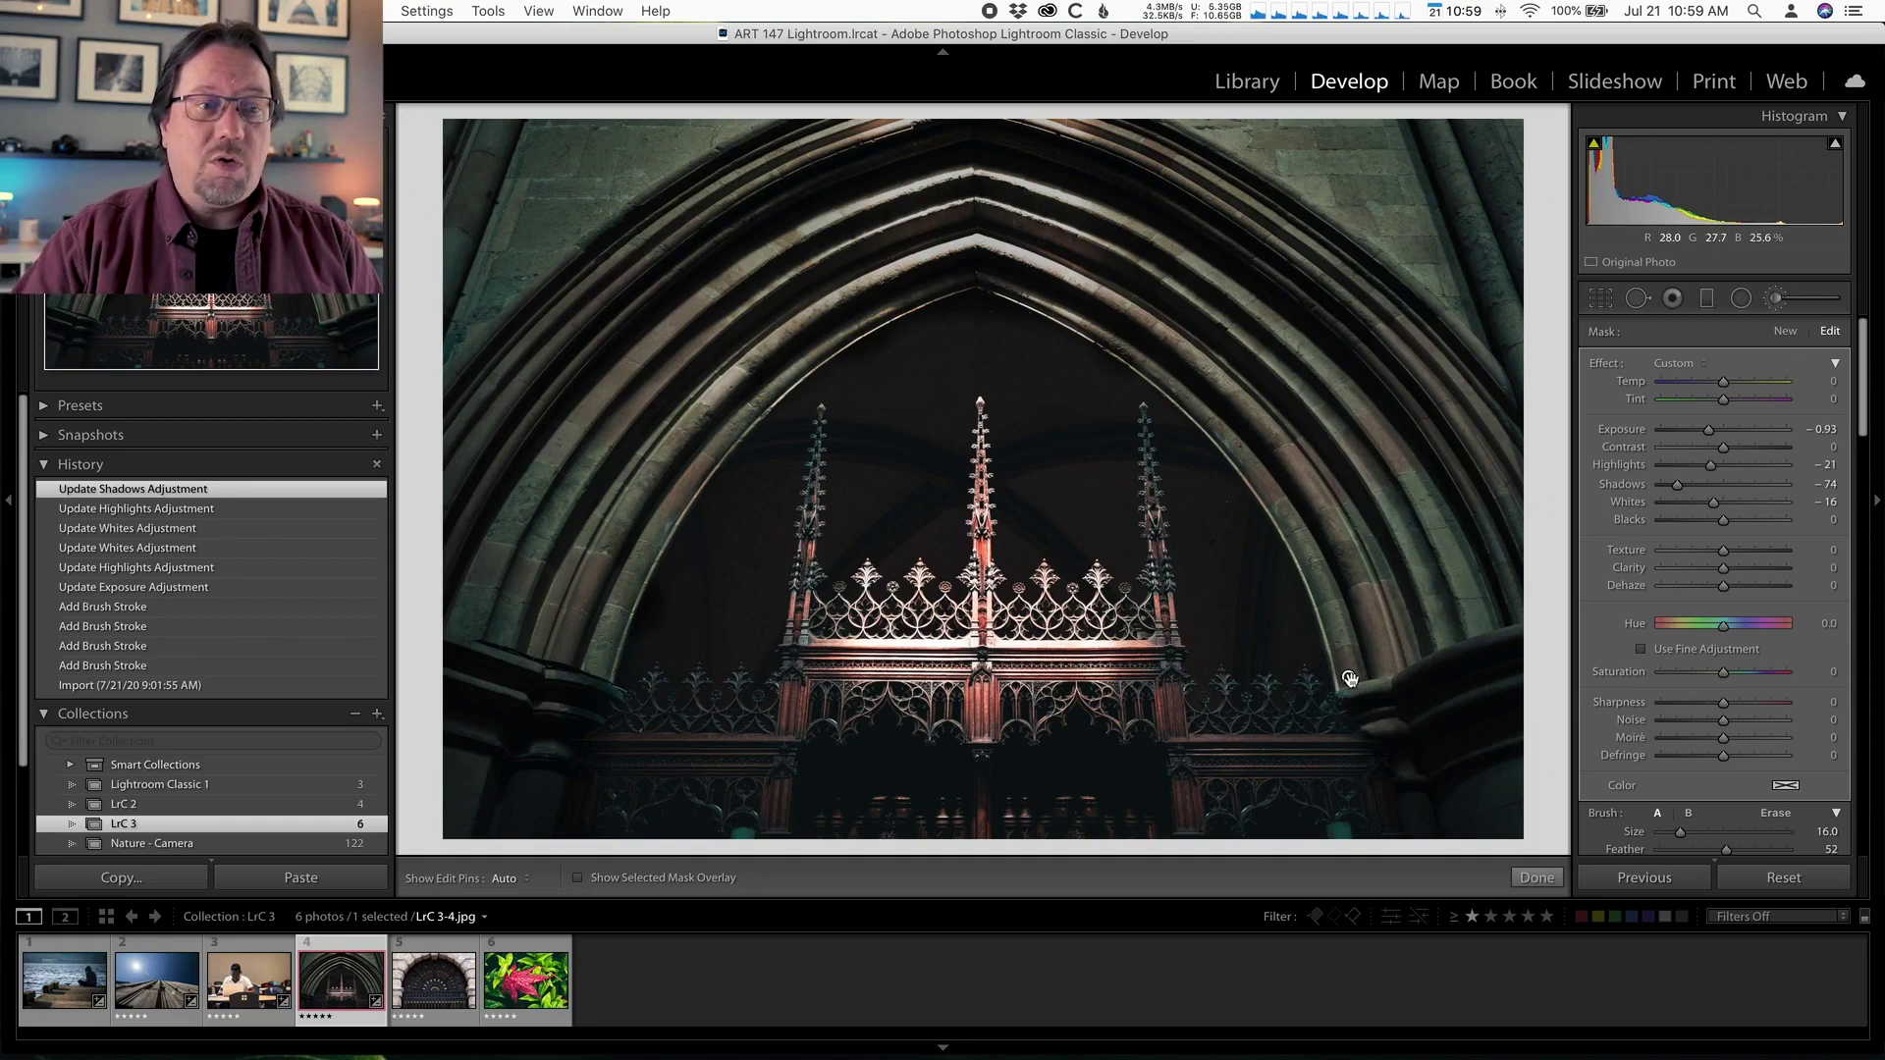
Step: Add another brush stroke over the arch stonework and turn on the selected mask overlay
mouse_move(1349, 679)
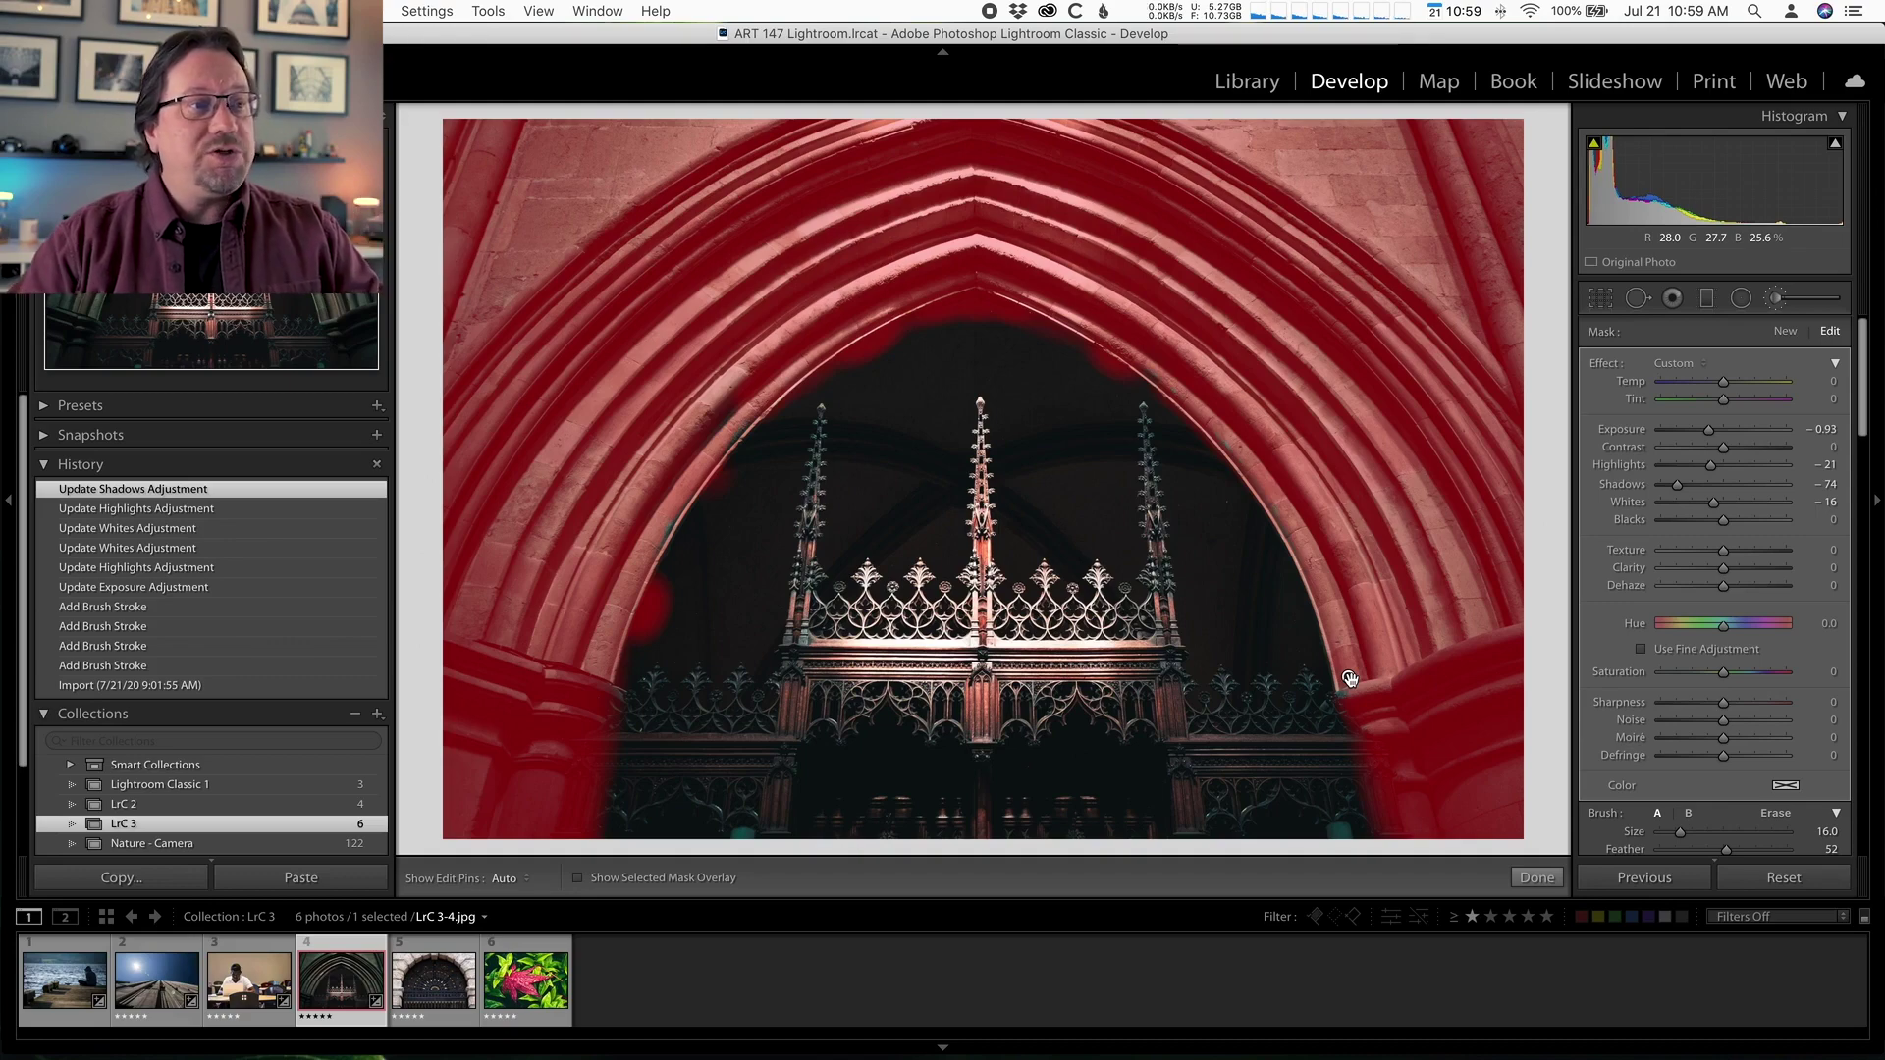
key("h")
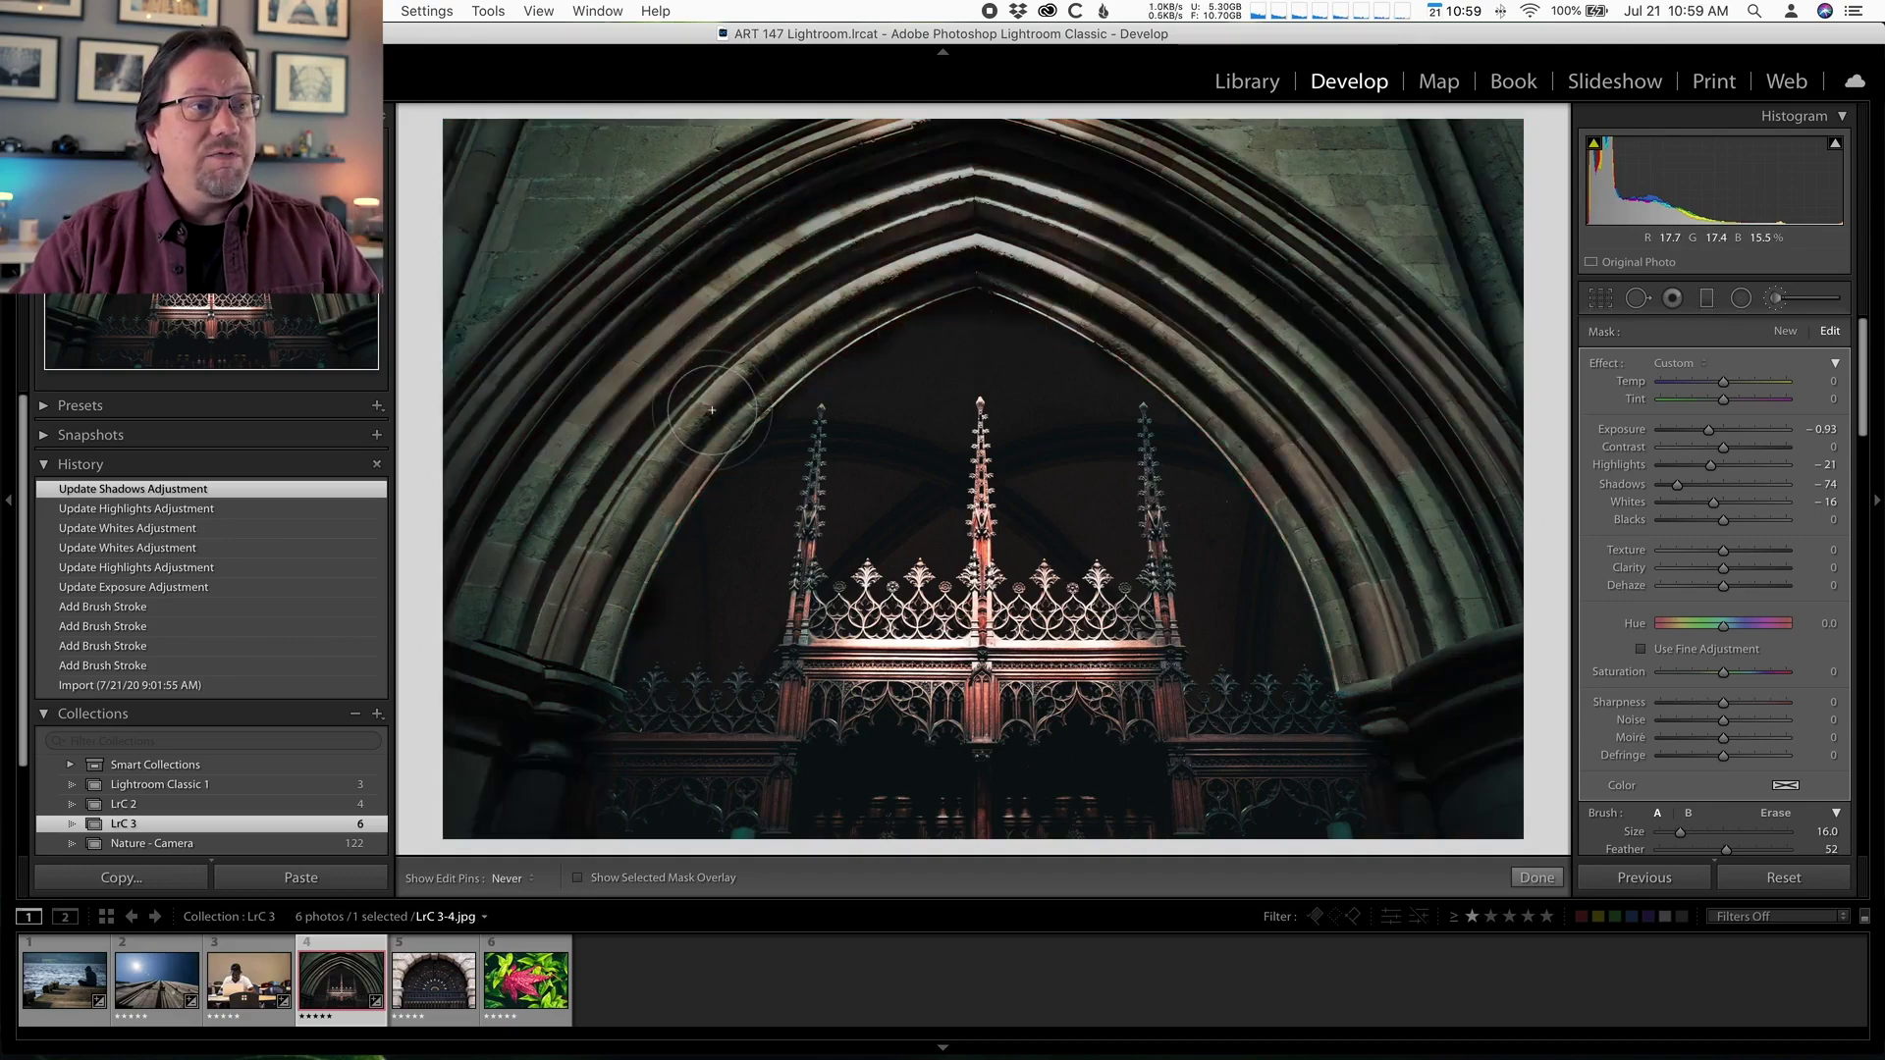
key("h")
left_click_drag(1348, 676, 1374, 412)
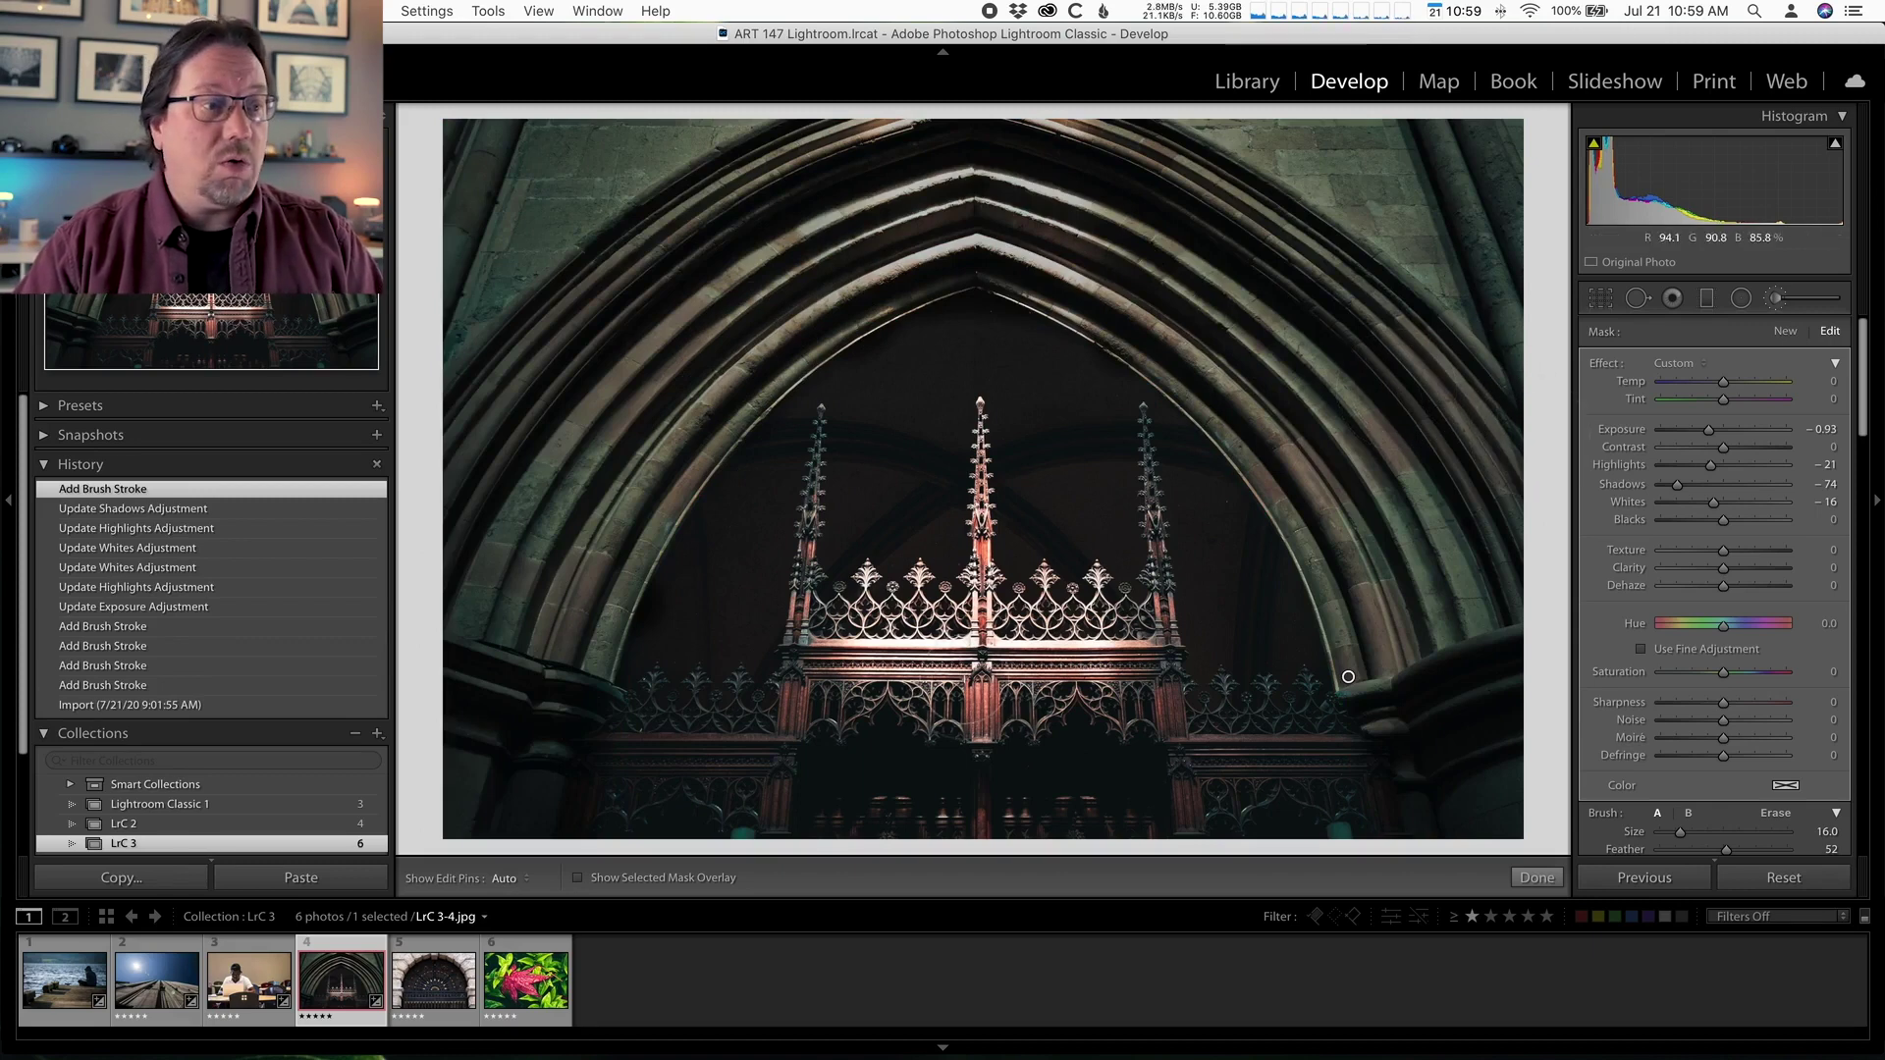
left_click(578, 878)
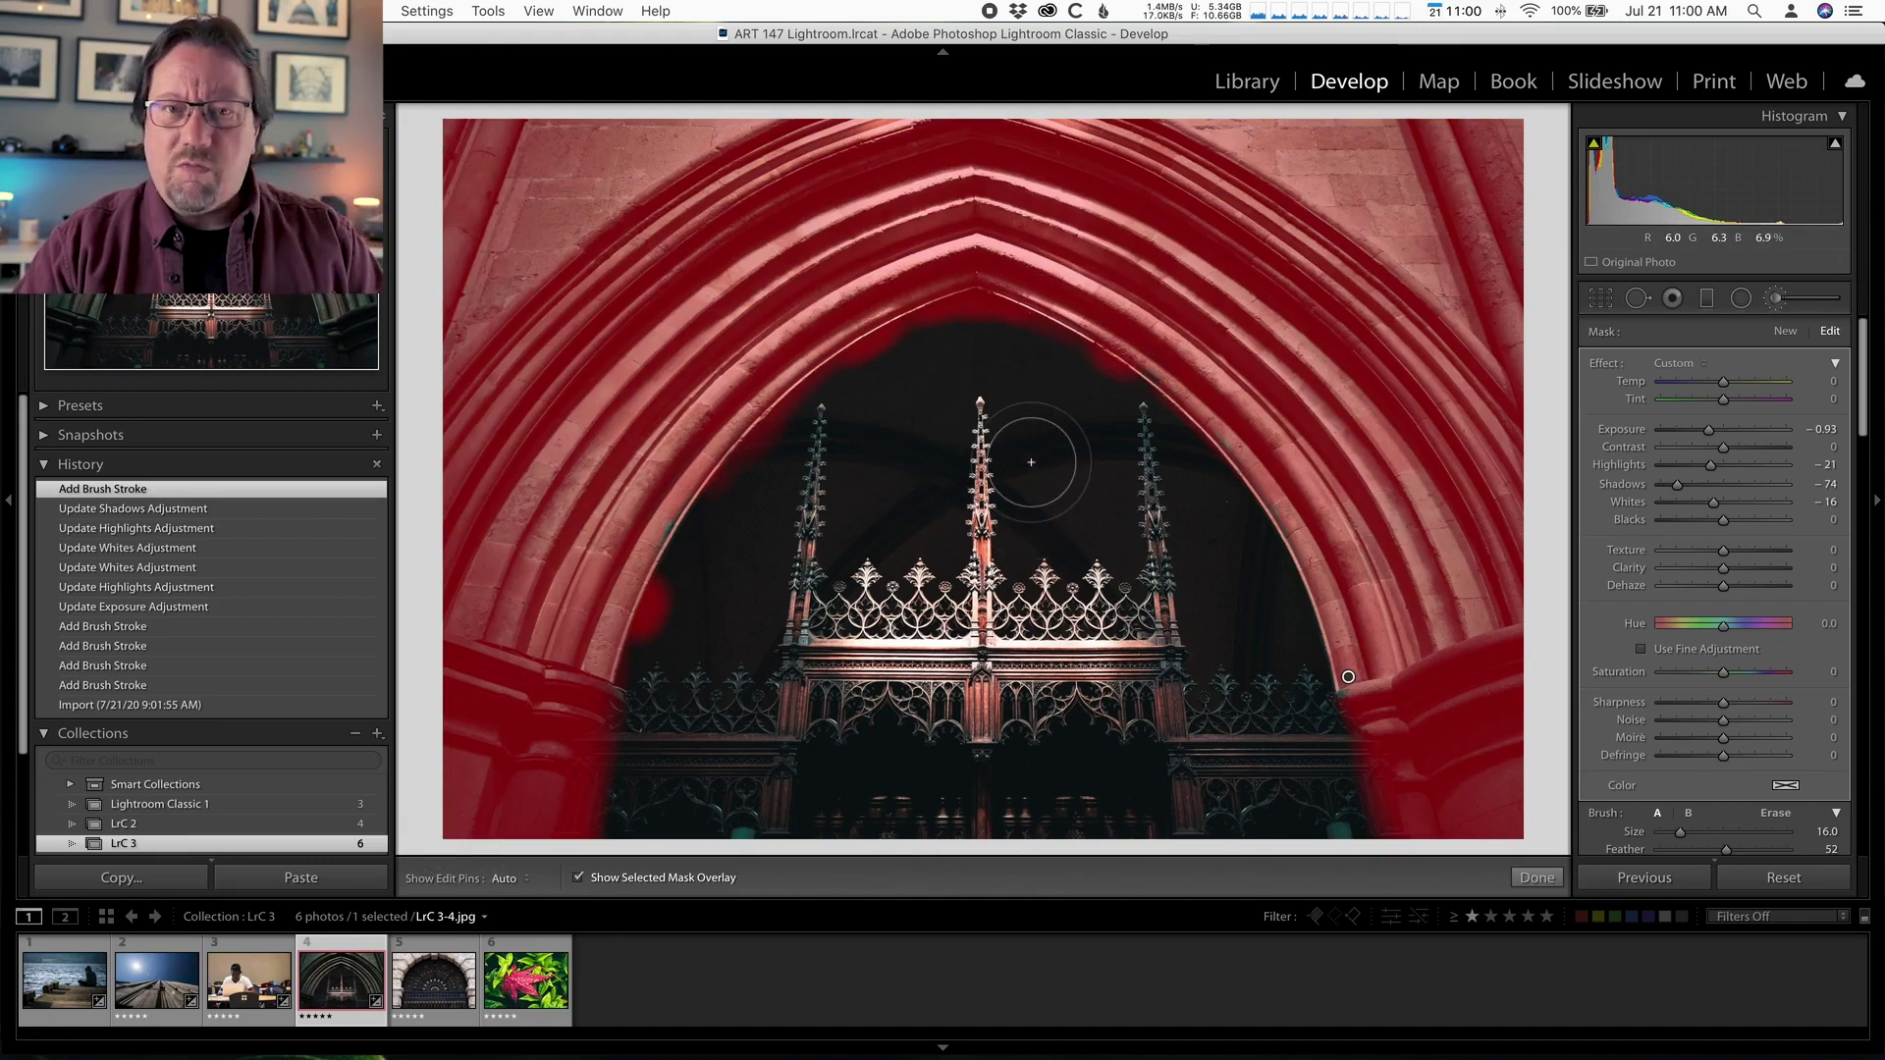
Step: Reduce the painting brush size to 9.0, and switch to the Erase brush with Auto Mask on
key("bracketleft")
key("bracketleft")
key("bracketleft")
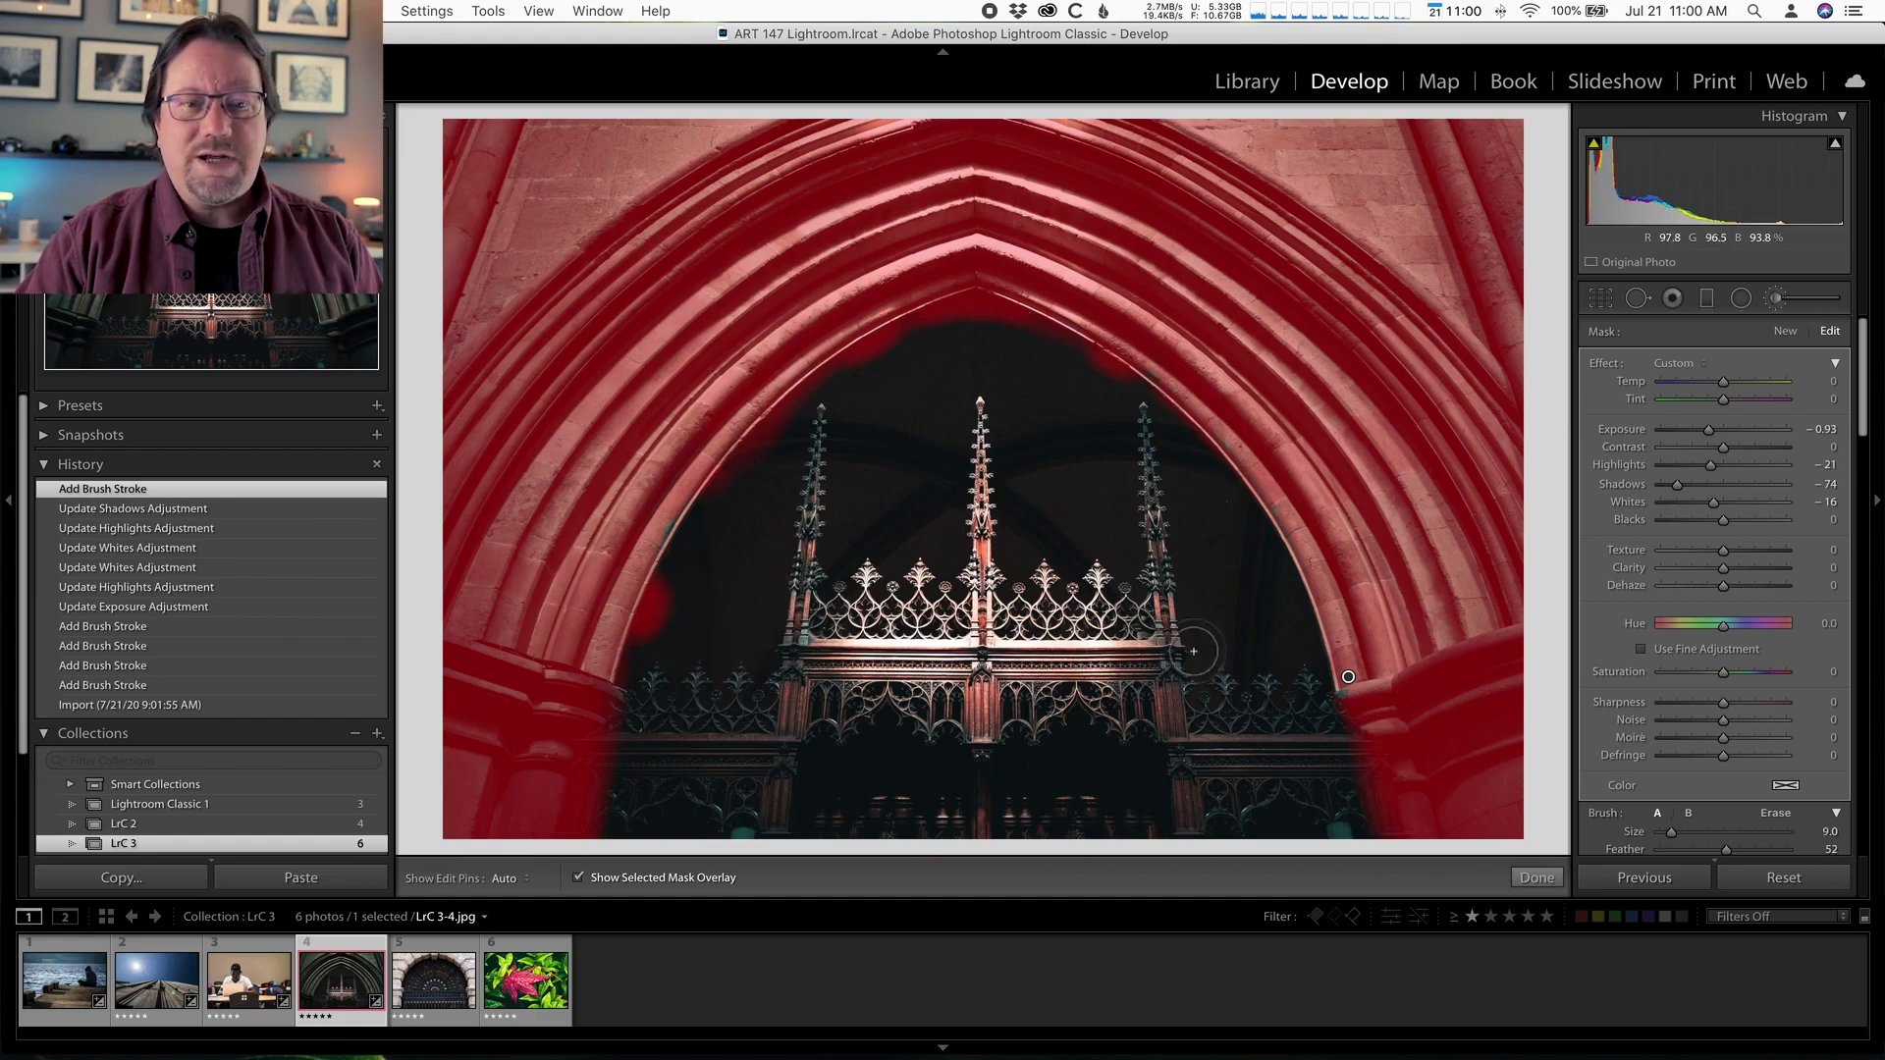
scroll(1831, 729, "down", 2)
scroll(1831, 728, "down", 2)
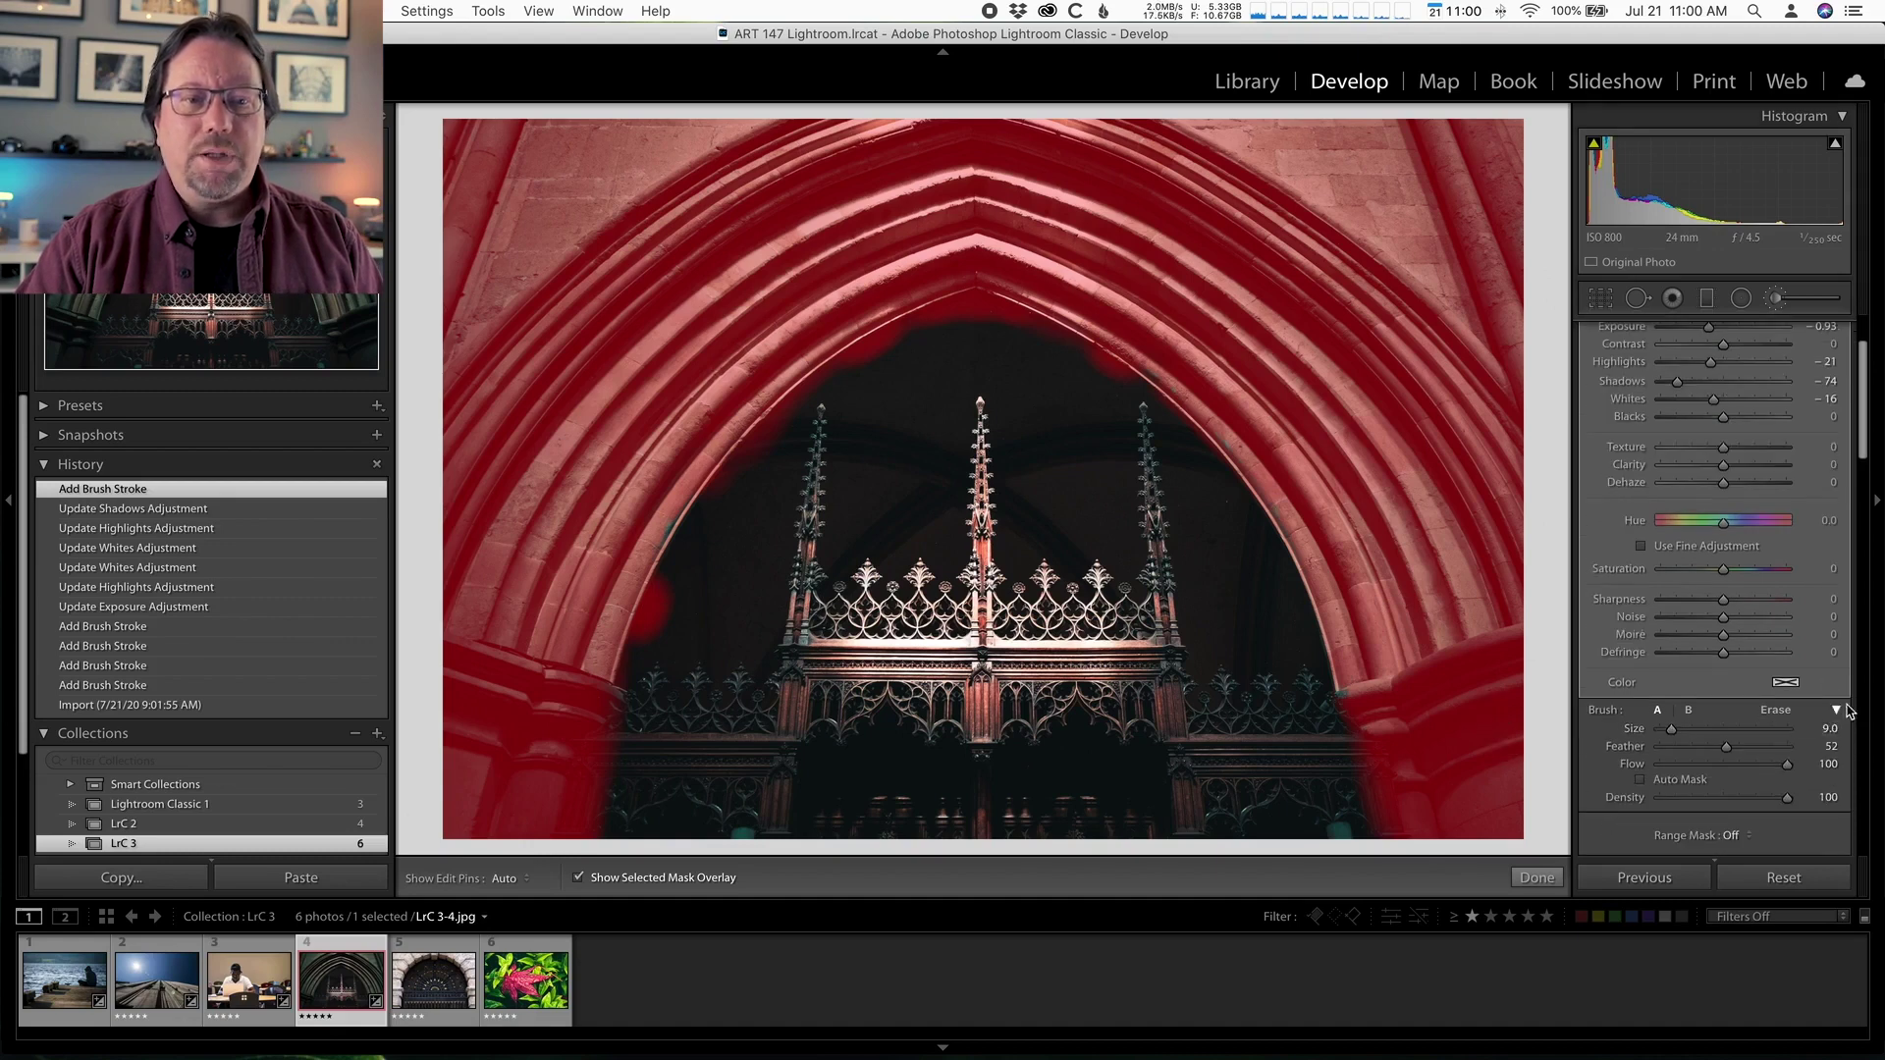
left_click(1776, 710)
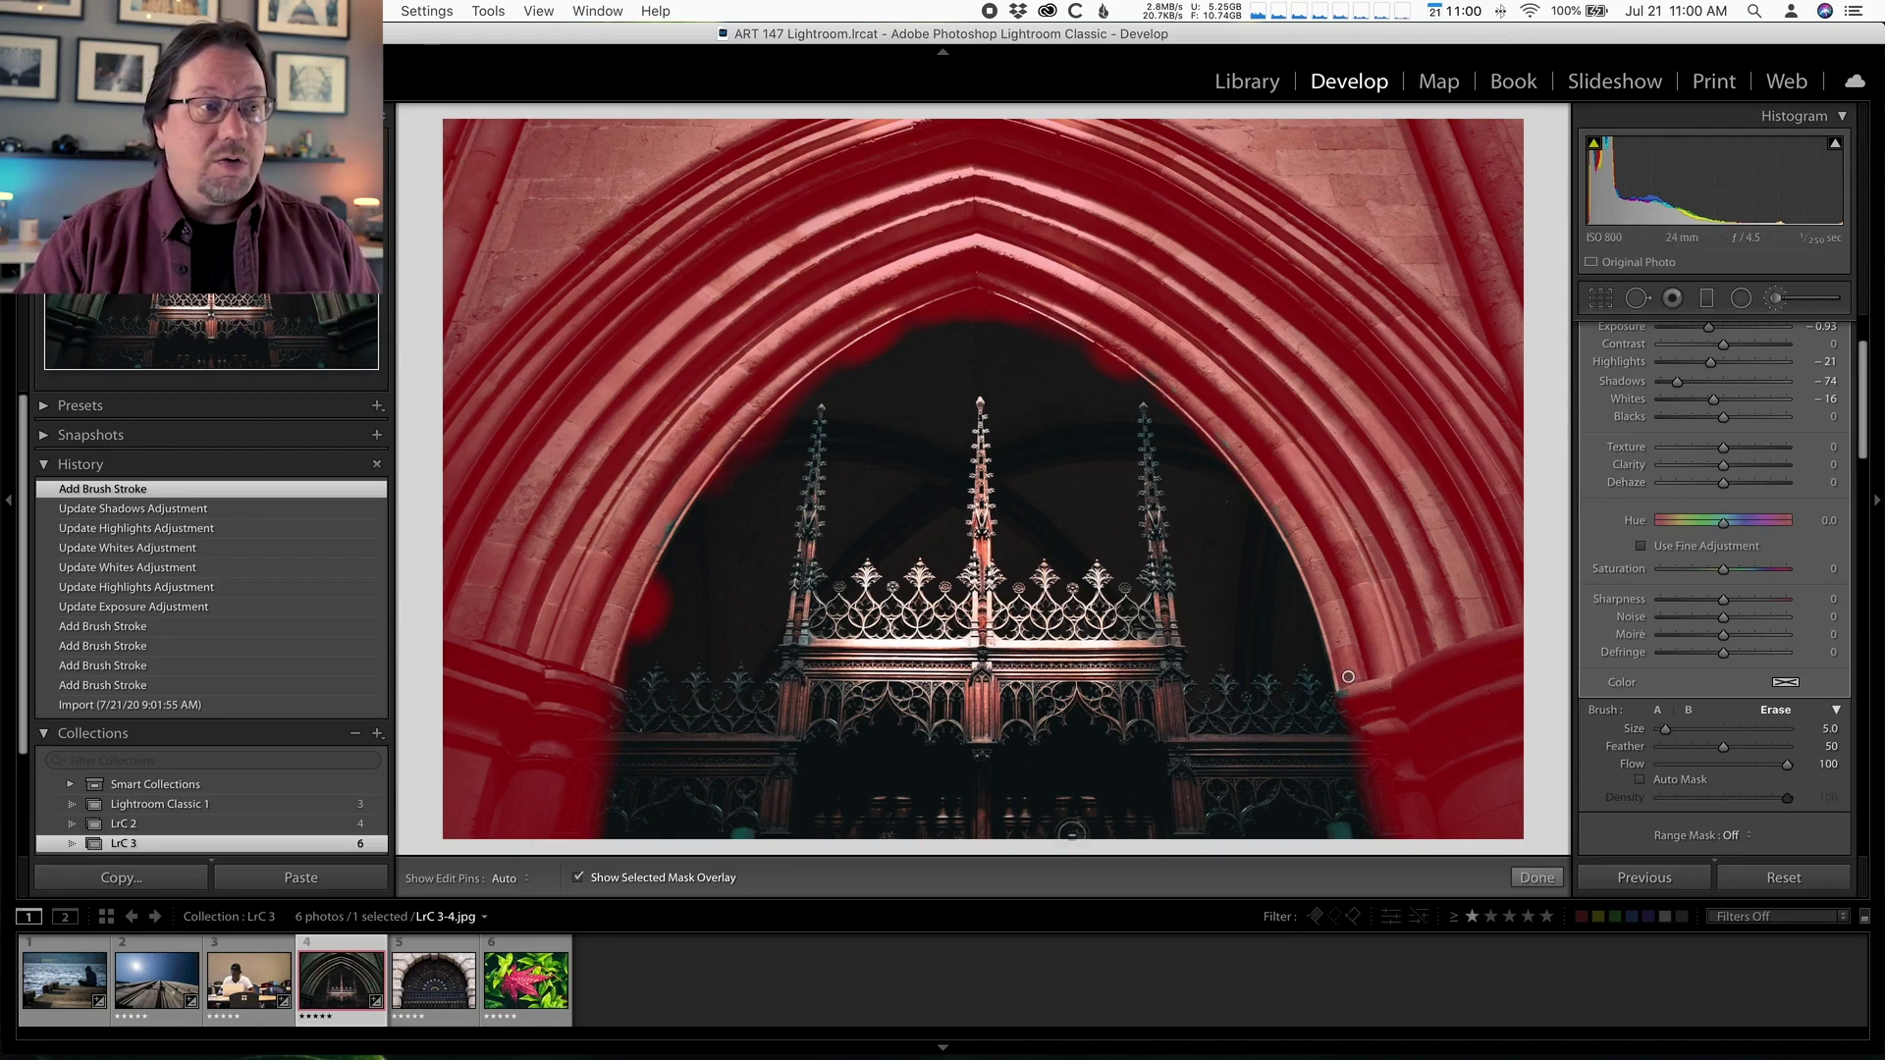
left_click(1640, 780)
Step: Erase the mask spill inside the arch along its left inner edge and up to the peak
key("h")
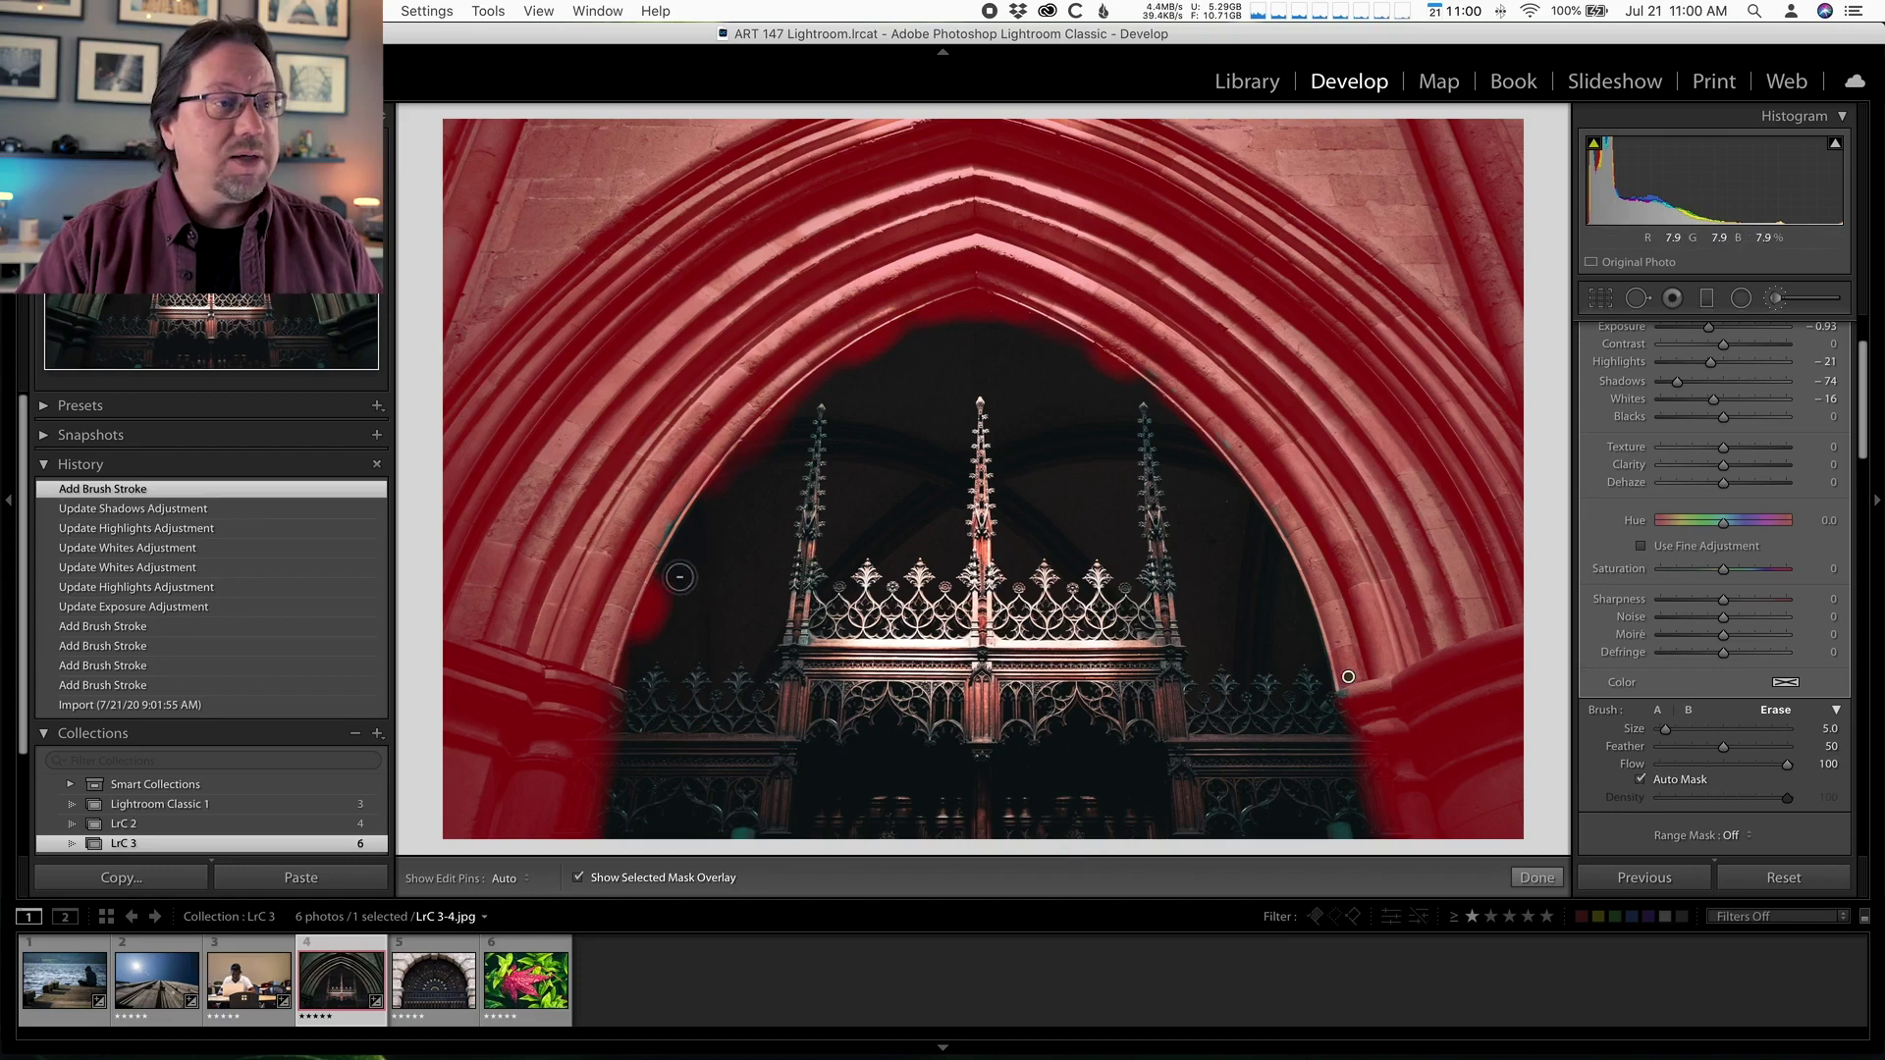
mouse_move(666, 581)
left_mouse_down()
mouse_move(637, 646)
mouse_move(678, 569)
left_mouse_up()
key("h")
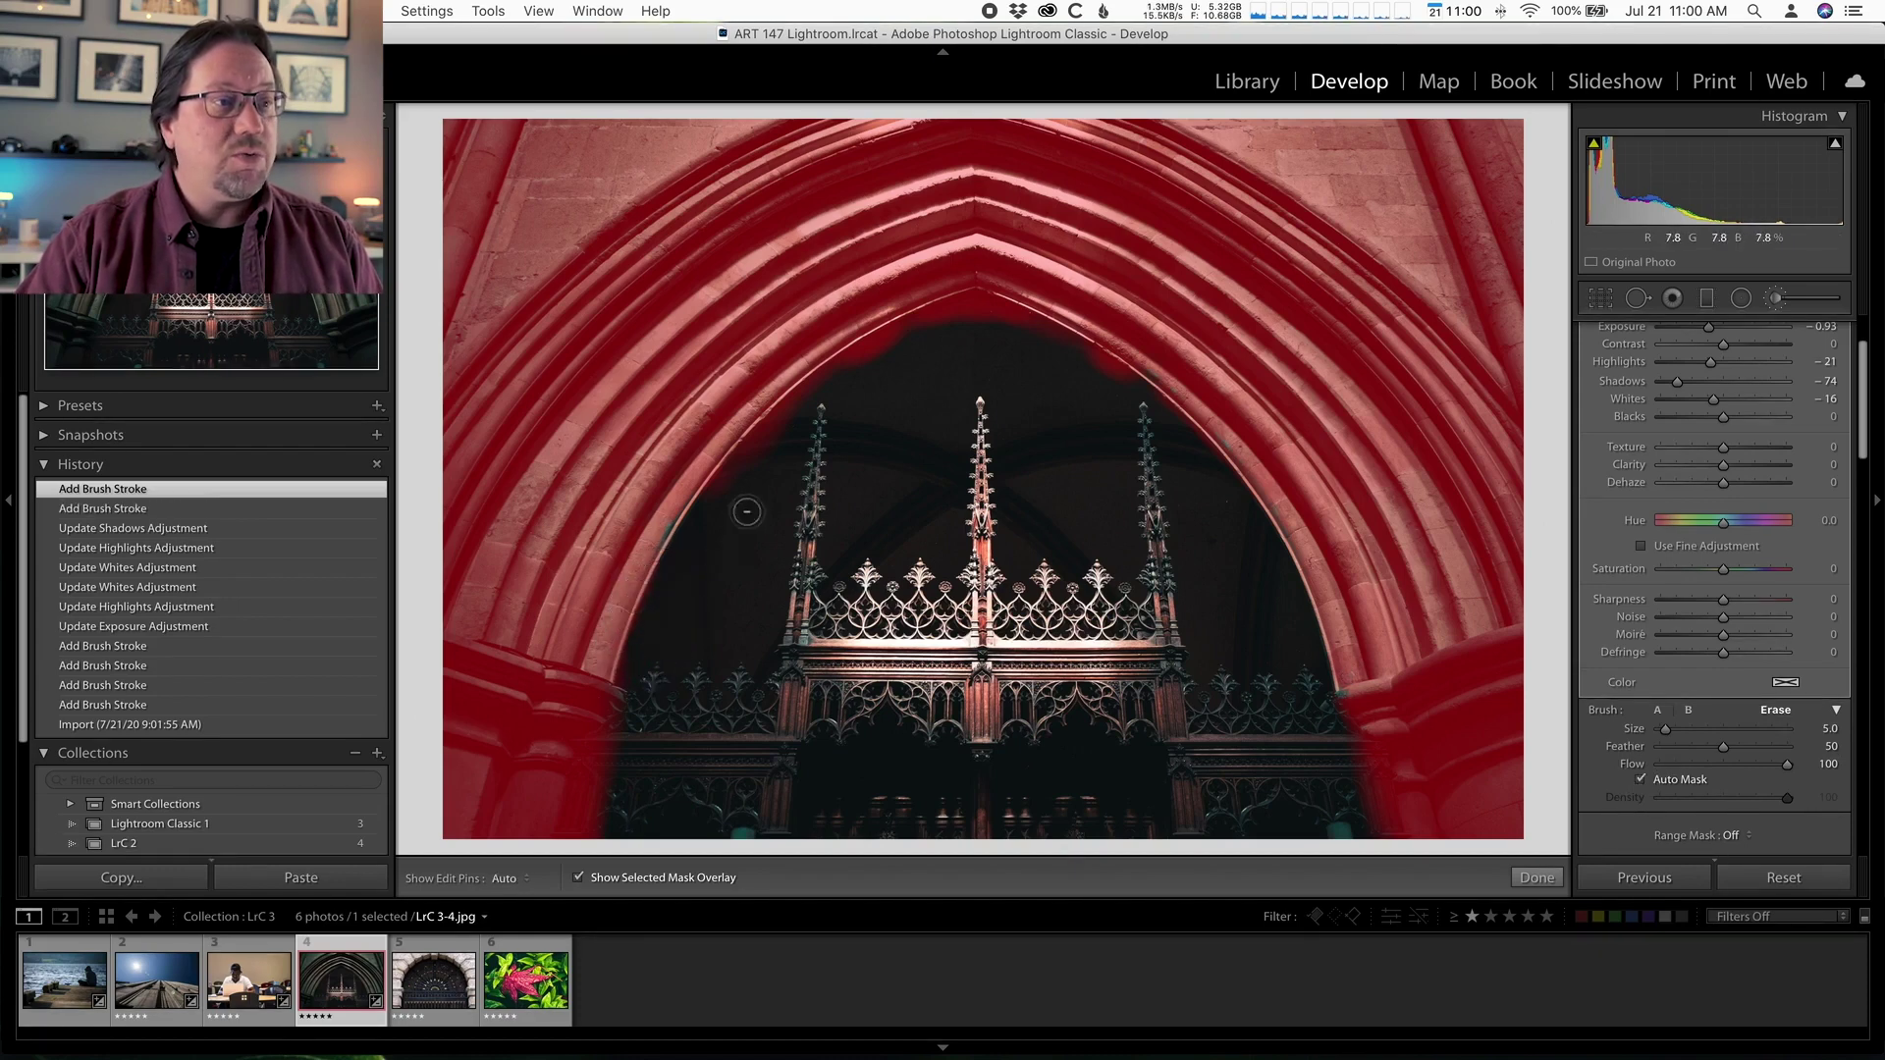
key("h")
mouse_move(736, 463)
left_mouse_down()
mouse_move(774, 413)
mouse_move(969, 303)
mouse_move(1084, 345)
mouse_move(1169, 425)
mouse_move(977, 313)
left_mouse_up()
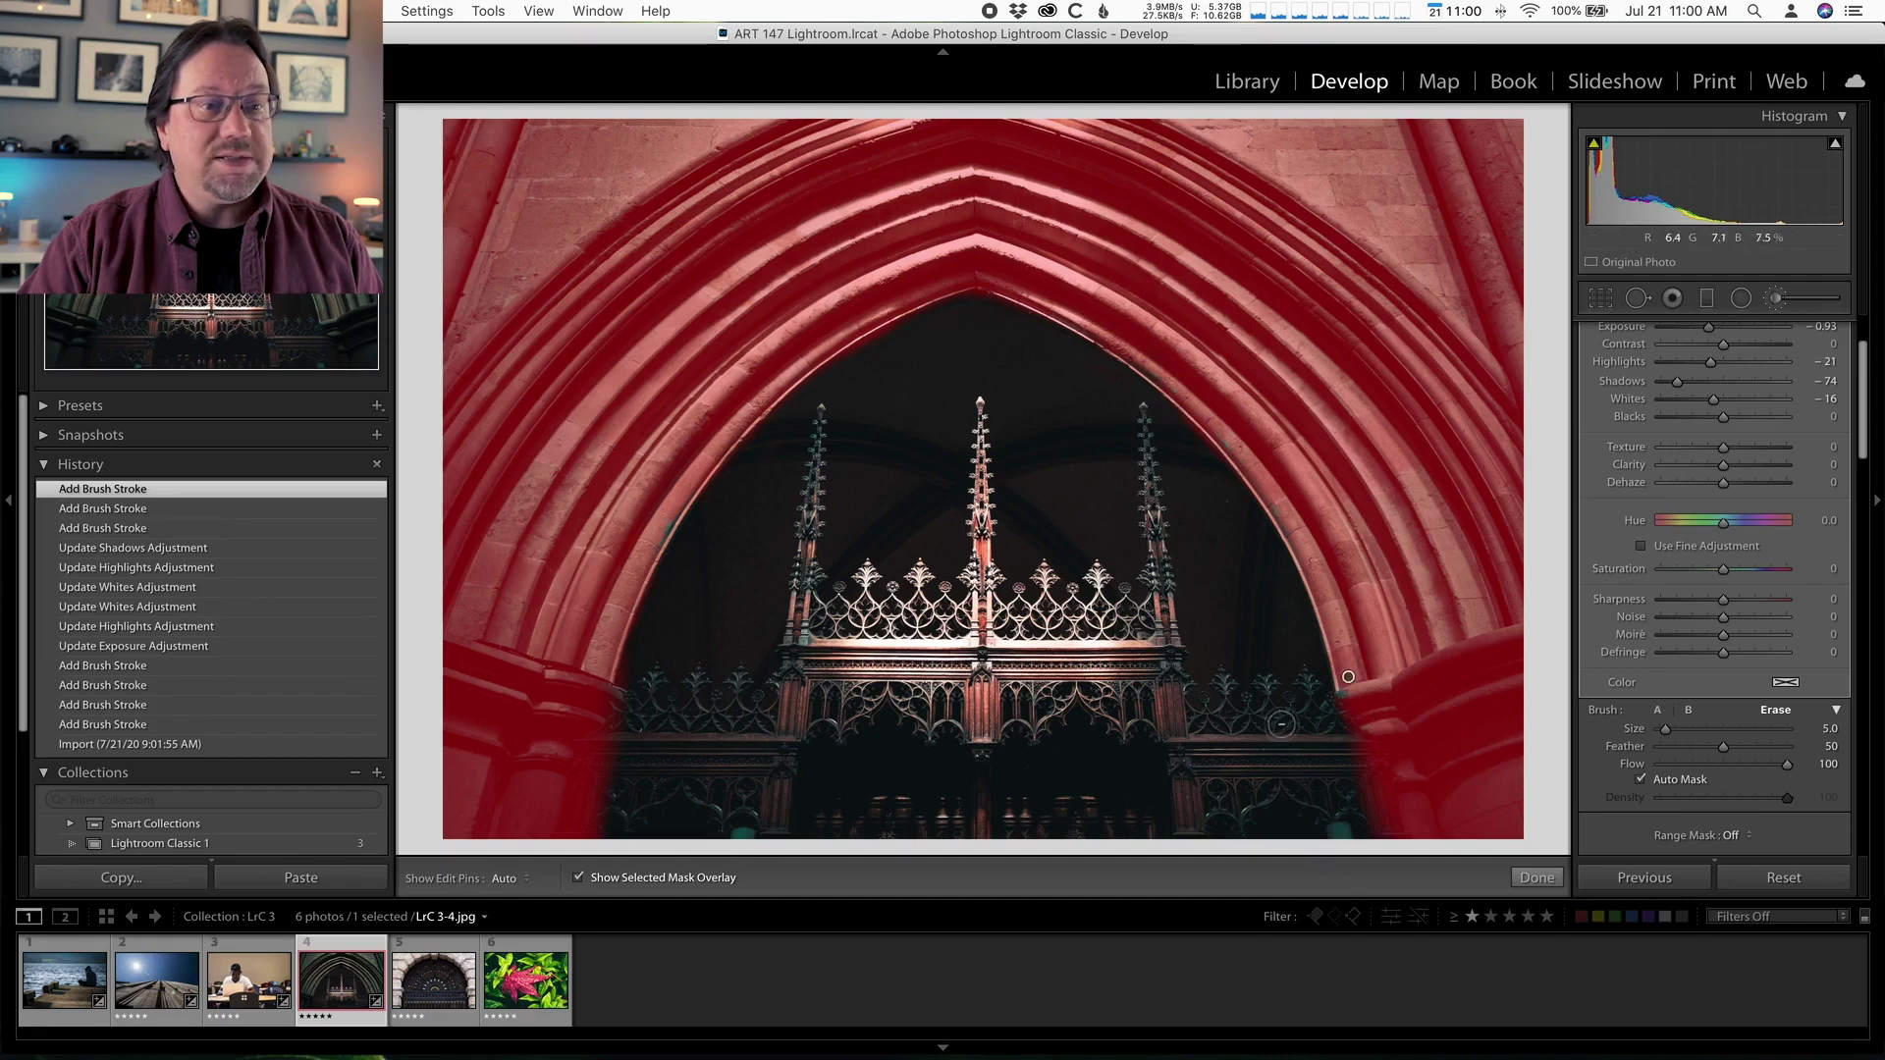
Step: Erase mask spill beside the right and left bases of the arch and turn off the selected mask overlay
mouse_move(1317, 707)
left_mouse_down()
mouse_move(1364, 847)
mouse_move(1325, 721)
left_mouse_up()
key("h")
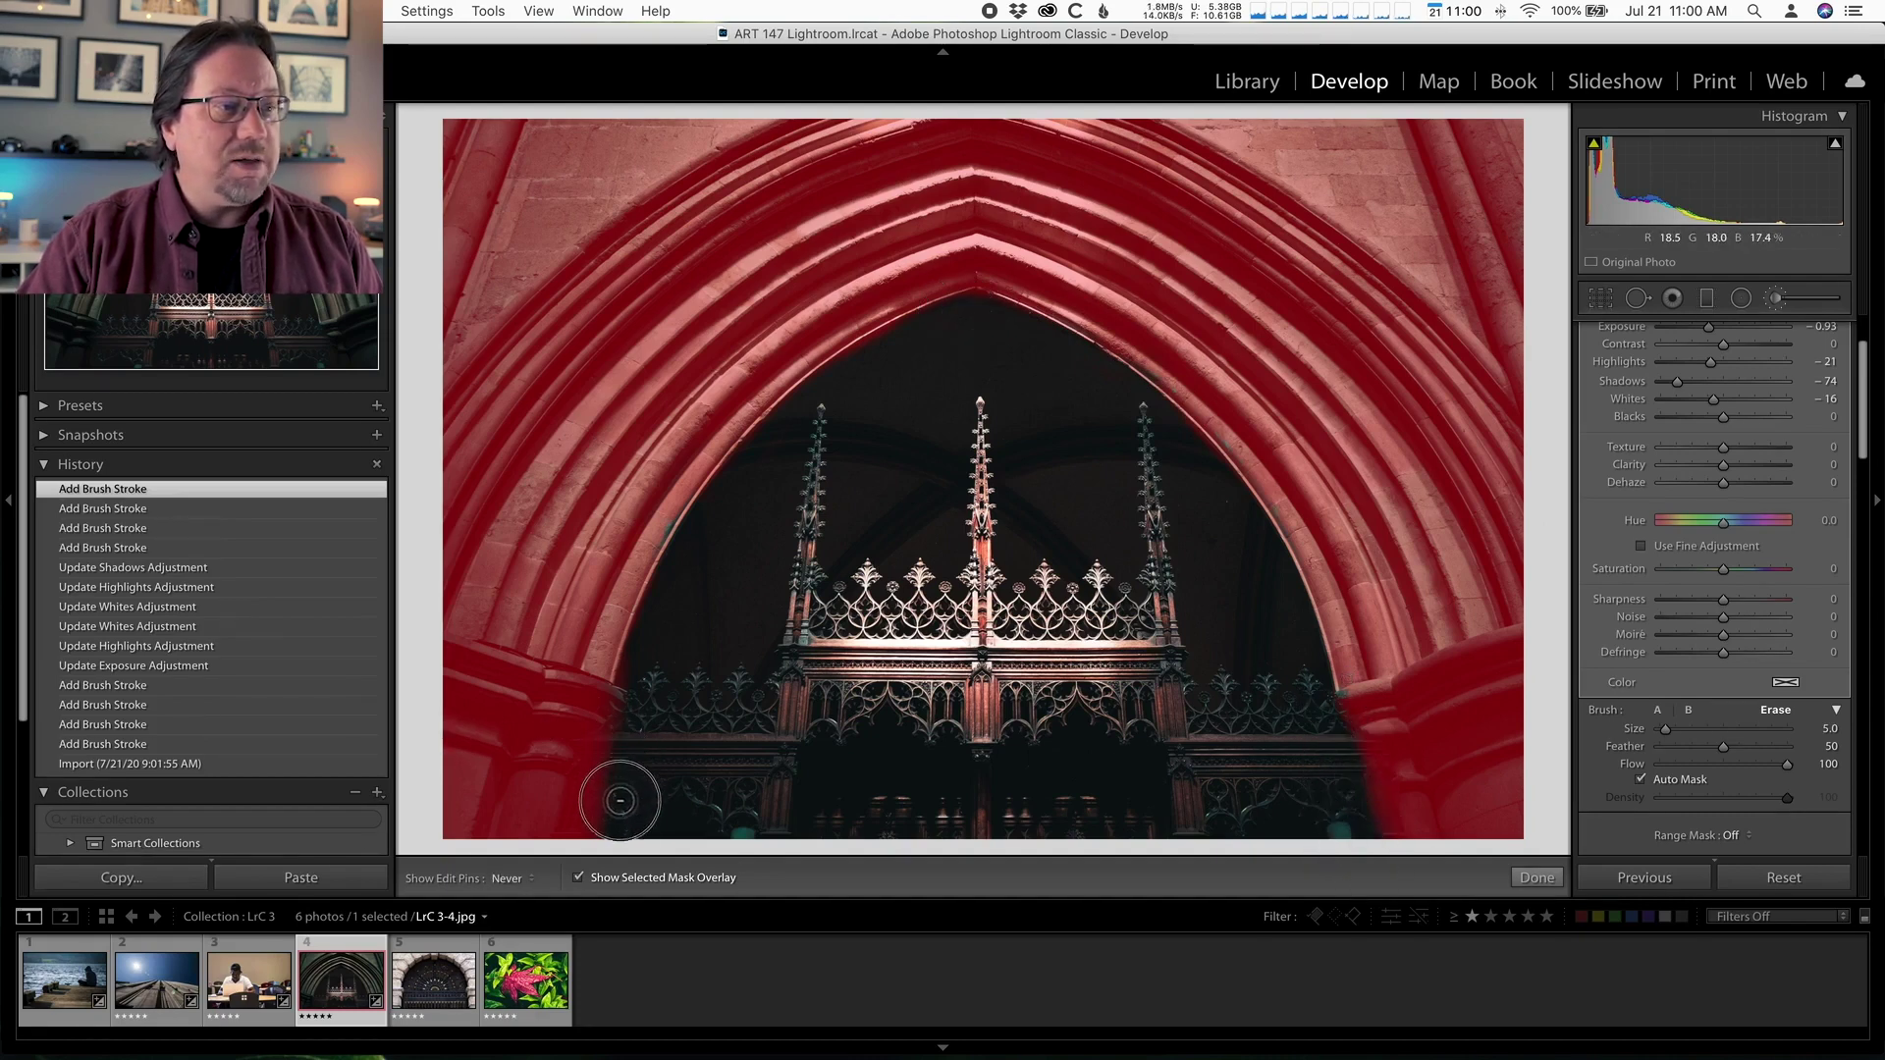
left_click(620, 839)
key("h")
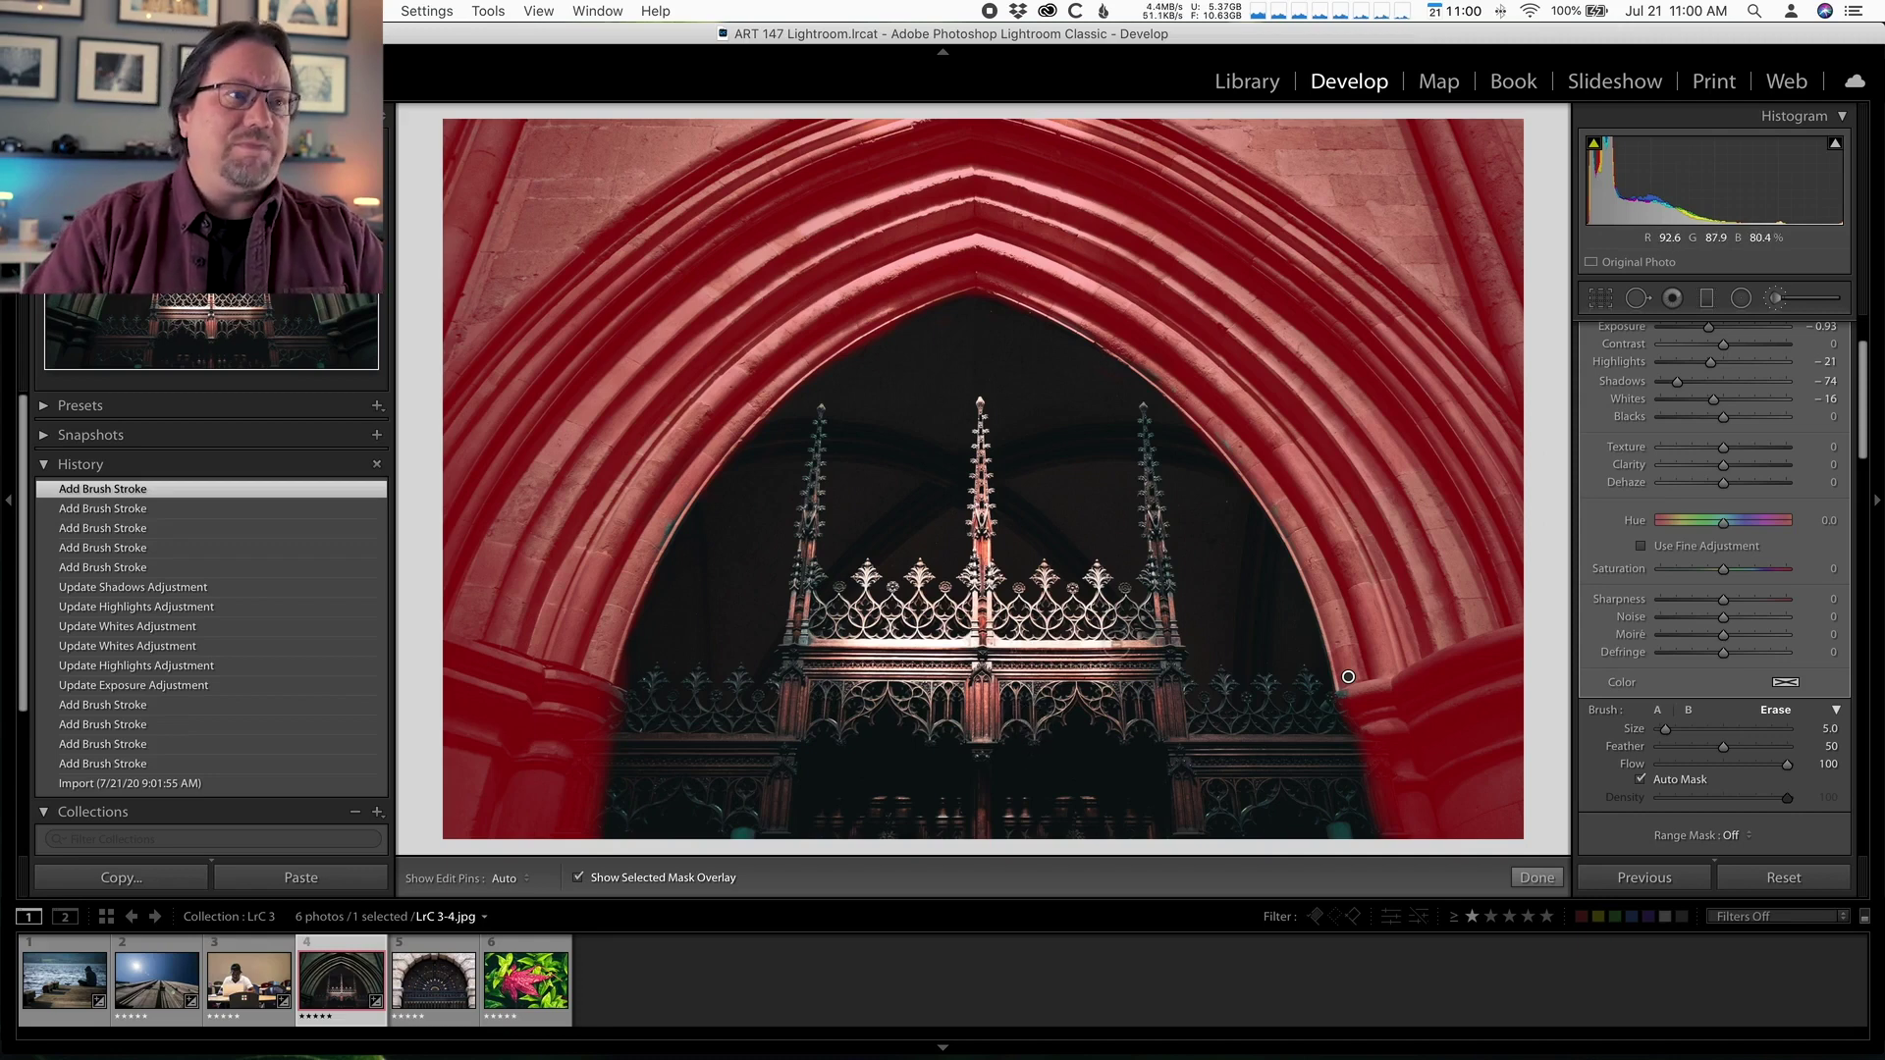
key("o")
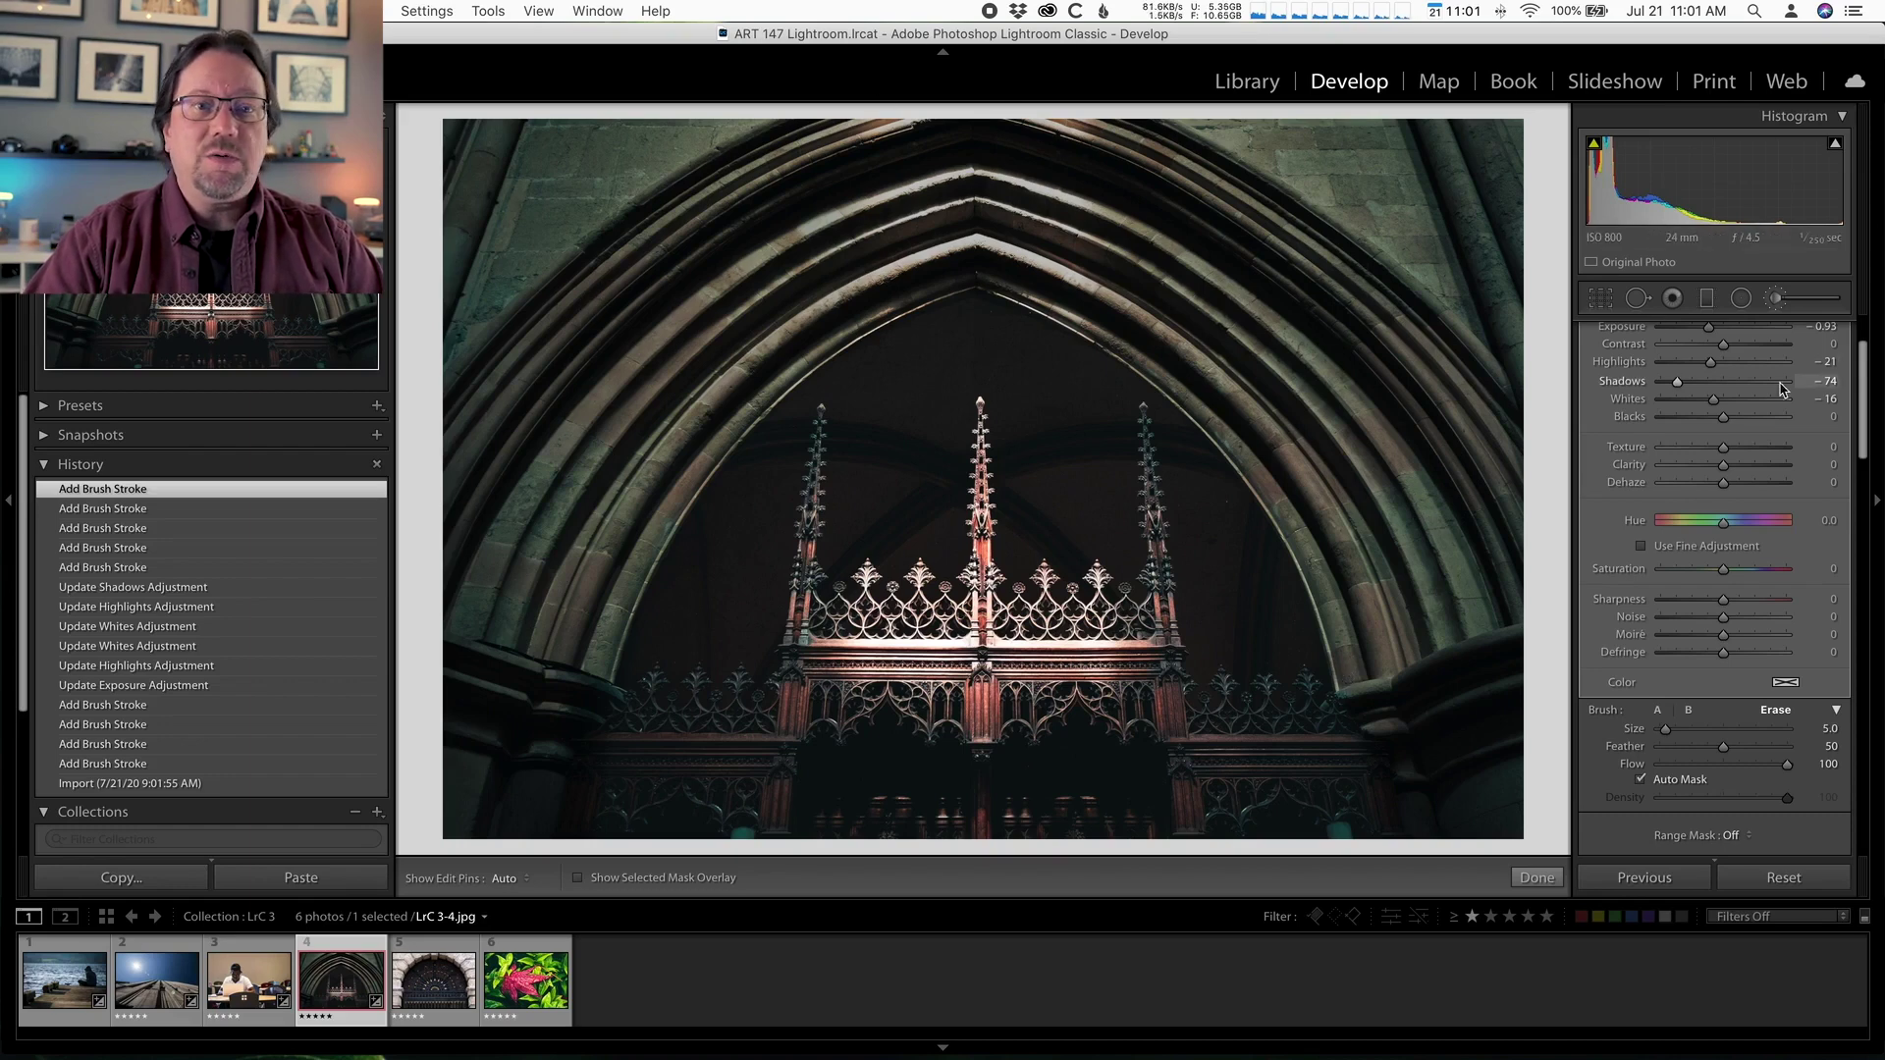
Step: Cool the arch mask to Temp −11 and compare the photo with its before version
scroll(1772, 383, "up", 3)
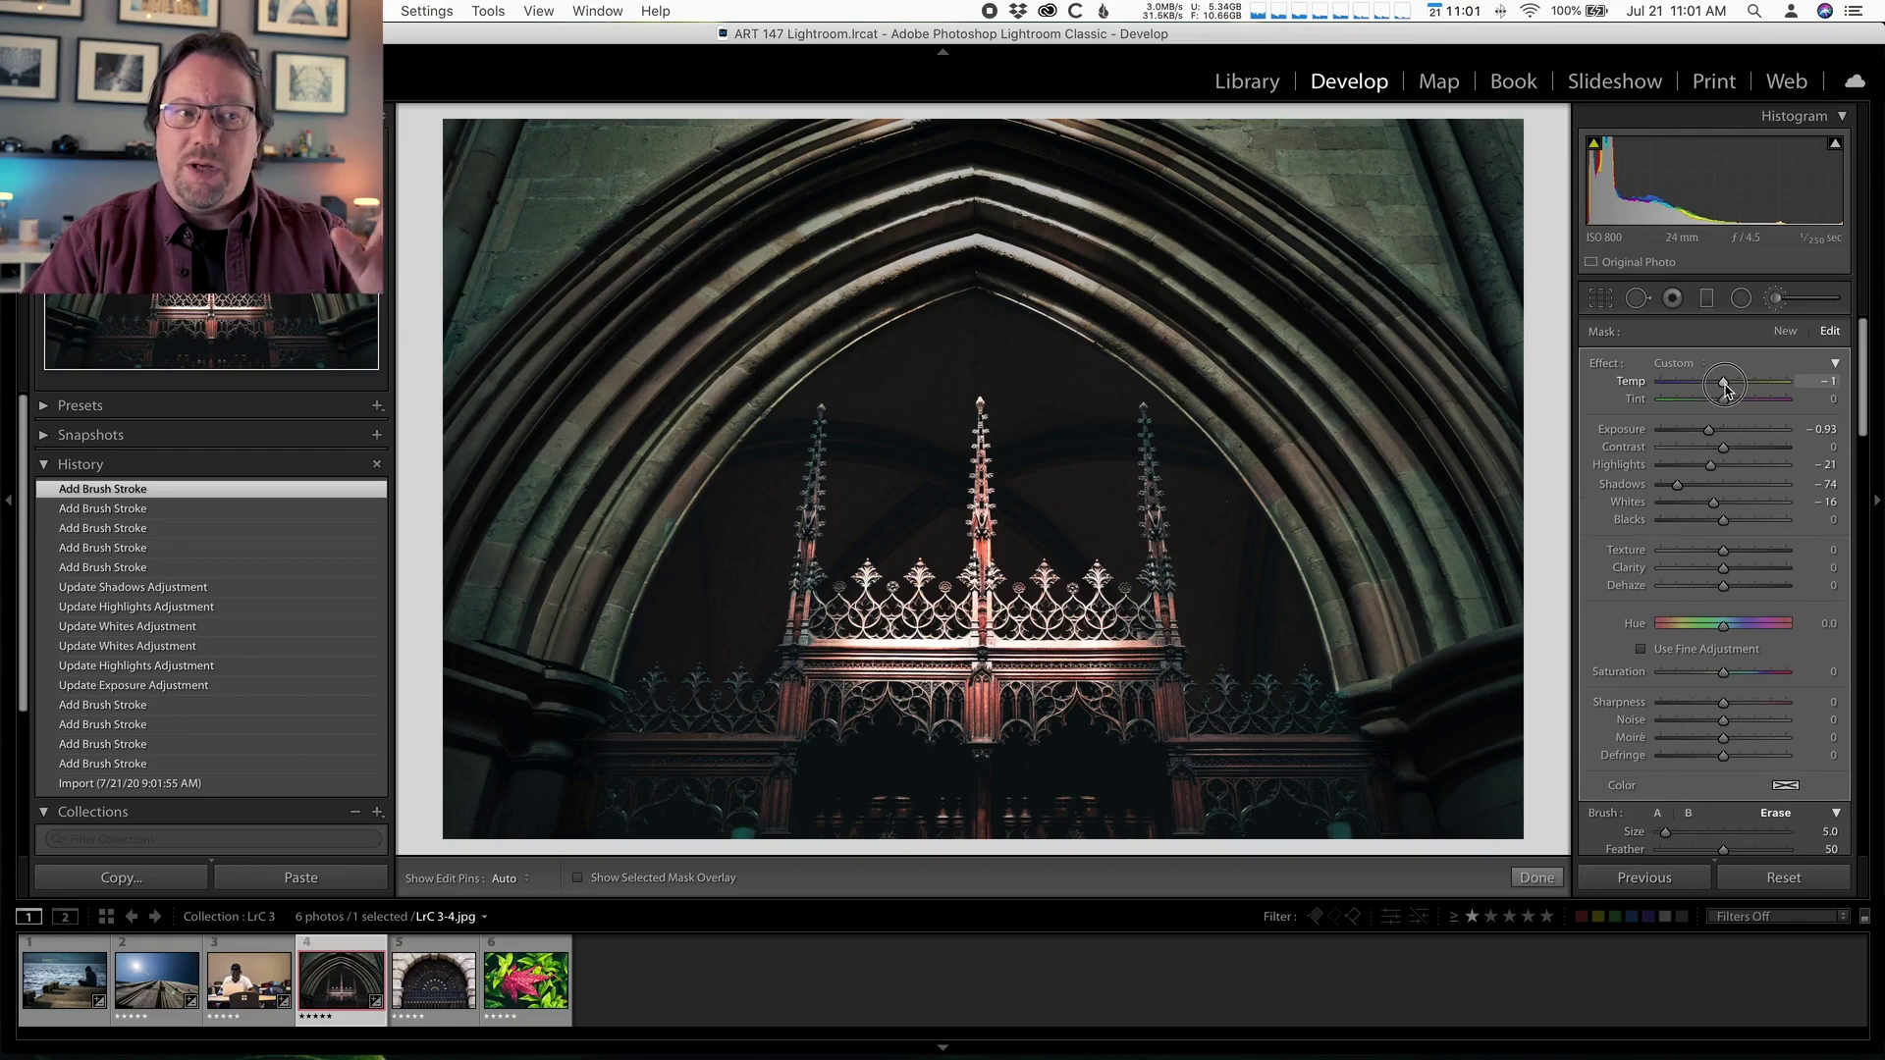
mouse_move(1726, 388)
left_mouse_down()
mouse_move(1577, 387)
mouse_move(1711, 391)
left_mouse_up()
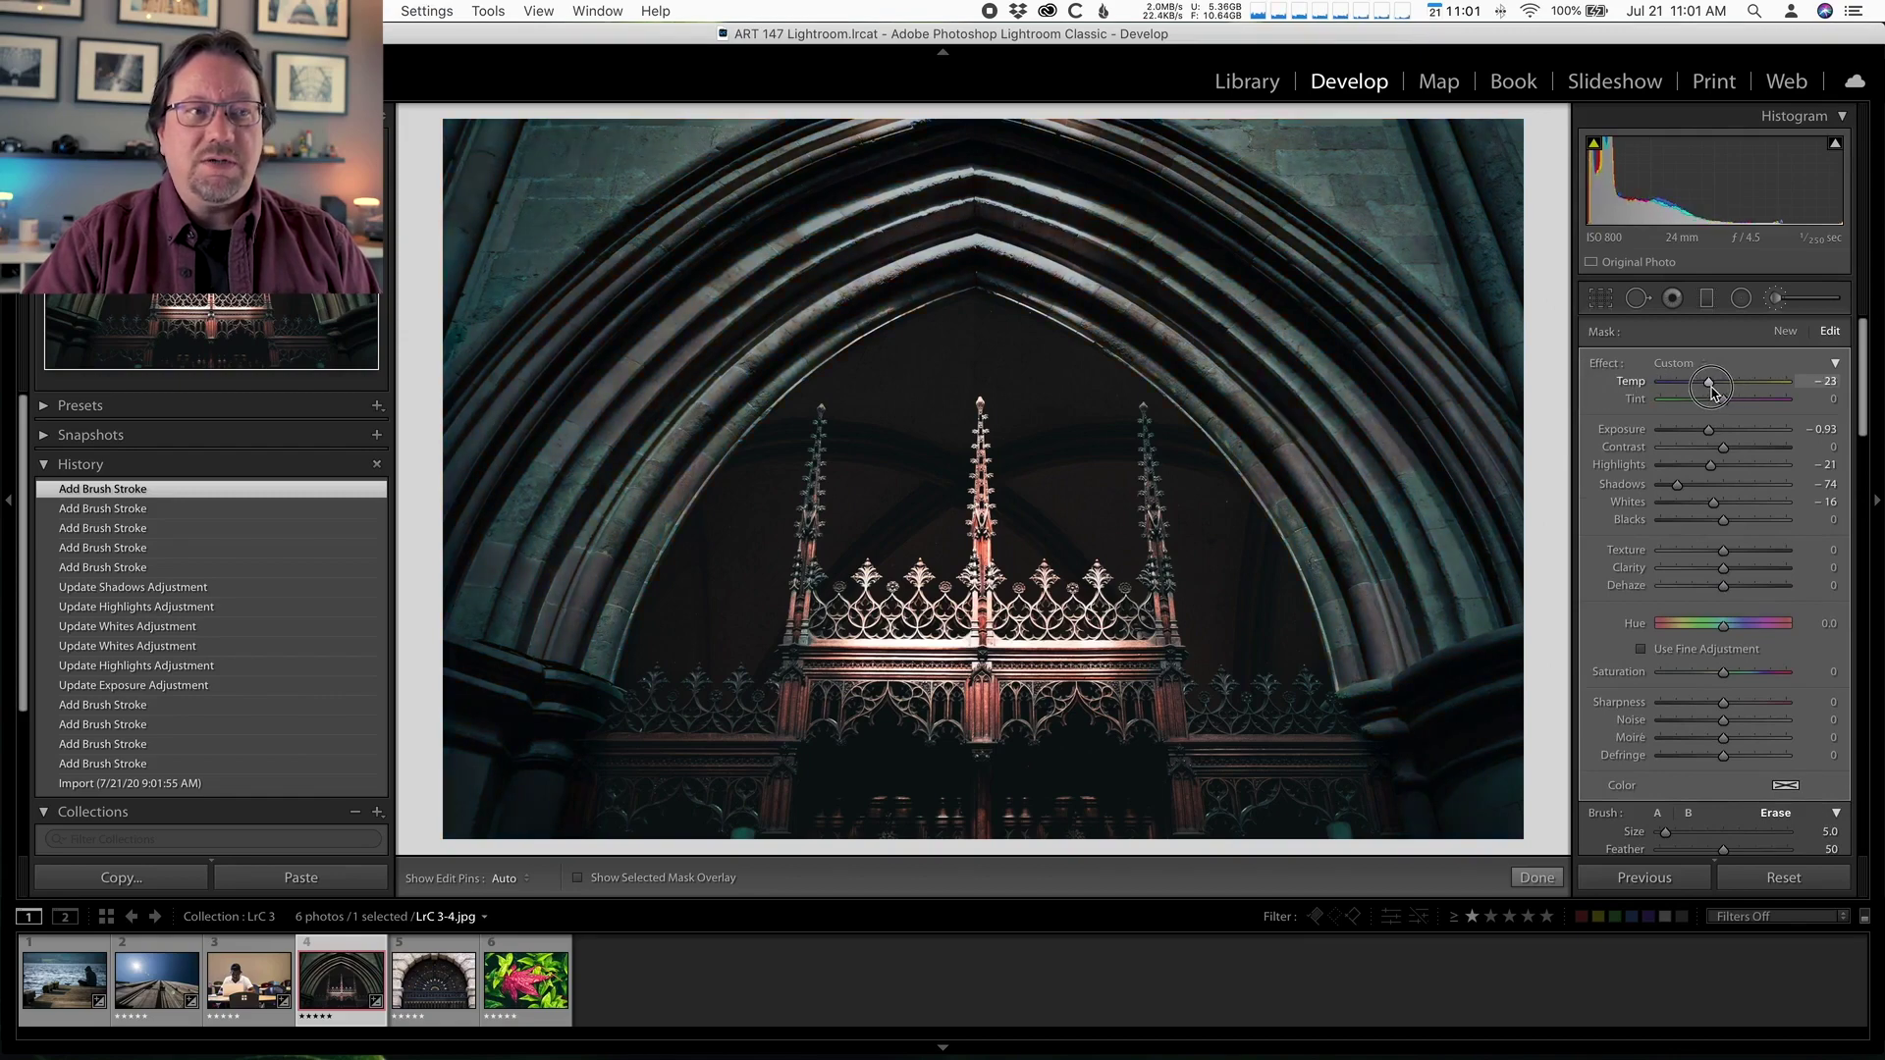
left_click_drag(1713, 392, 1713, 390)
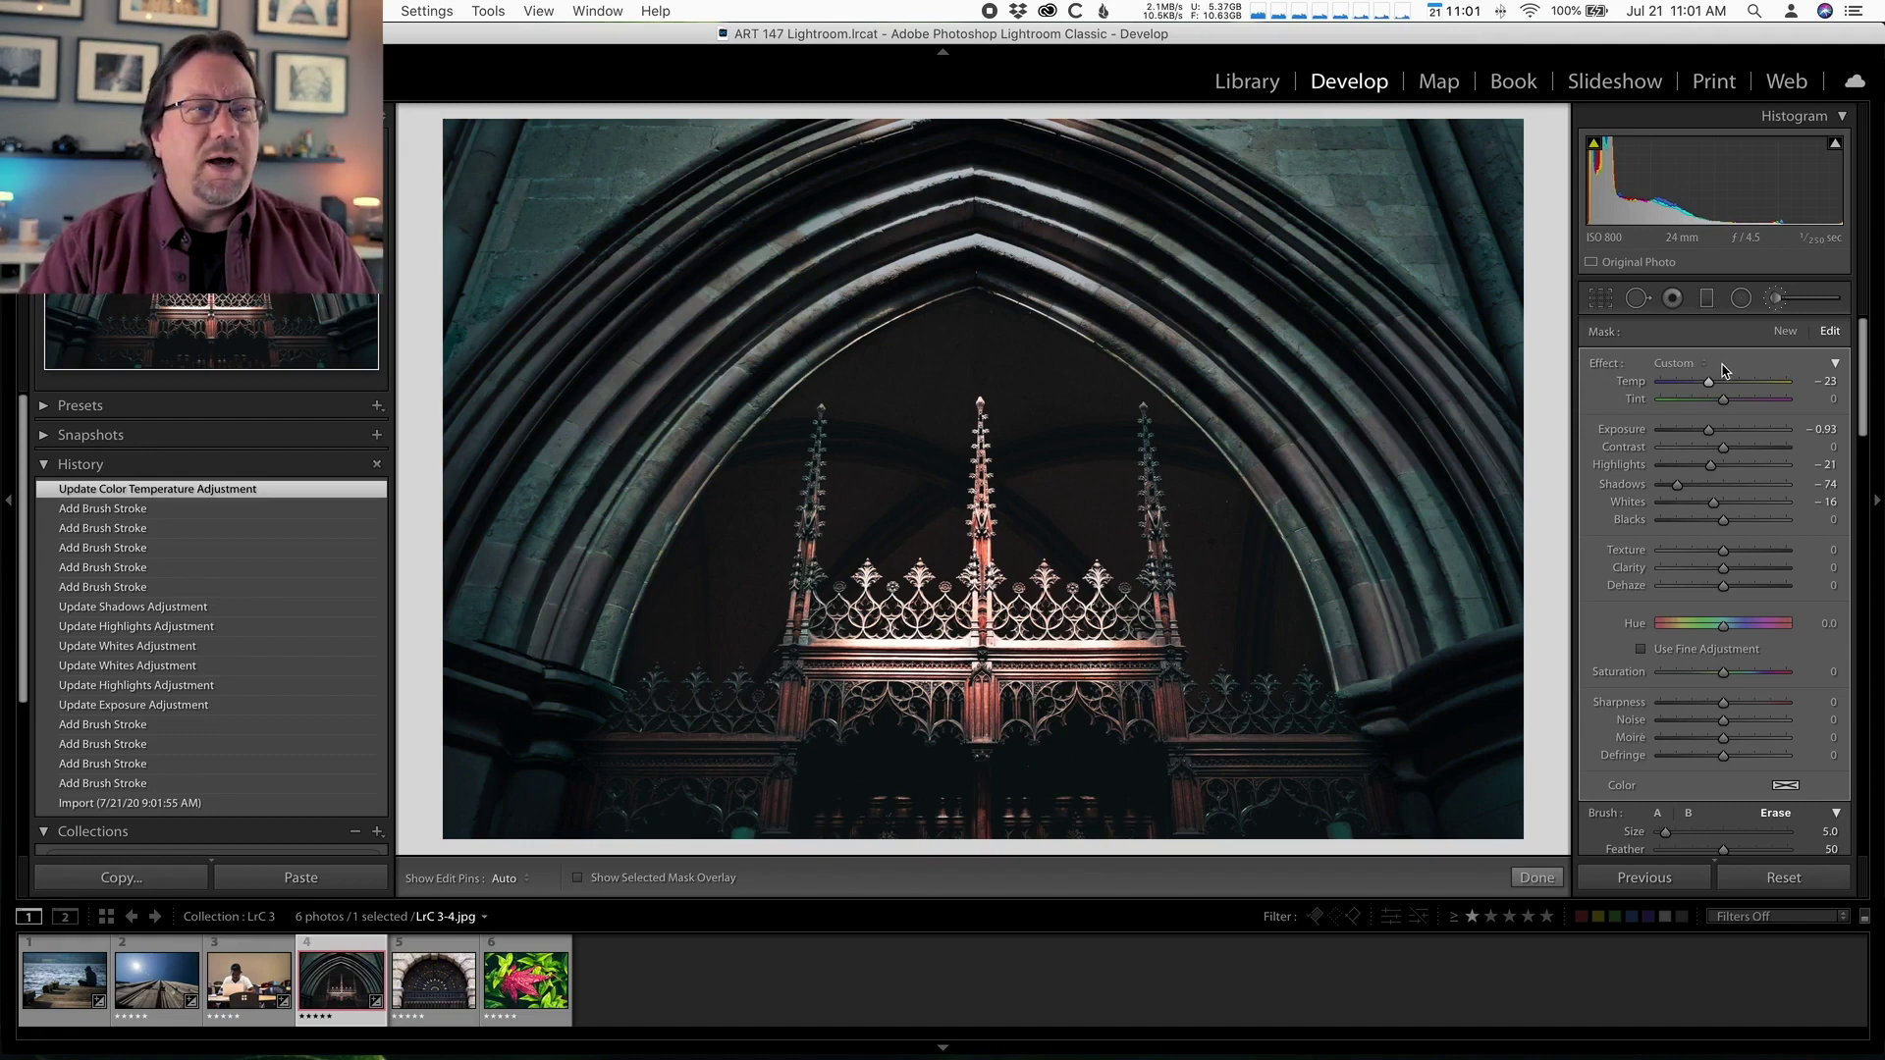
left_click_drag(1711, 385, 1718, 386)
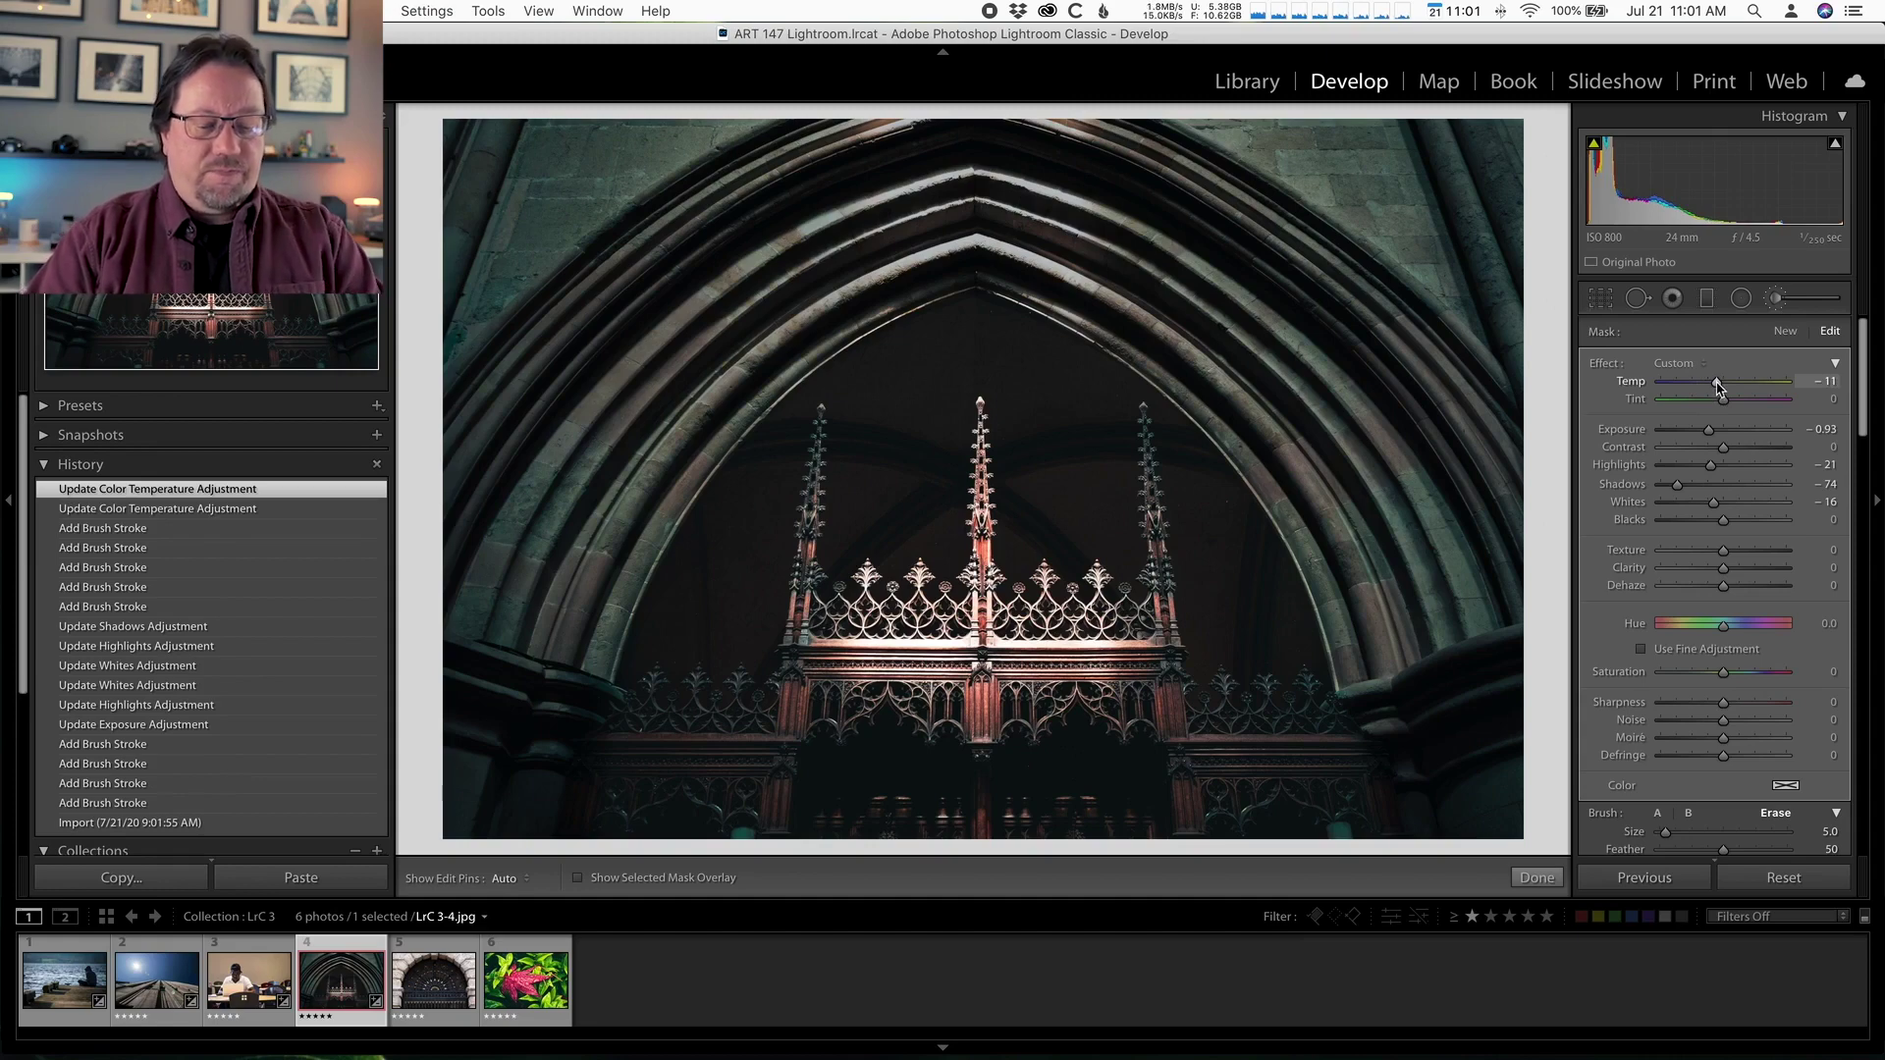
key("backslash")
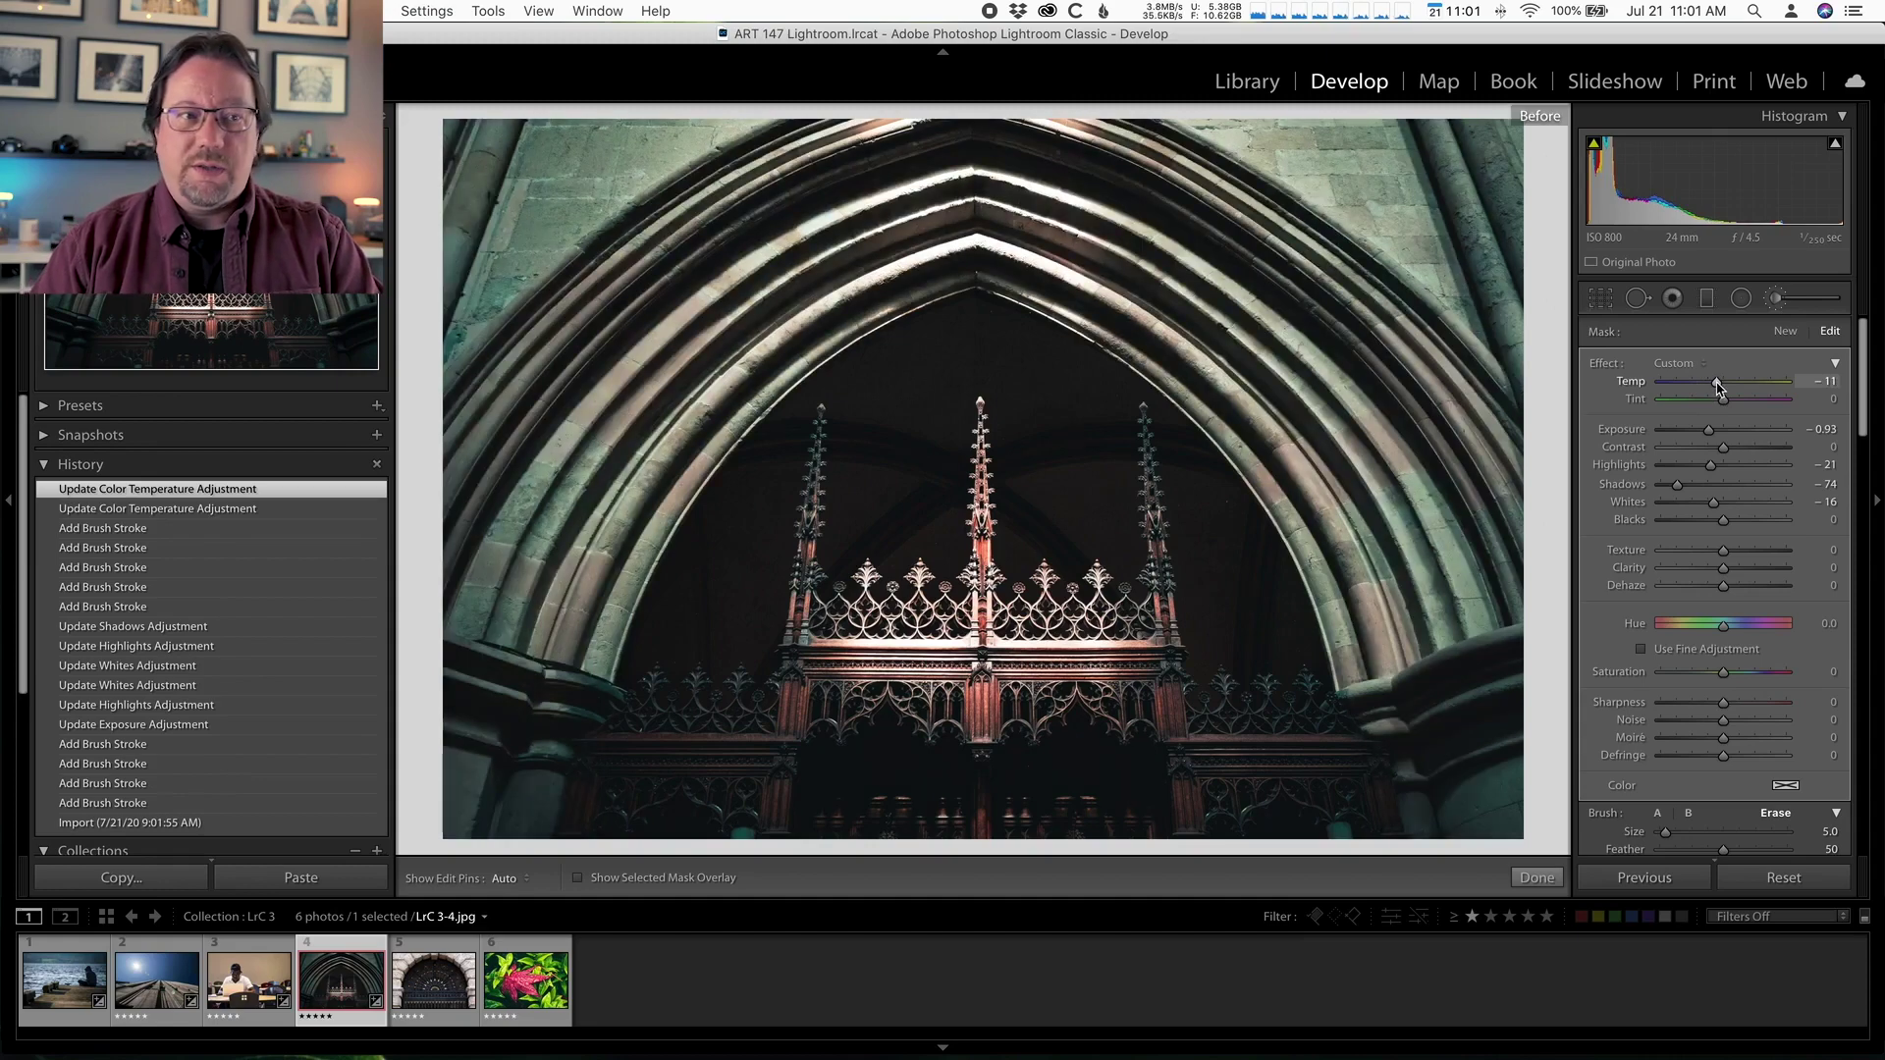
key("backslash")
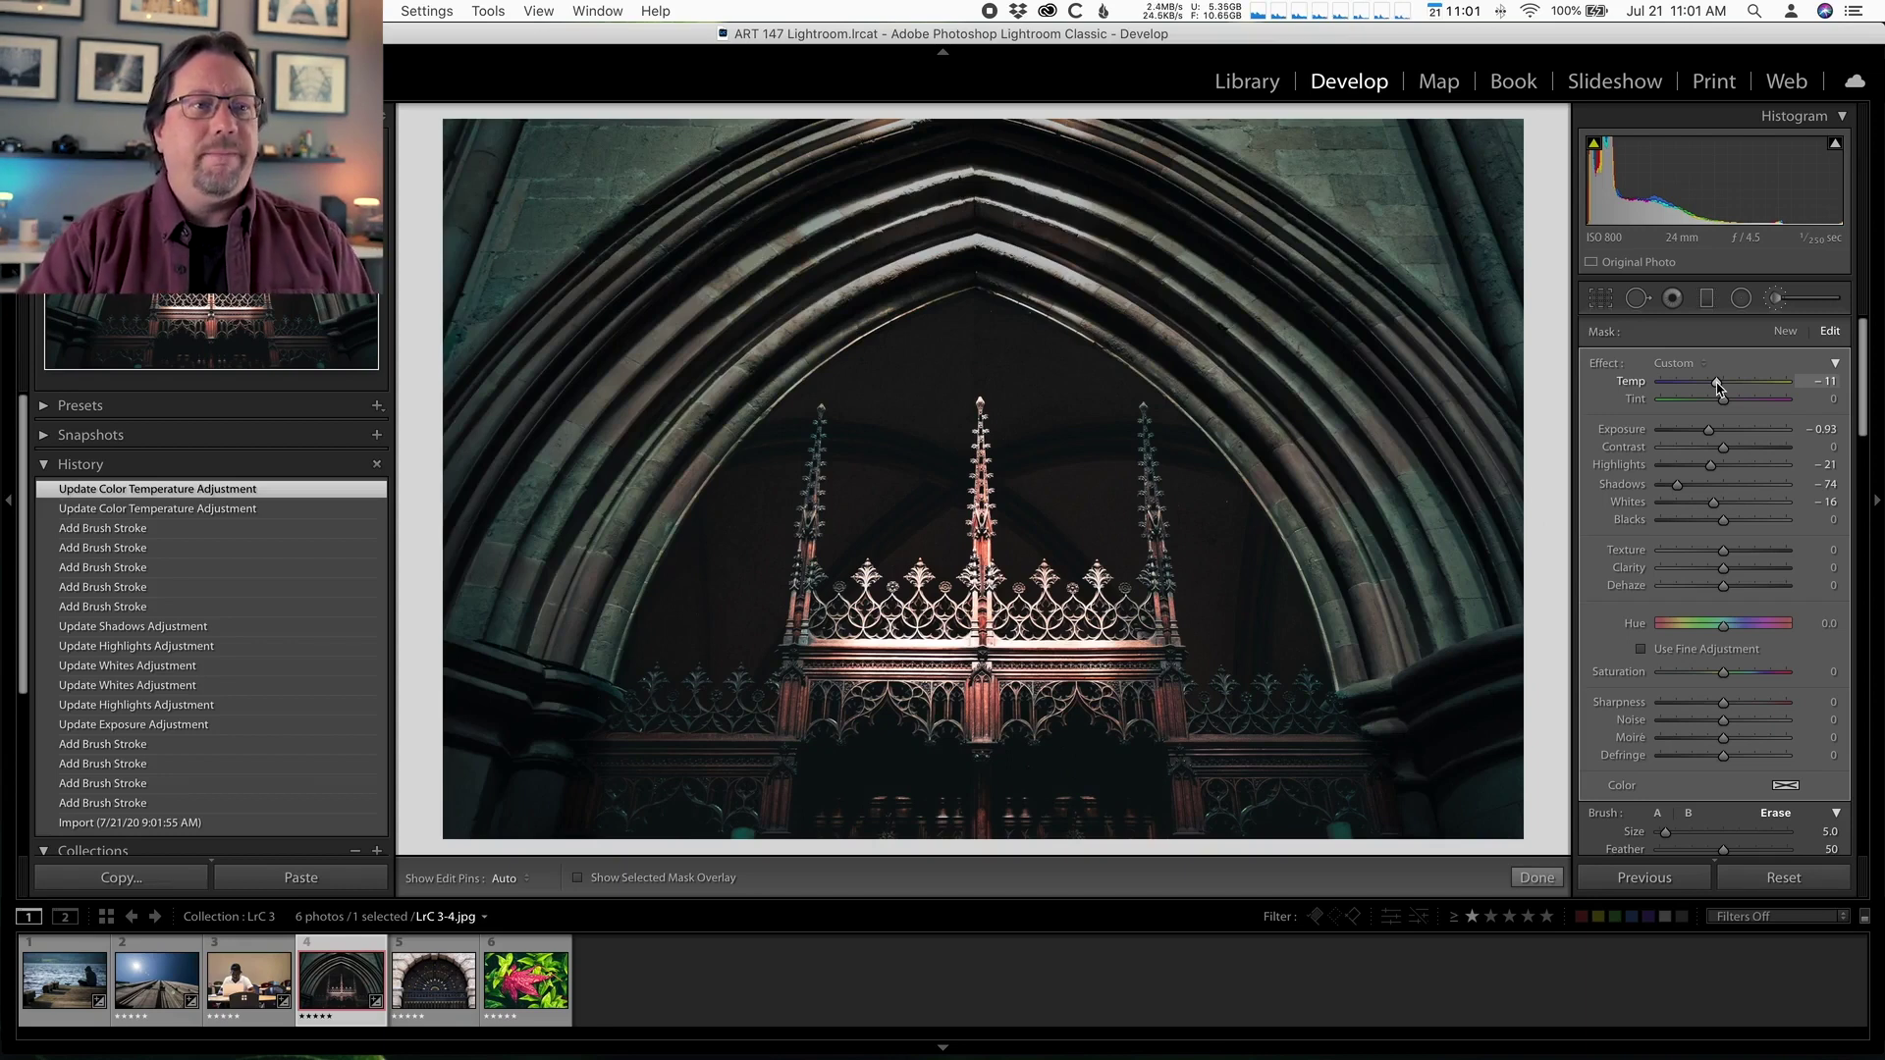
Step: Set the arch mask's Exposure to −0.54 and finish the brush adjustment
left_click_drag(1708, 430, 1715, 435)
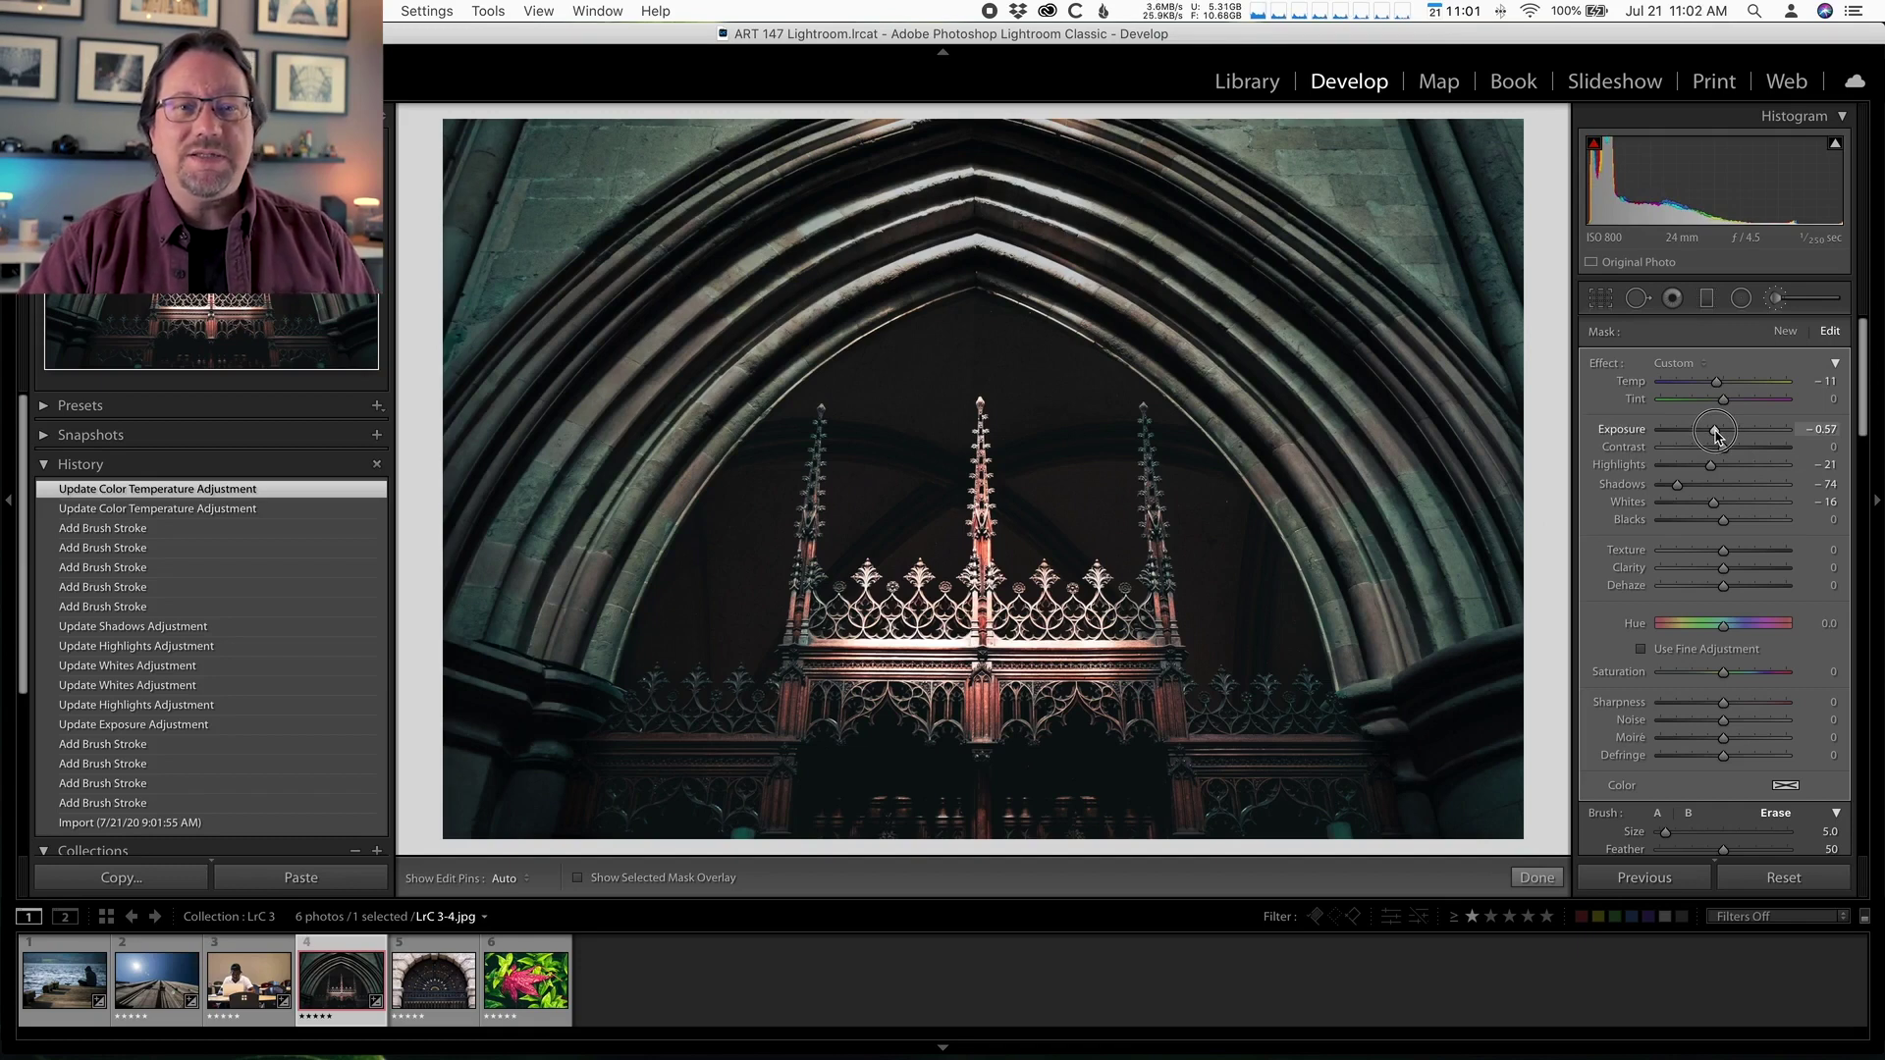
left_click_drag(1716, 436, 1718, 435)
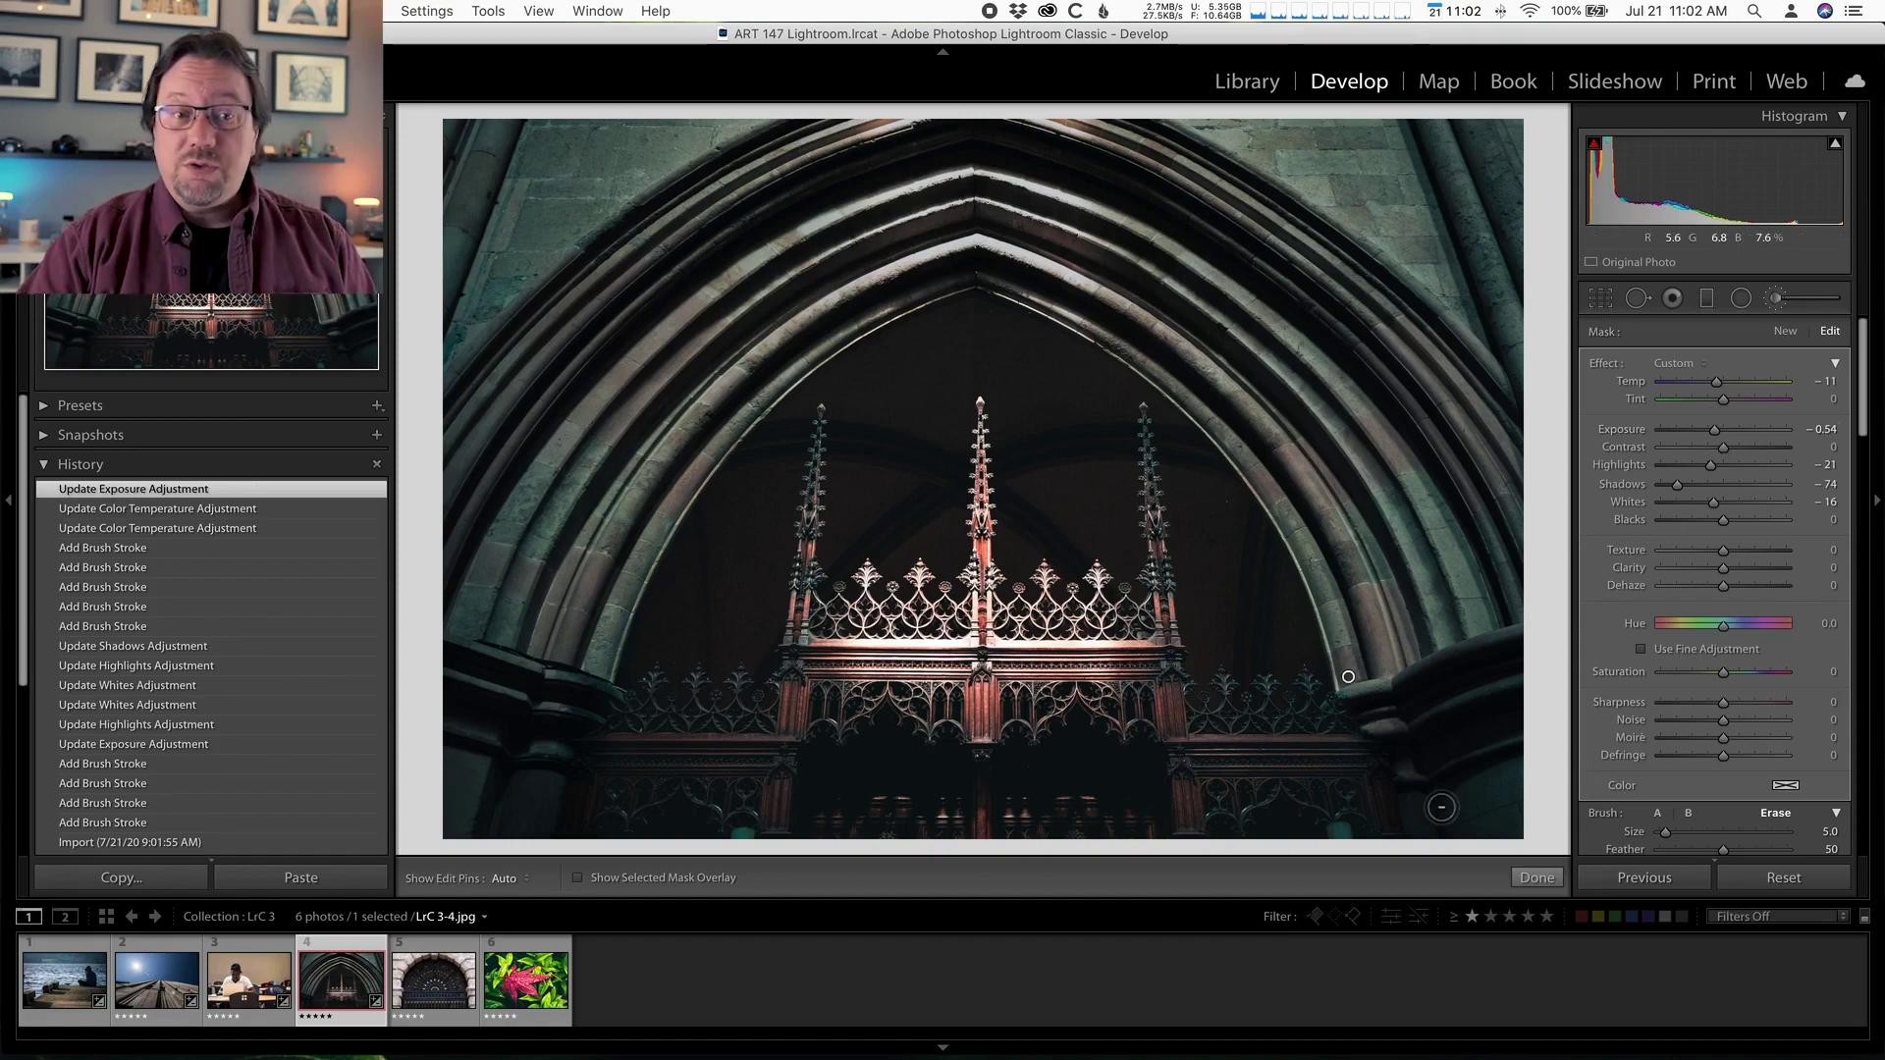
left_click(1534, 878)
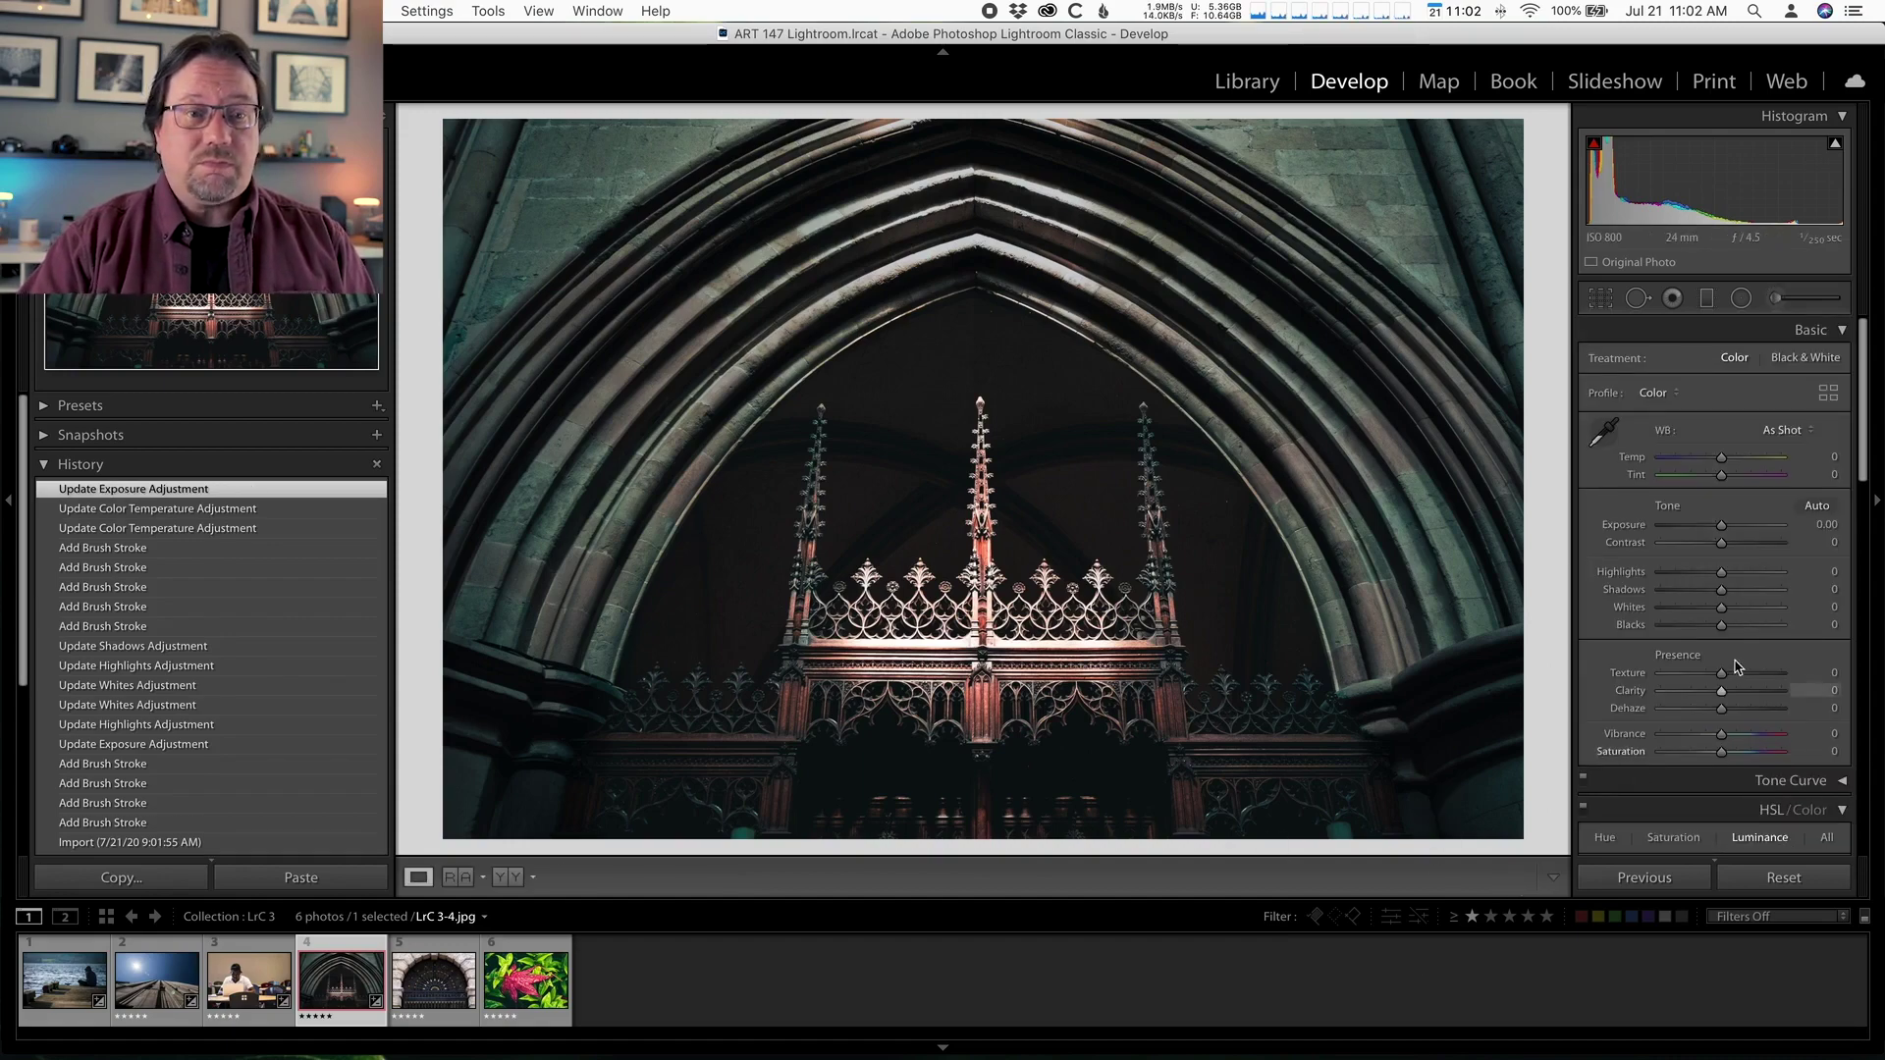
Step: Reopen the Adjustment Brush, select the existing mask at the arch's right base and set its Exposure to −0.52
scroll(1772, 648, "down", 5)
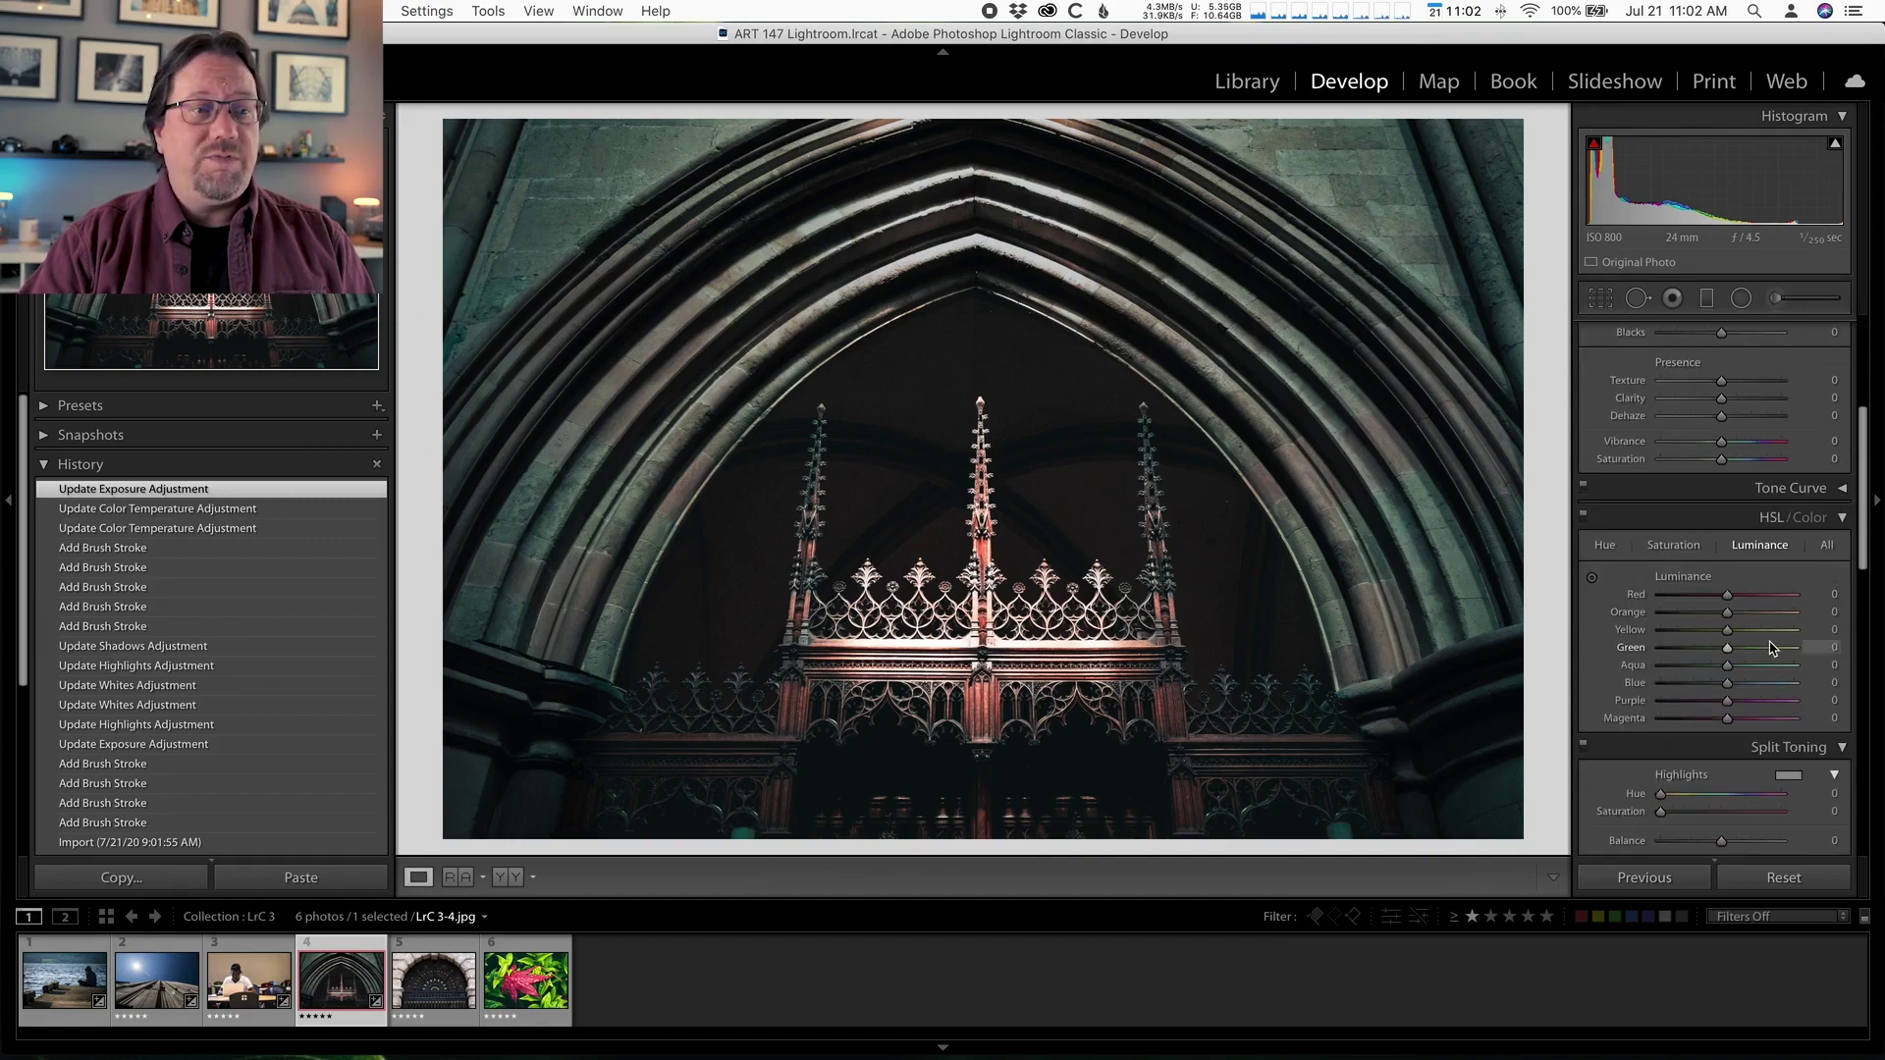
scroll(1772, 651, "up", 4)
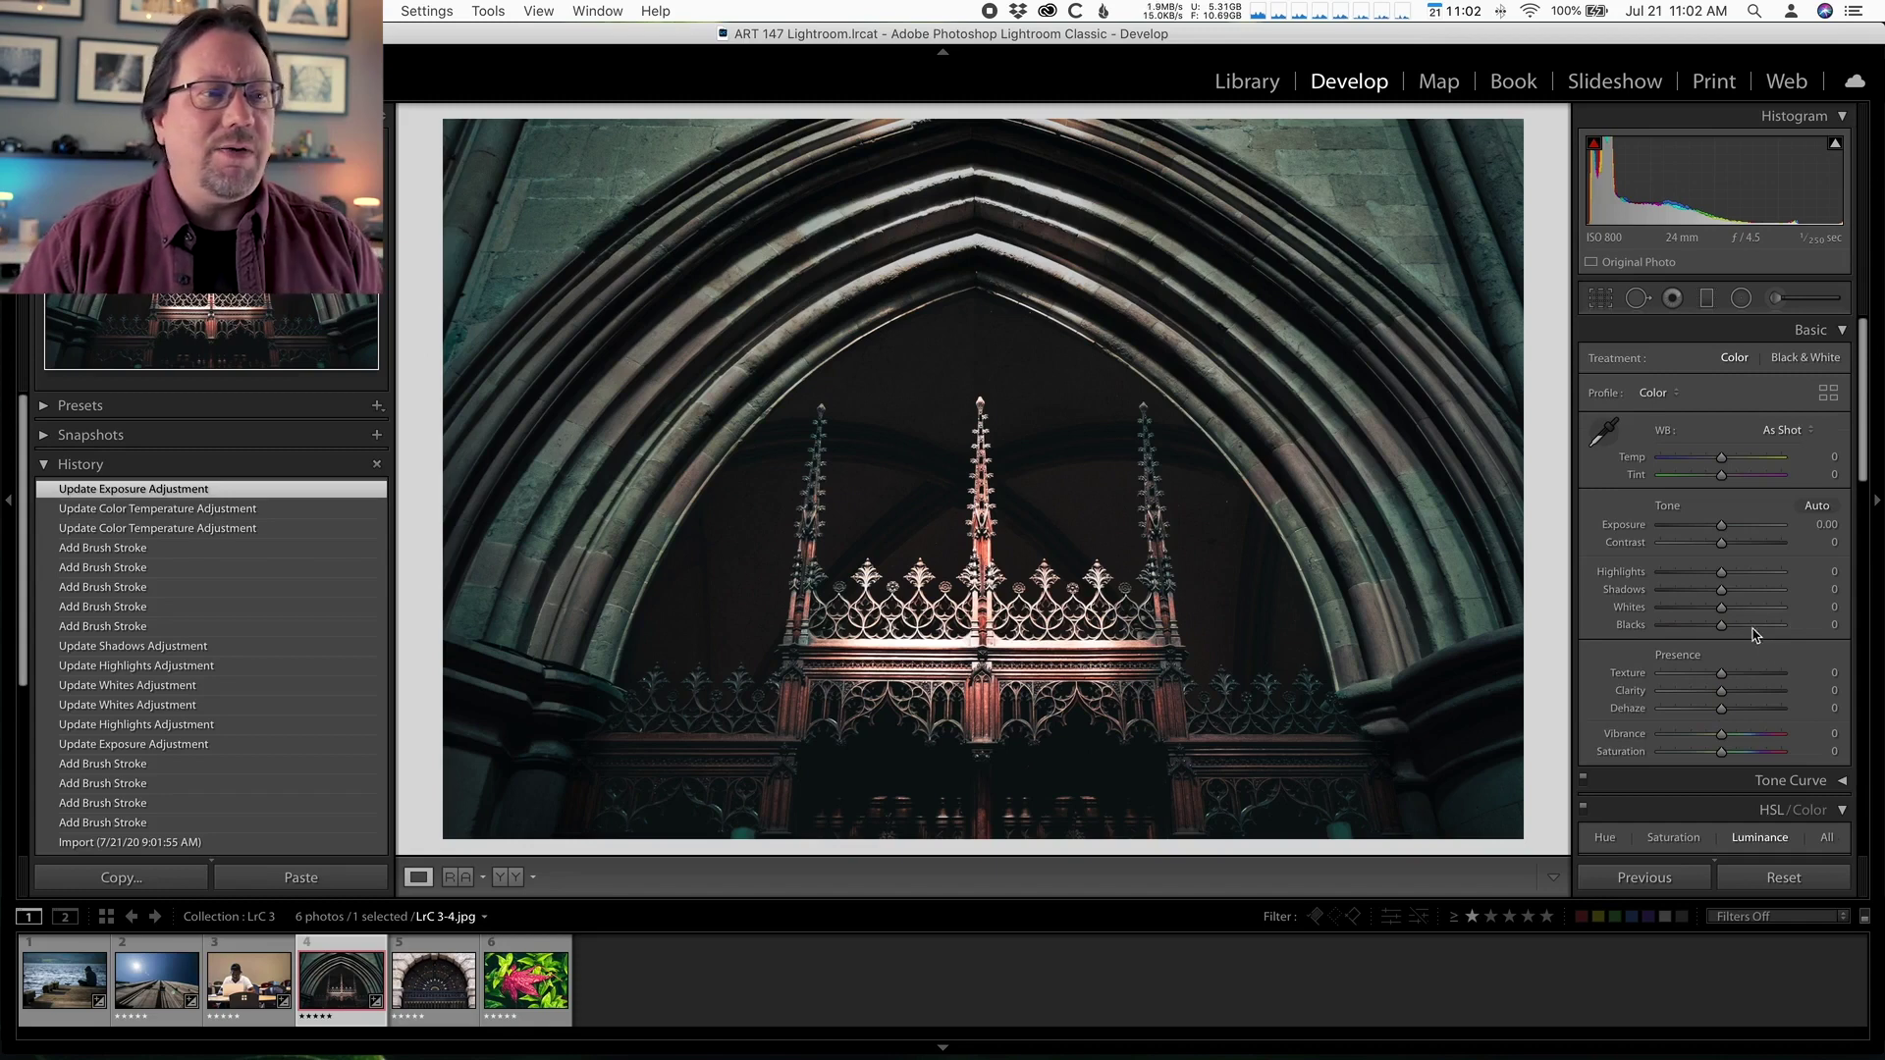
left_click(1776, 299)
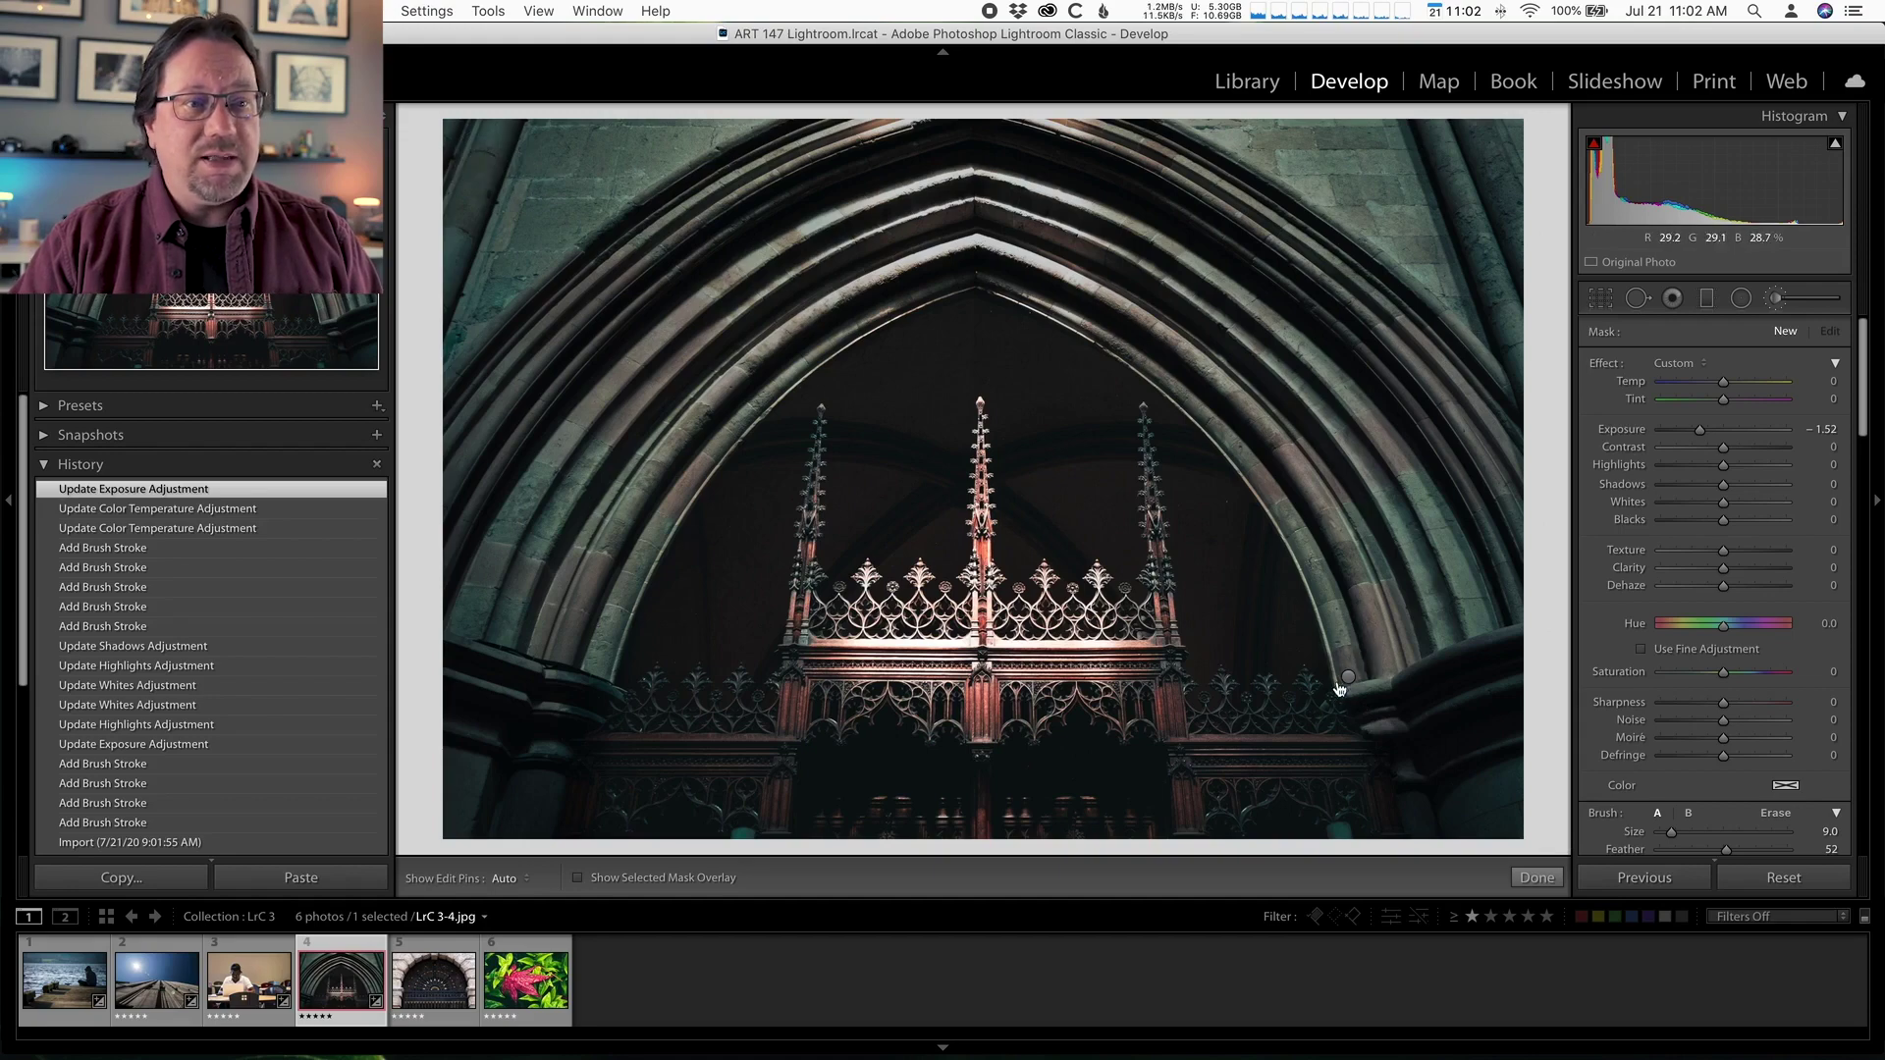
mouse_move(1353, 689)
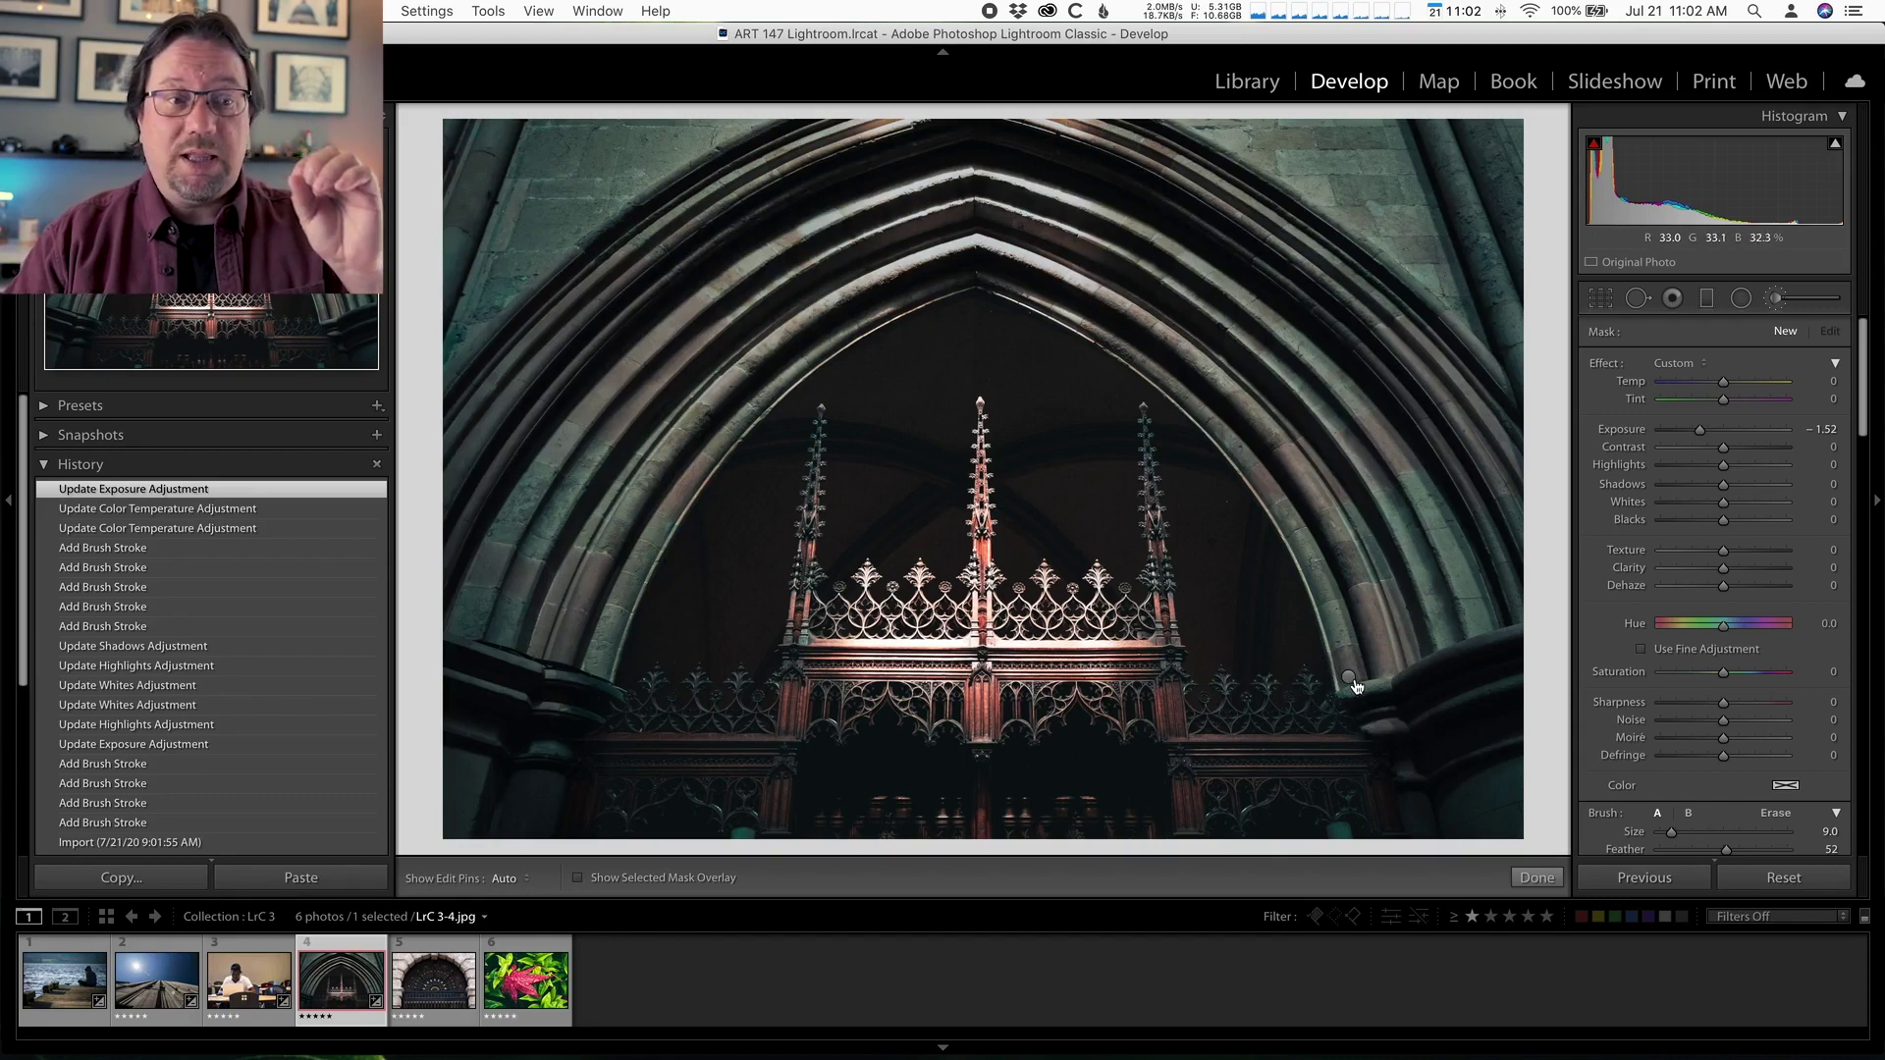
left_click(1348, 677)
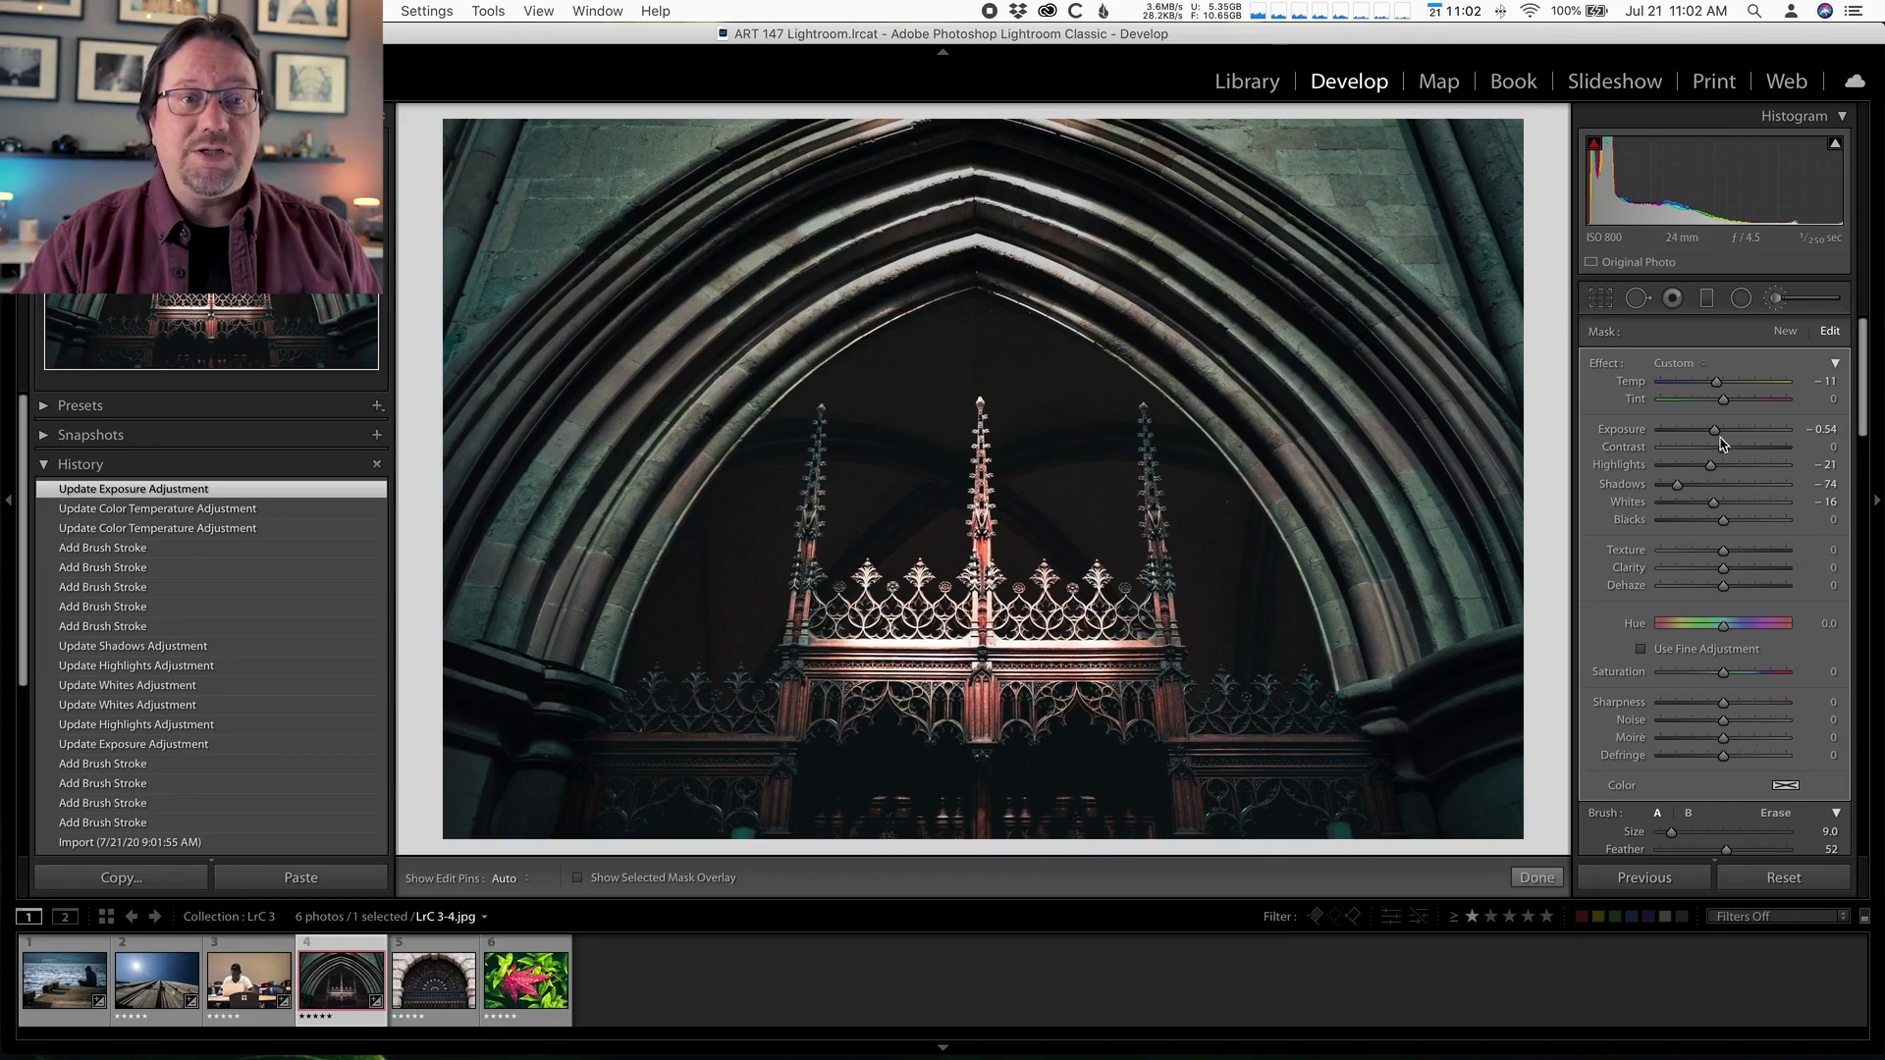
mouse_move(1716, 430)
left_mouse_down()
mouse_move(1786, 429)
mouse_move(1650, 432)
mouse_move(1733, 476)
mouse_move(1717, 472)
left_mouse_up()
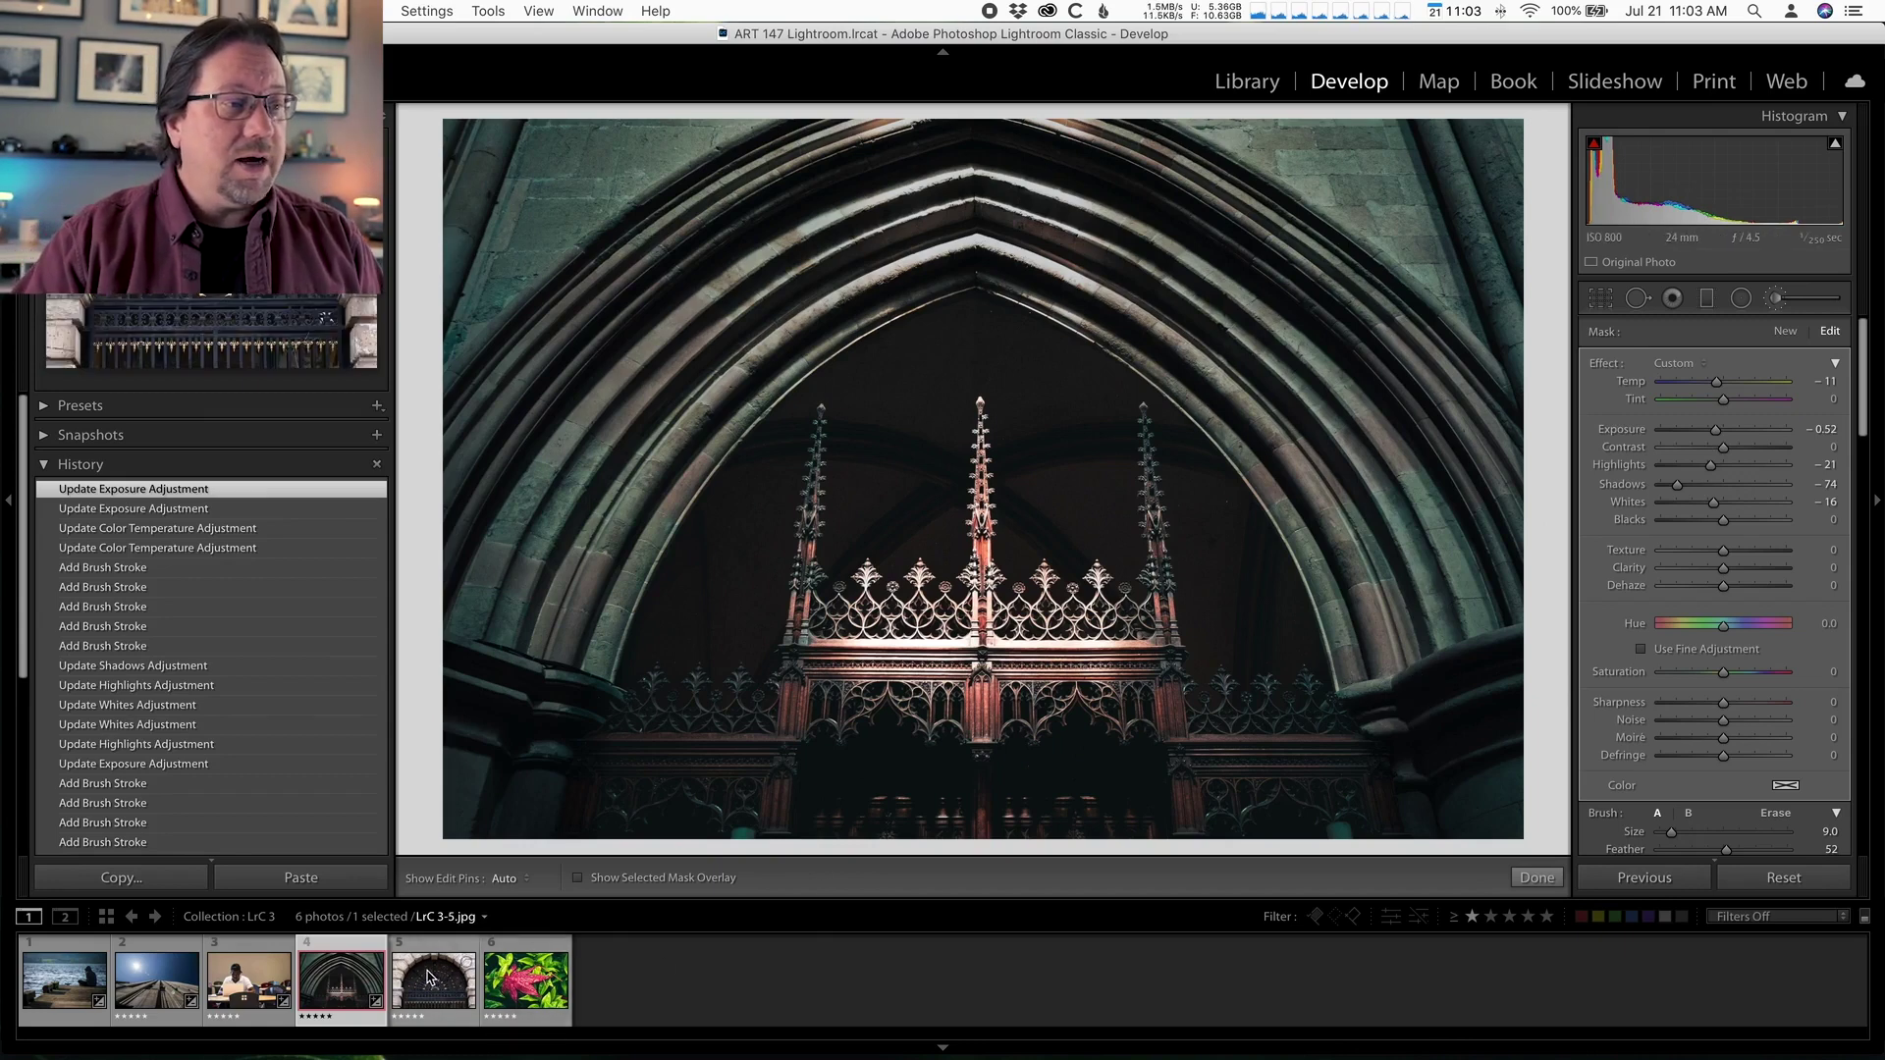
Step: Open LrC 3-5.jpg and prepare a new brush adjustment with Exposure −1.63 and brush size 10.0
left_click(465, 979)
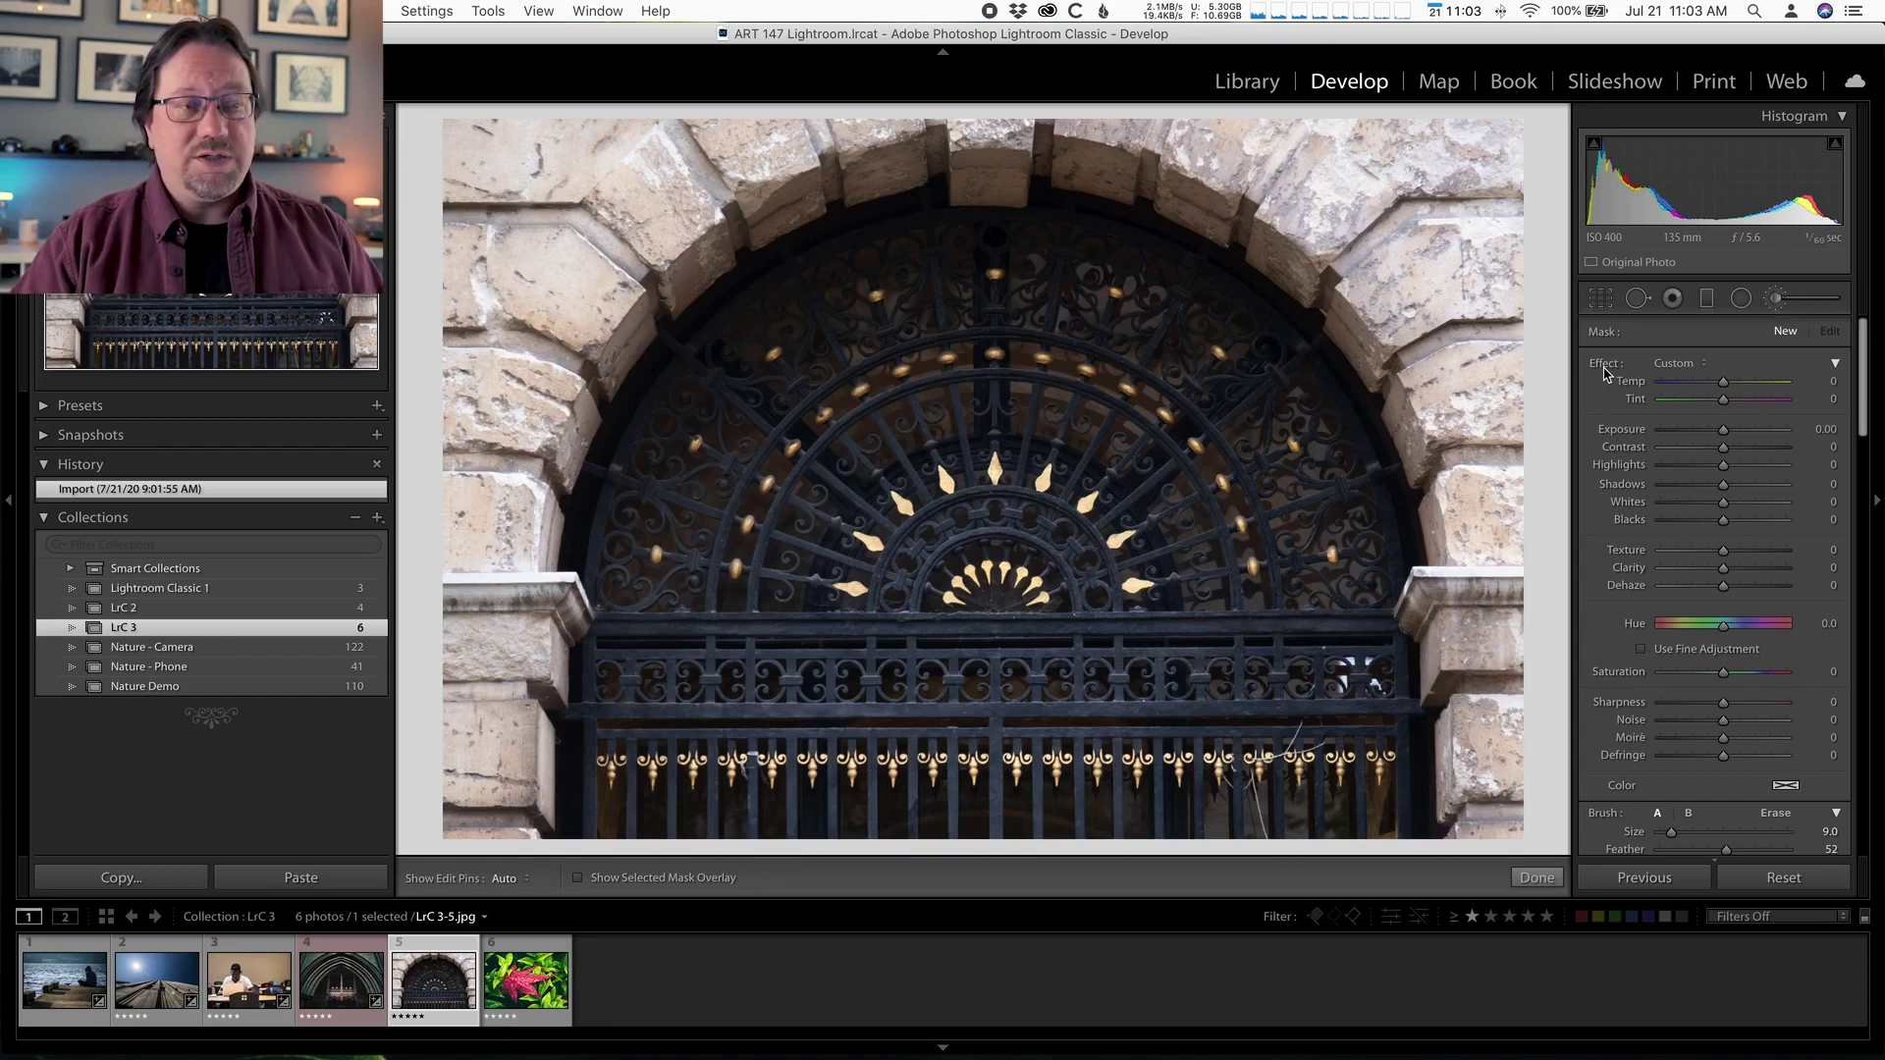
left_click_drag(1725, 435, 1699, 435)
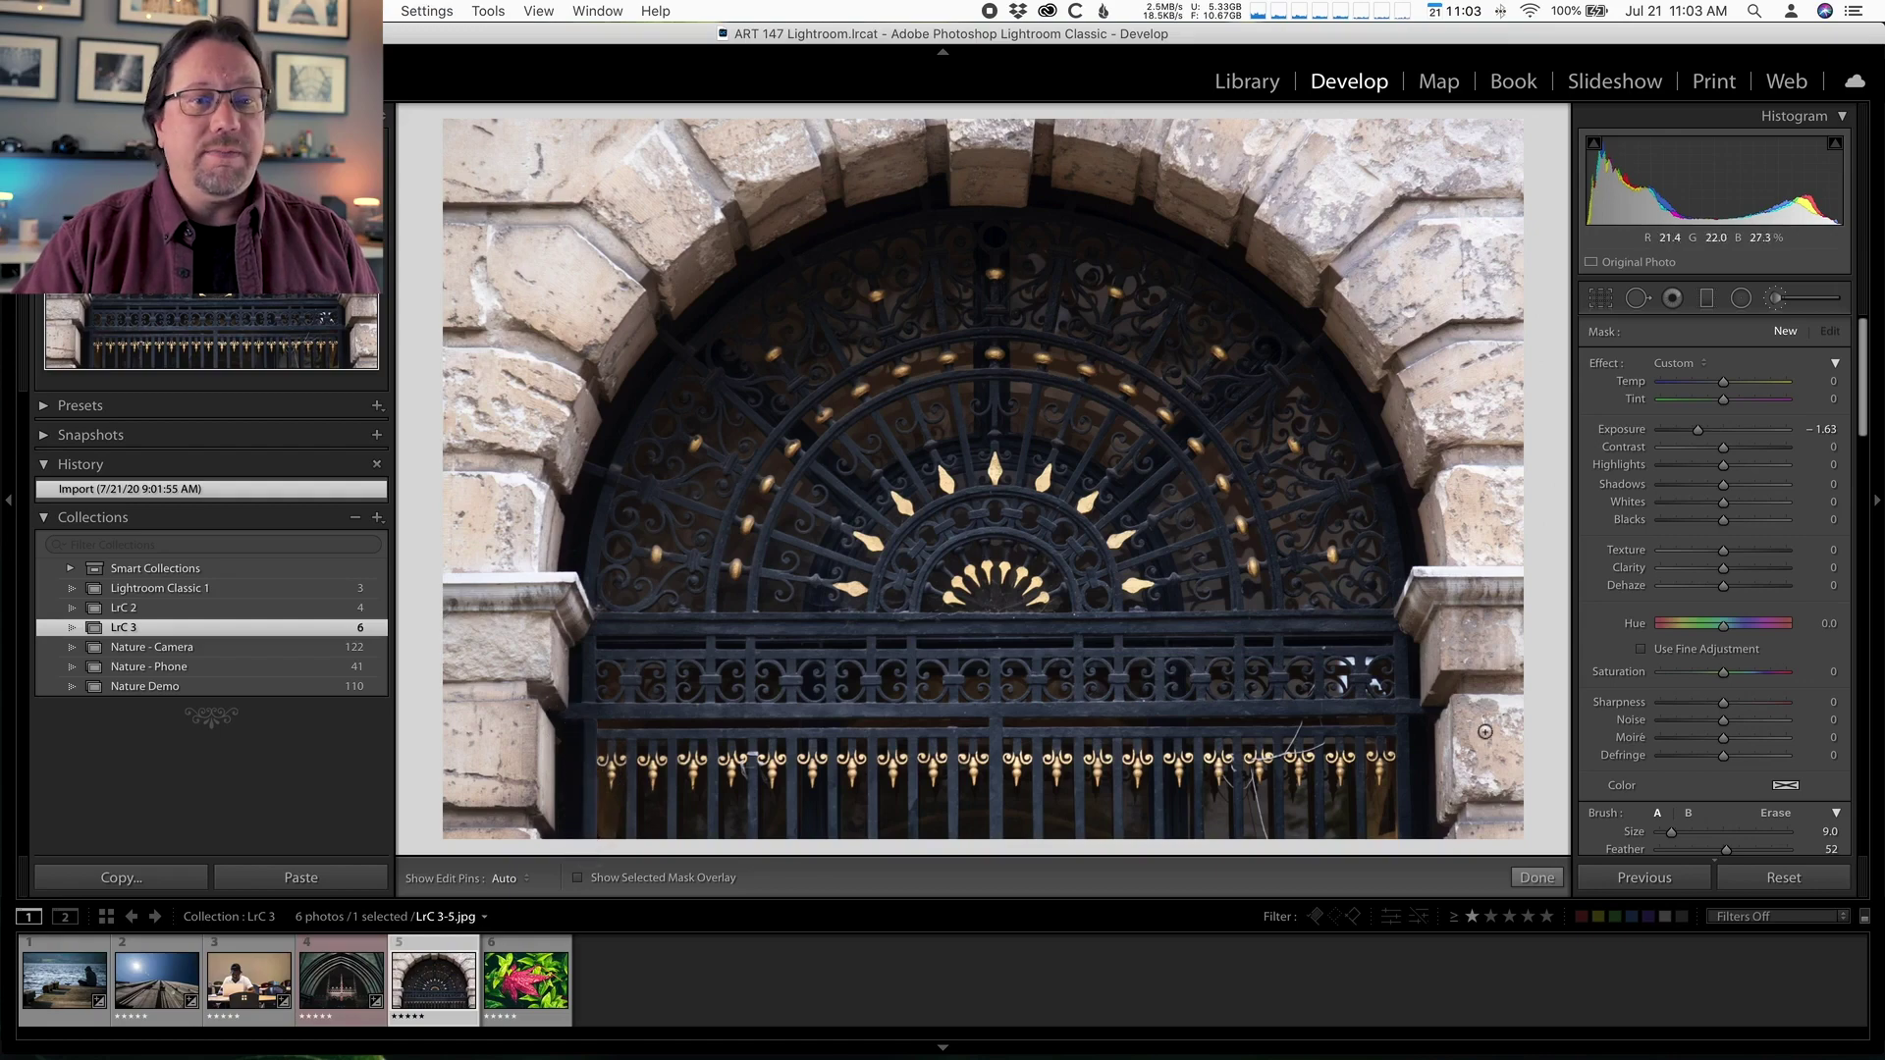
scroll(527, 819, "up", 1)
Step: Paint the darkening over the stone arch and the right pillar, enlarging the brush for the second stroke
key("h")
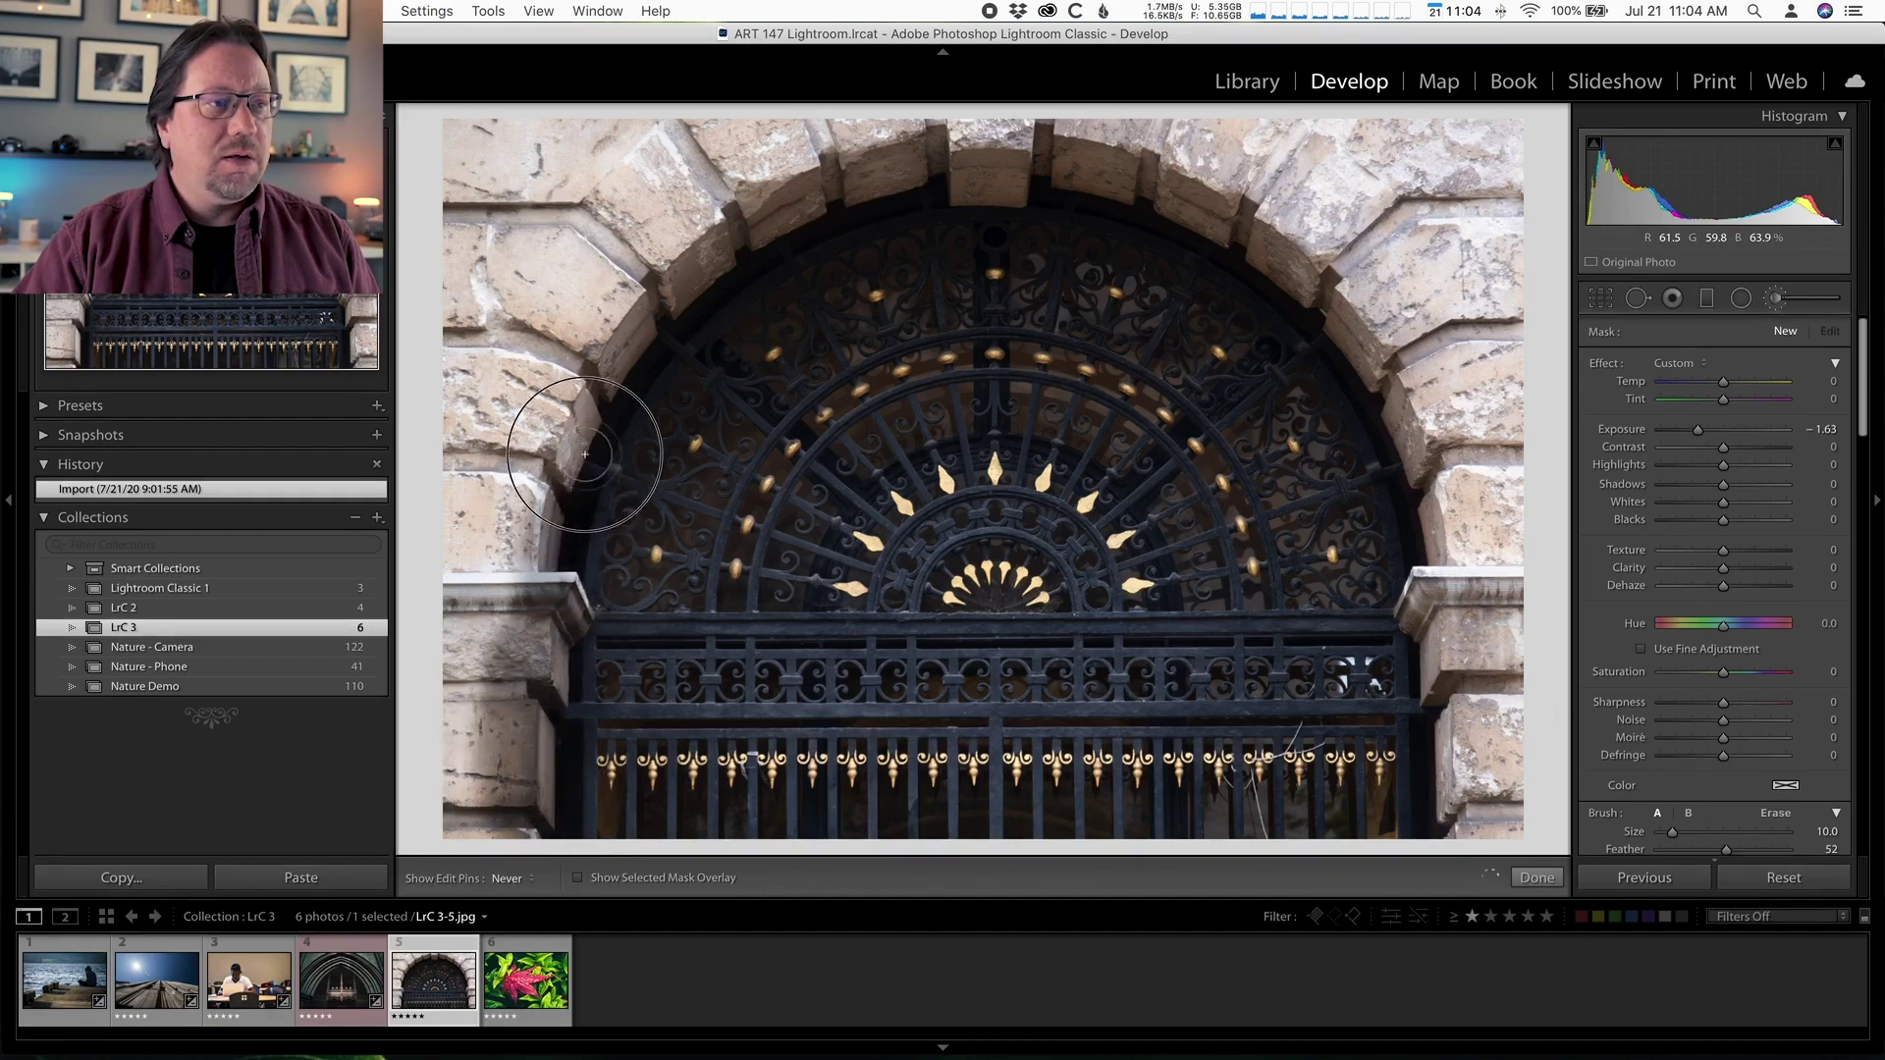
mouse_move(621, 291)
left_mouse_down()
mouse_move(756, 190)
mouse_move(1027, 156)
mouse_move(1191, 189)
mouse_move(1357, 279)
mouse_move(1453, 427)
mouse_move(1477, 835)
mouse_move(1509, 772)
mouse_move(1522, 421)
mouse_move(1536, 526)
mouse_move(1469, 480)
left_mouse_up()
key("bracketright")
key("bracketright")
mouse_move(1410, 303)
left_mouse_down()
mouse_move(1232, 153)
mouse_move(1561, 368)
mouse_move(1463, 197)
mouse_move(1443, 255)
mouse_move(1228, 149)
mouse_move(1060, 107)
mouse_move(1031, 147)
mouse_move(959, 118)
mouse_move(491, 167)
mouse_move(652, 147)
mouse_move(488, 347)
mouse_move(413, 226)
mouse_move(491, 579)
mouse_move(585, 288)
mouse_move(496, 830)
mouse_move(513, 442)
mouse_move(636, 275)
mouse_move(746, 208)
mouse_move(1011, 142)
mouse_move(1233, 212)
mouse_move(1430, 422)
mouse_move(1444, 636)
mouse_move(1502, 749)
mouse_move(1488, 847)
left_mouse_up()
Step: Reduce the brush size to 8.0 and paint the stonework along the arch's left inner edge
key("h")
key("bracketleft")
key("bracketleft")
key("bracketleft")
key("bracketleft")
key("bracketleft")
key("bracketleft")
key("h")
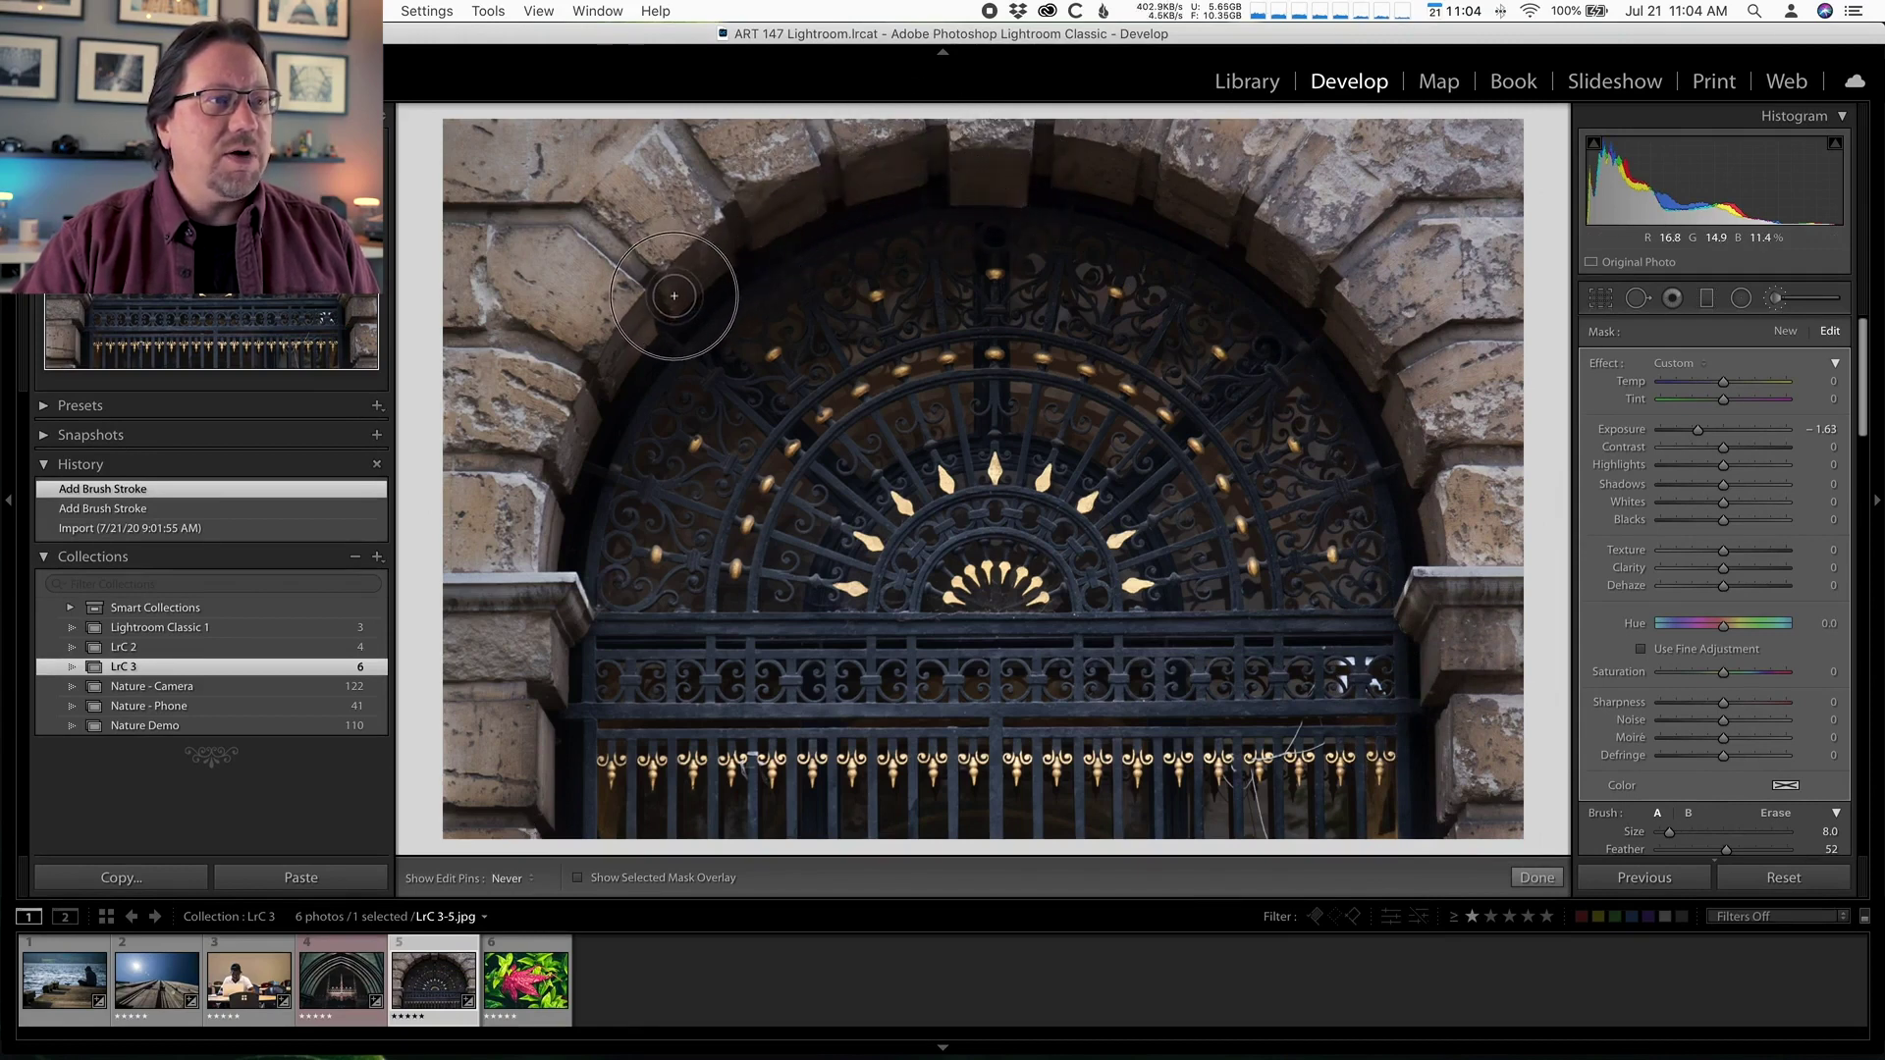
key("h")
left_click(573, 452)
key("h")
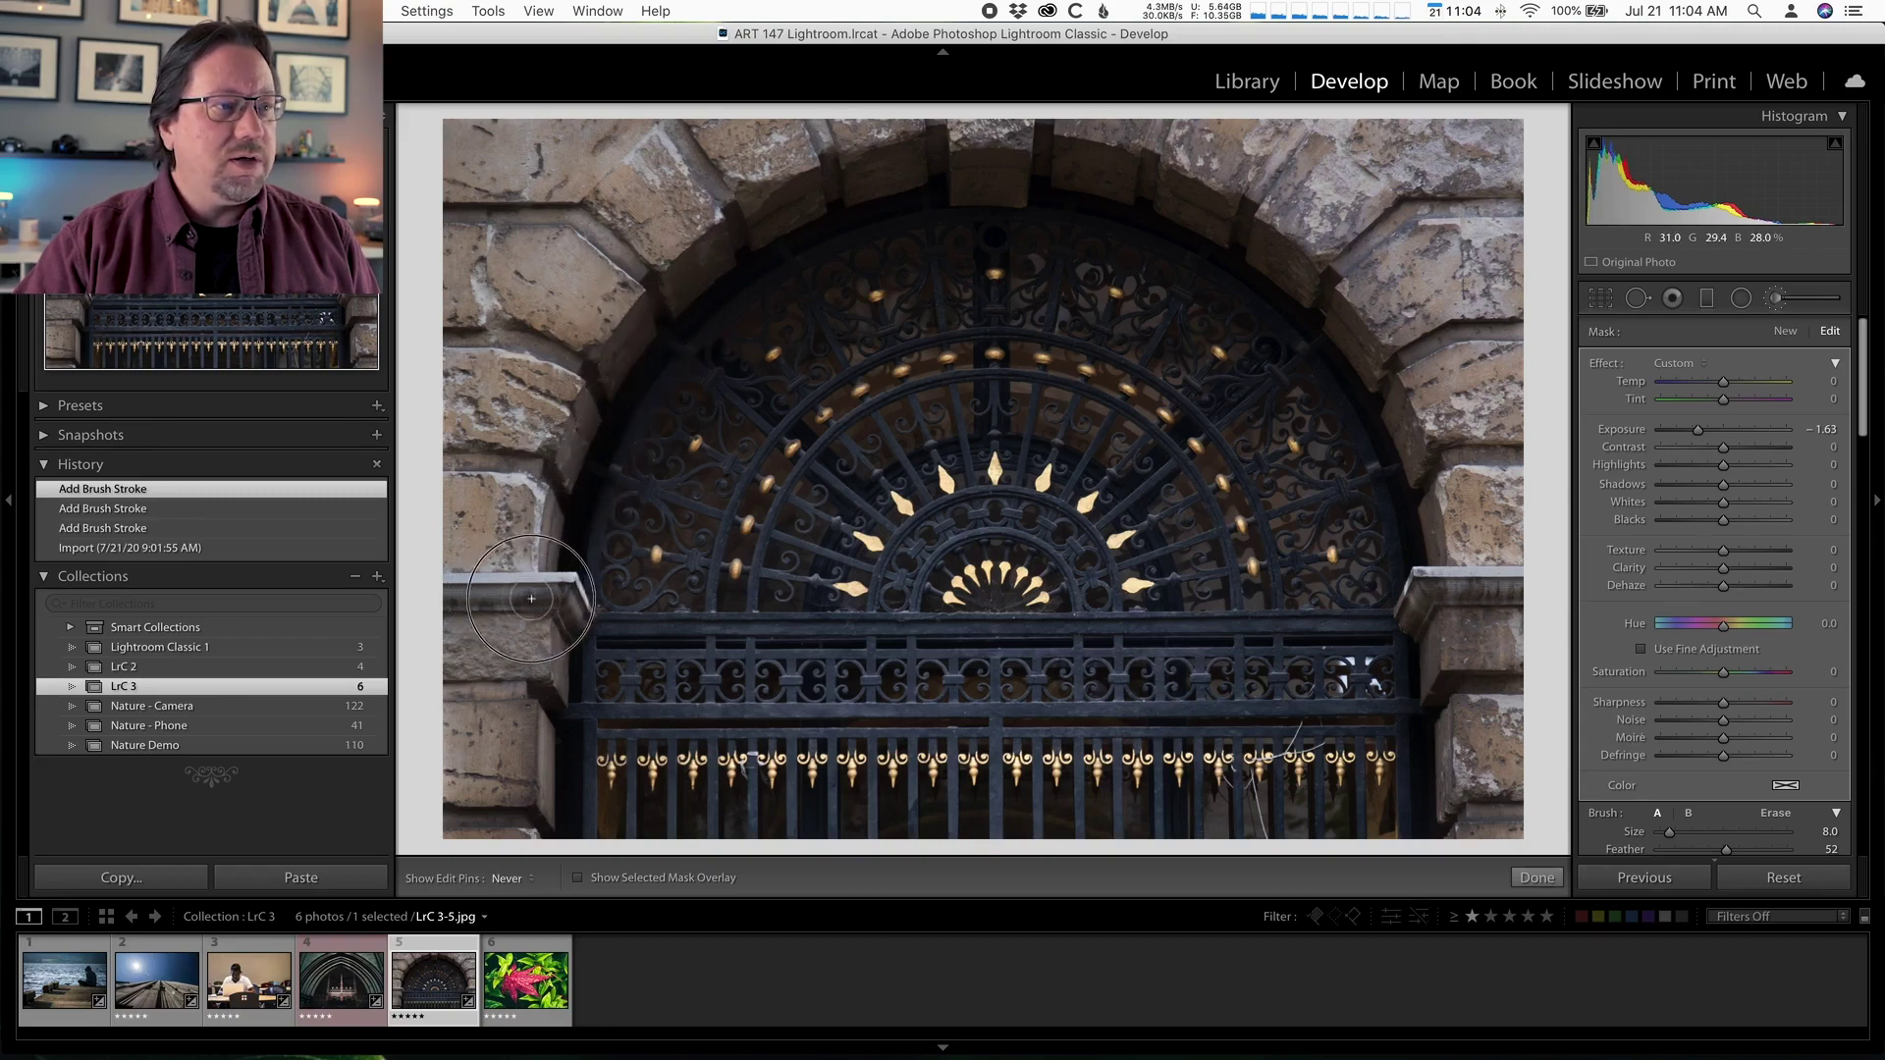
Step: Paint the remaining stone of the left pillar and the right inner edge of the arch
key("h")
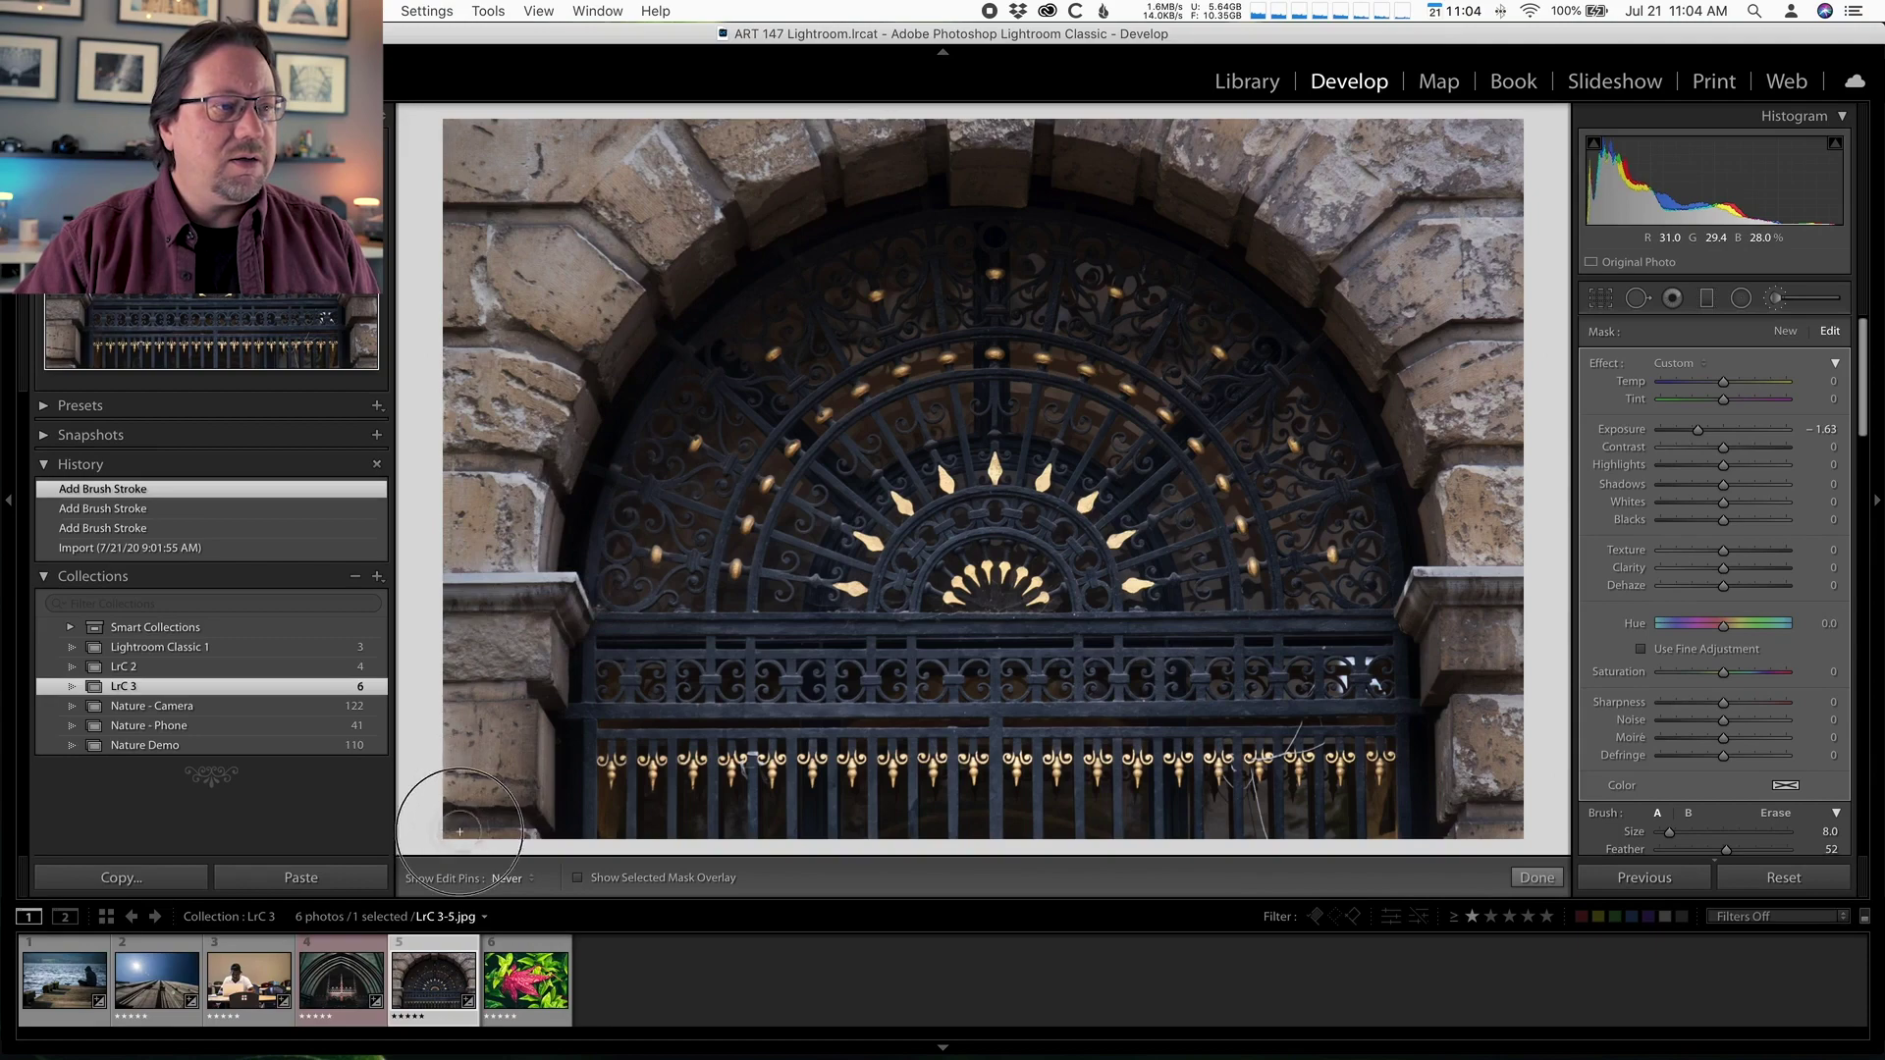
left_click(443, 661)
key("h")
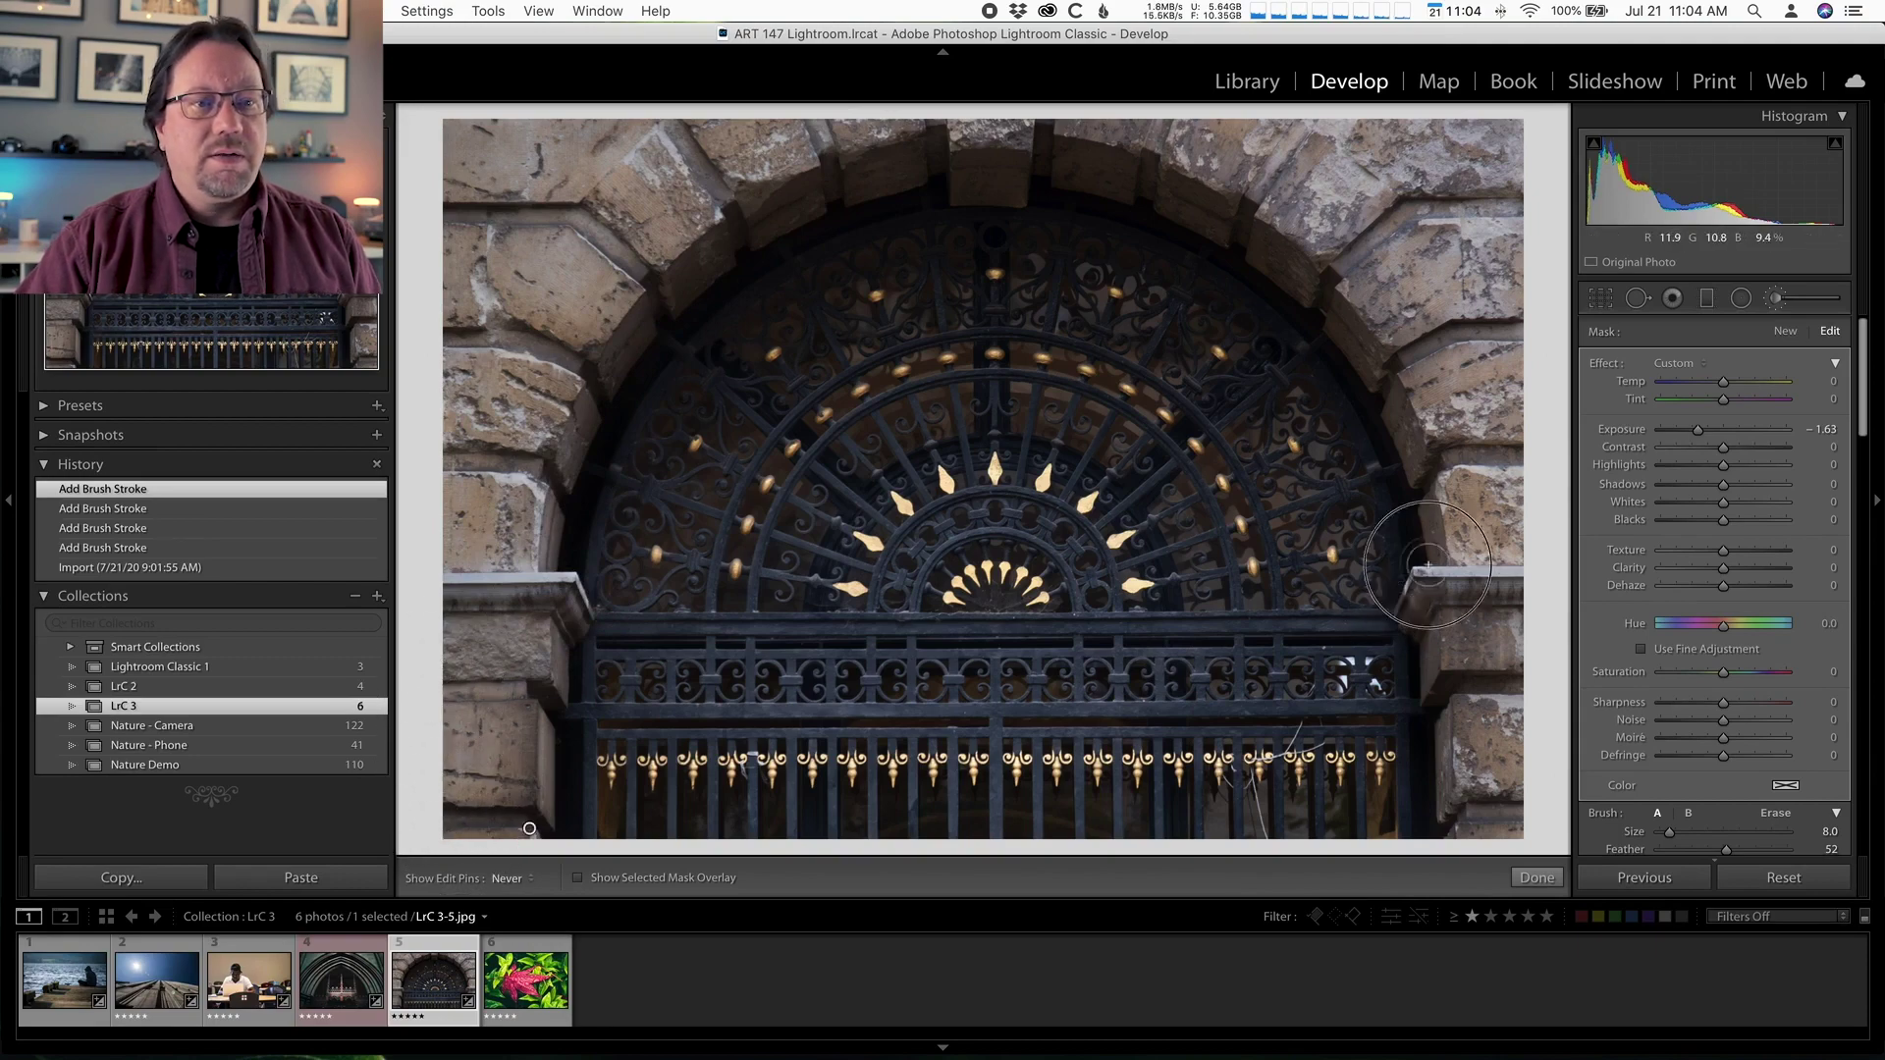
mouse_move(1434, 469)
left_mouse_down()
mouse_move(1373, 339)
mouse_move(1245, 252)
left_mouse_up()
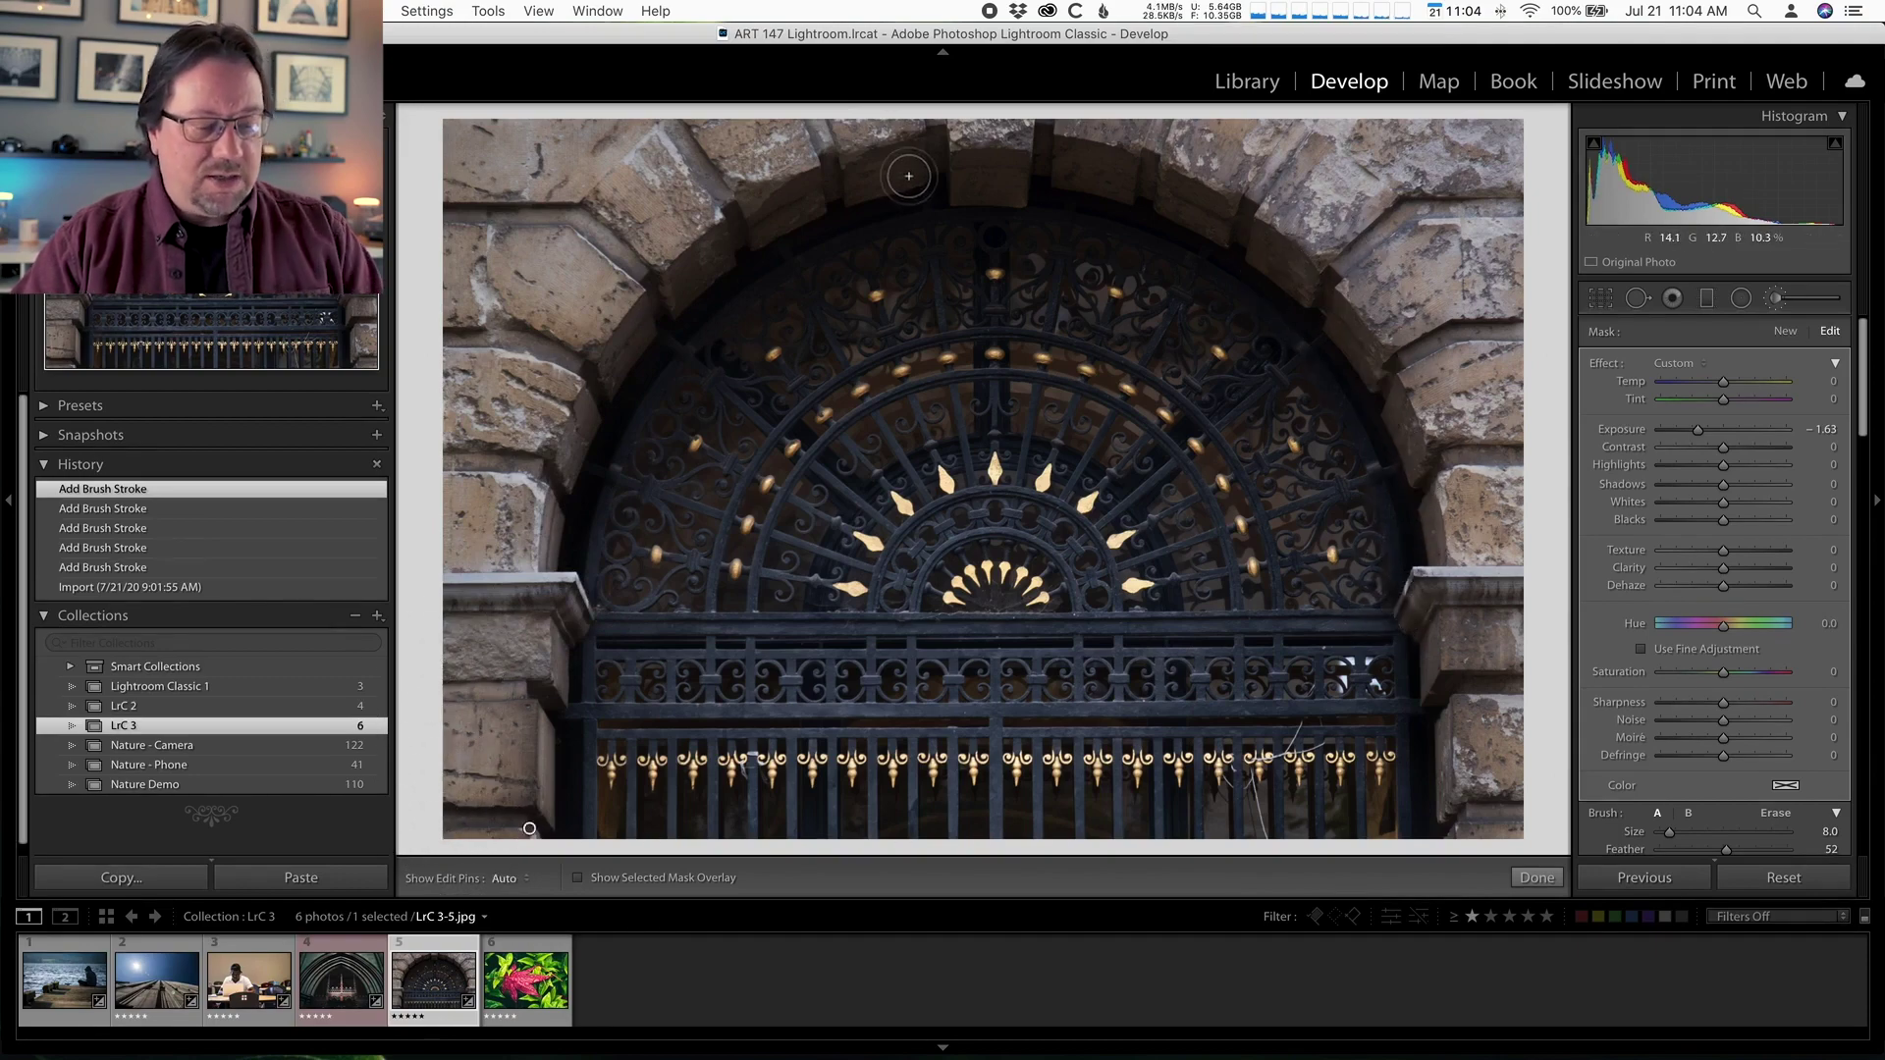
key("h")
Step: Show the mask overlay and erase the spill over the gate's left and right edges
key("o")
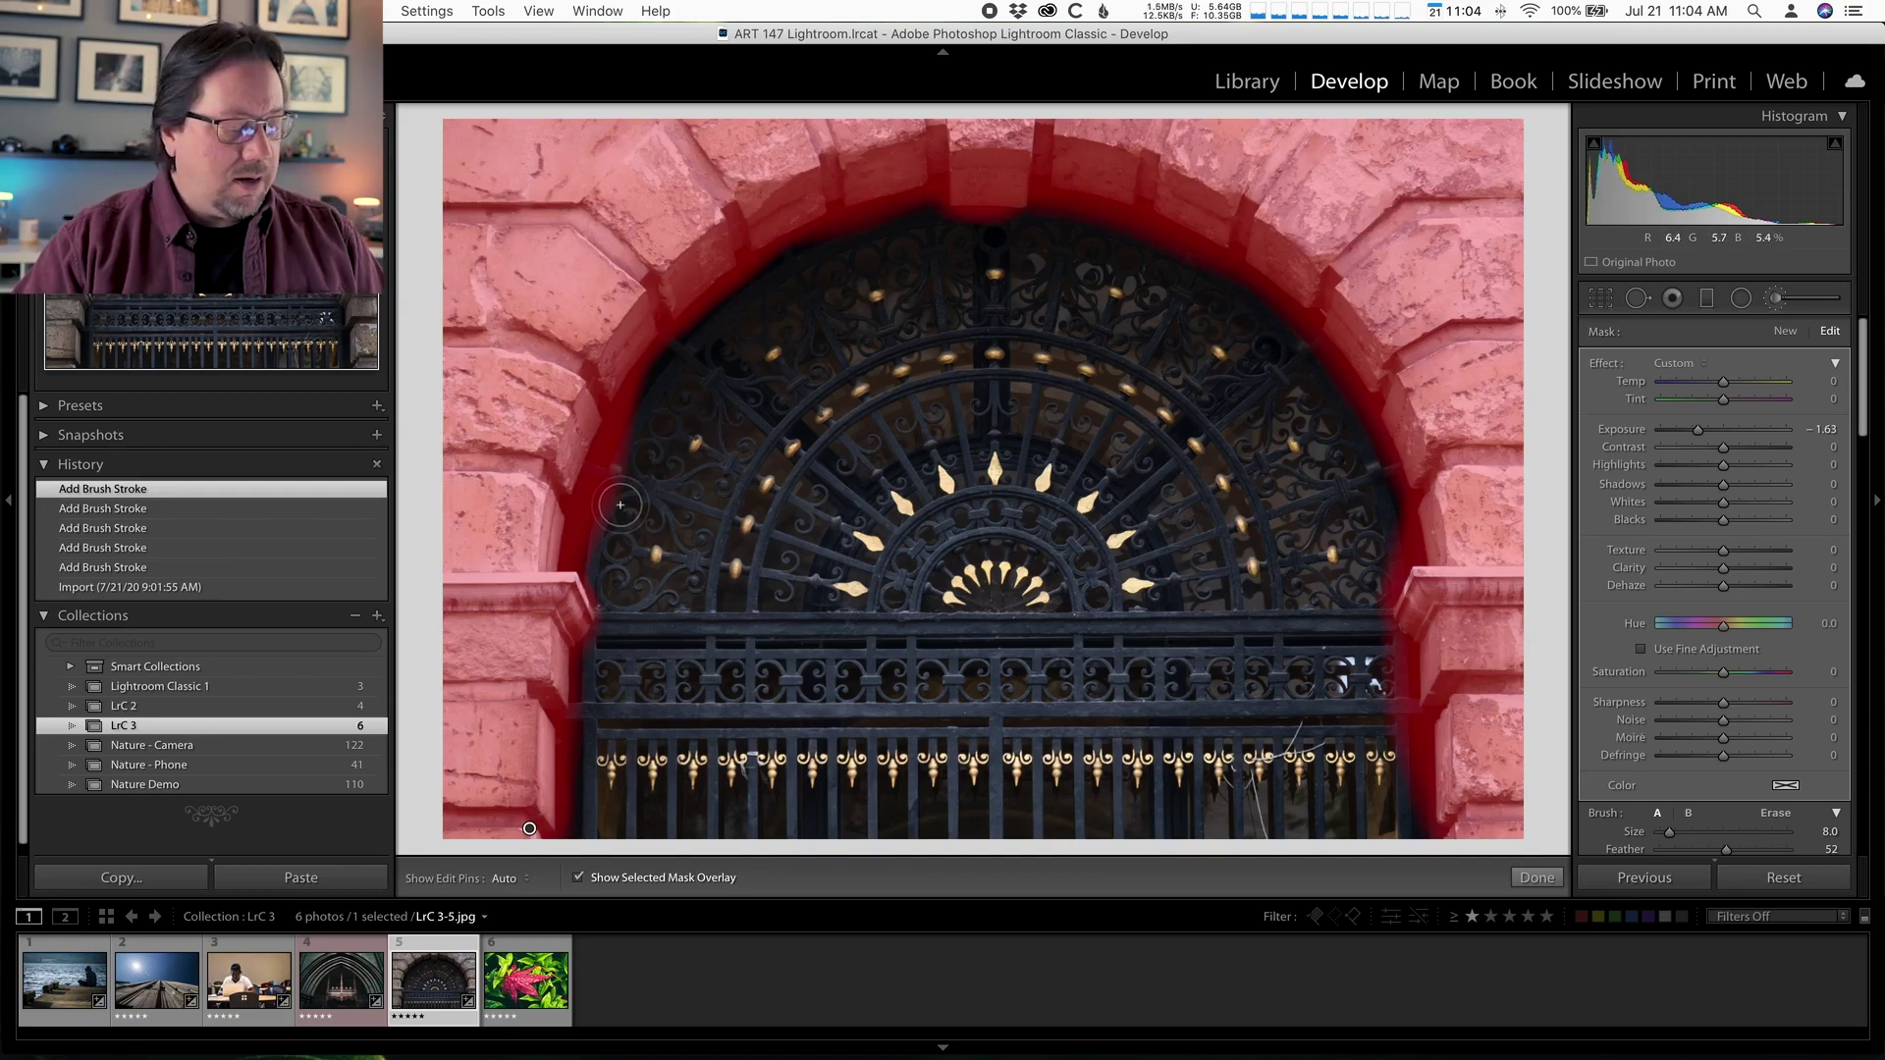
key("alt")
mouse_move(592, 560)
left_mouse_down()
mouse_move(644, 399)
mouse_move(594, 496)
mouse_move(602, 539)
mouse_move(643, 432)
left_mouse_up()
key("alt")
mouse_move(1382, 590)
left_mouse_down()
mouse_move(1374, 638)
mouse_move(1403, 721)
mouse_move(1404, 646)
mouse_move(1415, 815)
mouse_move(1363, 678)
left_mouse_up()
Step: Toggle the selected mask overlay to check the mask's coverage of the stonework, leaving it on
key("o")
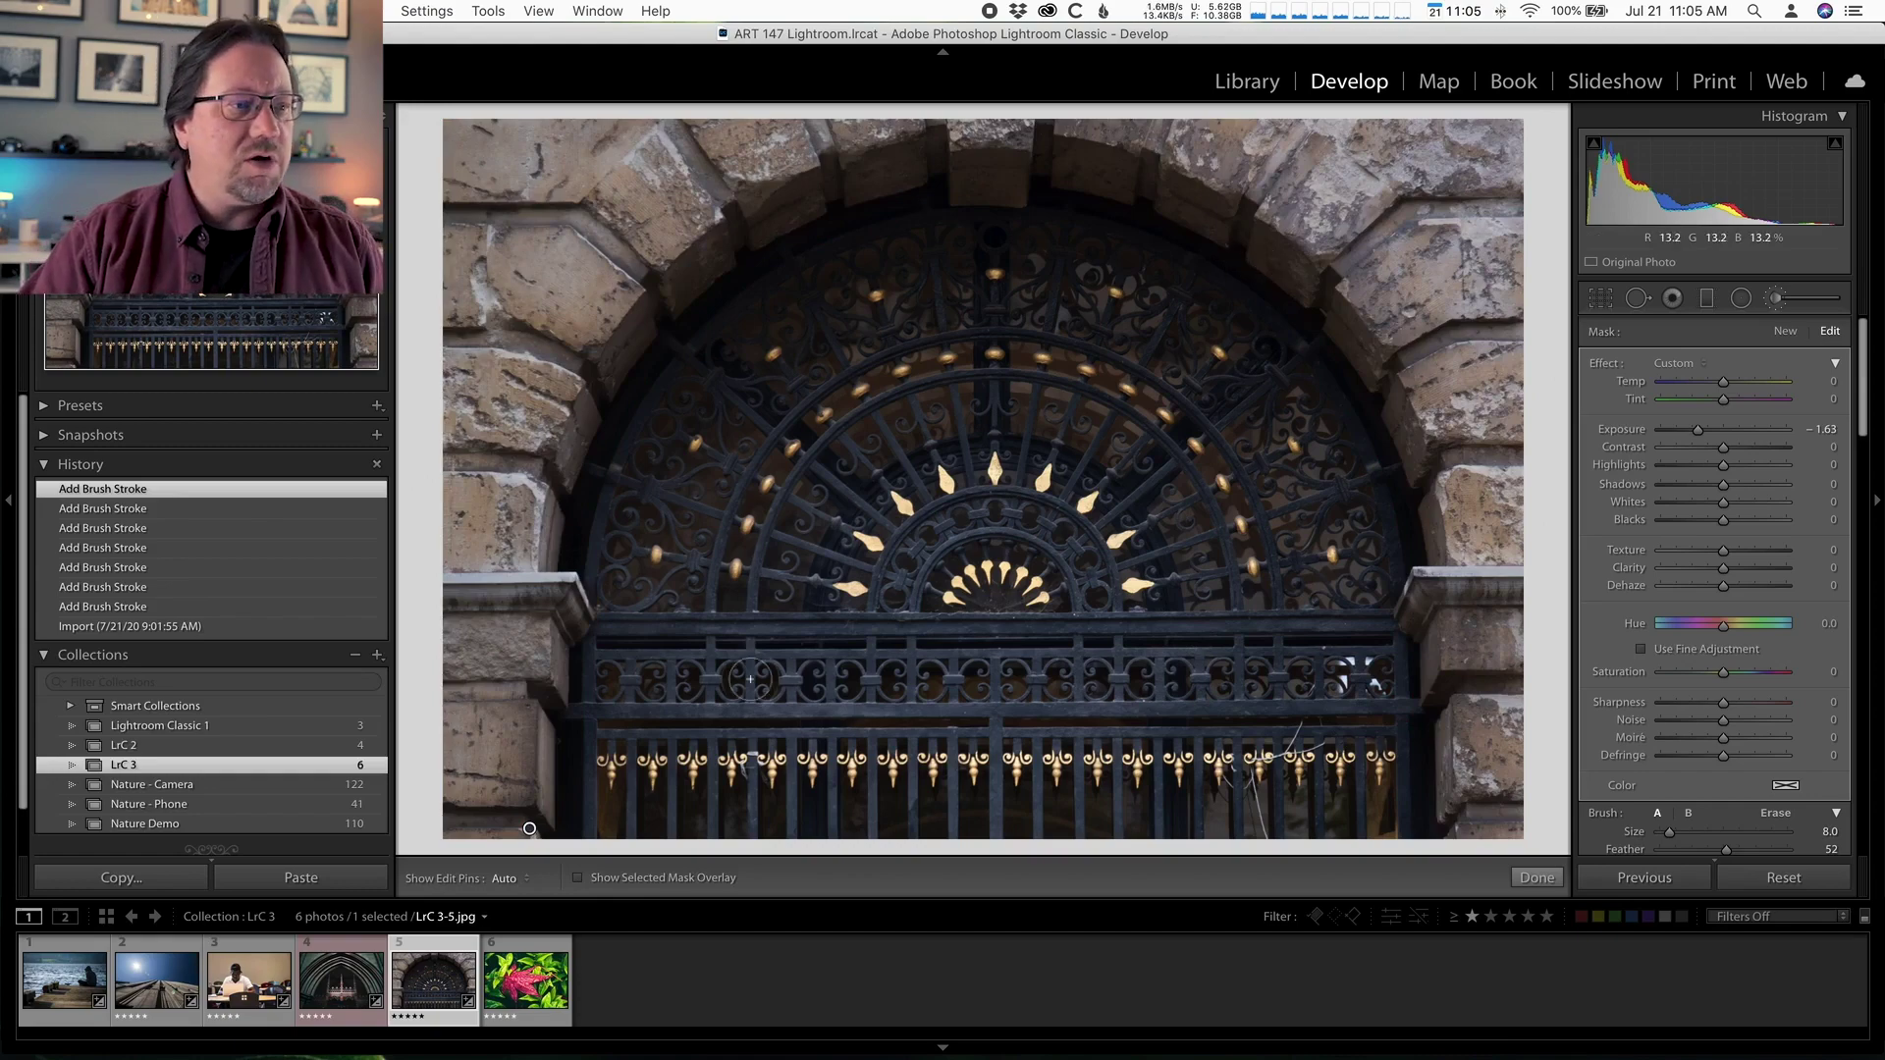
left_click(578, 879)
left_click(578, 878)
left_click(578, 878)
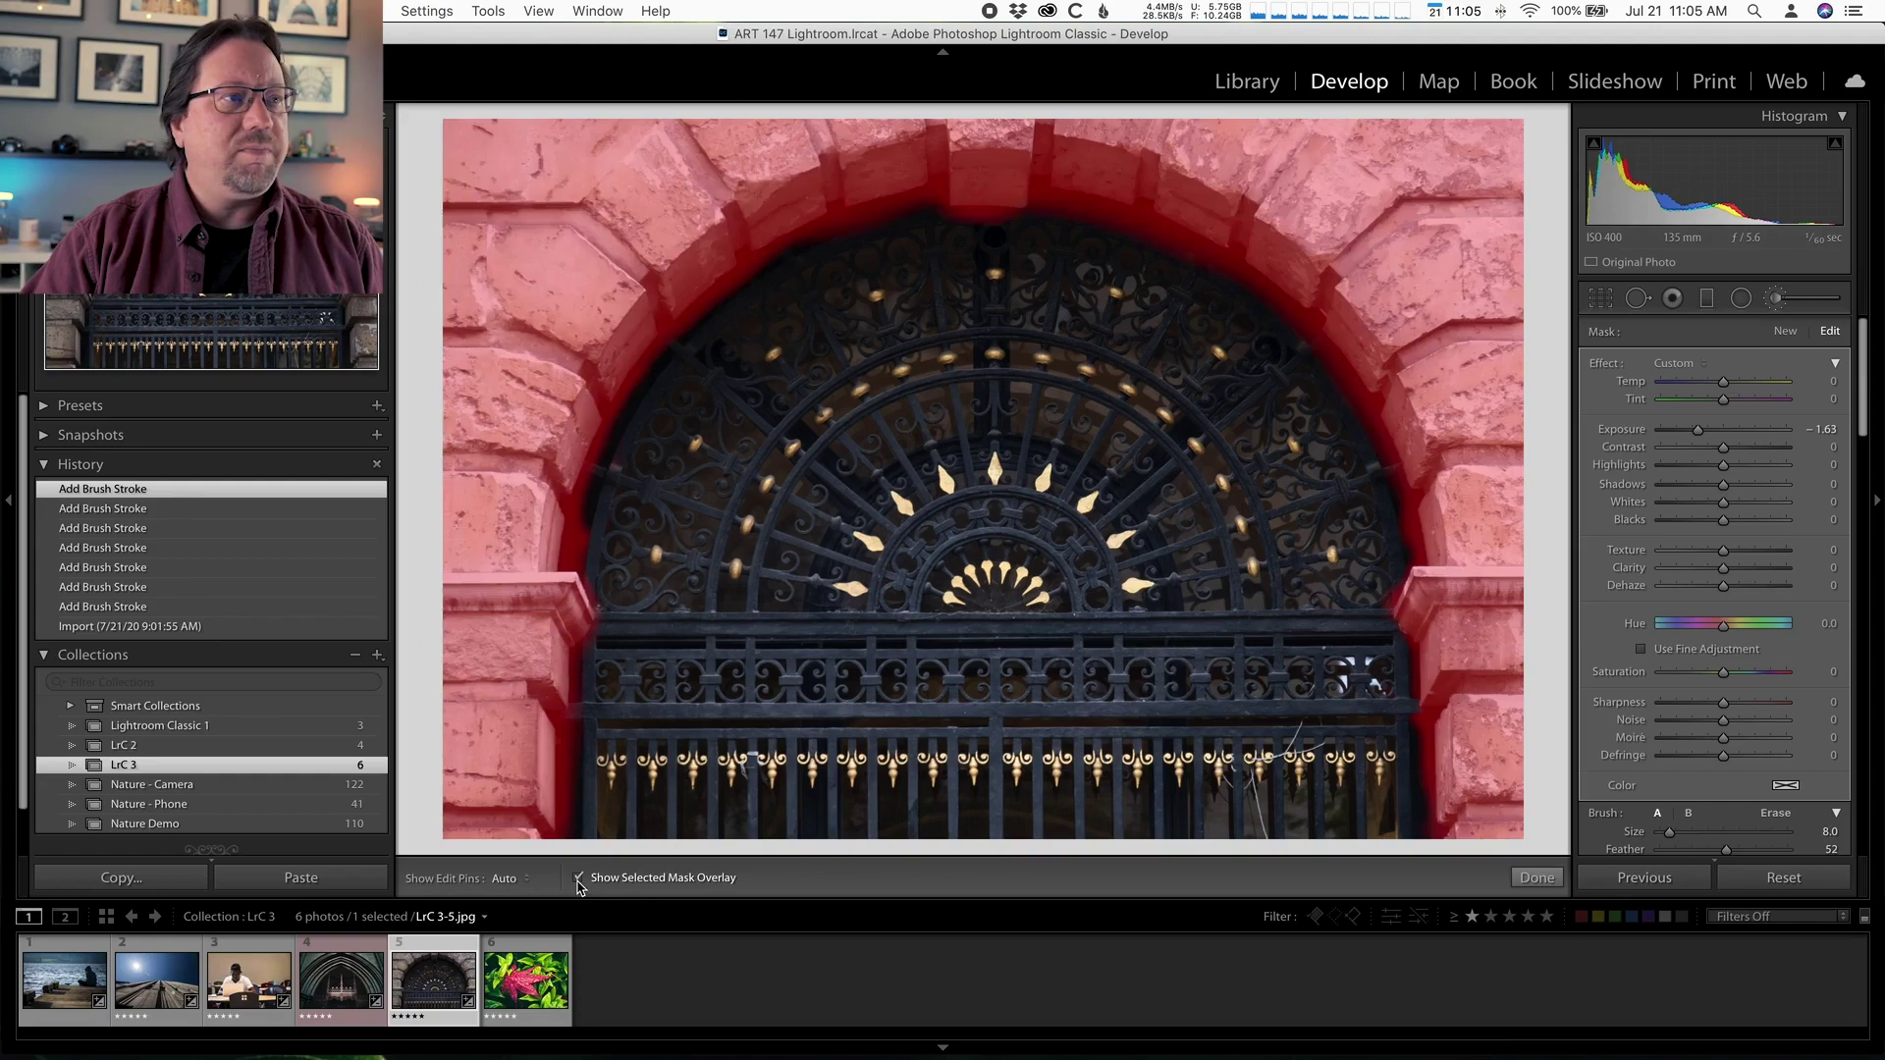
Step: Hide the selected mask overlay on the iron gate photo
left_click(579, 879)
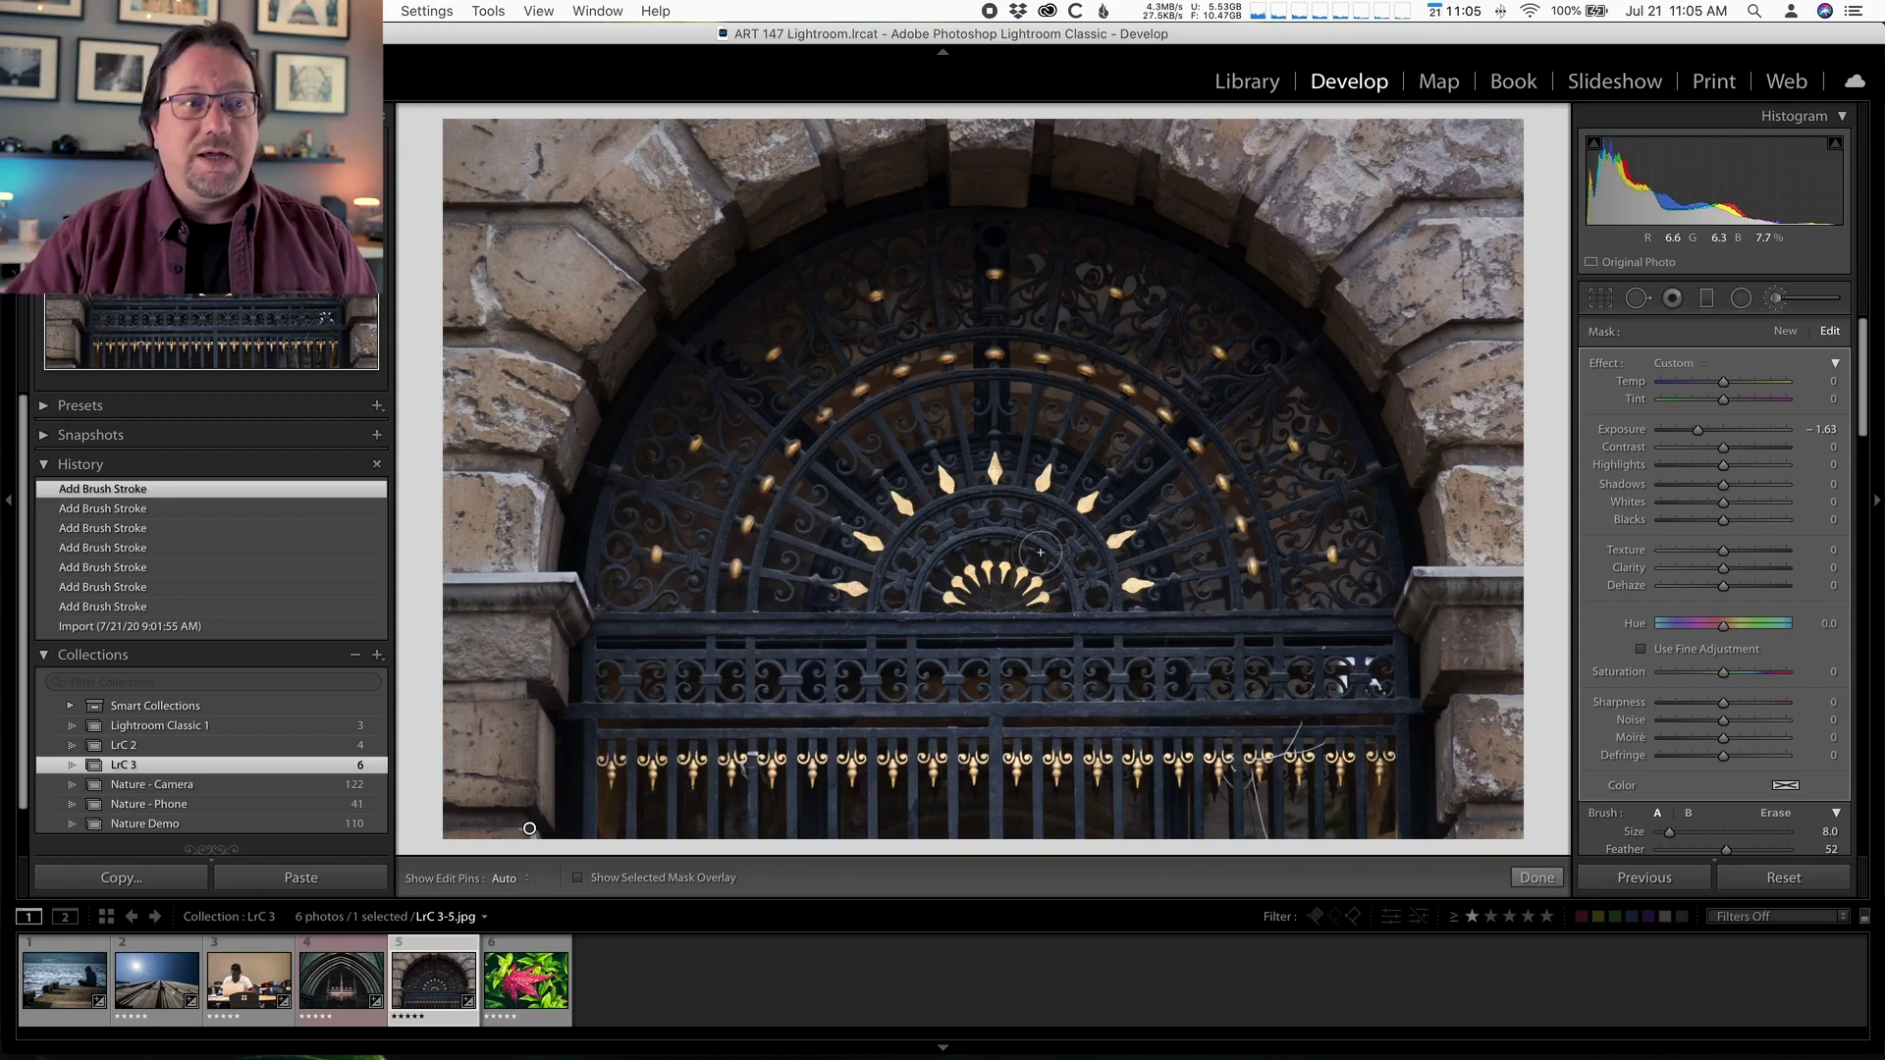
Step: Try painting the centre of the gate with the arch's darkening mask at brush size 34.0, and undo the stroke
scroll(995, 481, "up", 5)
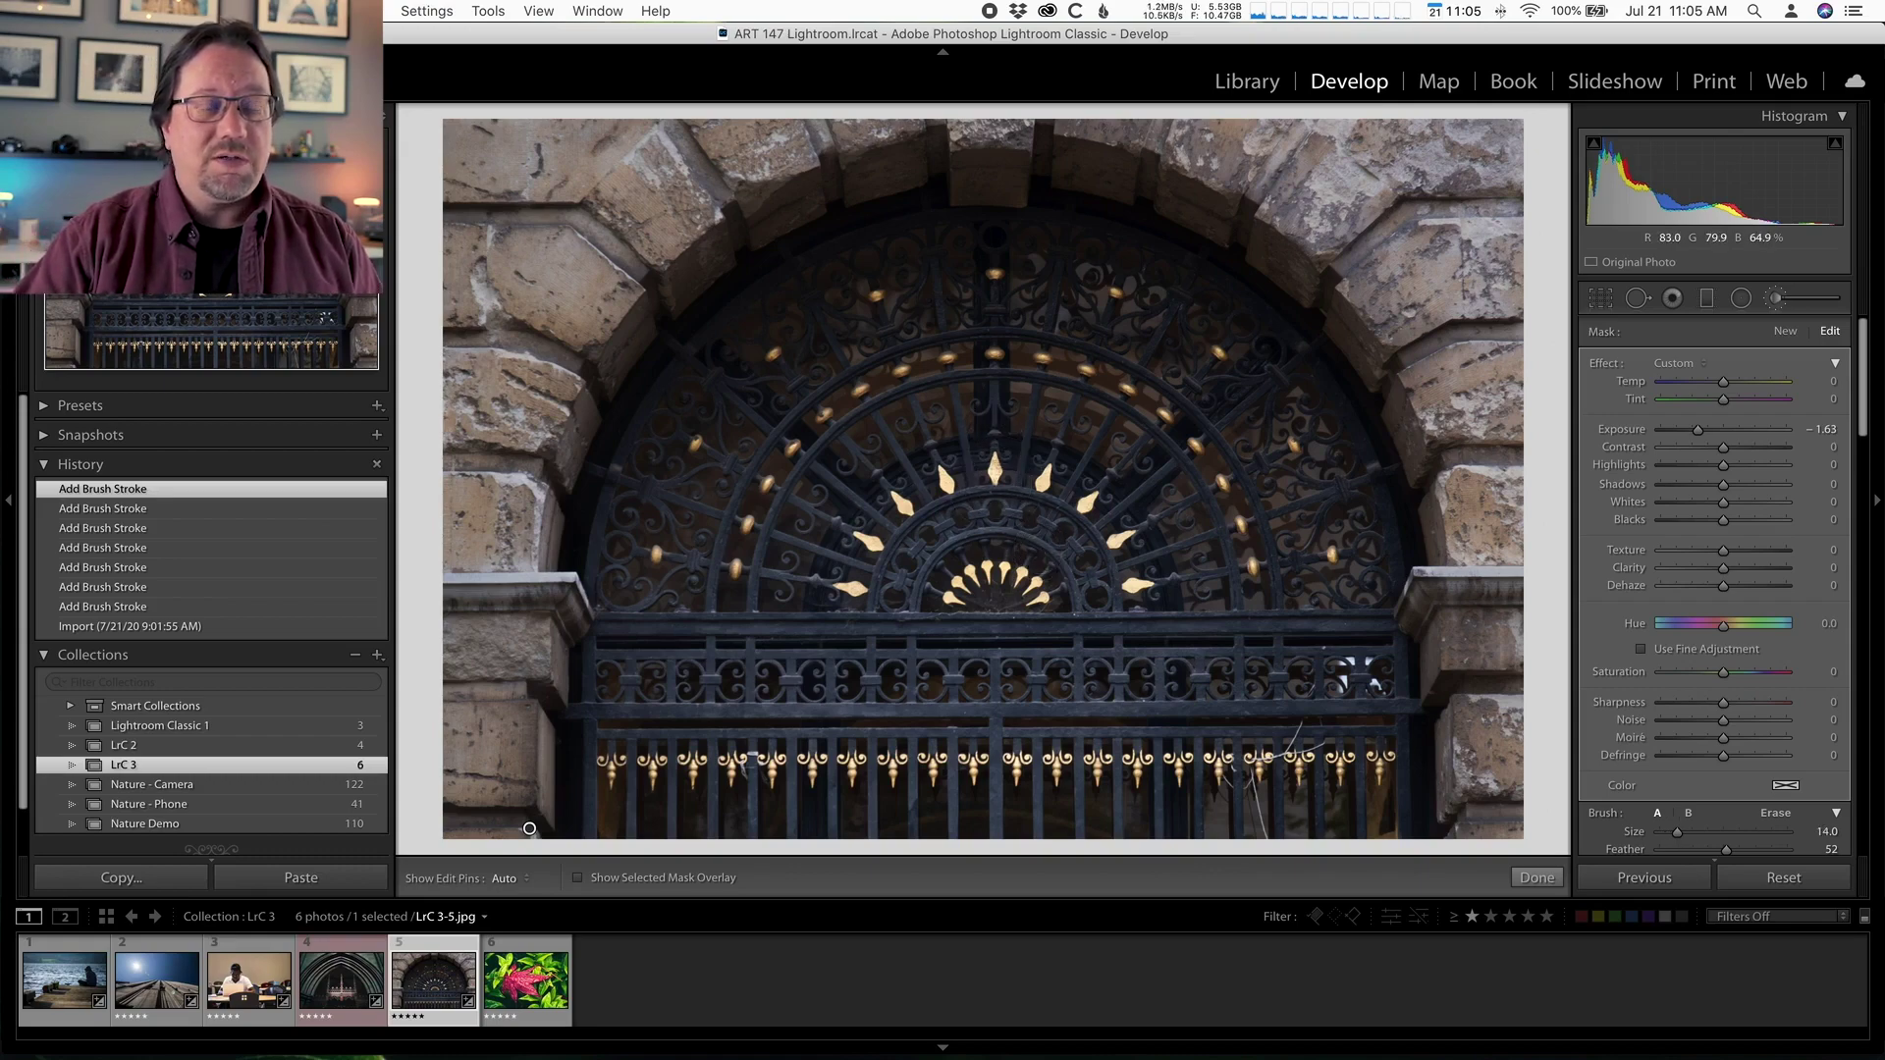
scroll(994, 481, "up", 4)
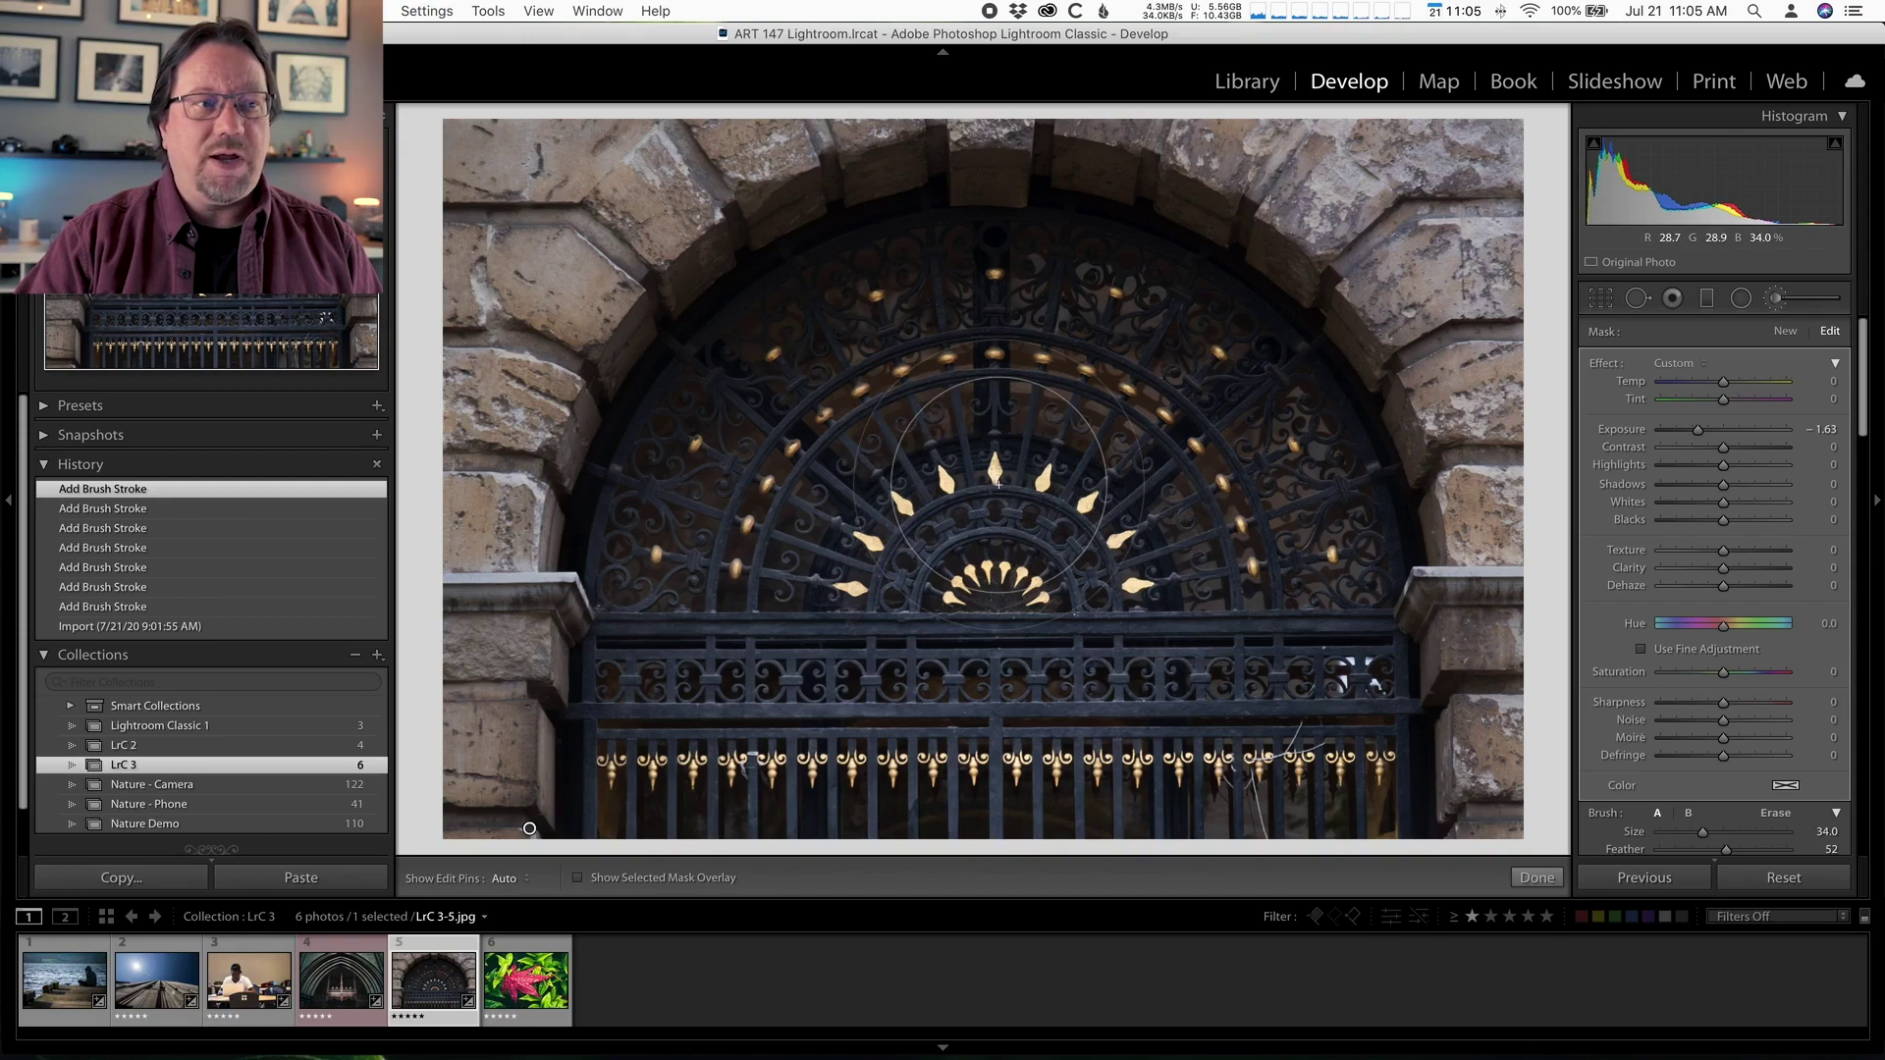
key("h")
left_click_drag(998, 484, 979, 566)
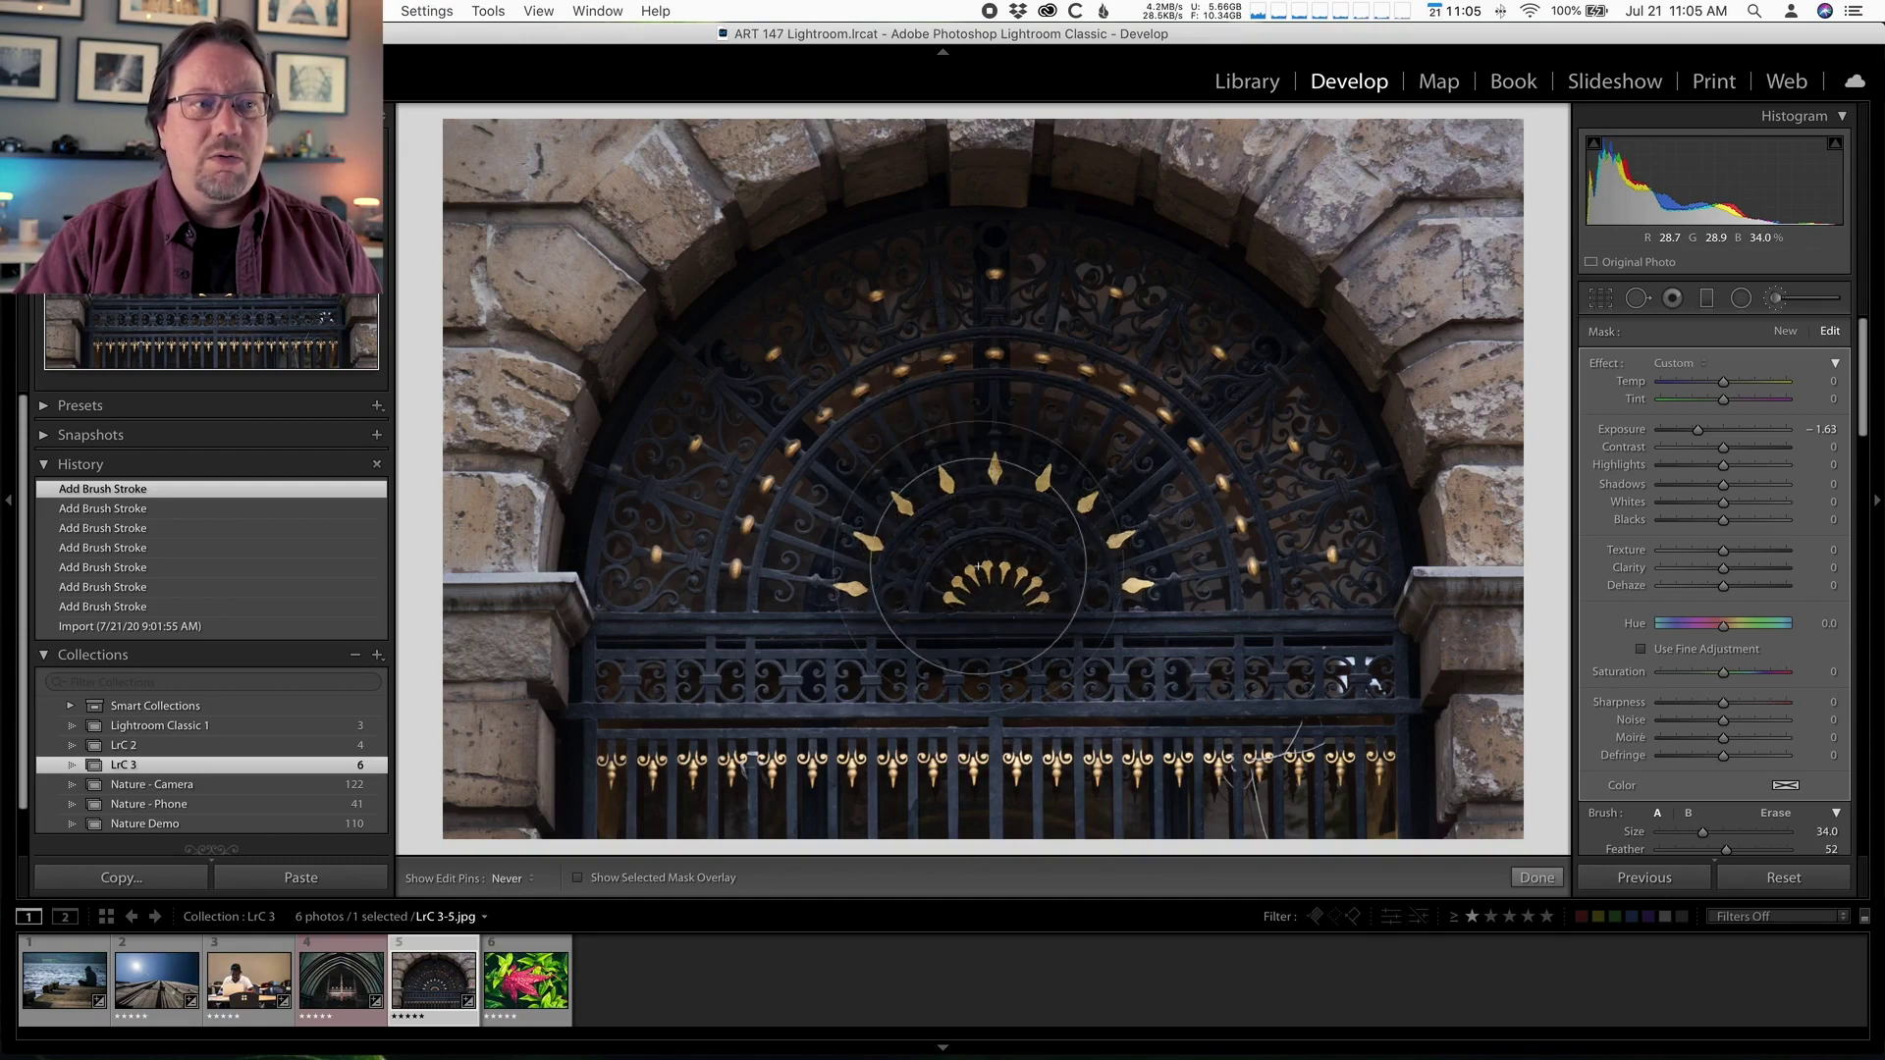
key("h")
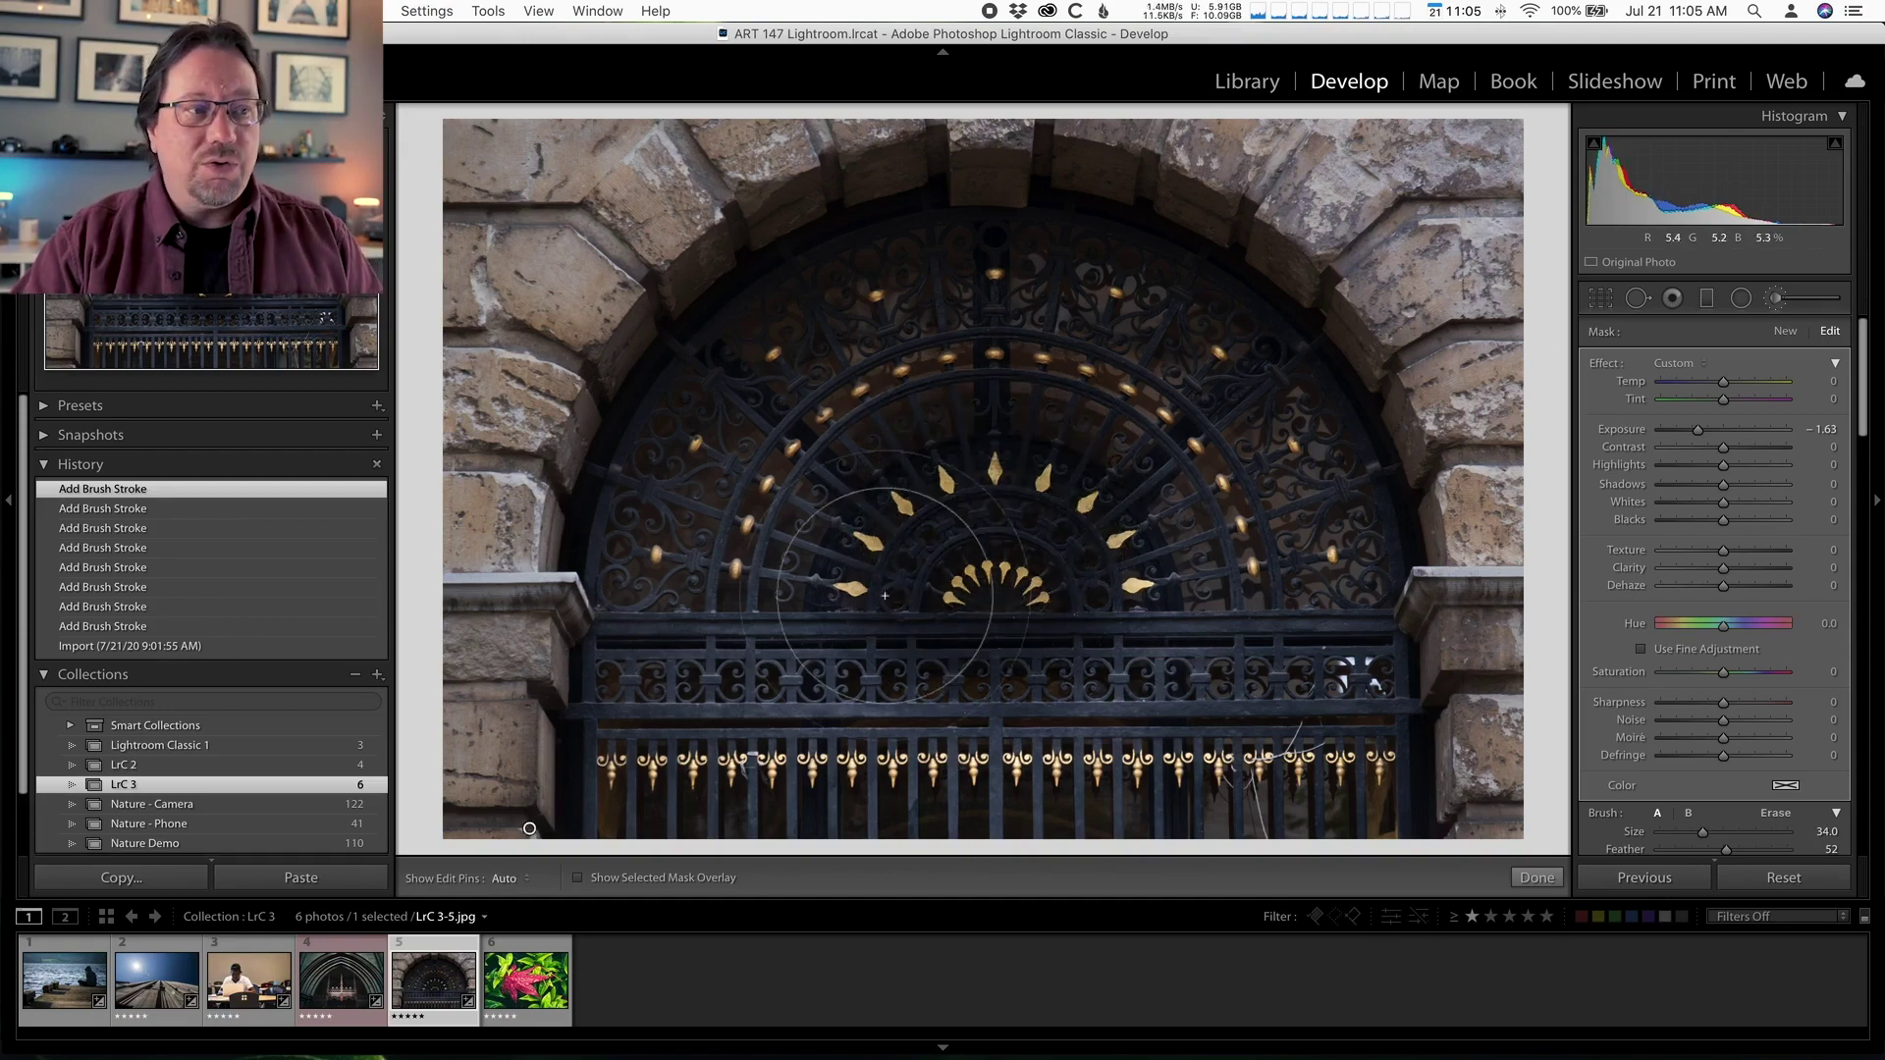
mouse_move(533, 830)
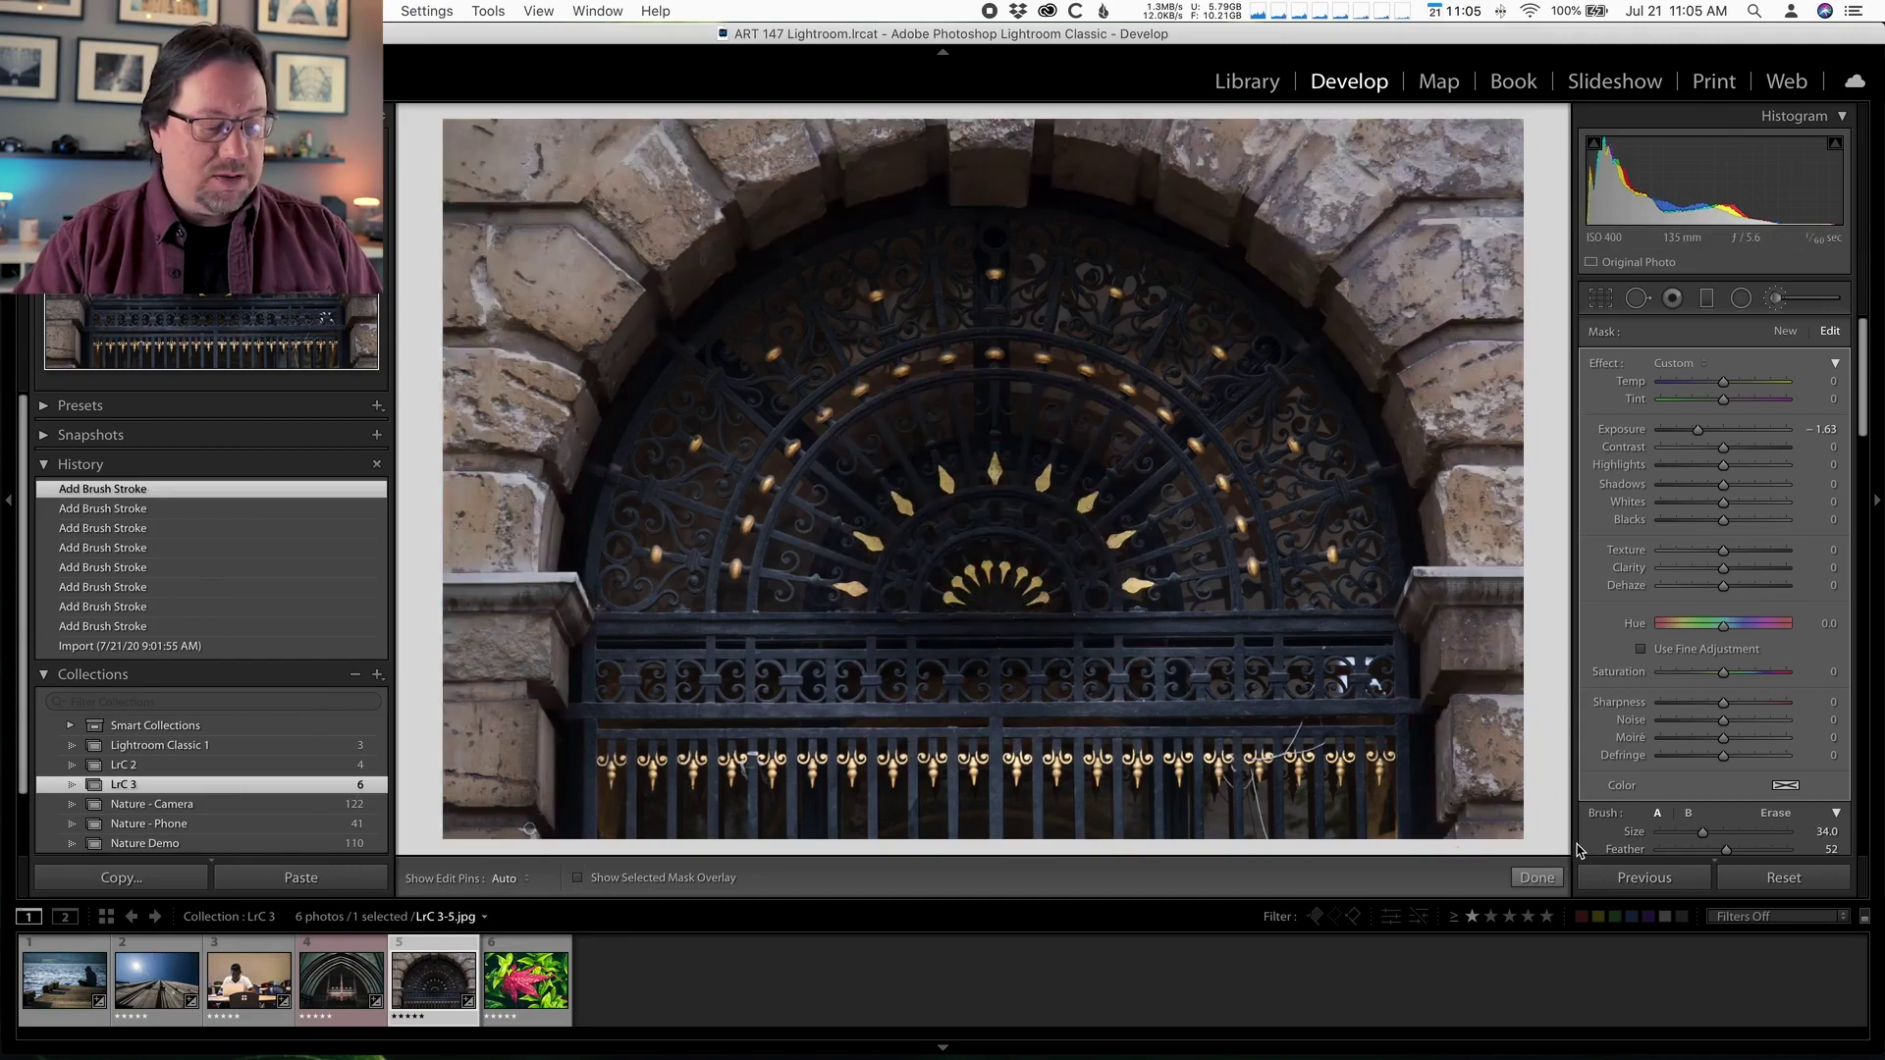
key("cmd+z")
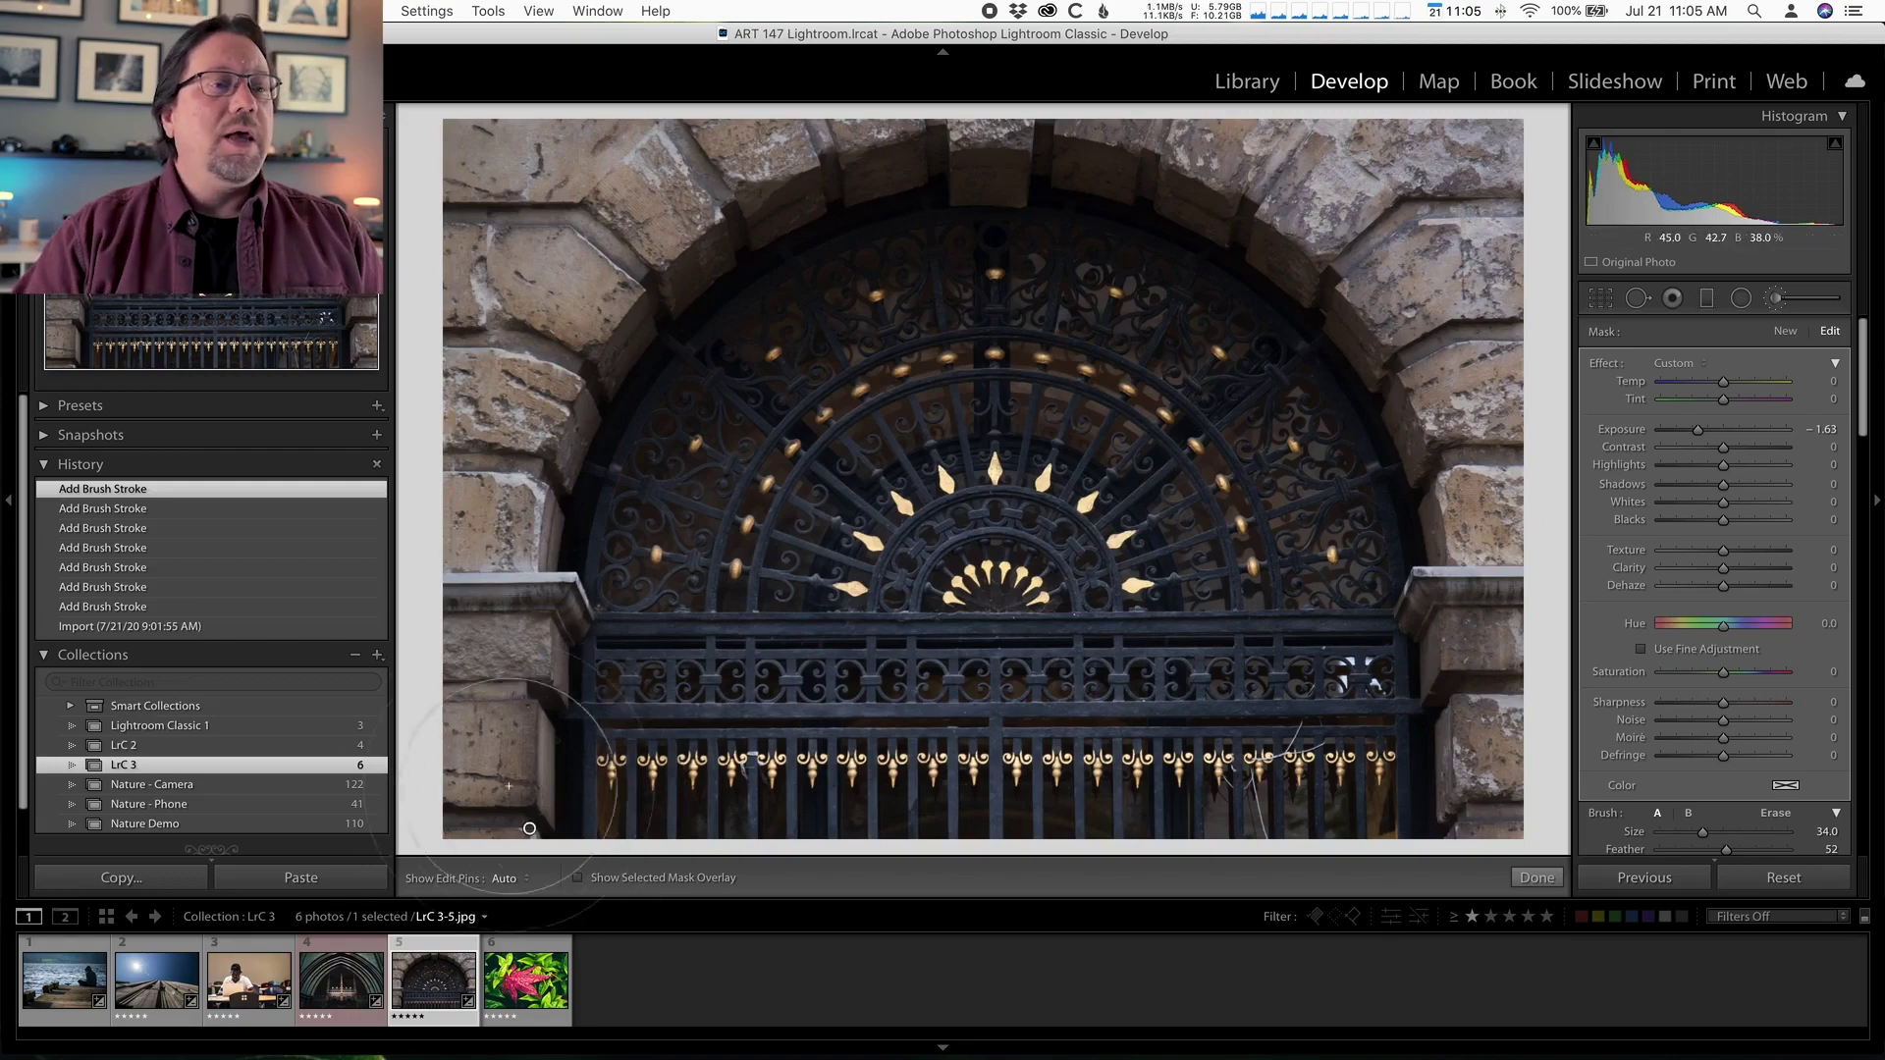
Step: Start a new Adjustment Brush mask with brush size 14.0 and Exposure 0.86
scroll(1150, 579, "down", 5)
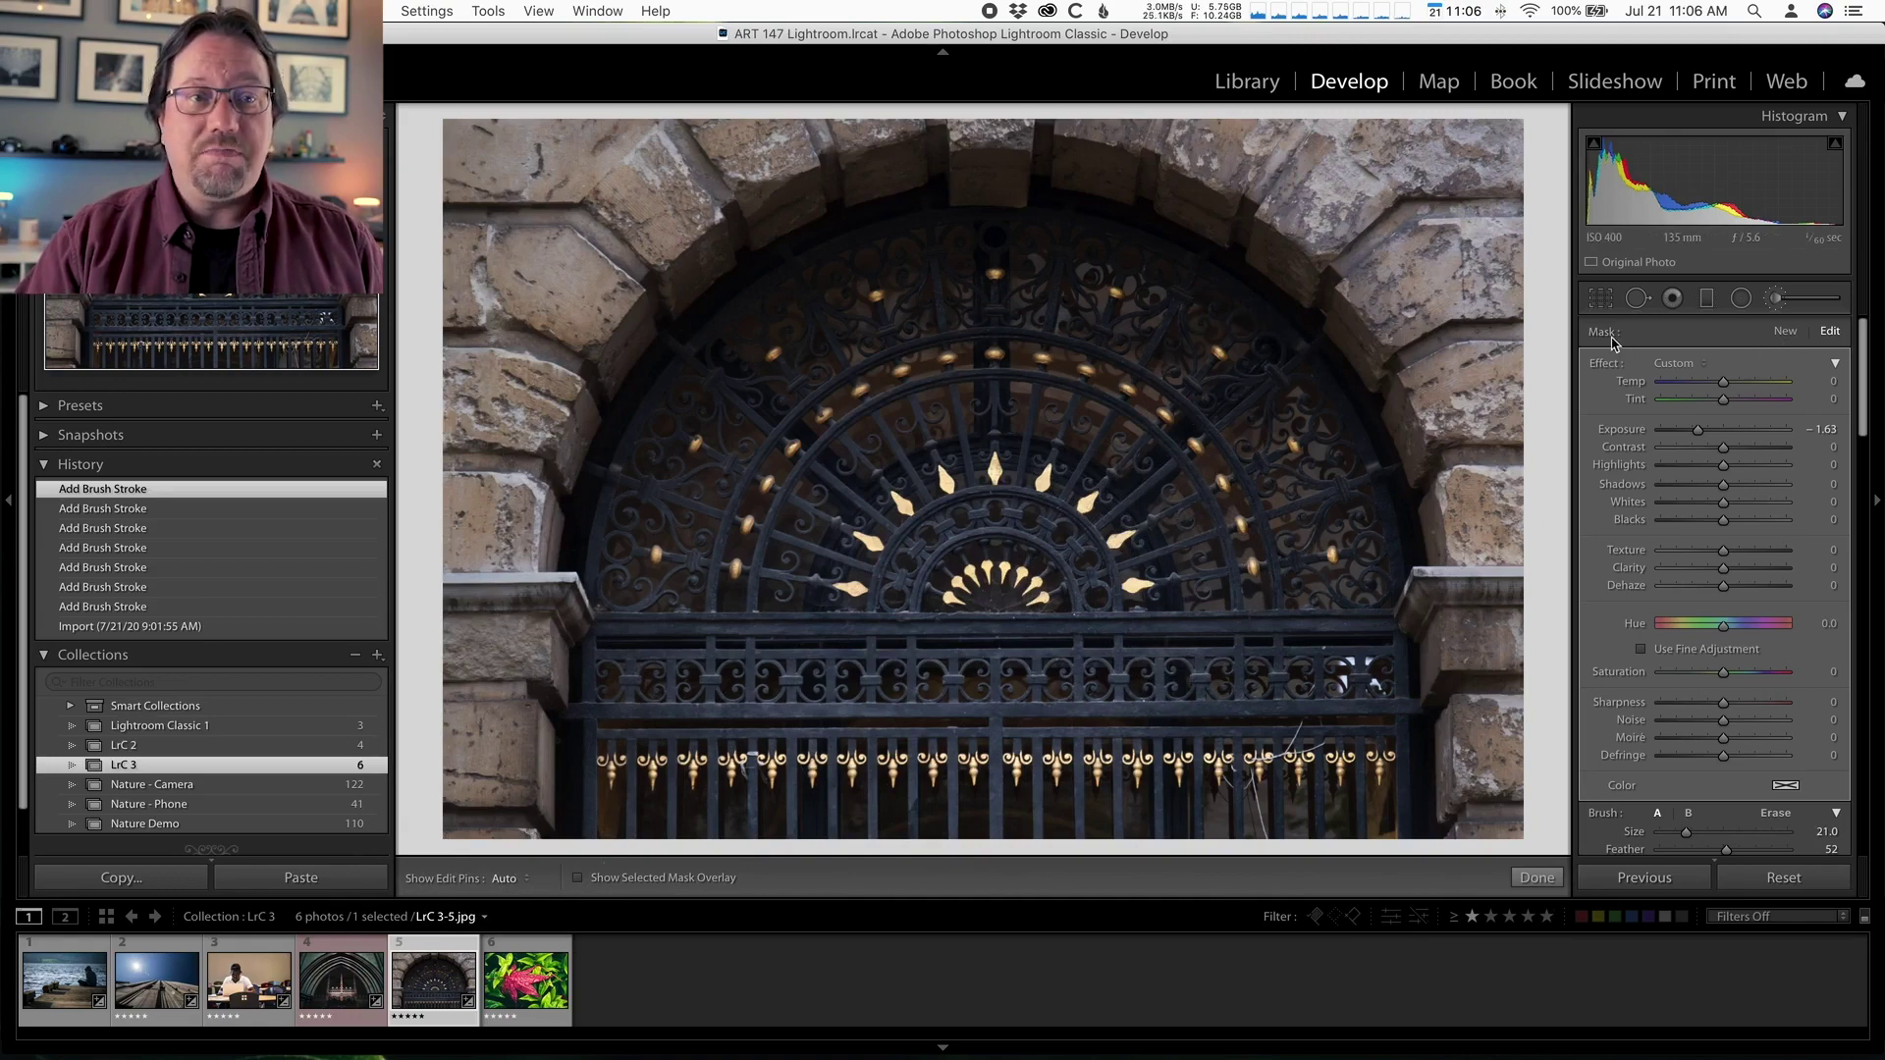
left_click(1785, 333)
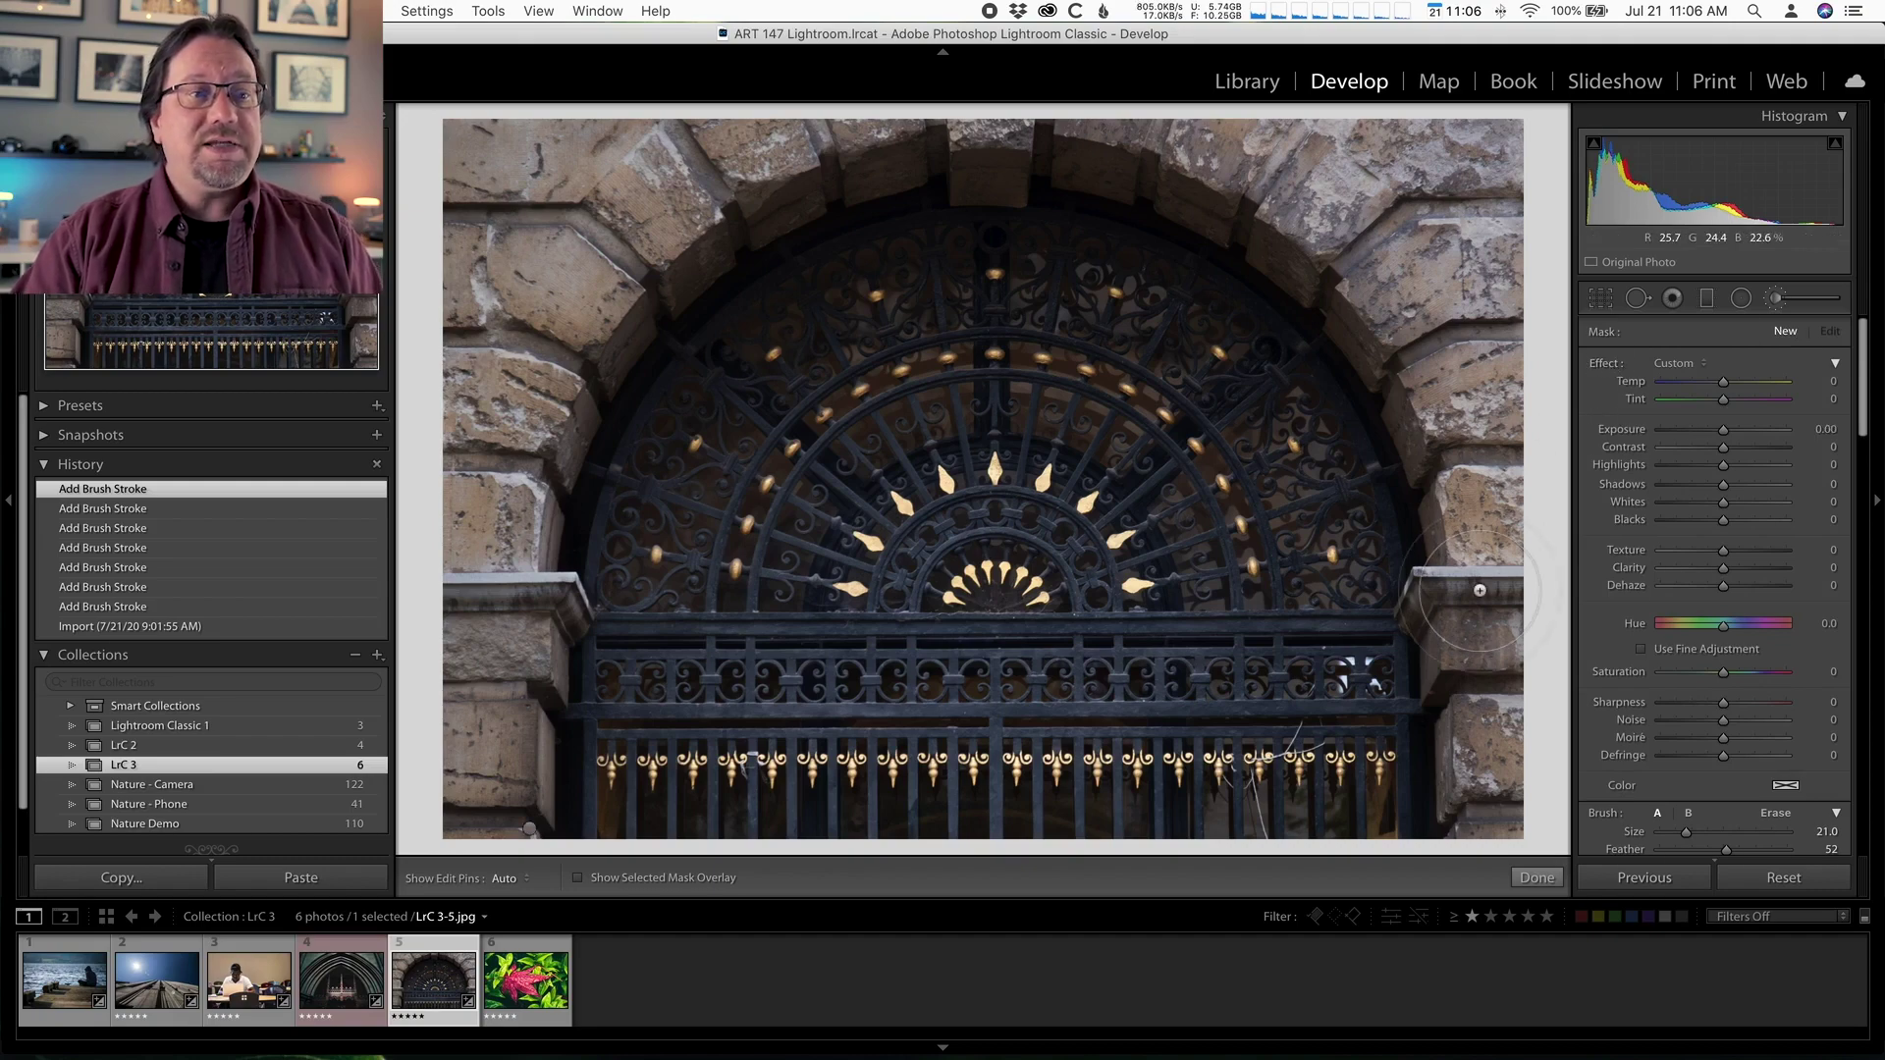
scroll(1010, 582, "down", 4)
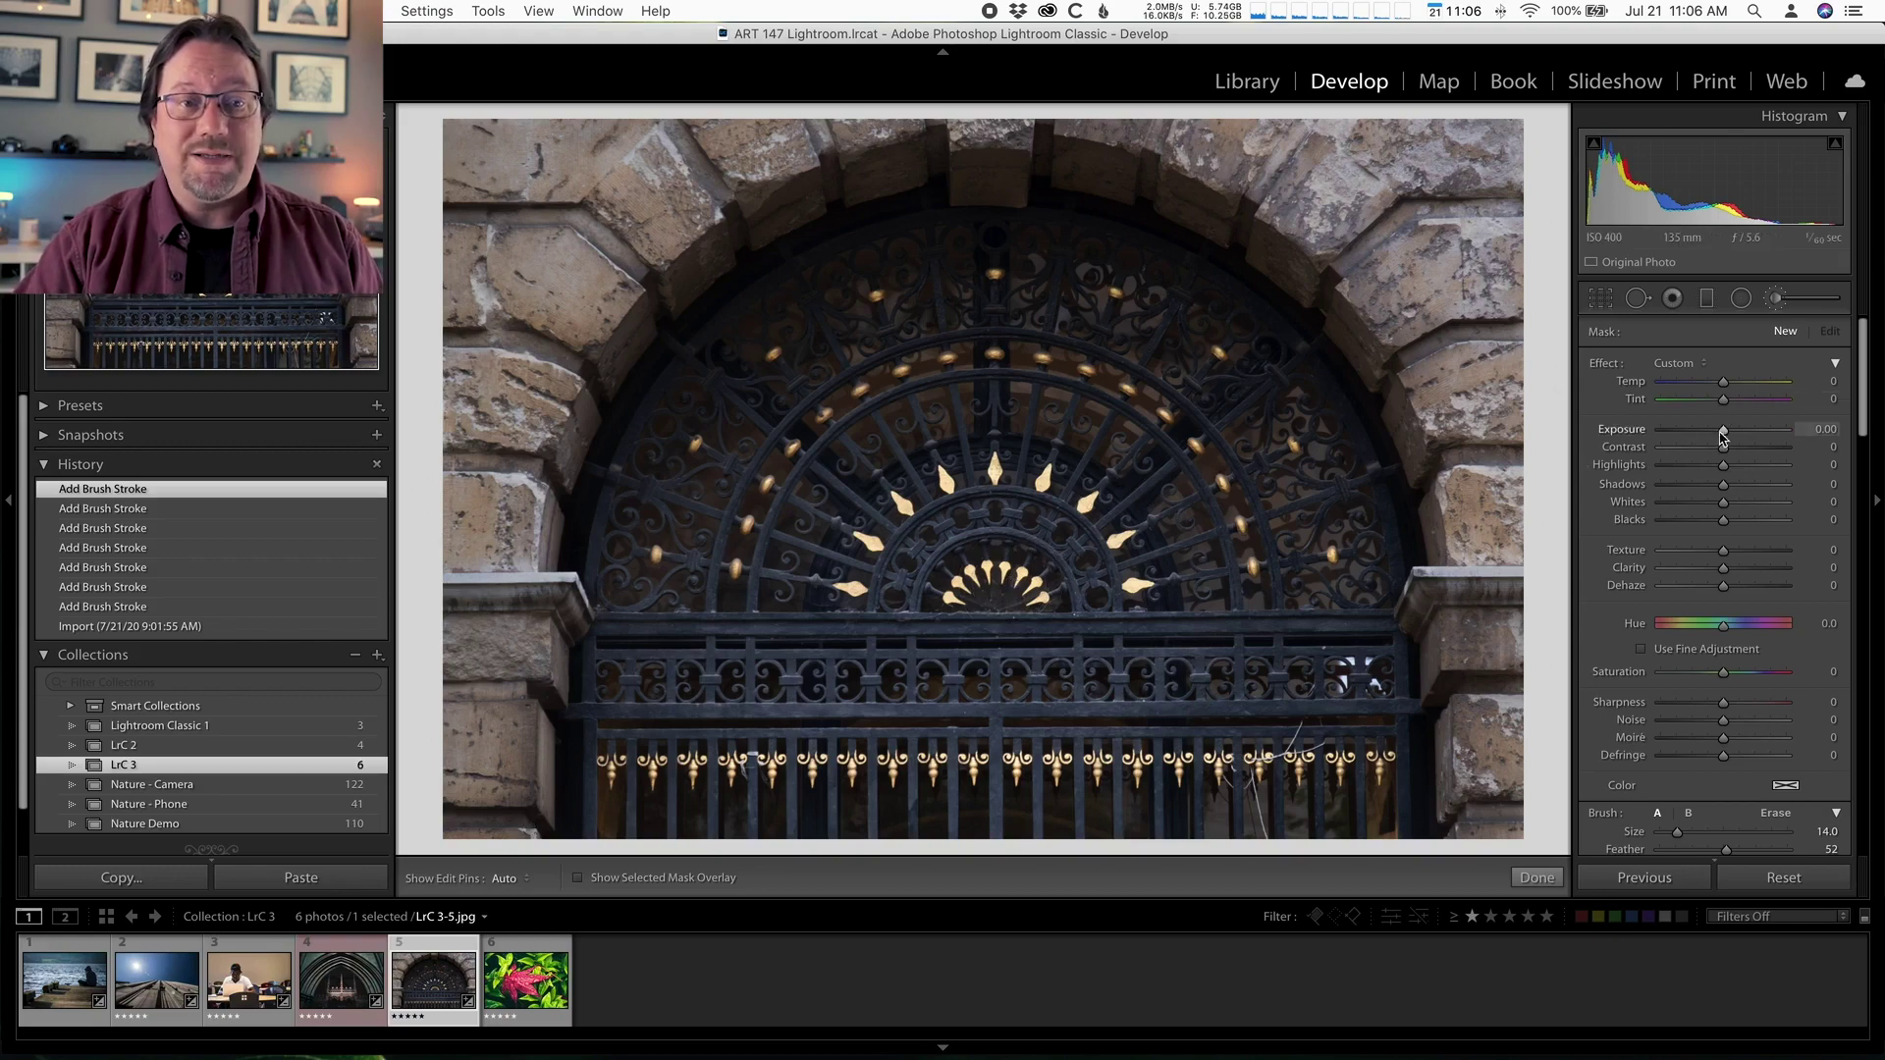
left_click_drag(1725, 436, 1736, 439)
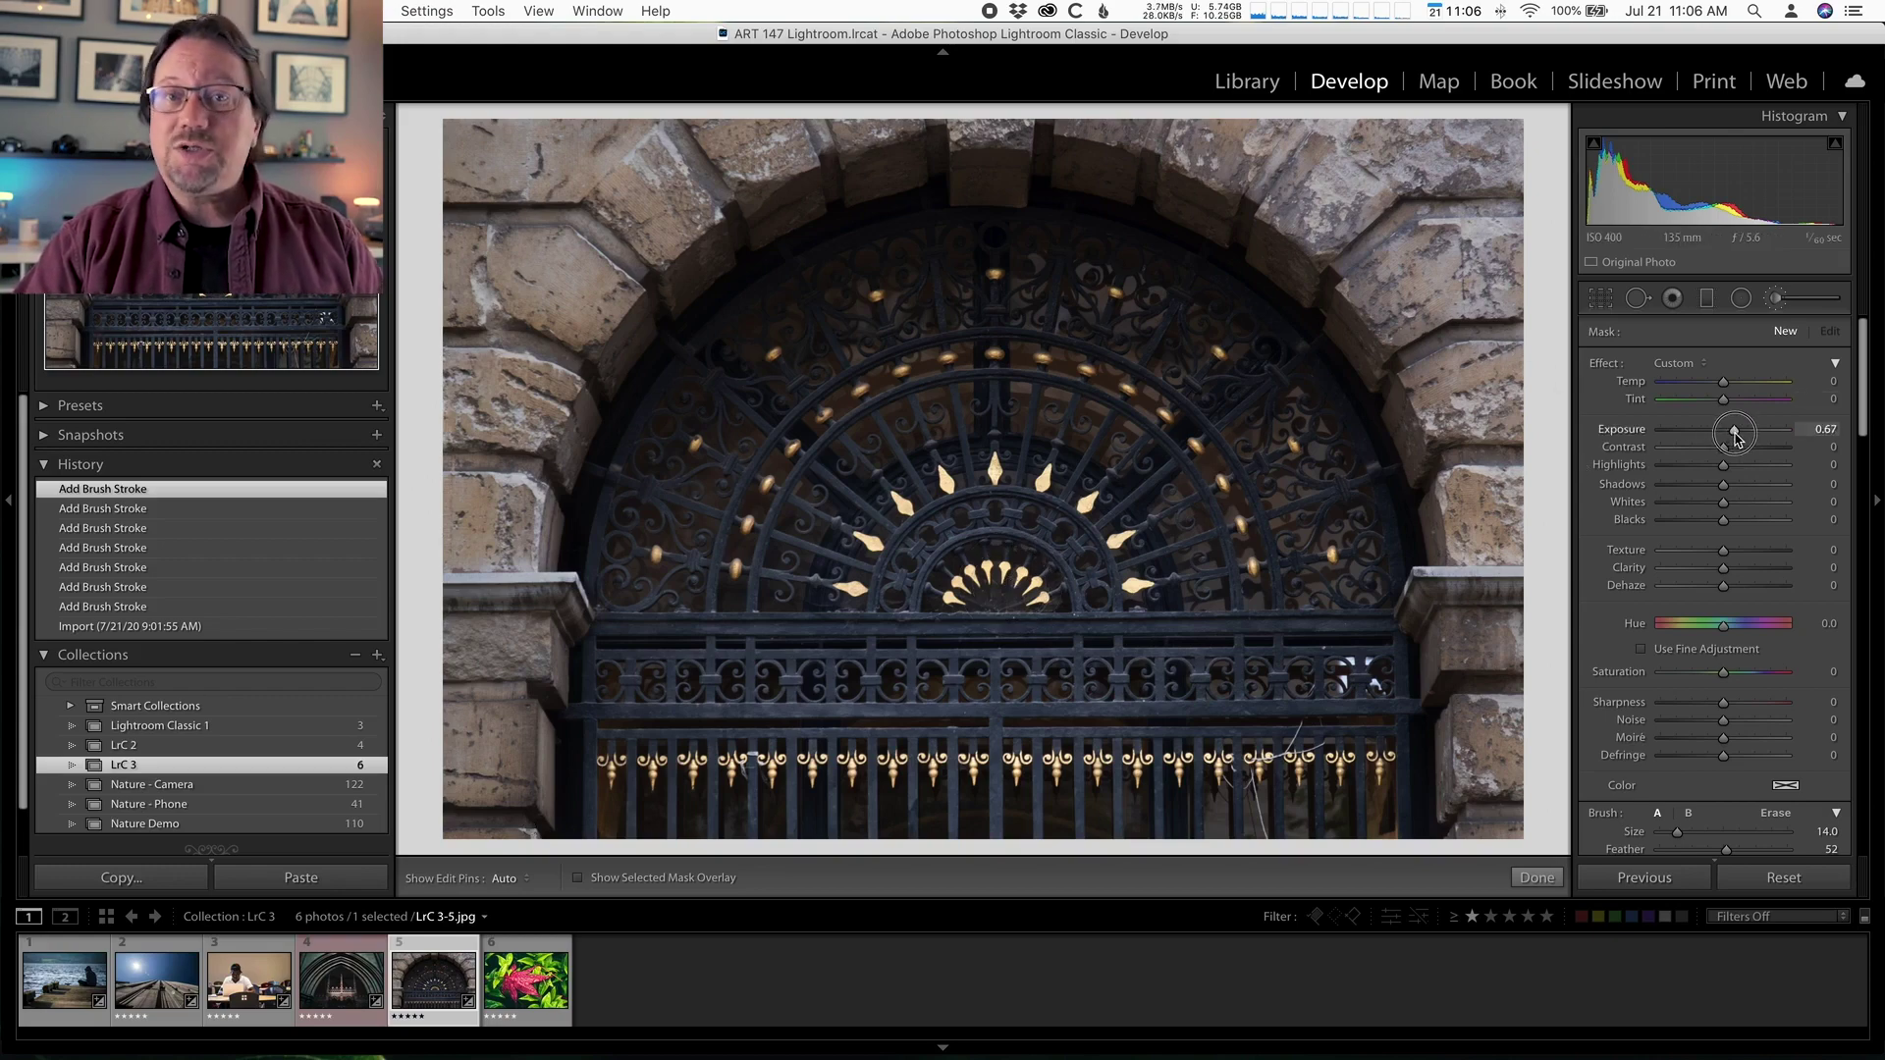
left_click_drag(1740, 438, 1738, 439)
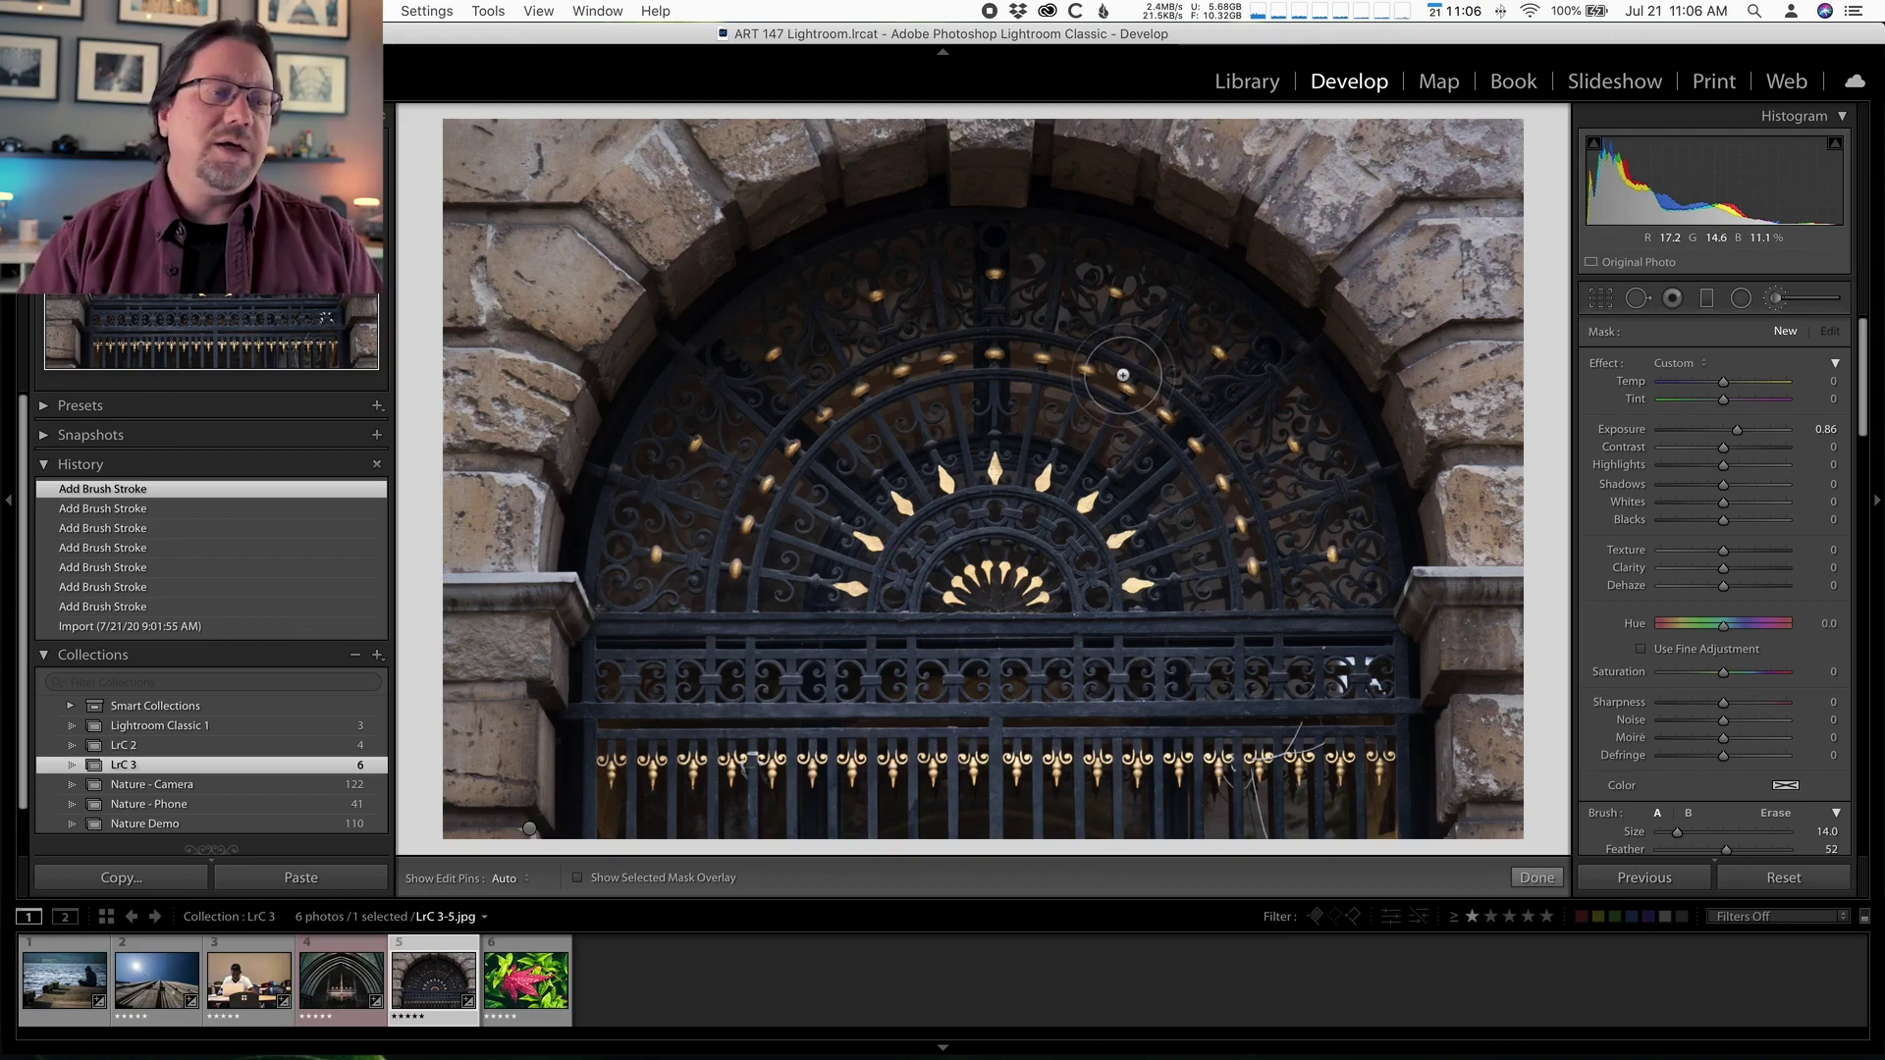
Step: Paint the brightening mask over the iron gate, from the lower bars up to the arched top, enlarging the brush to 22.0
left_click_drag(973, 269, 1088, 269)
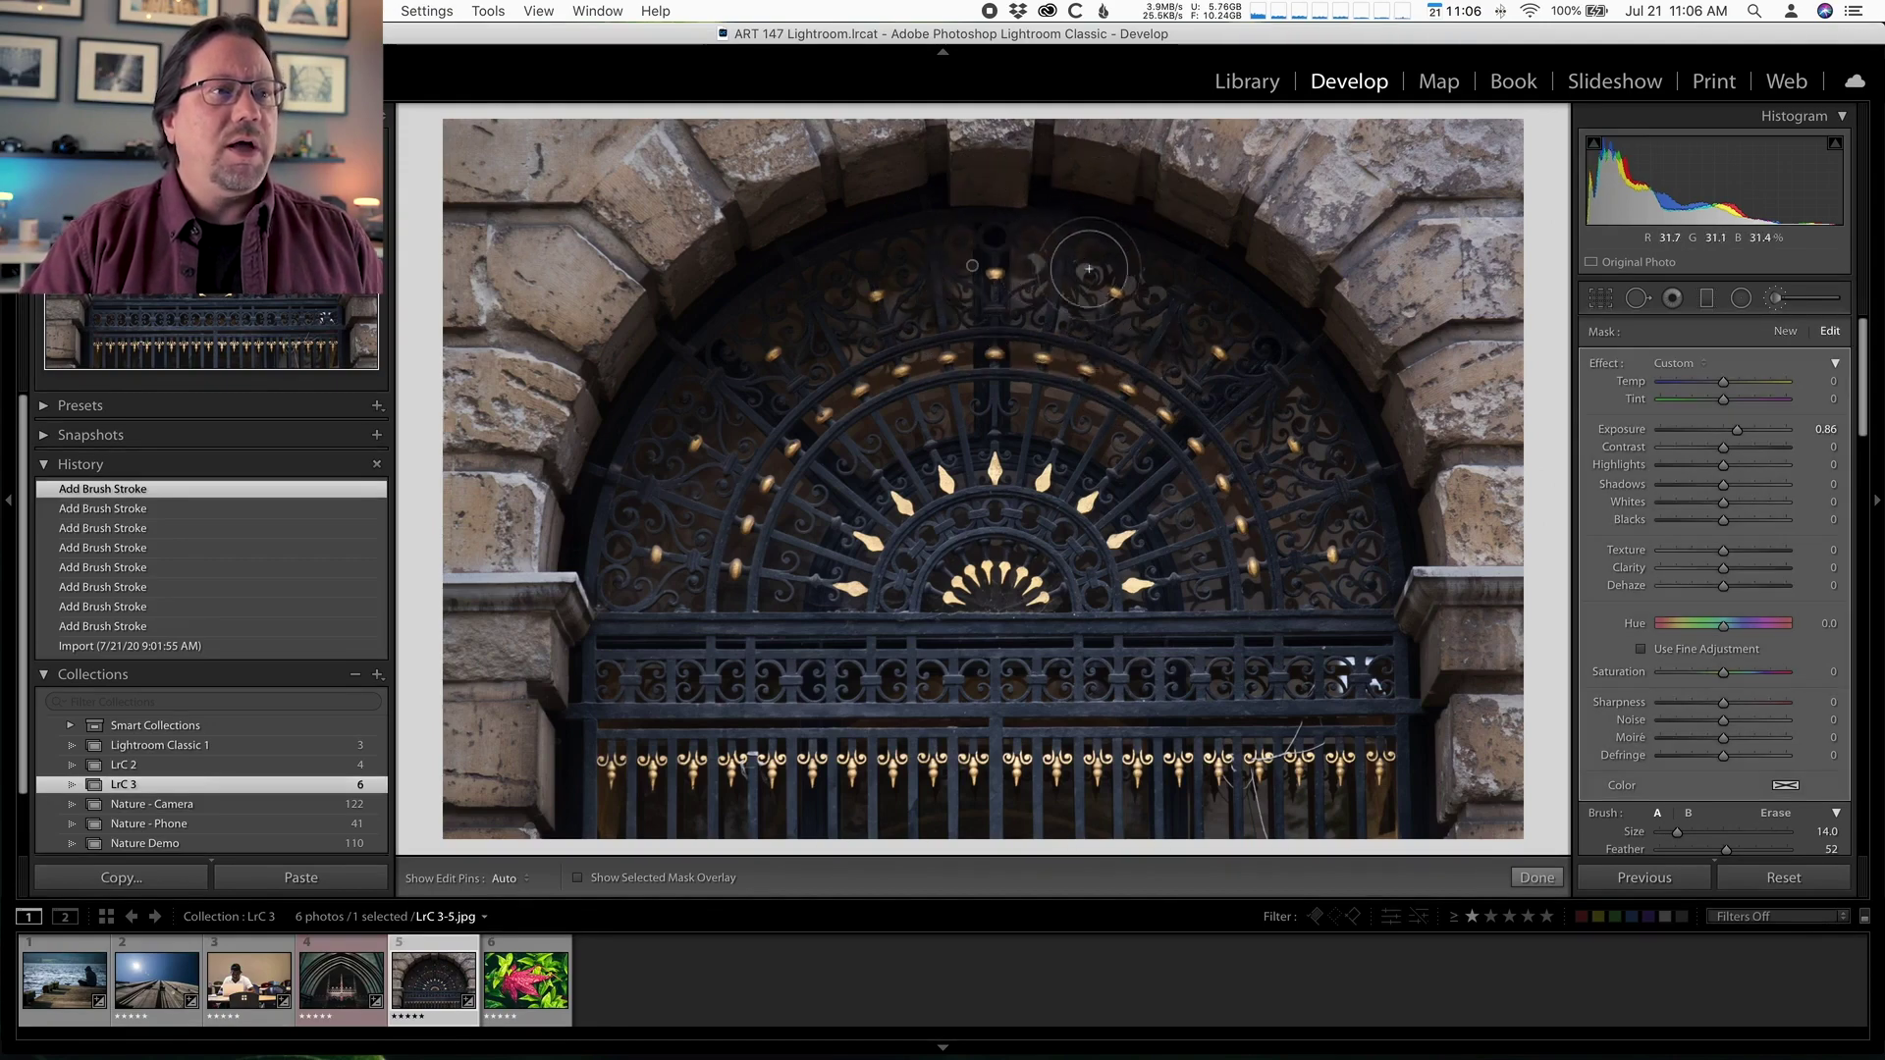
key("super+z")
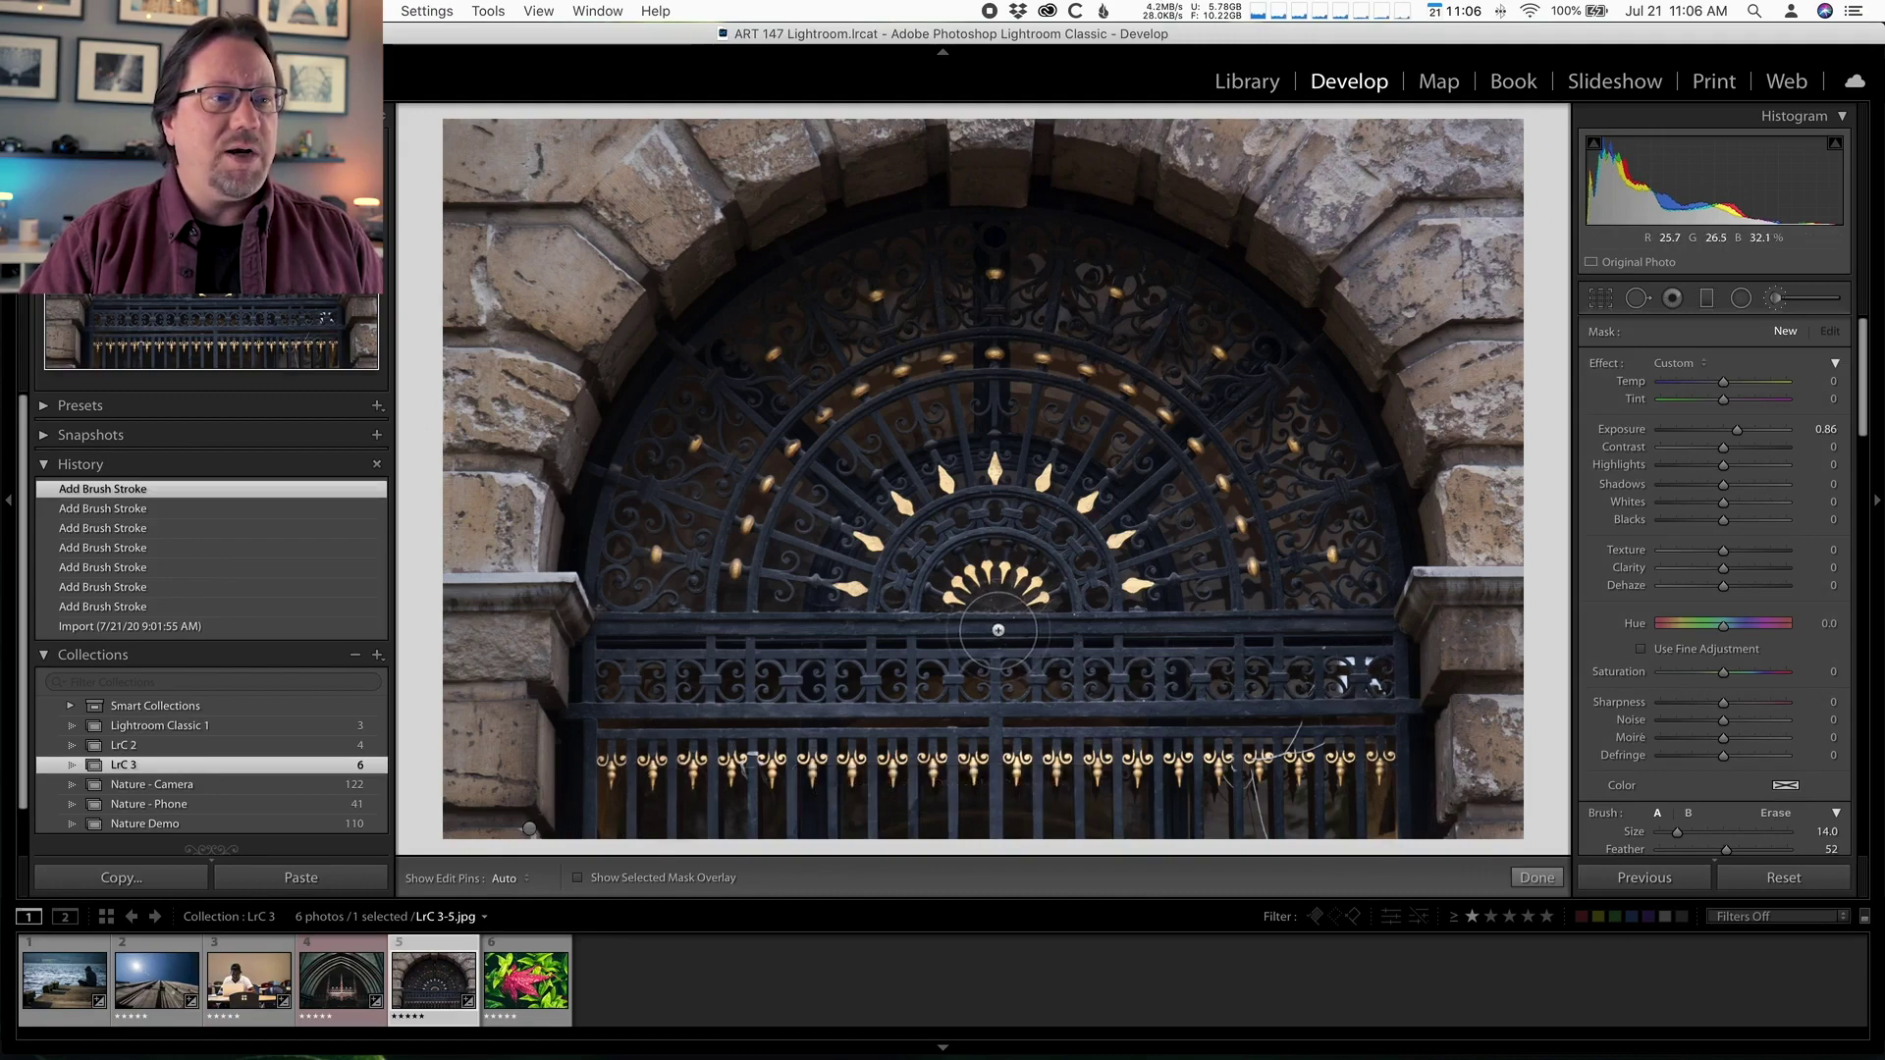
key("h")
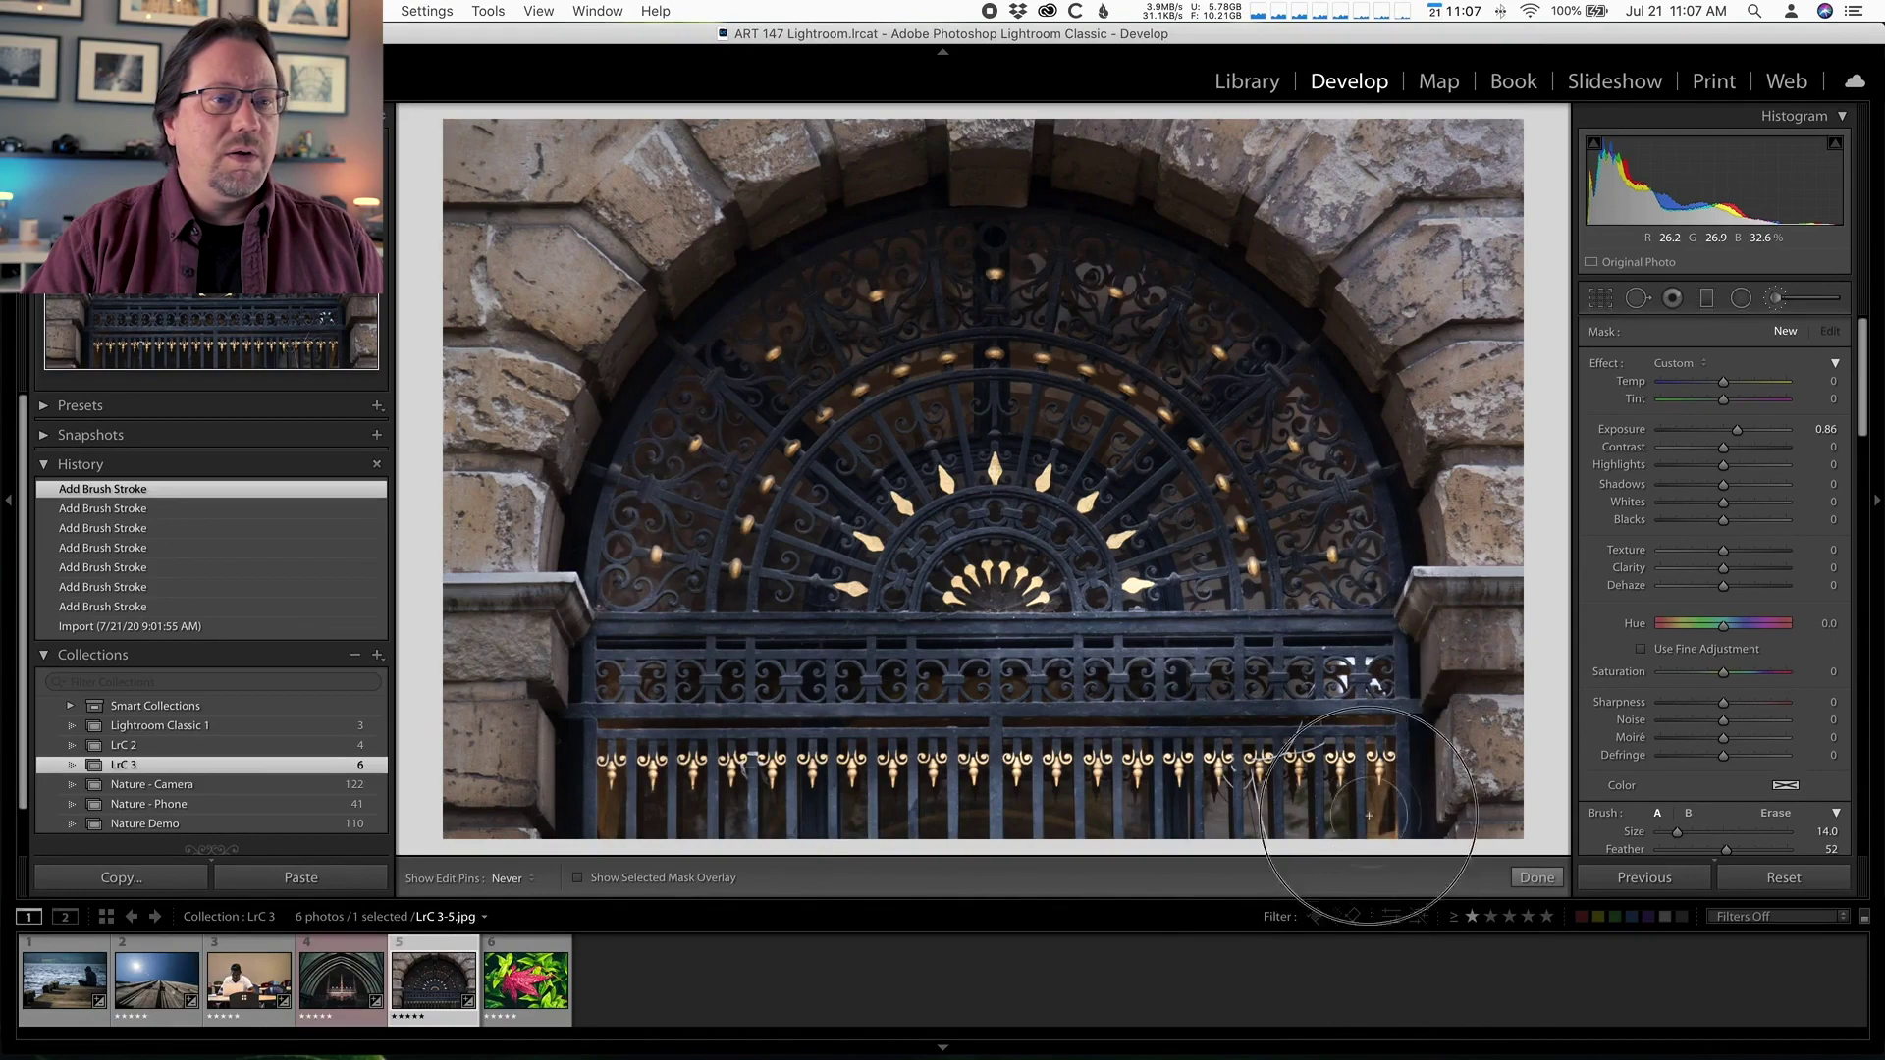
left_click_drag(1244, 882, 1176, 640)
key("]")
key("]")
key("]")
key("]")
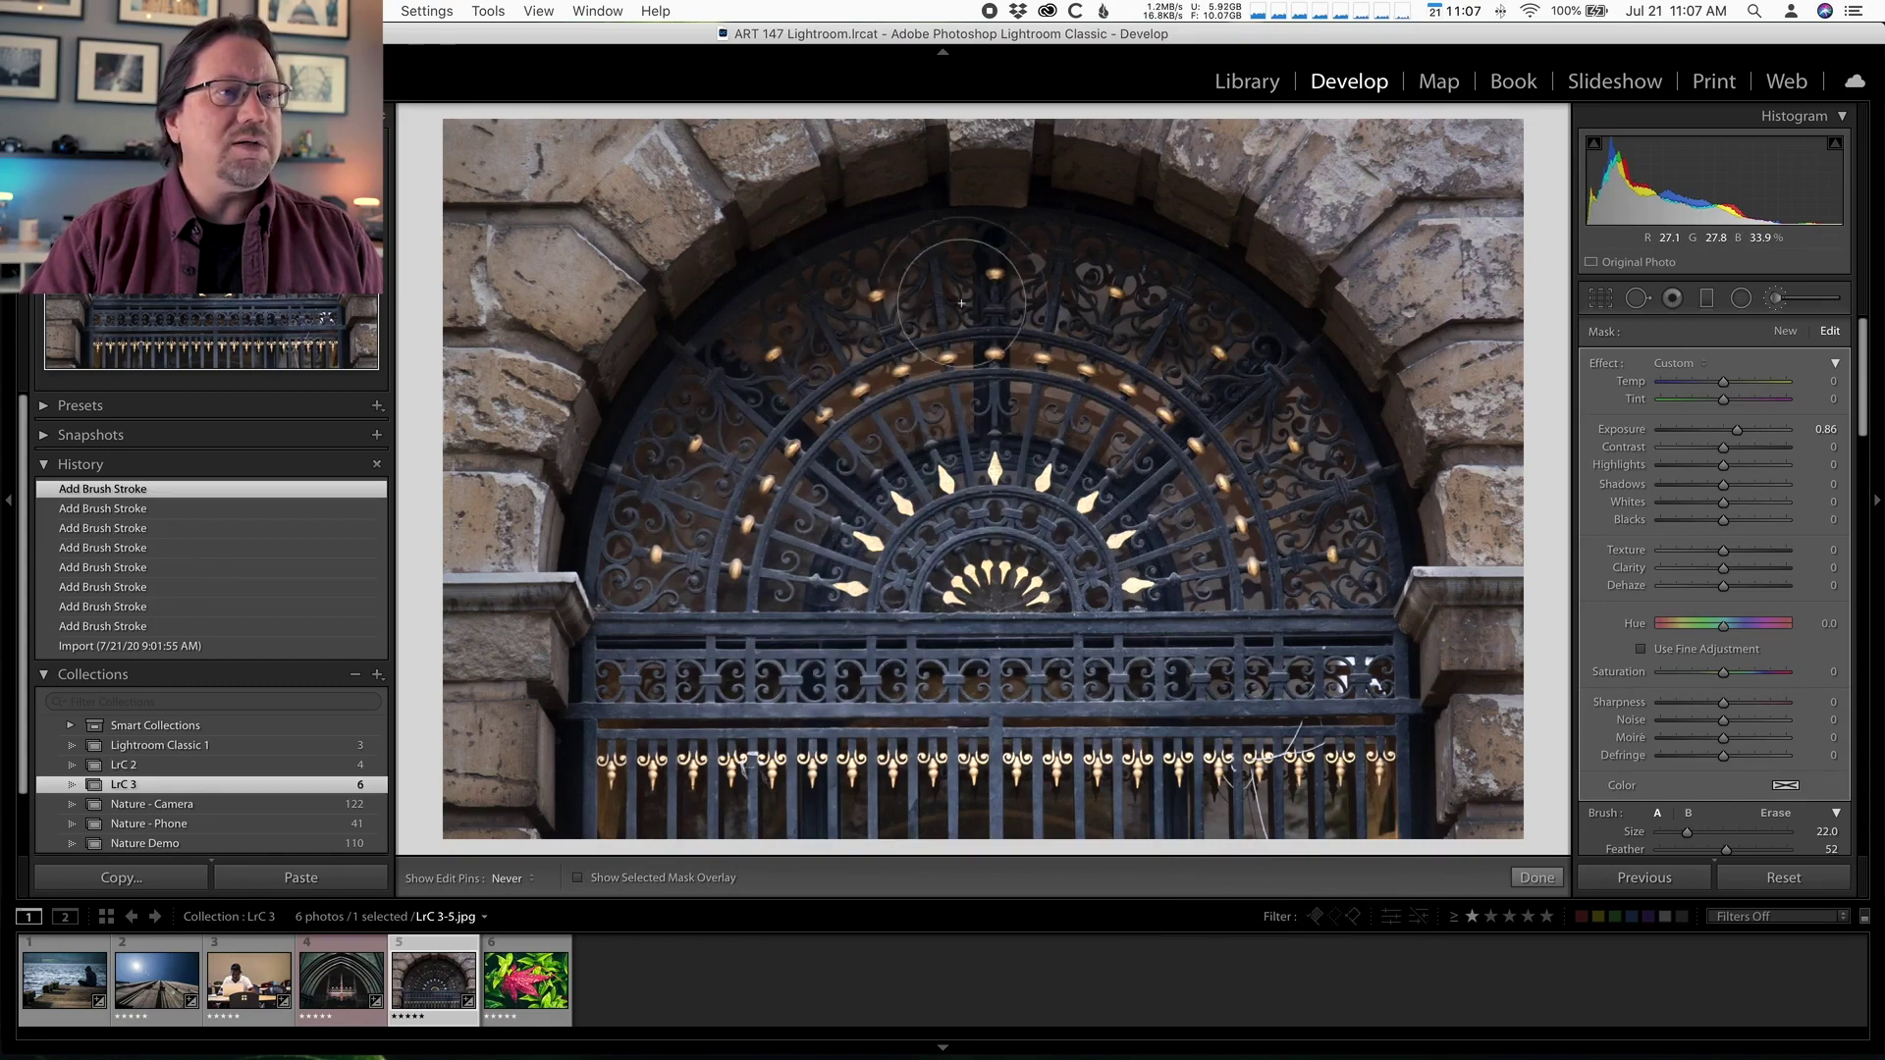
mouse_move(1267, 457)
left_mouse_down()
mouse_move(1016, 361)
mouse_move(1038, 360)
left_mouse_up()
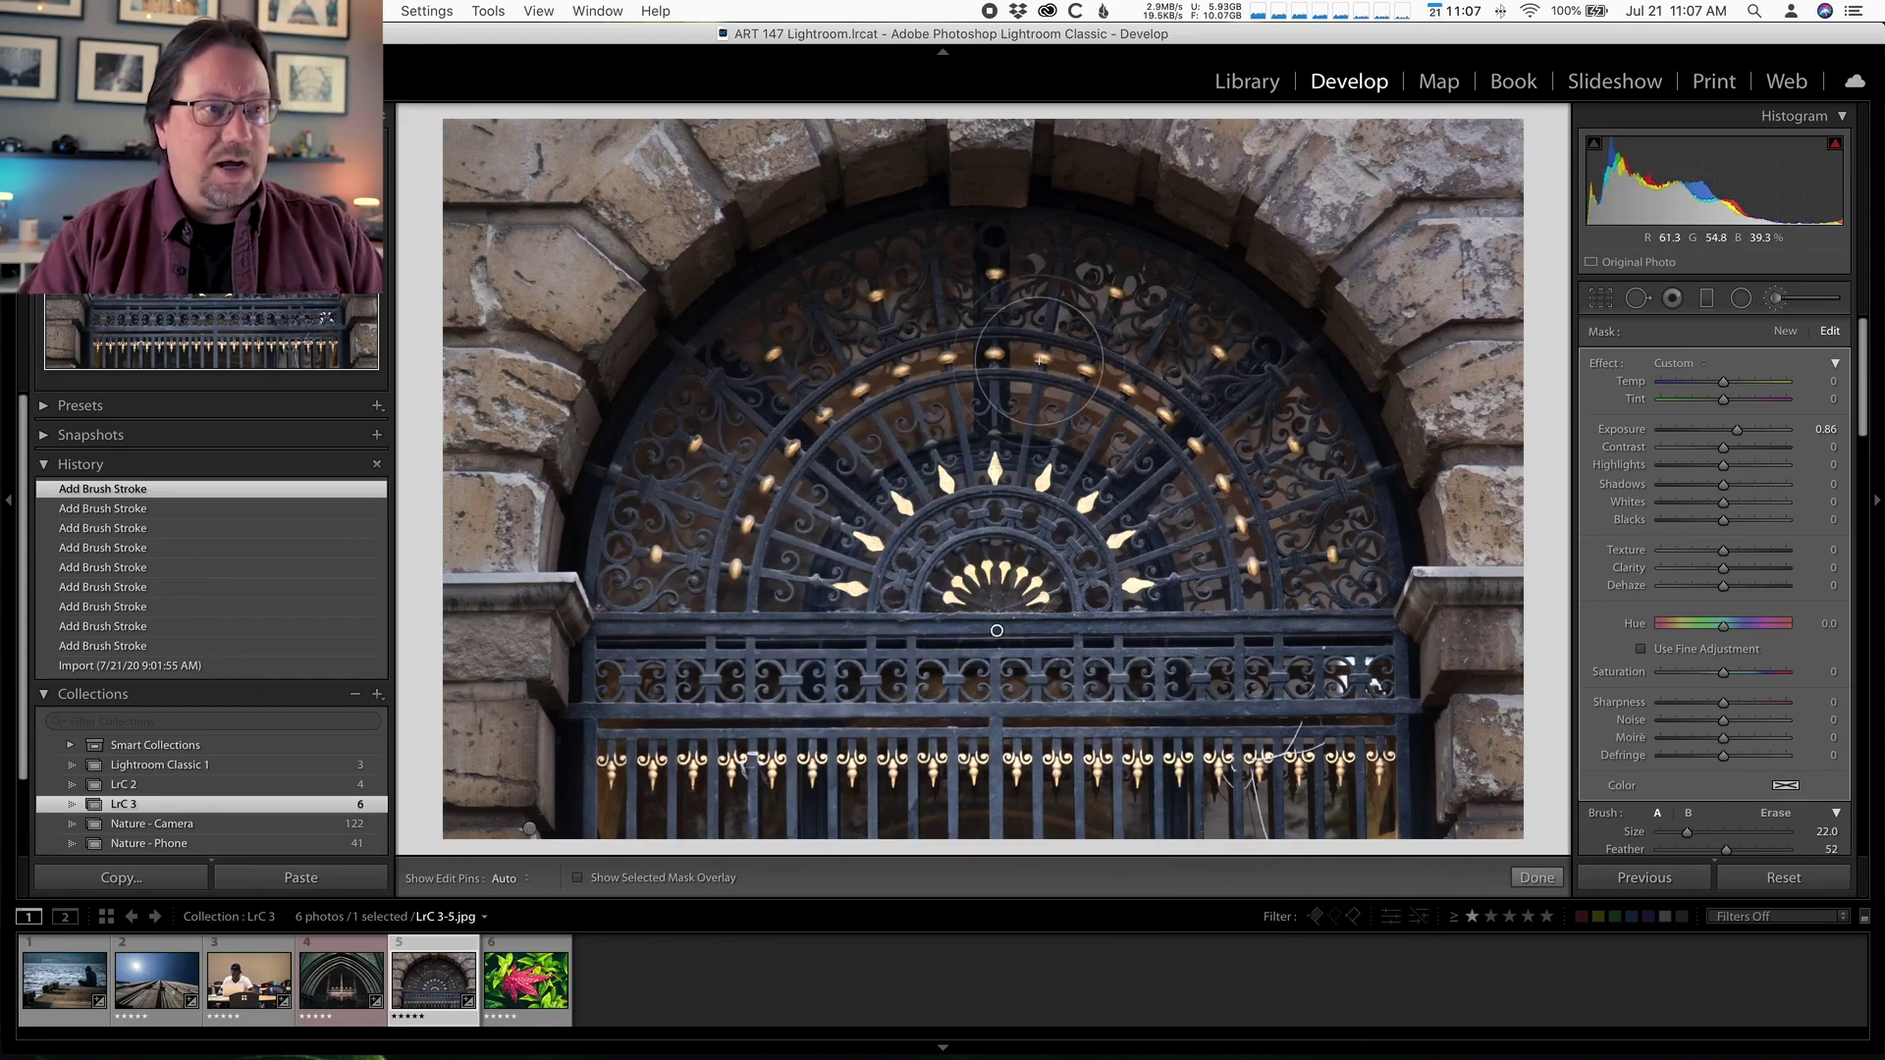
Step: Show the mask overlay and paint the remaining ironwork near the right side of the gate's arch
key("h")
key("o")
key("h")
left_click_drag(1320, 514, 1321, 556)
Step: Erase the mask spill over the stone pillar along the gate's lower right edge with a small brush
key("alt")
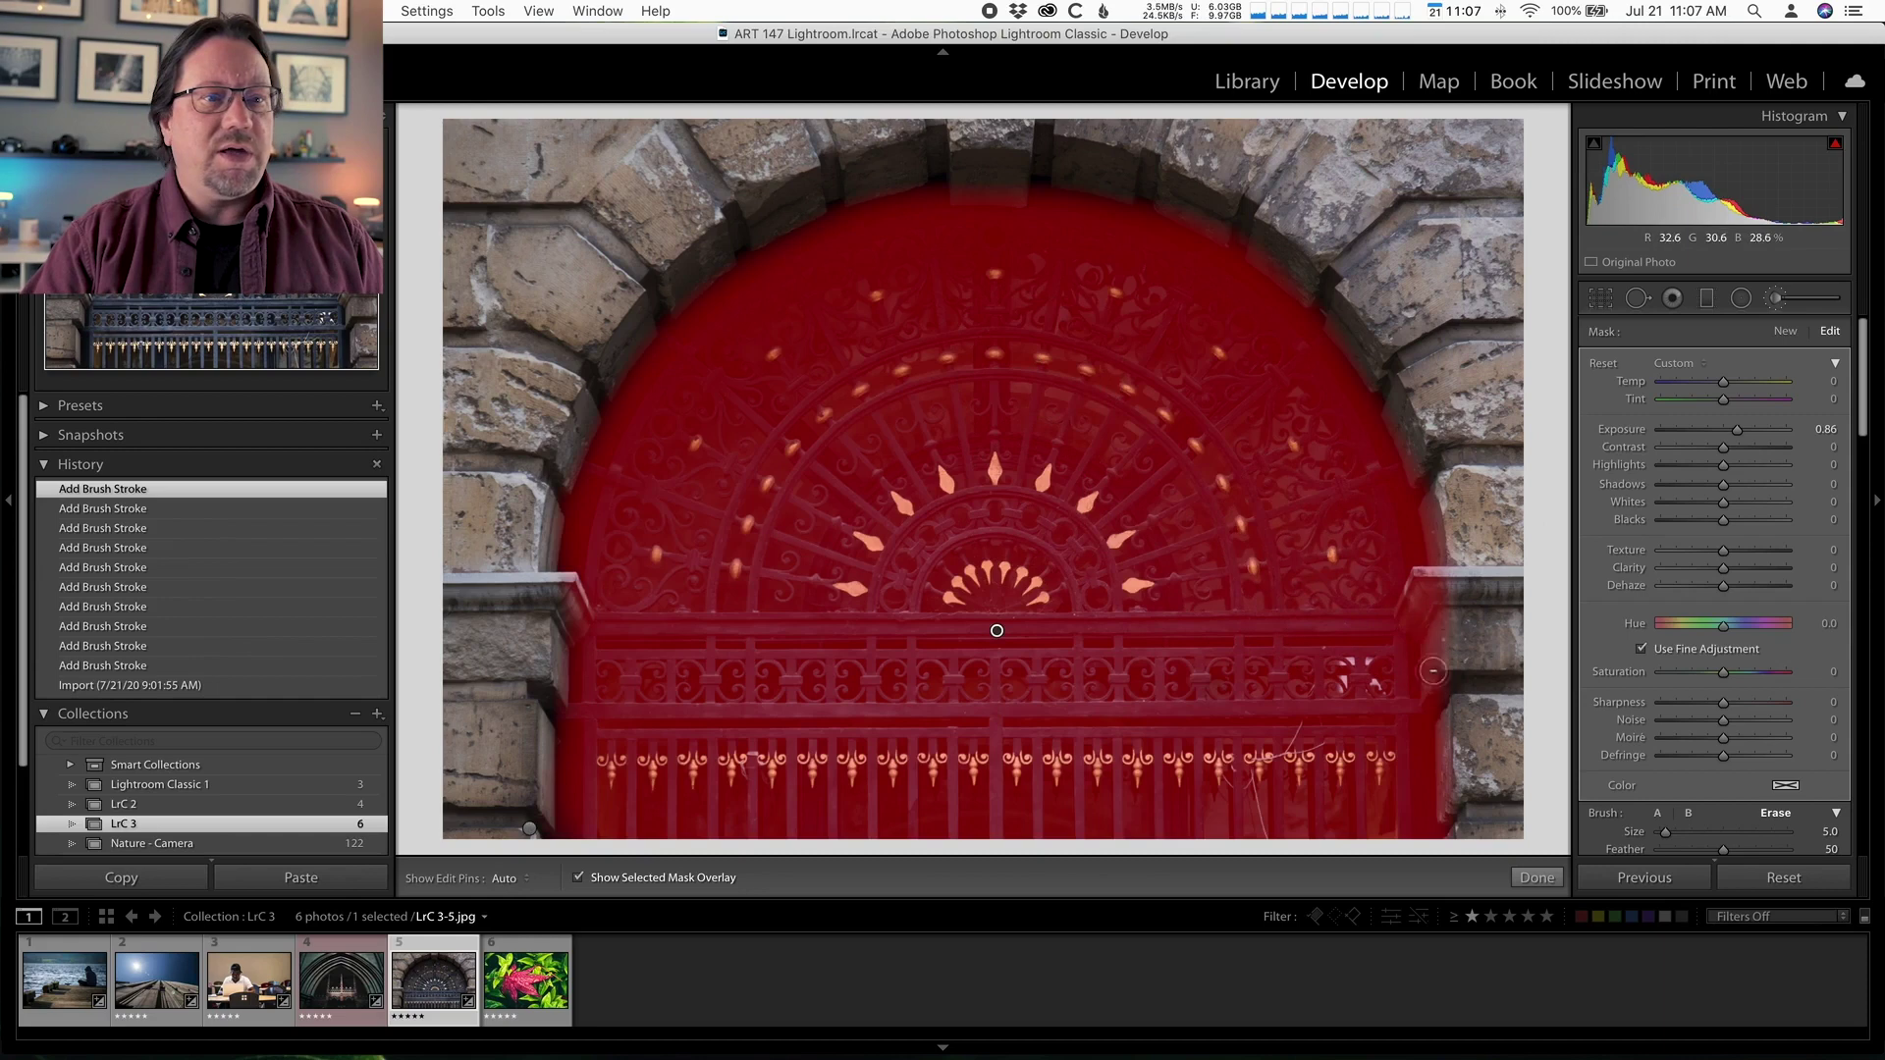
left_click(1776, 812)
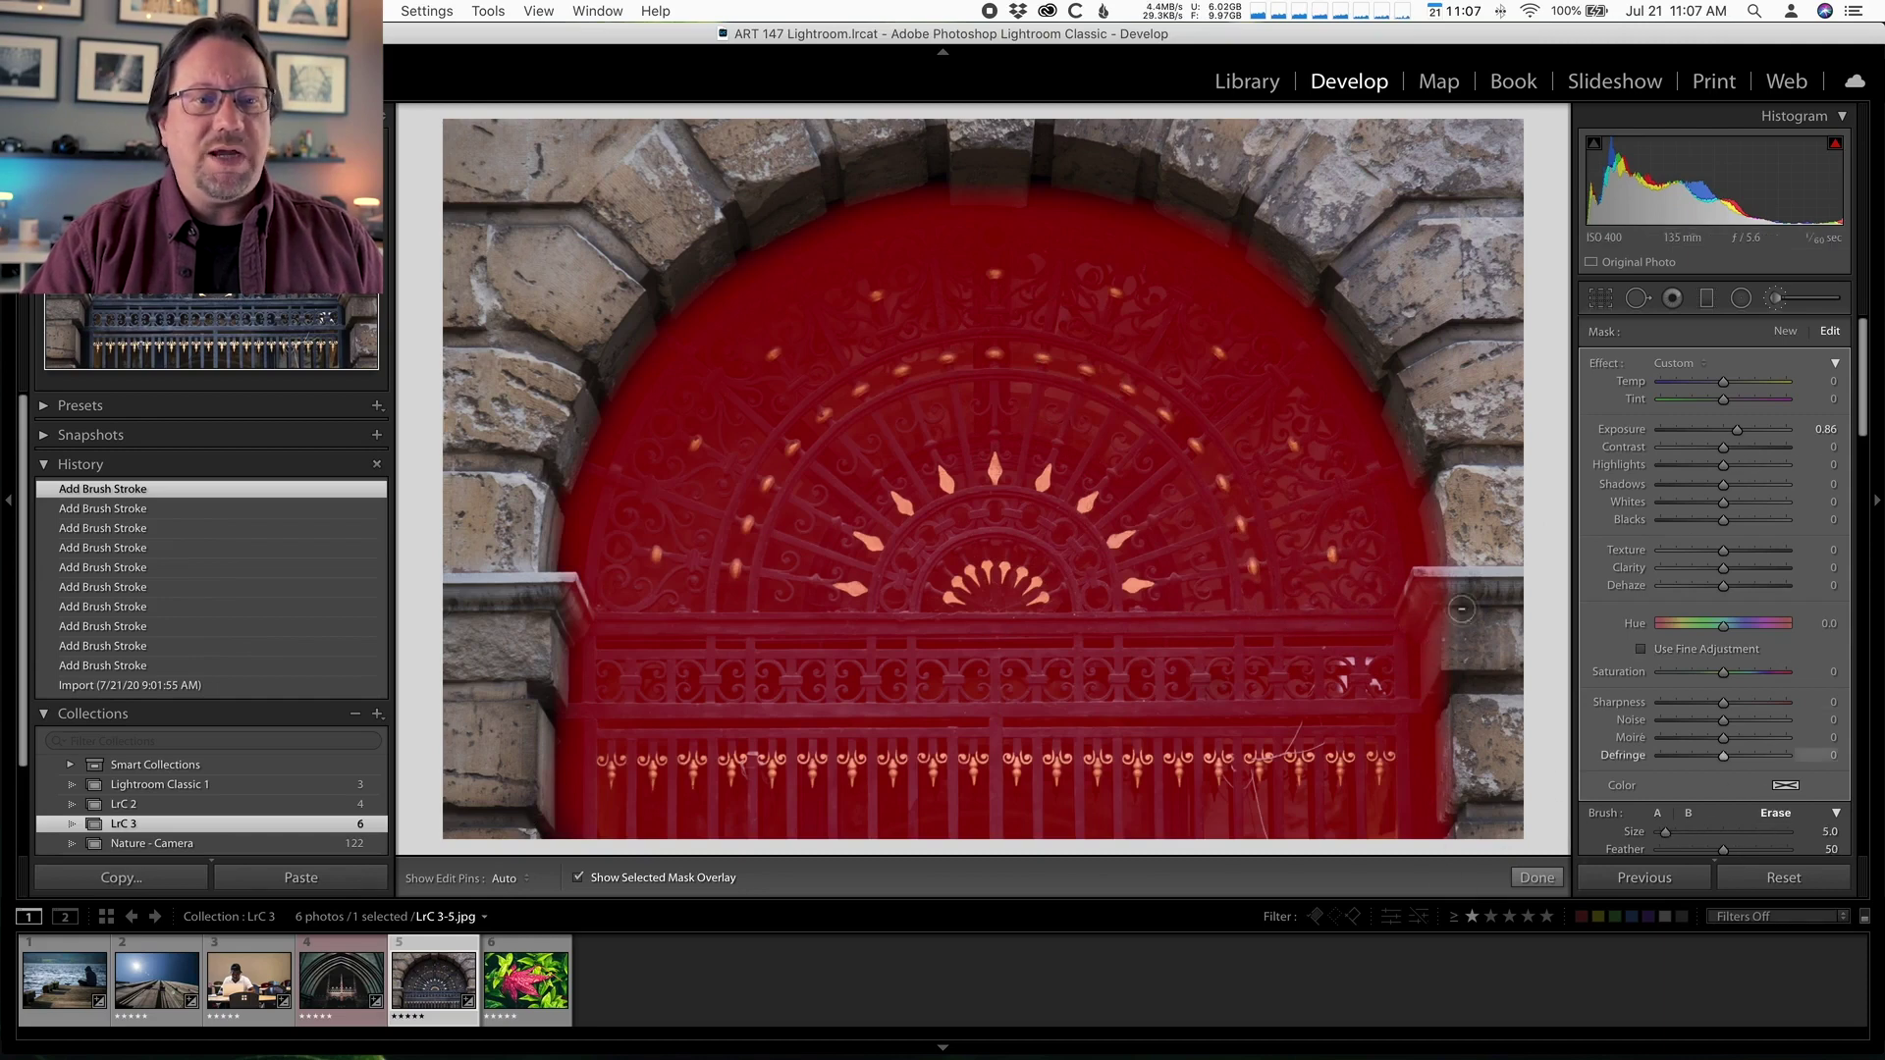
scroll(1429, 625, "down", 1)
key("h")
mouse_move(1422, 647)
left_mouse_down()
mouse_move(1422, 694)
mouse_move(1422, 621)
mouse_move(1433, 703)
mouse_move(1435, 588)
mouse_move(1450, 811)
mouse_move(1443, 703)
mouse_move(1456, 730)
mouse_move(1442, 920)
mouse_move(1418, 766)
left_mouse_up()
key("alt")
Step: Return to brush A at size 7.0 and paint the gate's bottom right edge back into the mask
scroll(1418, 766, "down", 5)
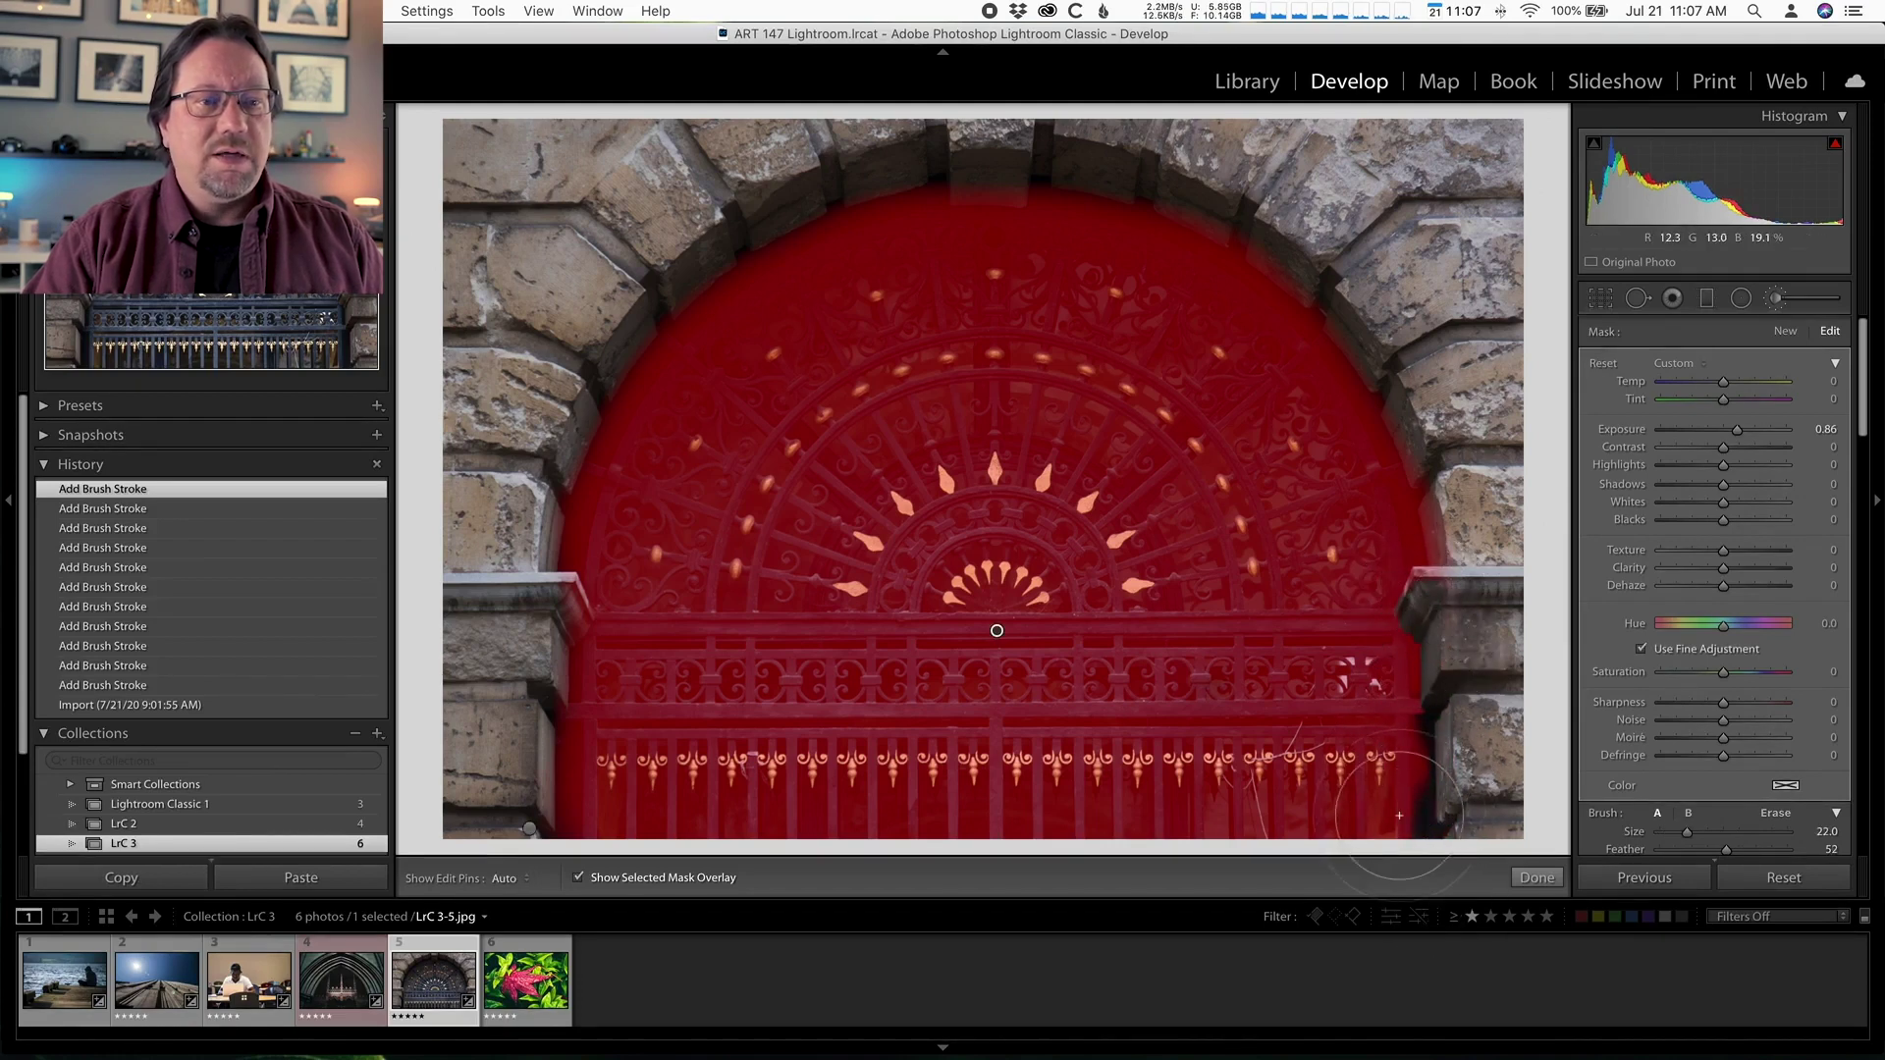
scroll(1364, 779, "up", 4)
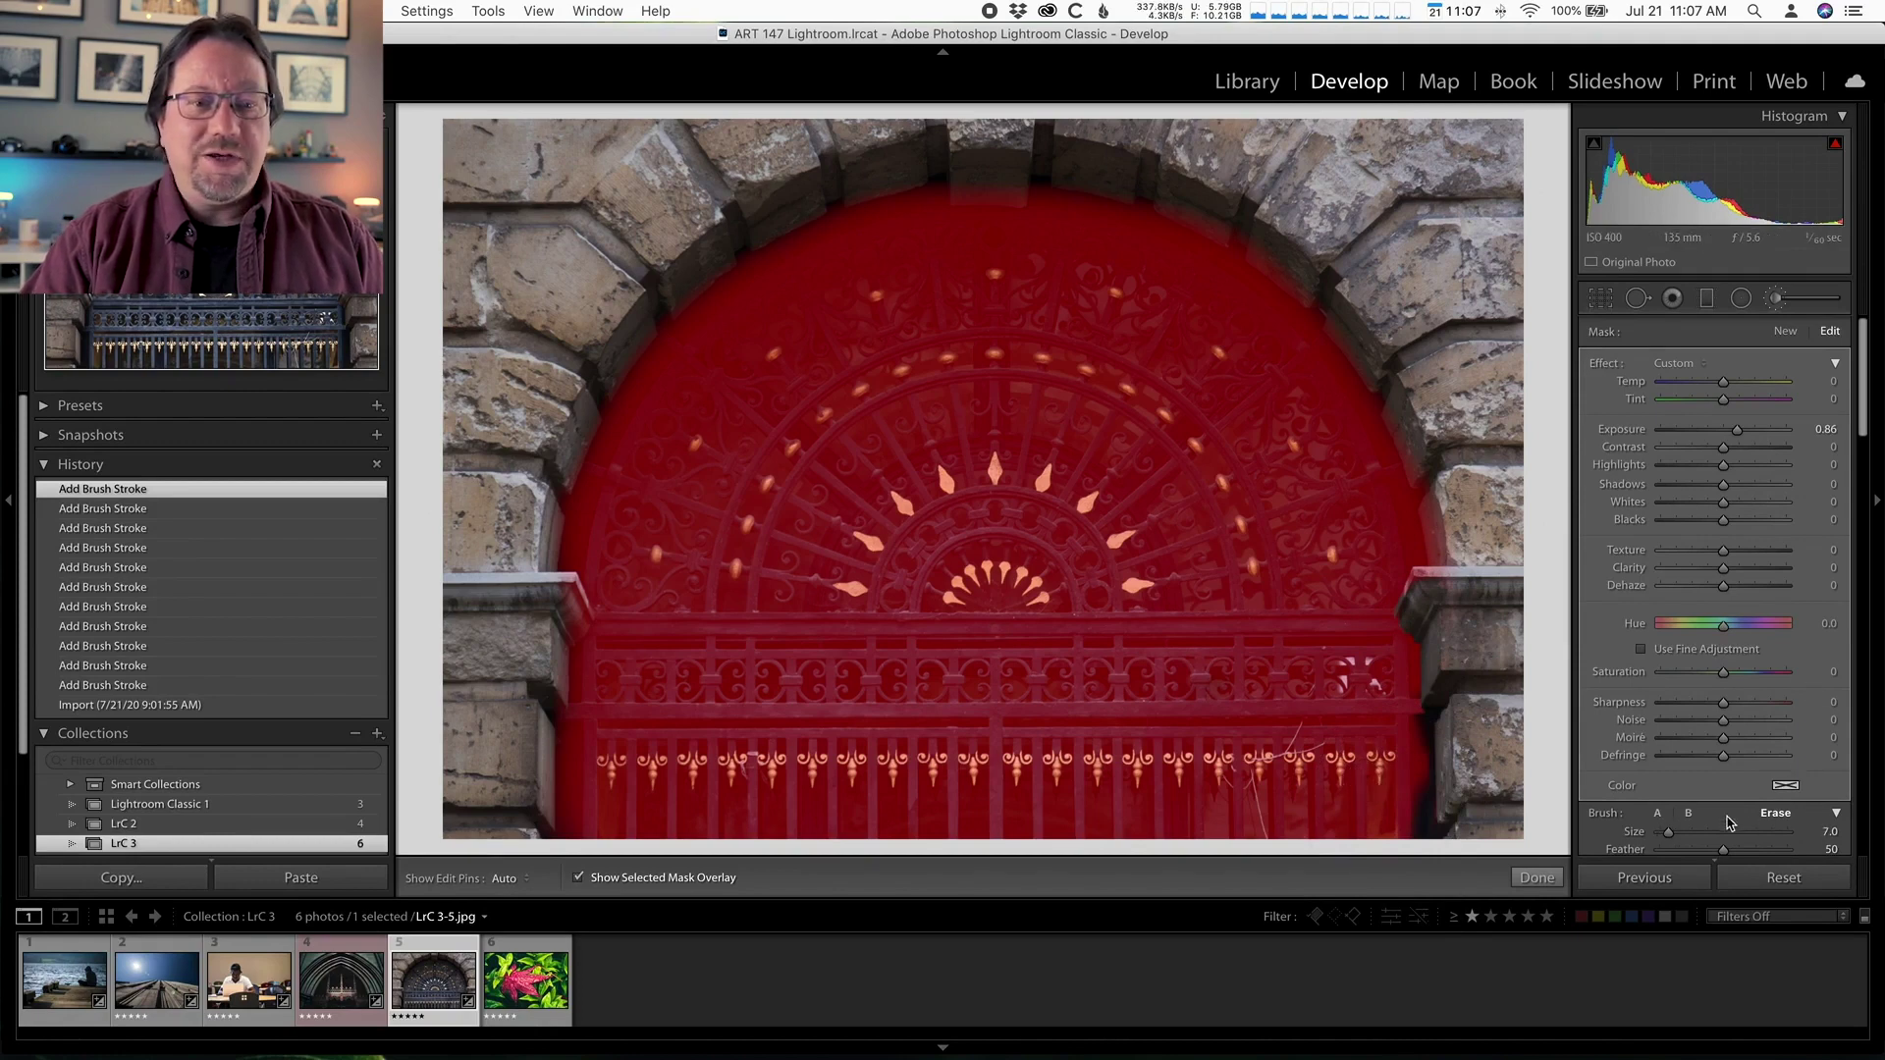
left_click(1659, 813)
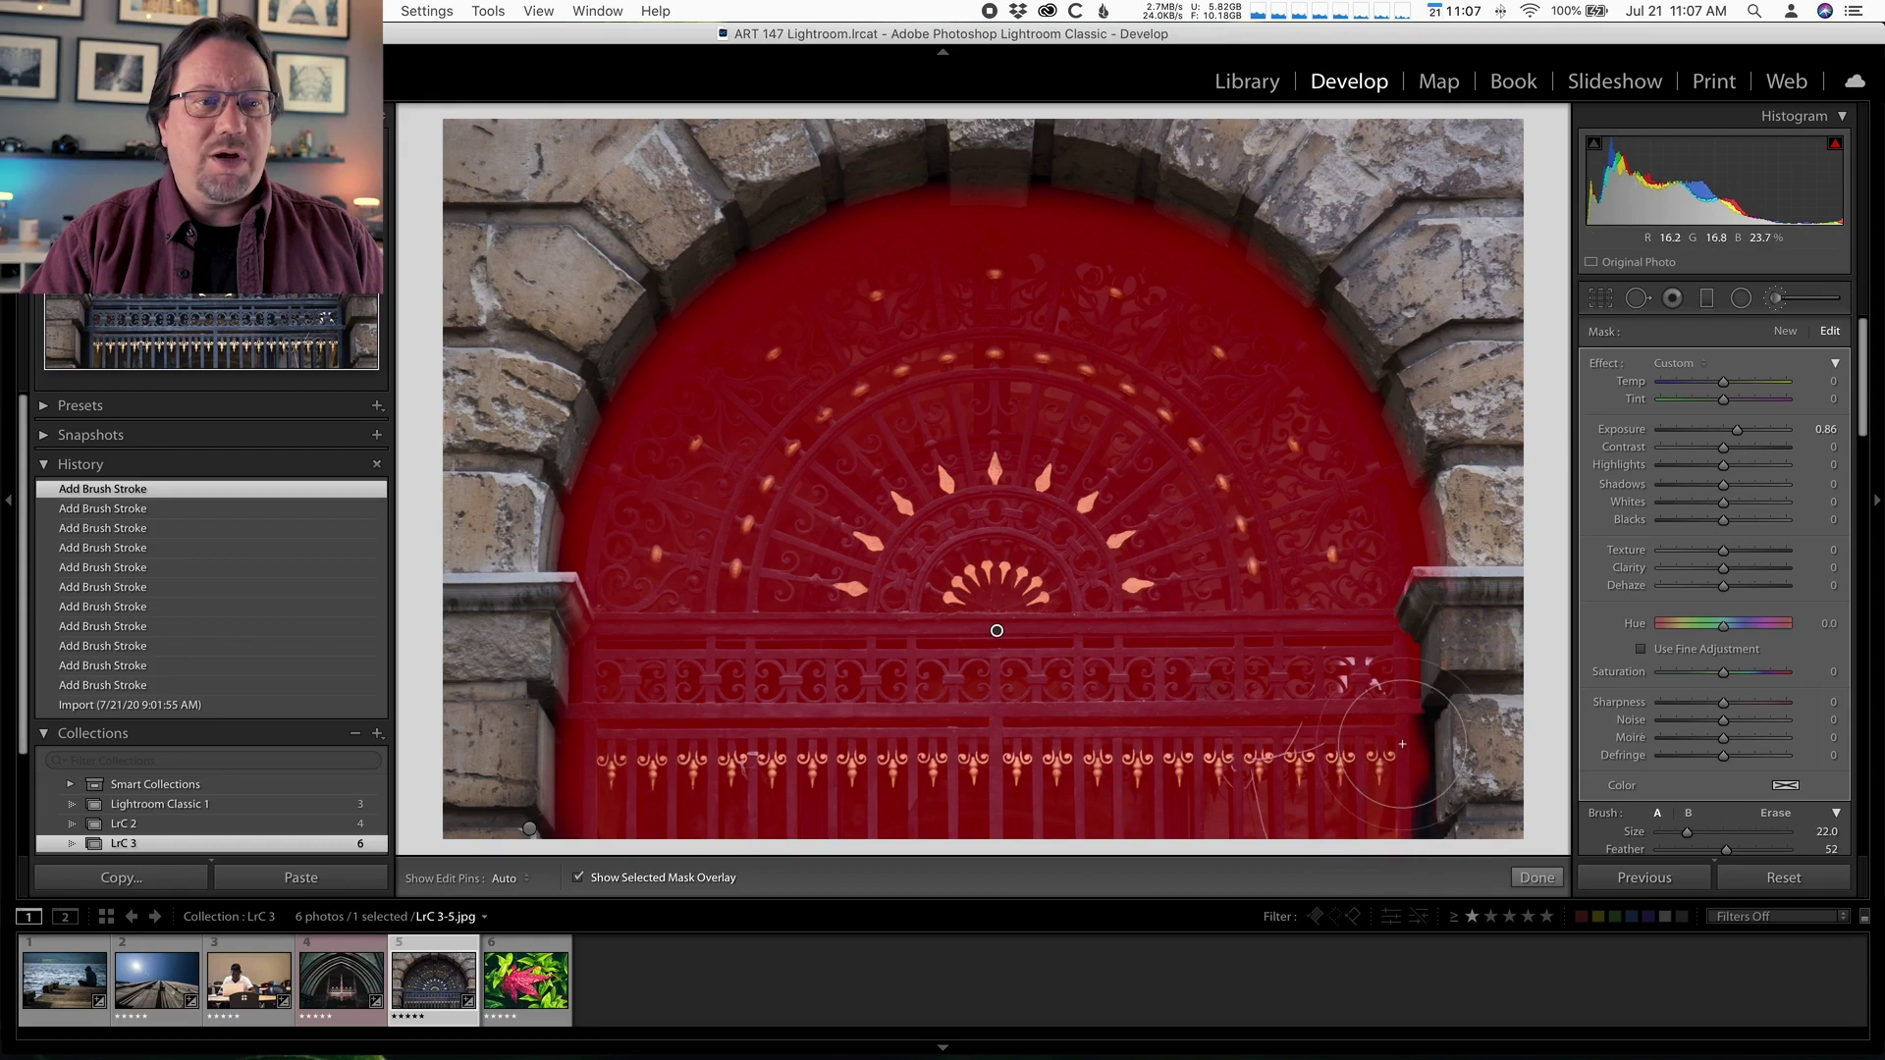
scroll(1402, 747, "down", 5)
key("h")
left_click_drag(1417, 778, 1414, 800)
key("h")
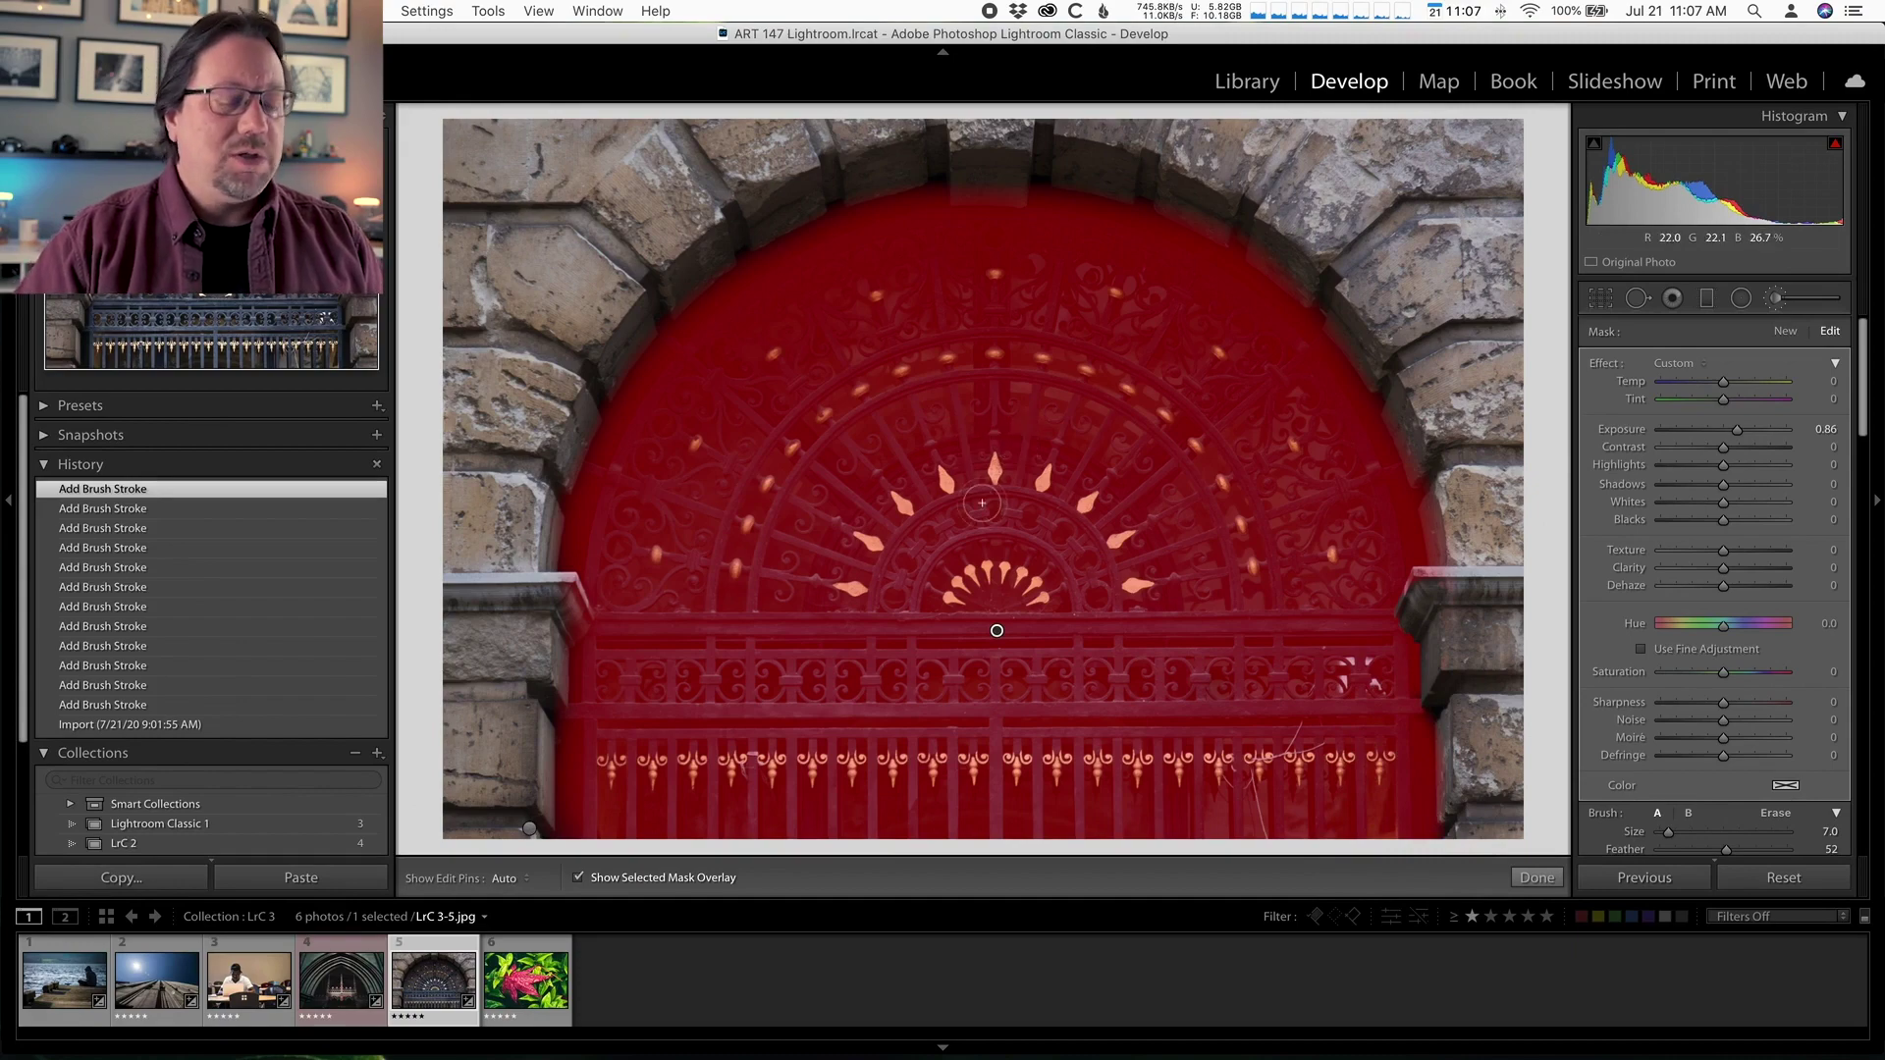
Step: Hide the mask overlay and compare the photo's before and after views
key("o")
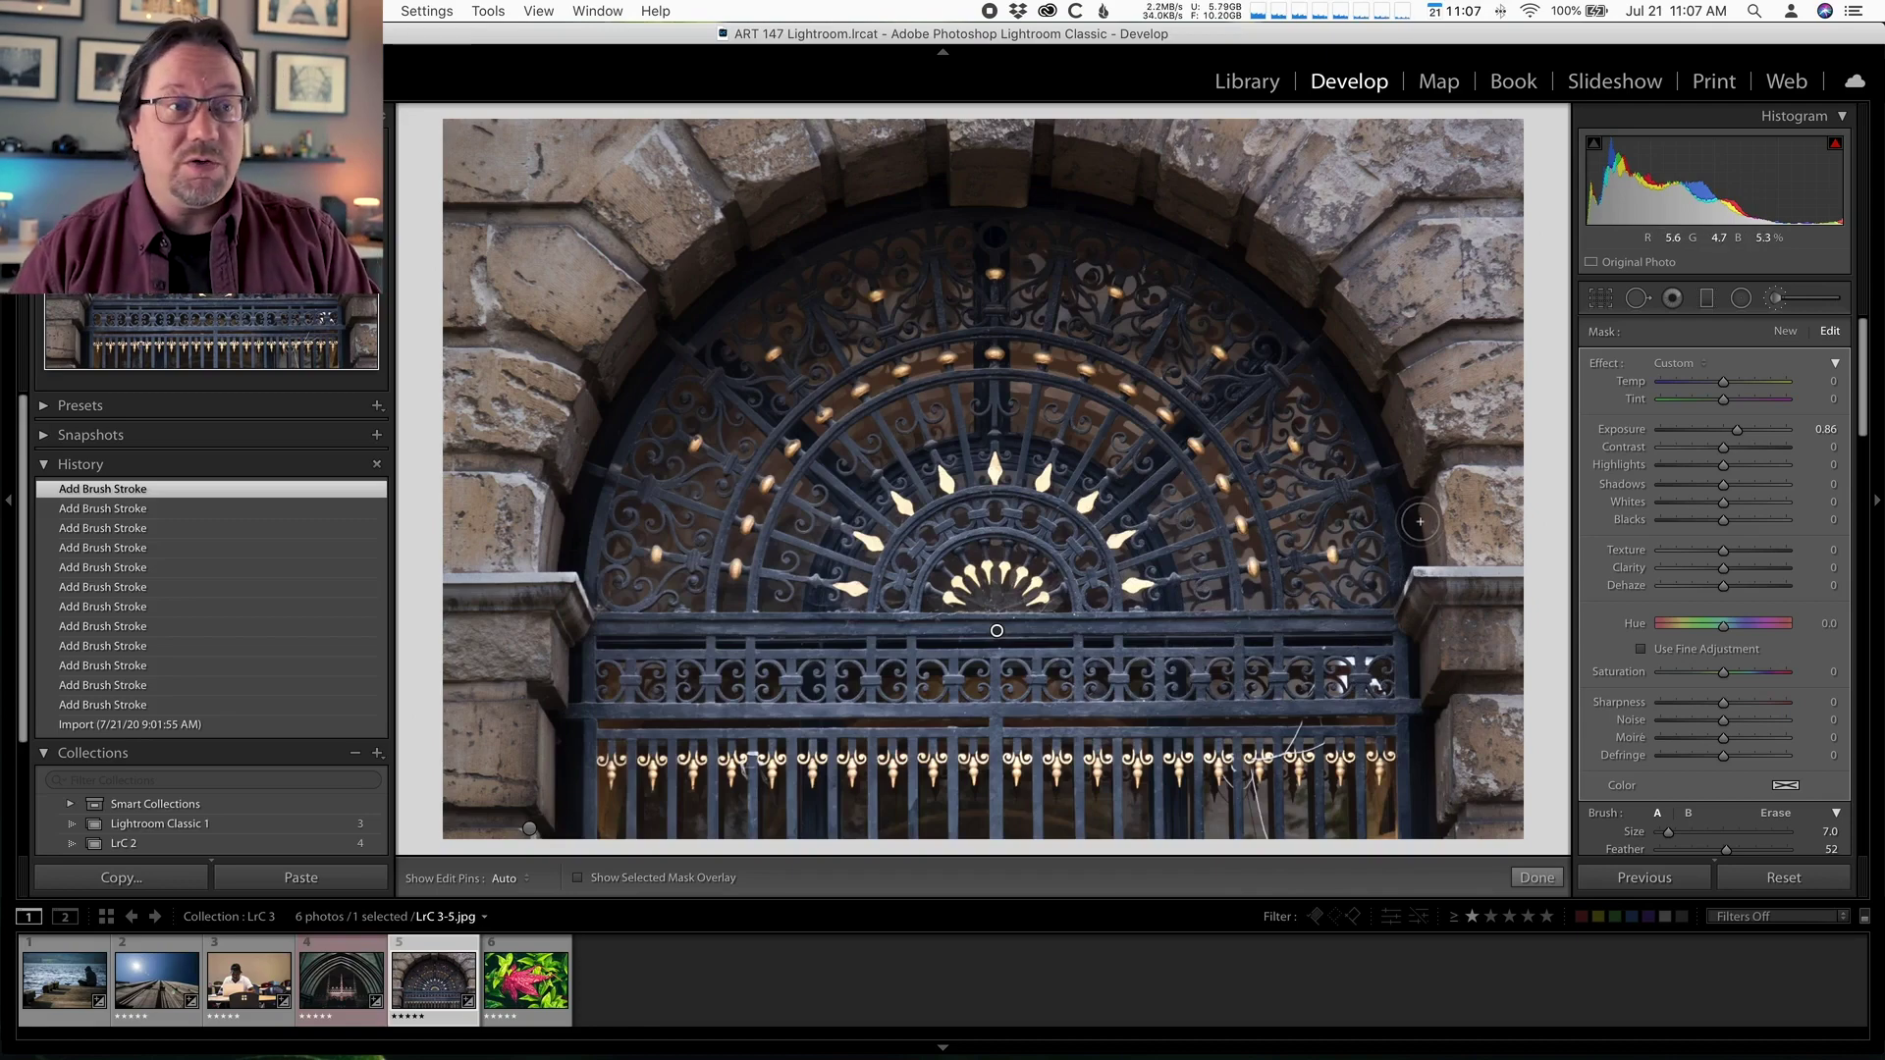
key("backslash")
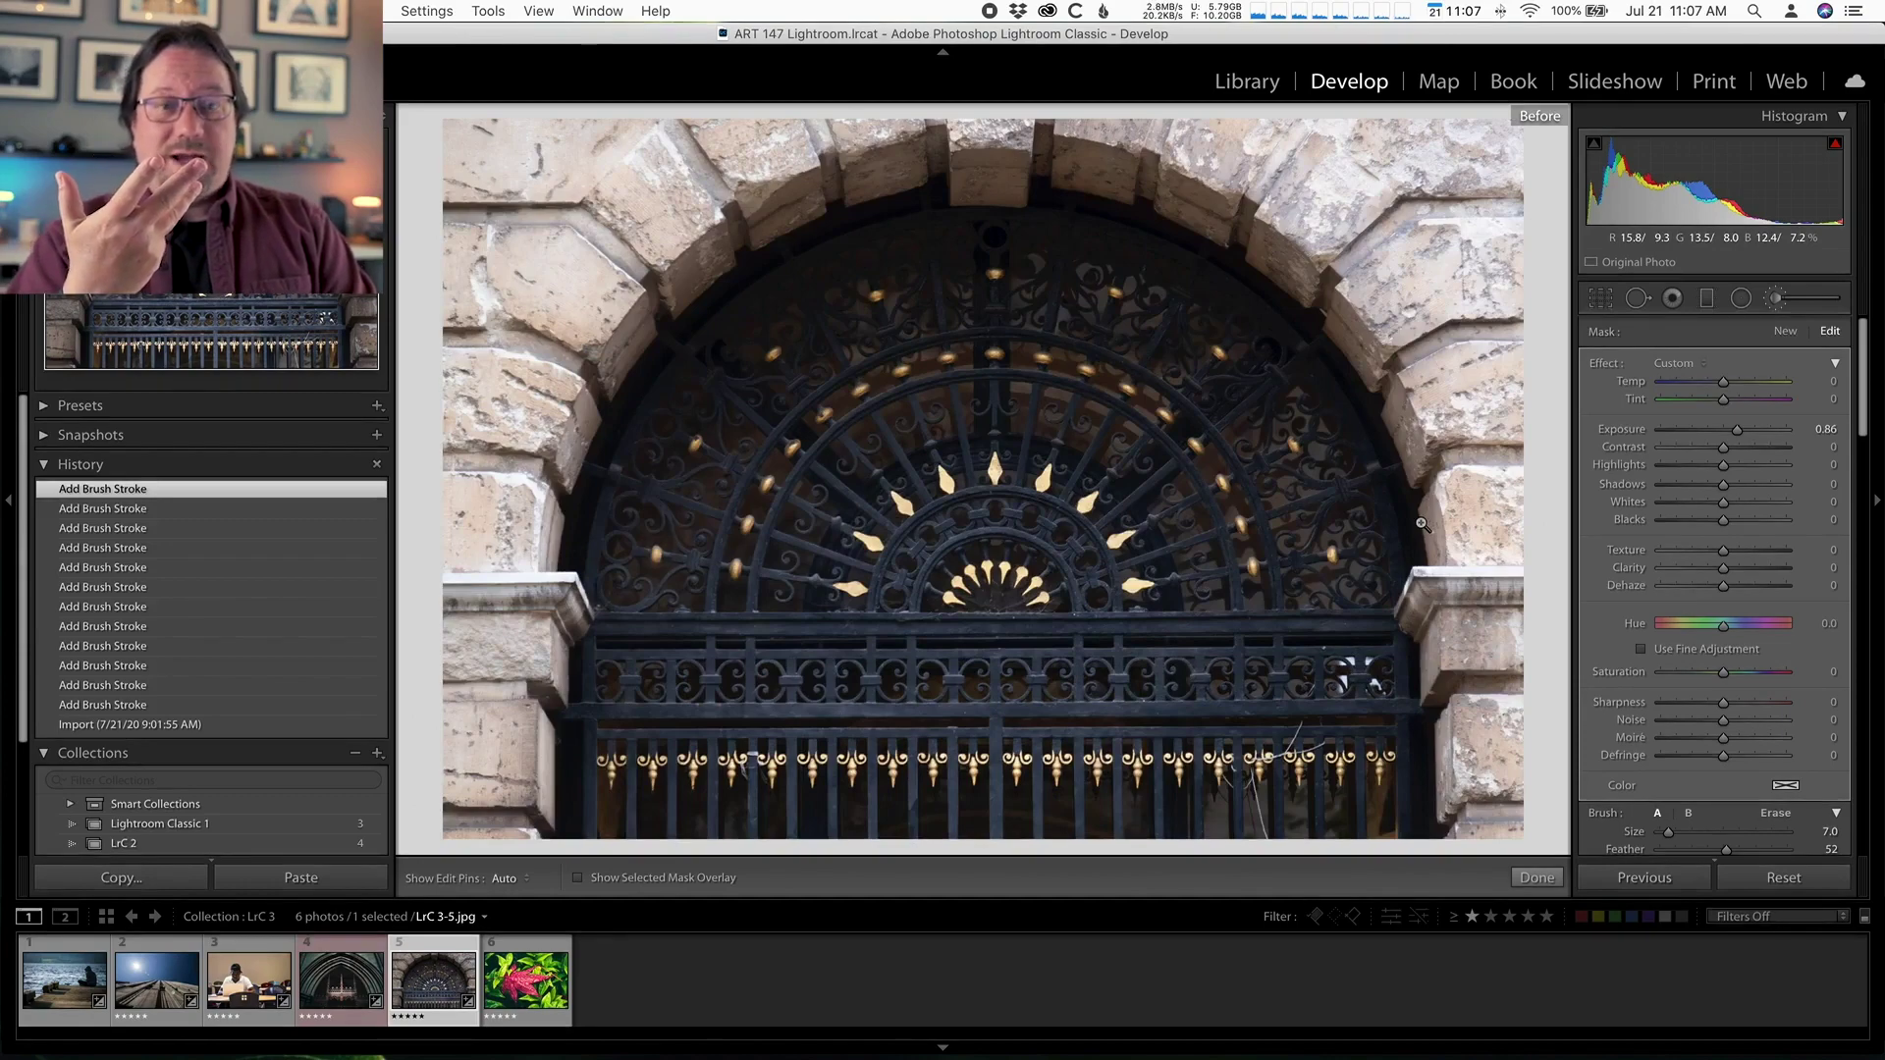
key("backslash")
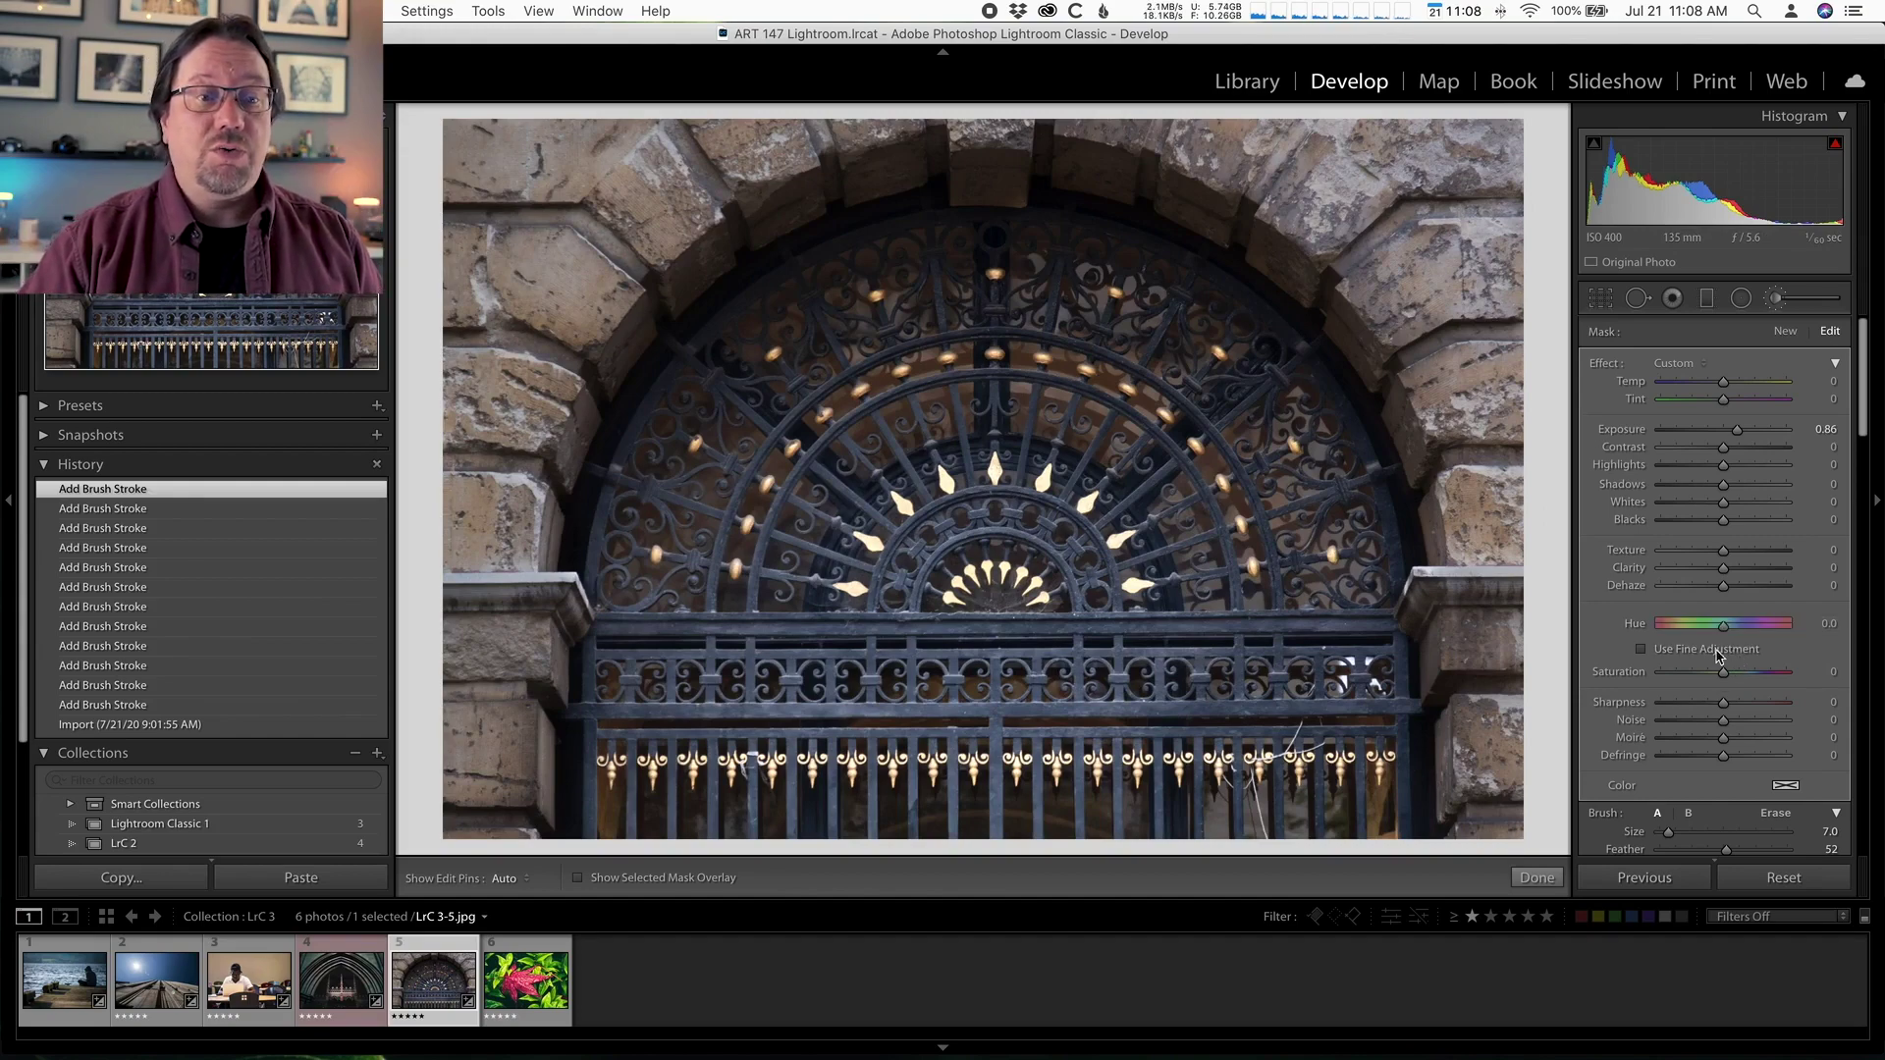
Step: Set the gate mask's Texture to 39, Clarity to 27 and Dehaze to 22
left_click_drag(1727, 557, 1742, 574)
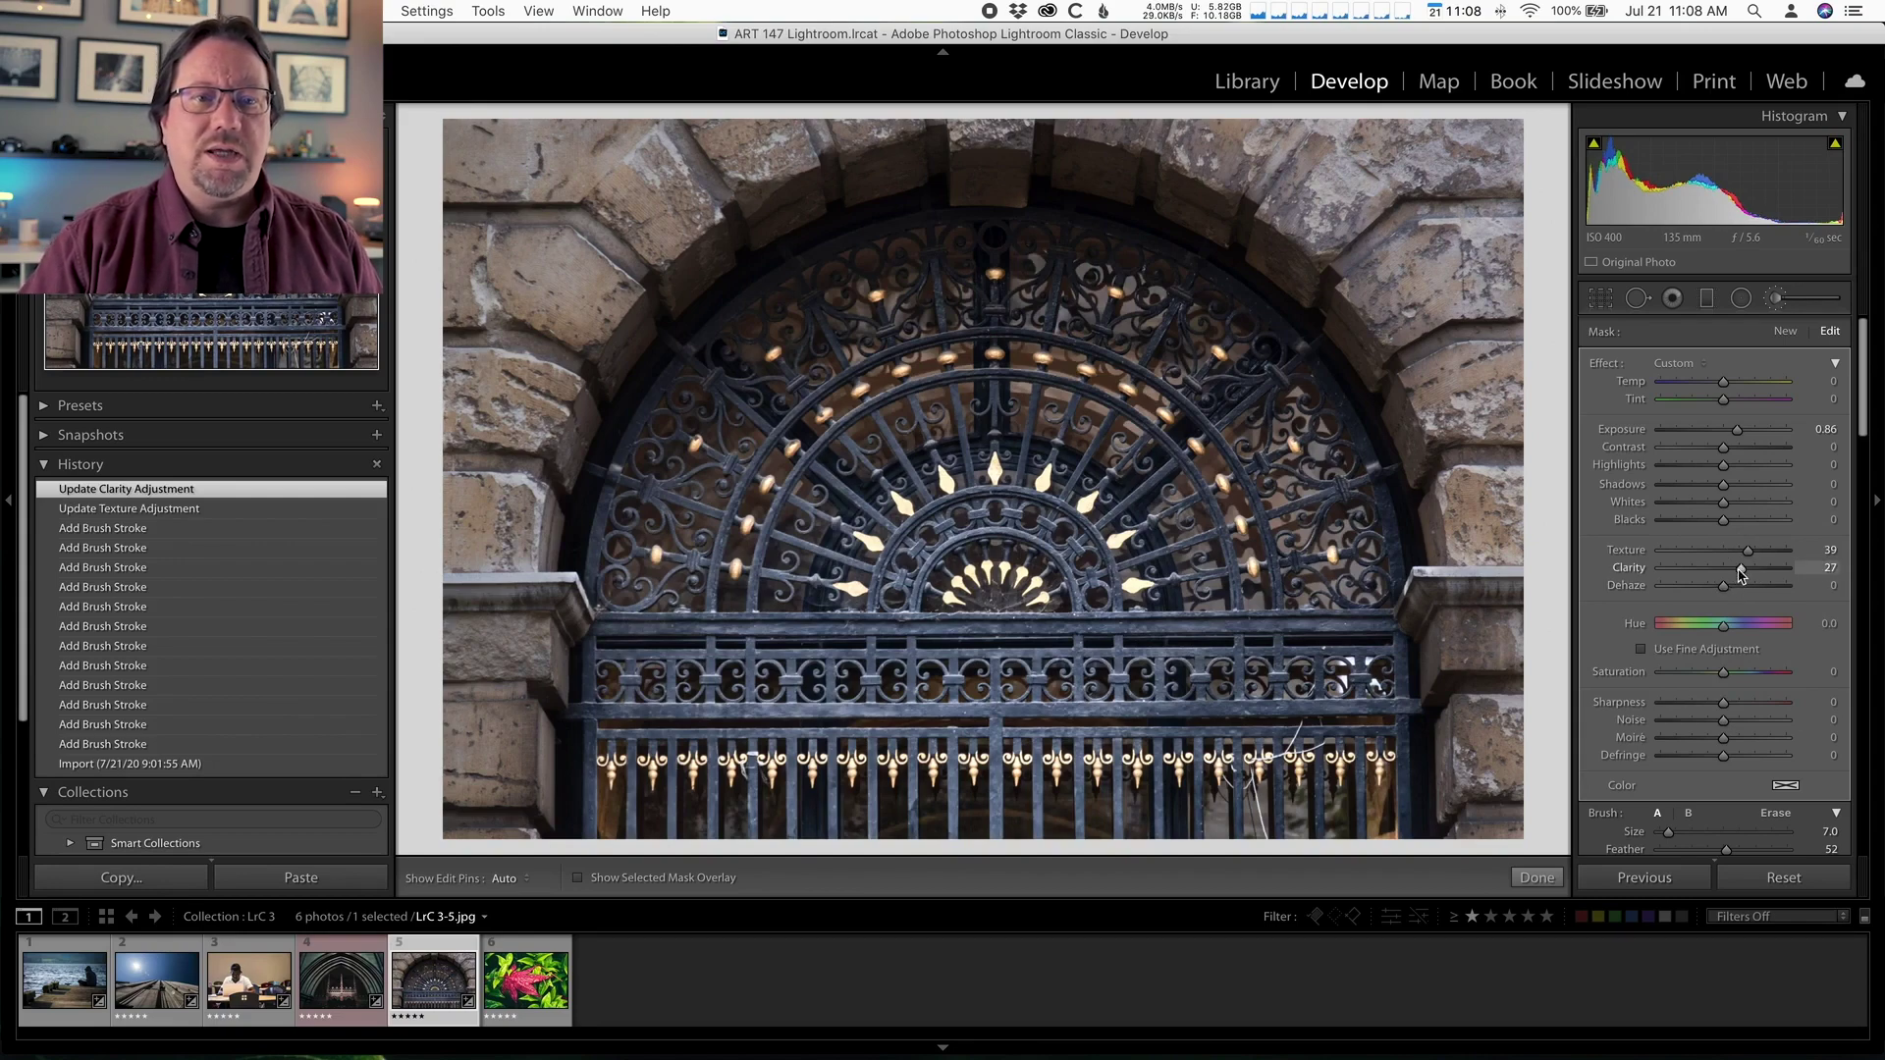
left_click_drag(1726, 587, 1736, 594)
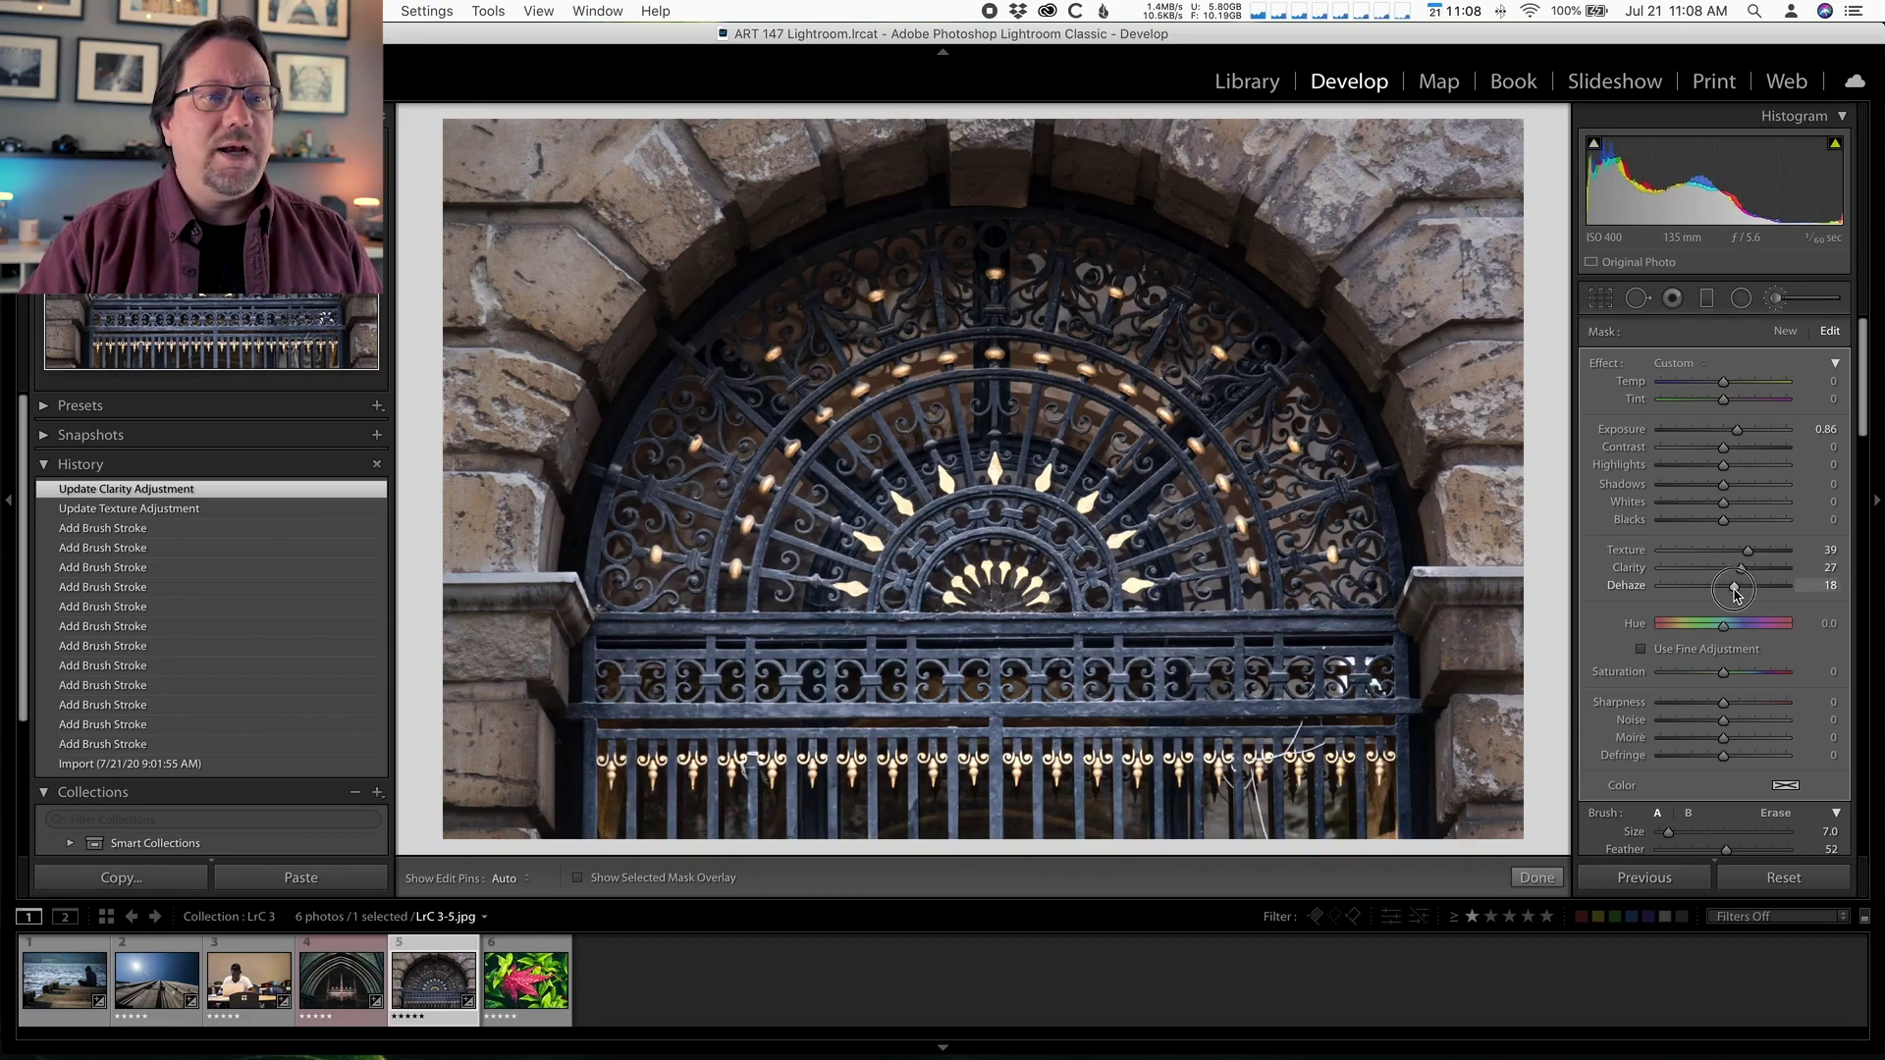
left_click_drag(1736, 594, 1738, 595)
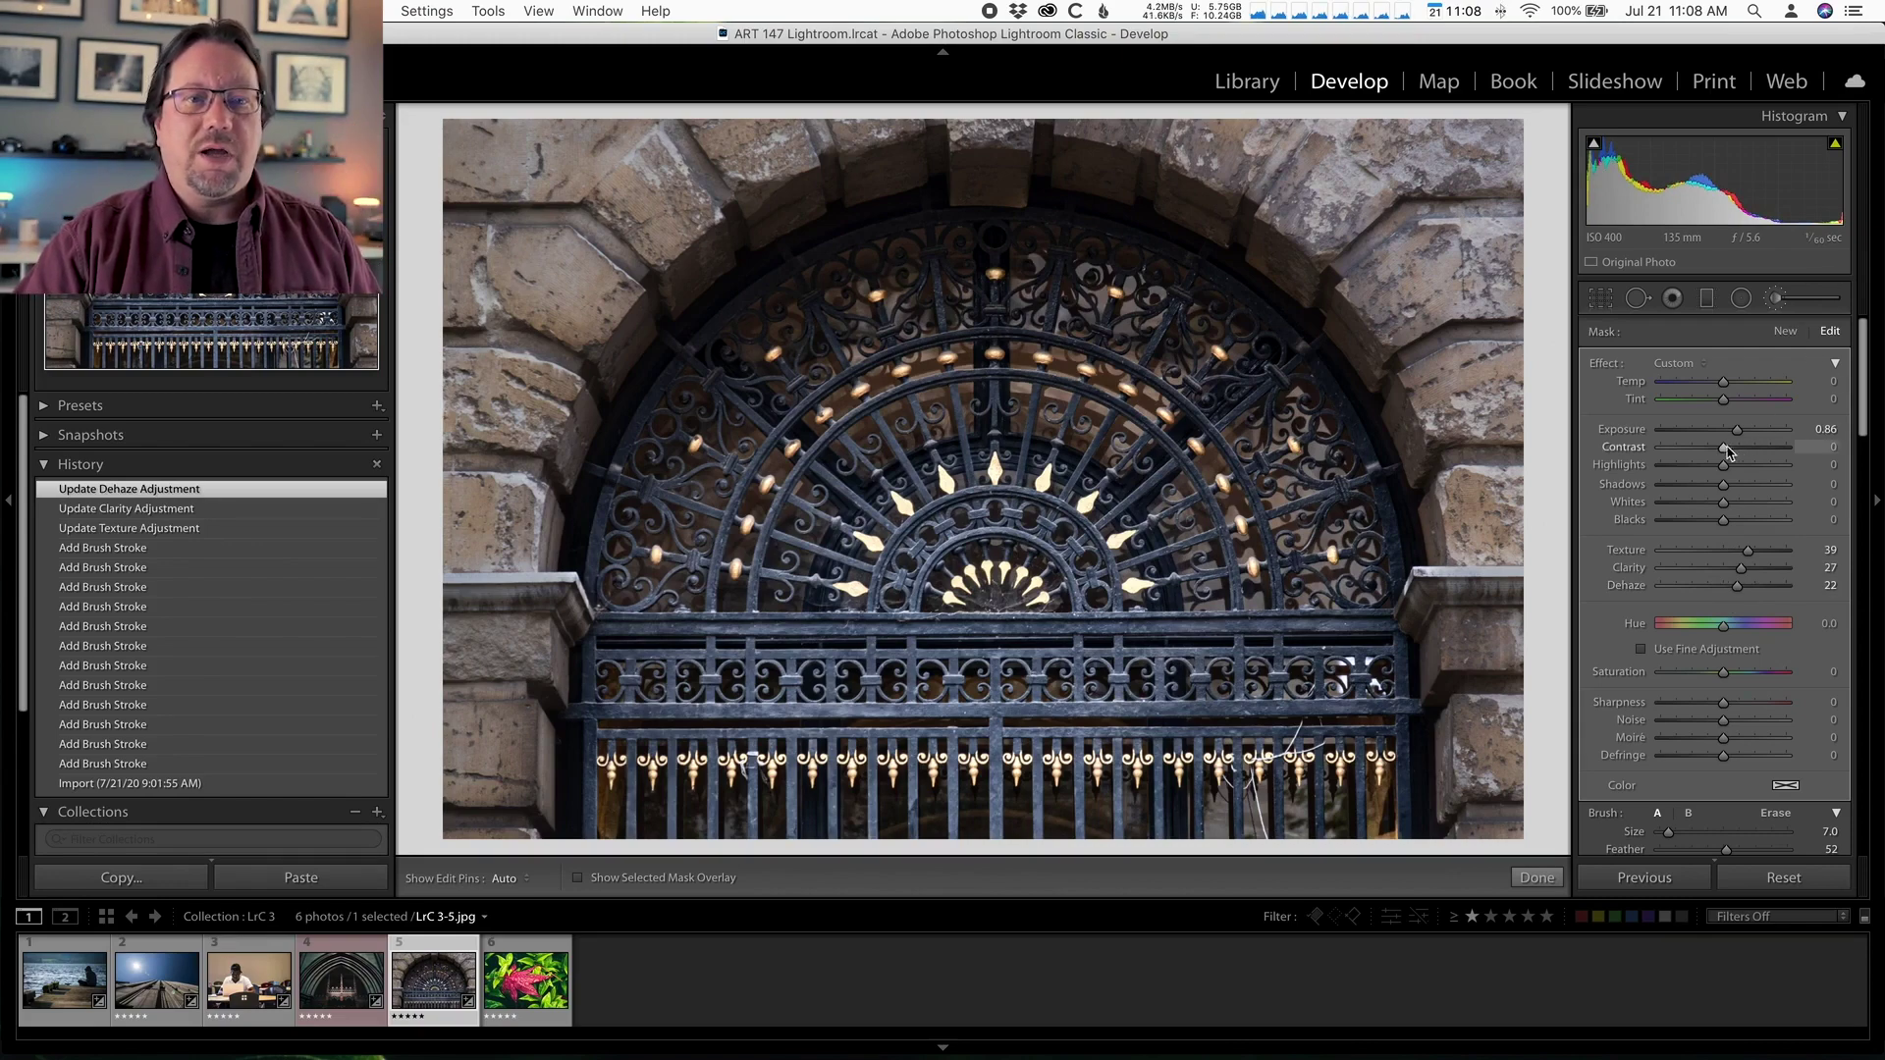
Step: Set the gate mask's Contrast to 26, Highlights to 13, Whites to 13 and Blacks to -5
left_click_drag(1724, 451, 1741, 450)
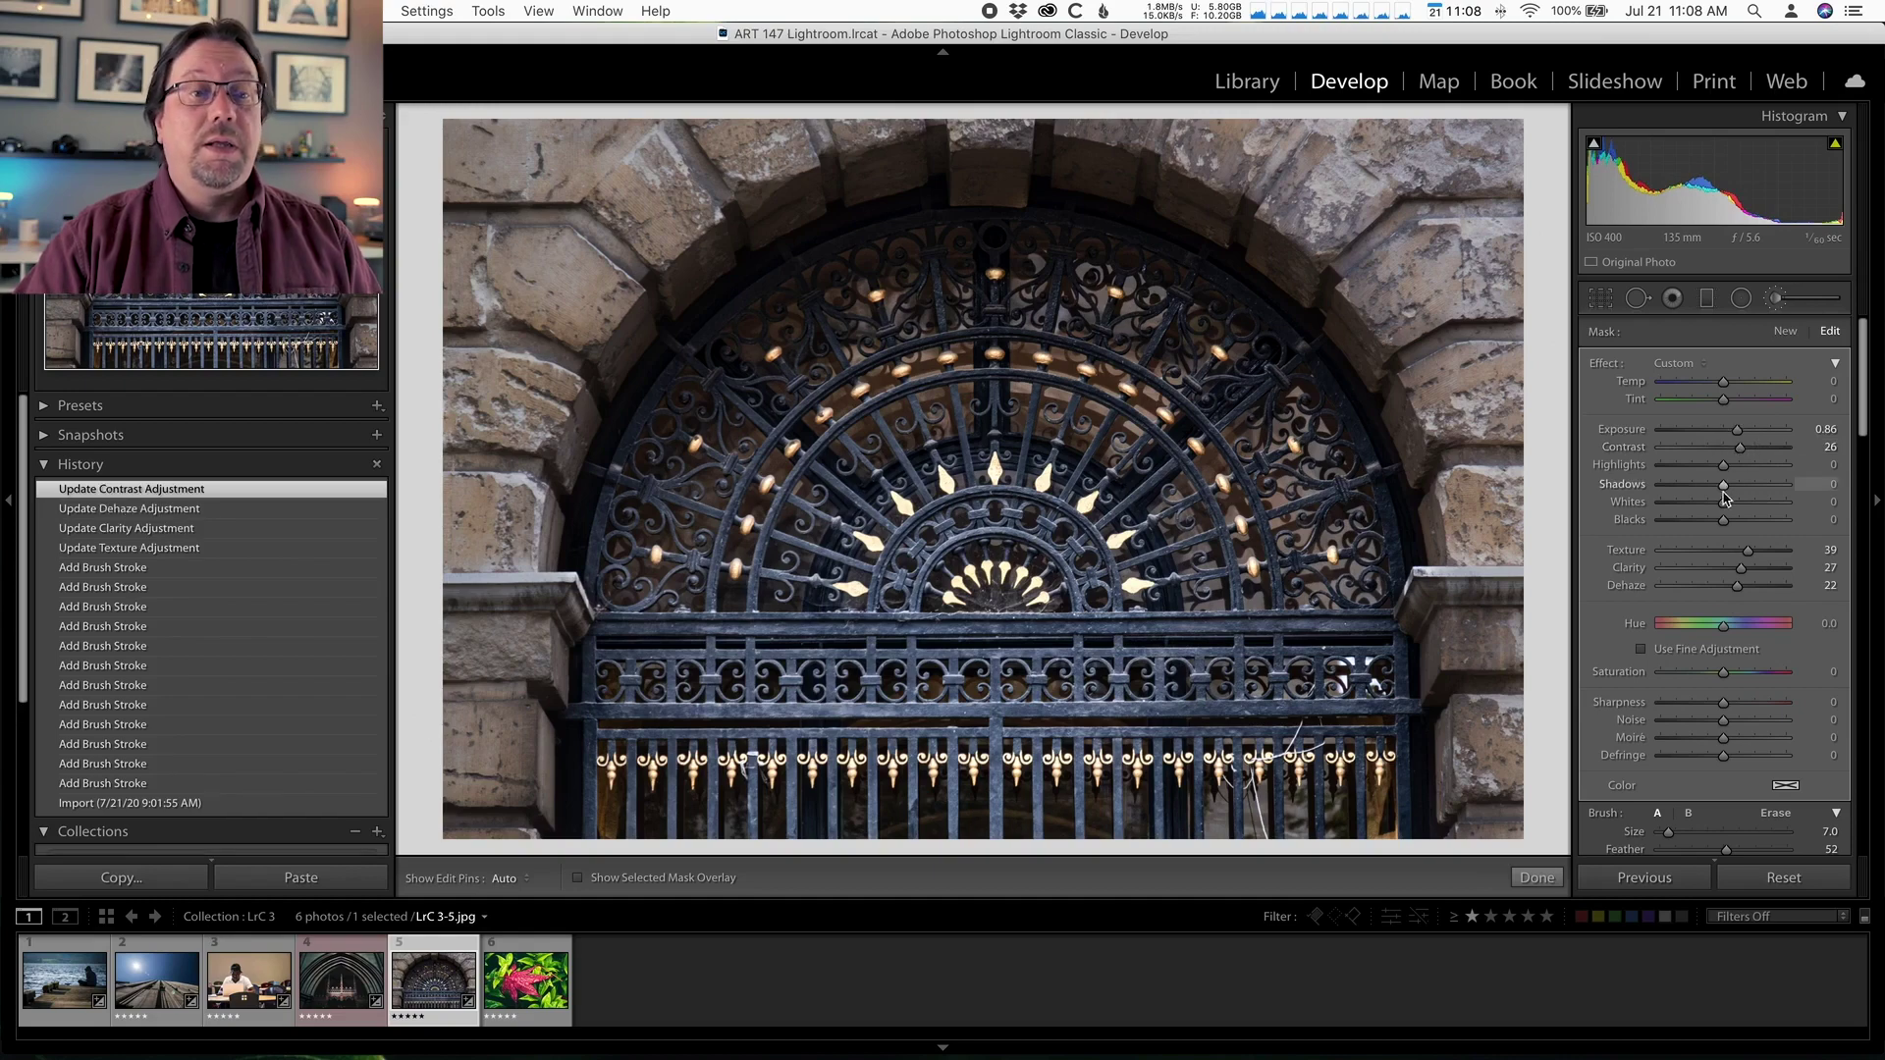
left_click_drag(1725, 519, 1730, 463)
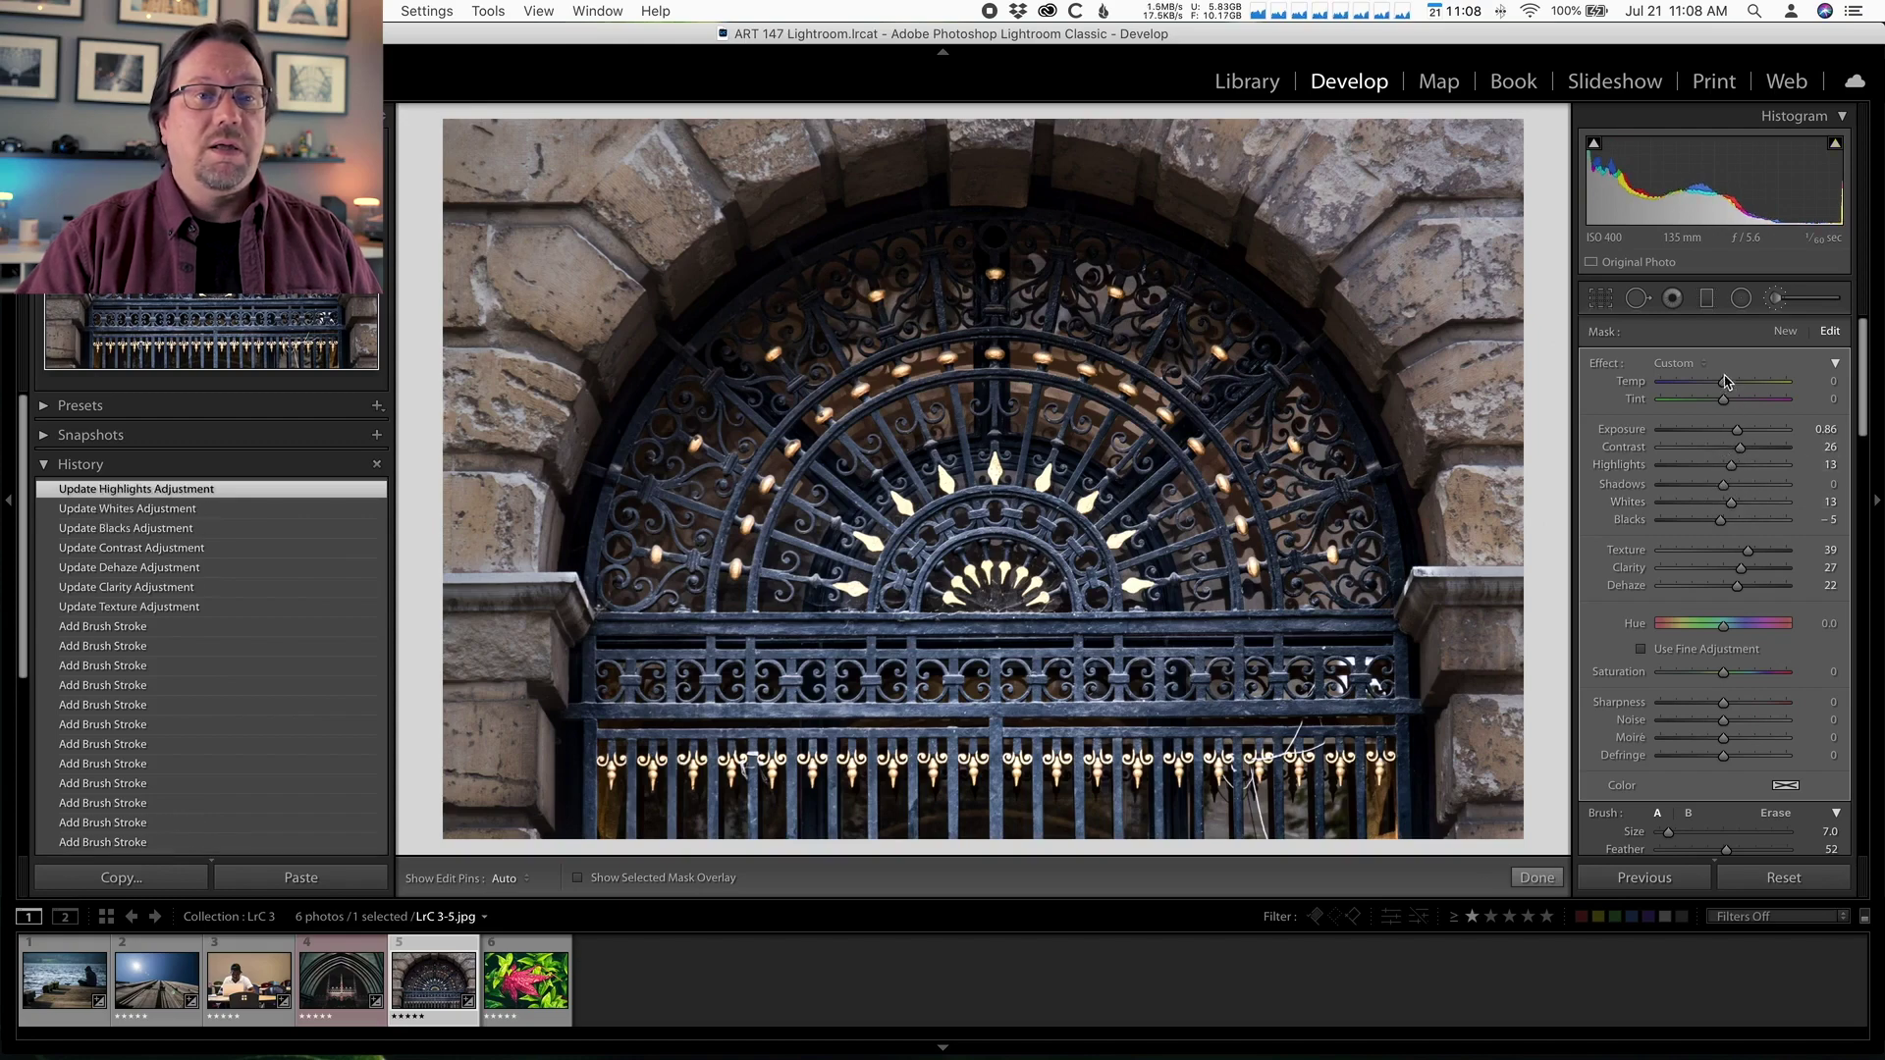
Step: Cool the gate mask to Temp -13 and raise its Saturation to 15
left_click_drag(1725, 383, 1712, 383)
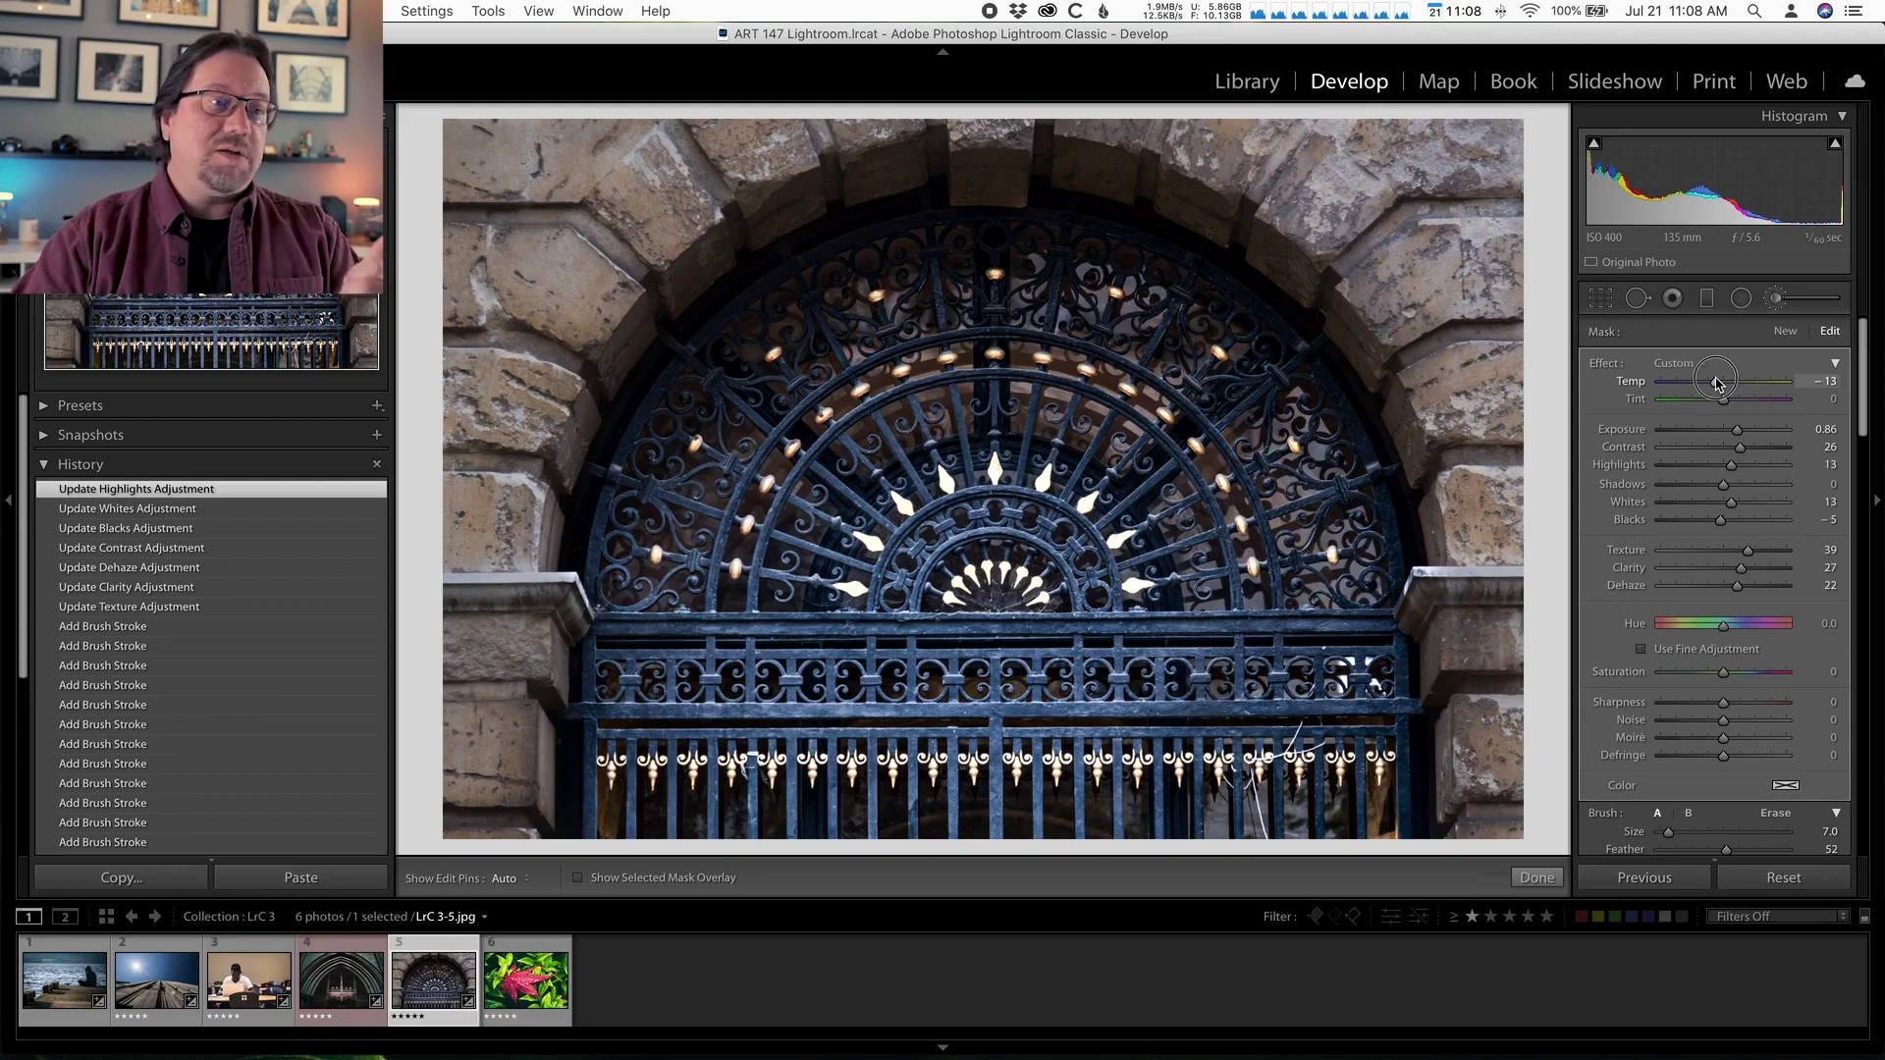
left_click(1717, 383)
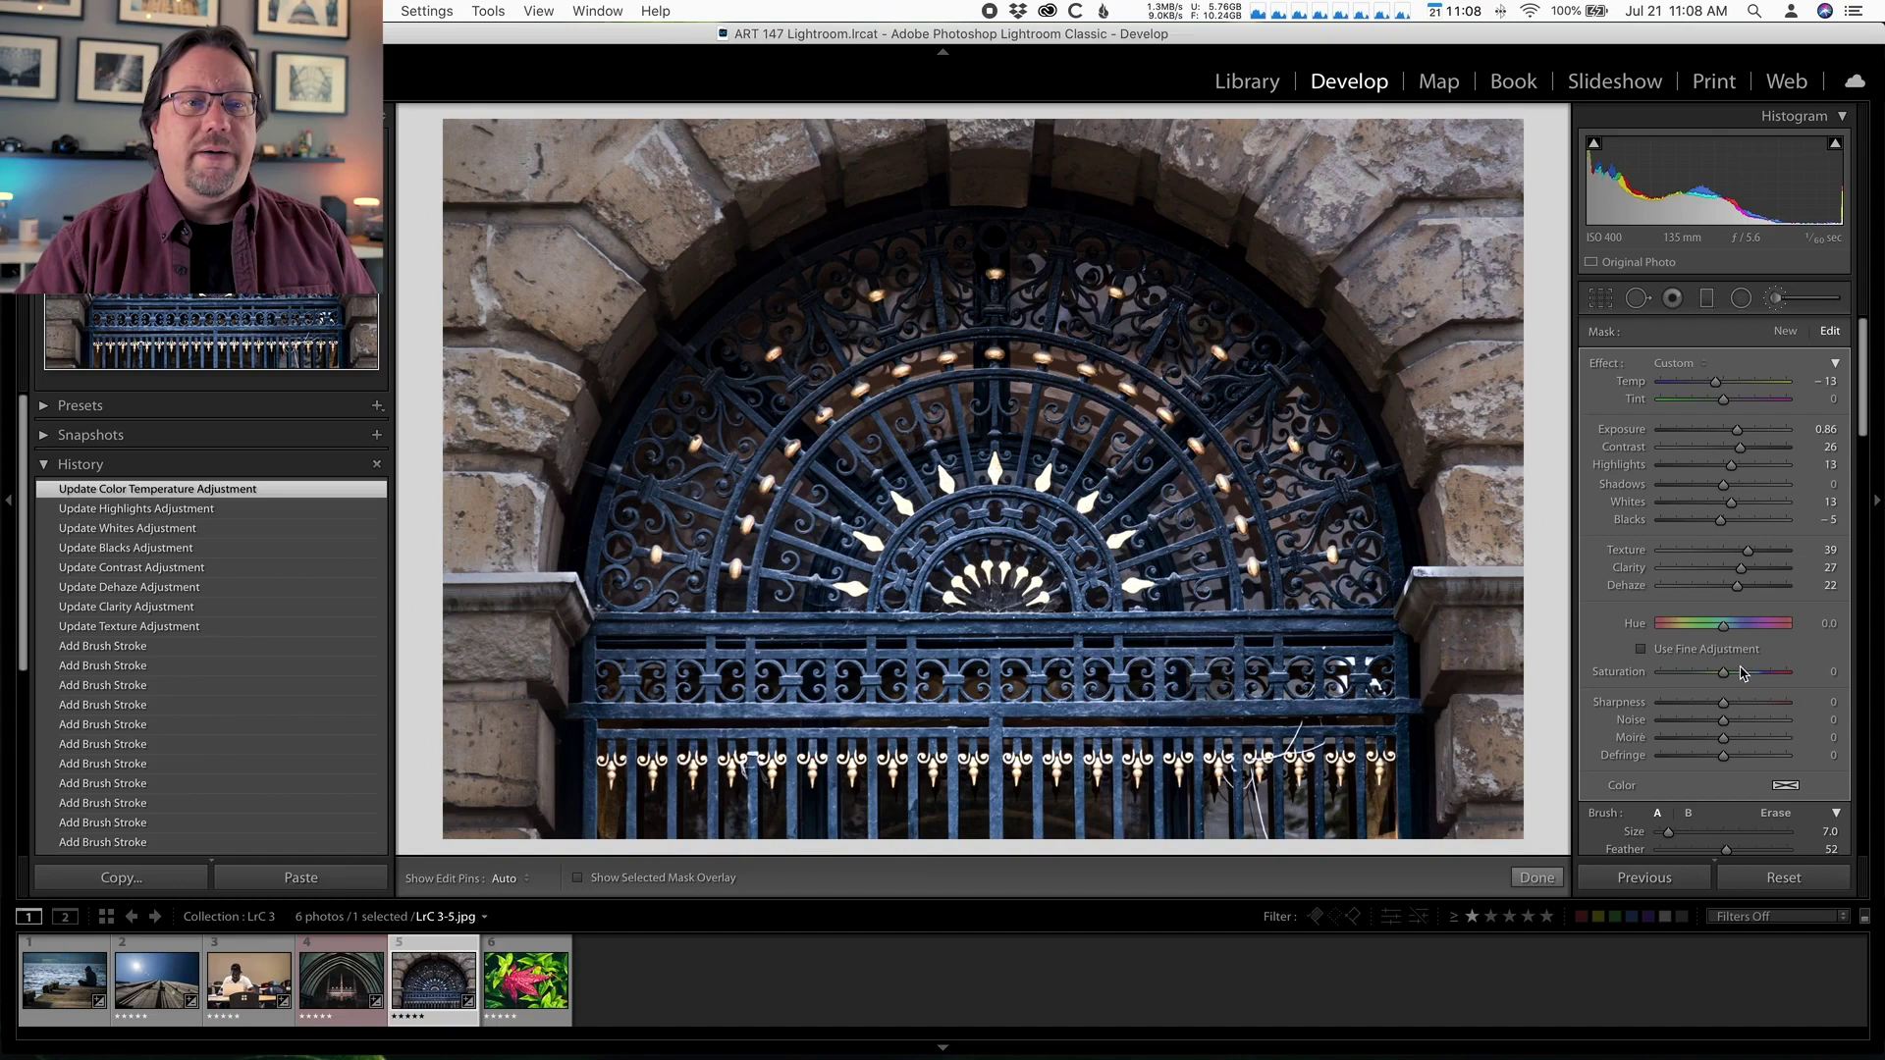
left_click_drag(1725, 675, 1727, 682)
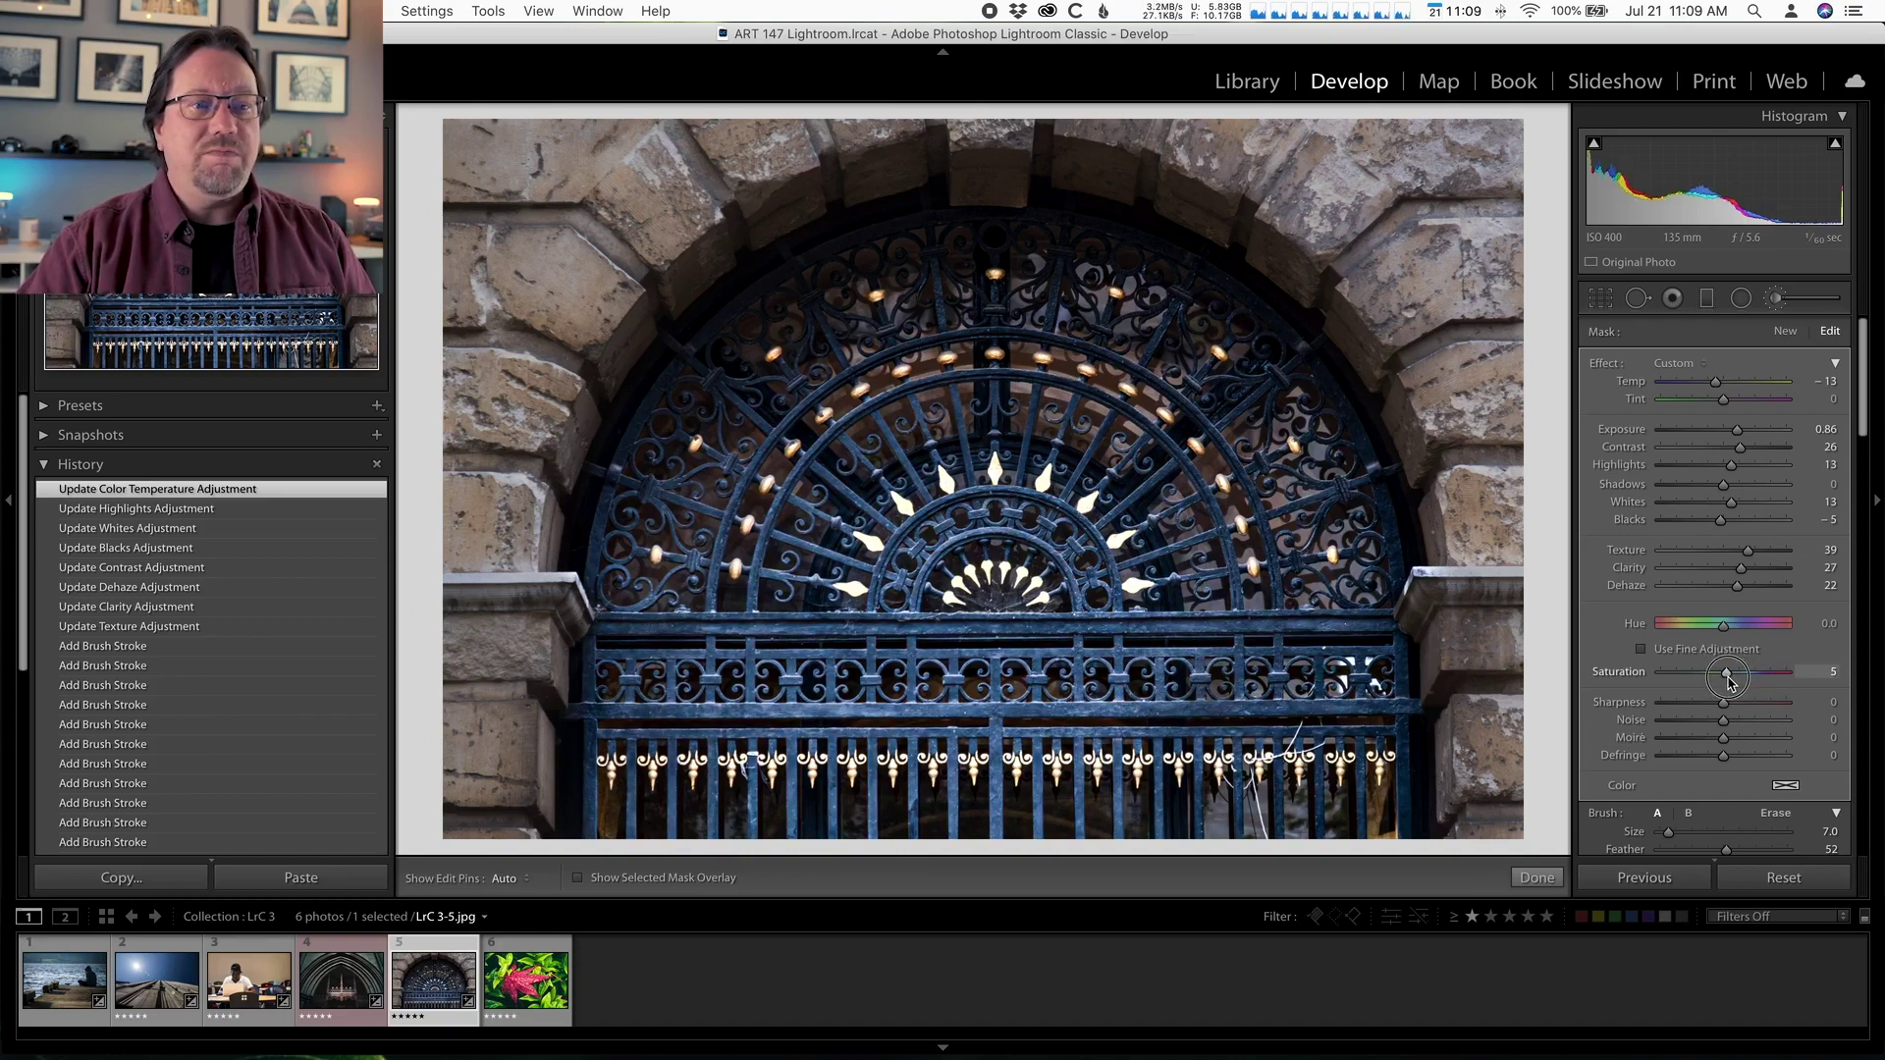
left_click_drag(1730, 682, 1734, 683)
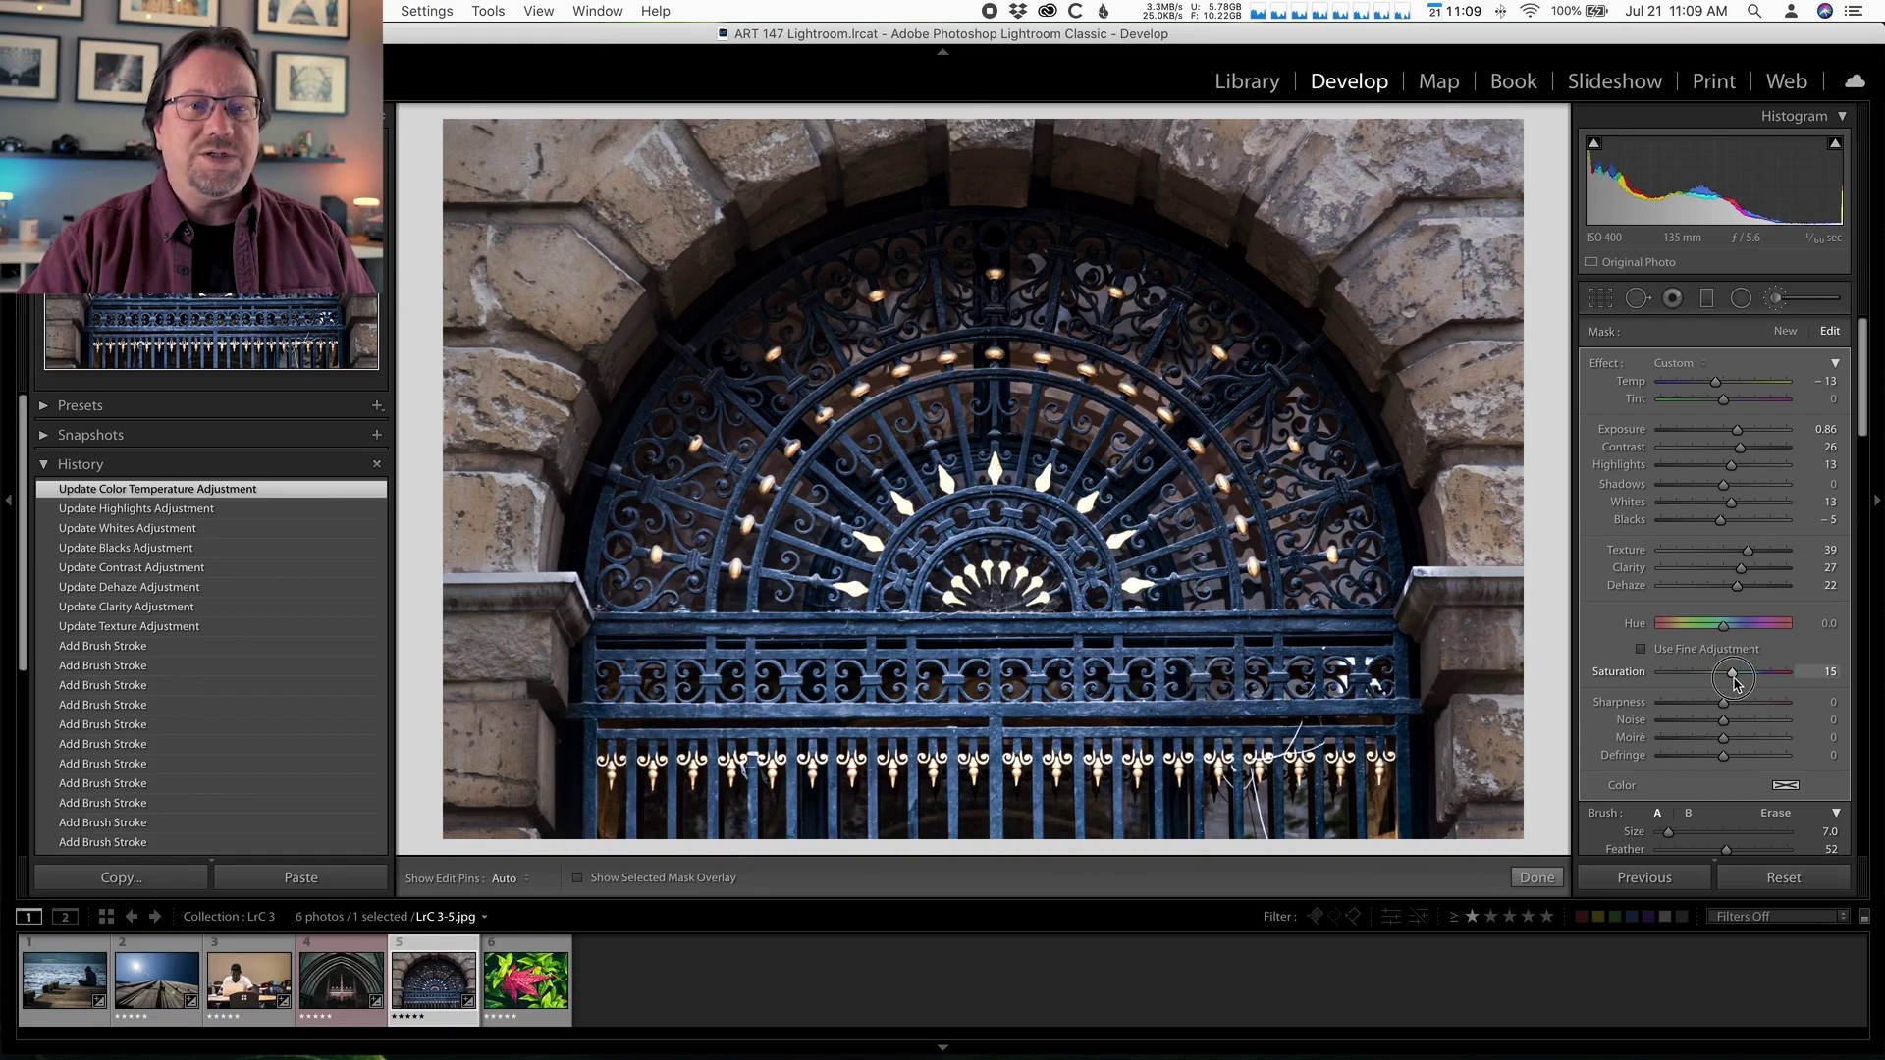
Step: Set the gate mask's Saturation to 15, and select the stone arch mask and warm it to Temp 12
left_click_drag(1735, 684, 1735, 684)
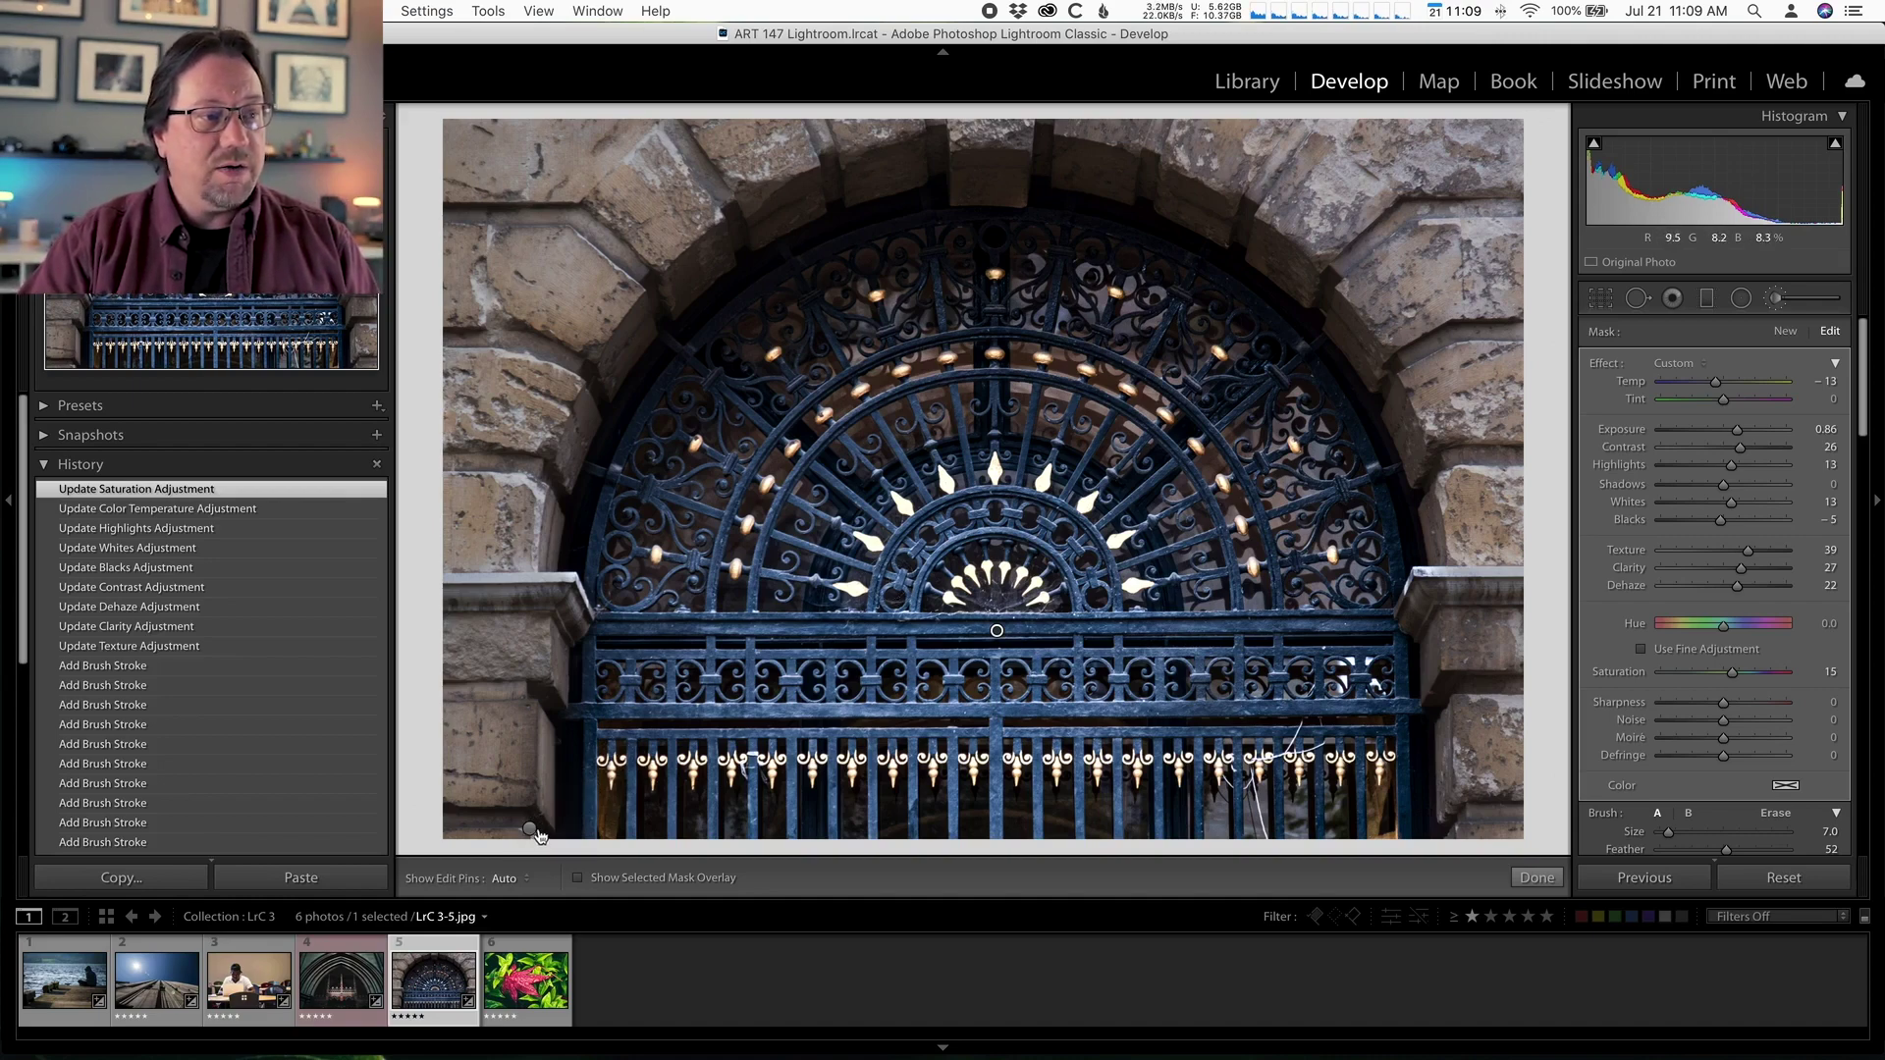
mouse_move(530, 830)
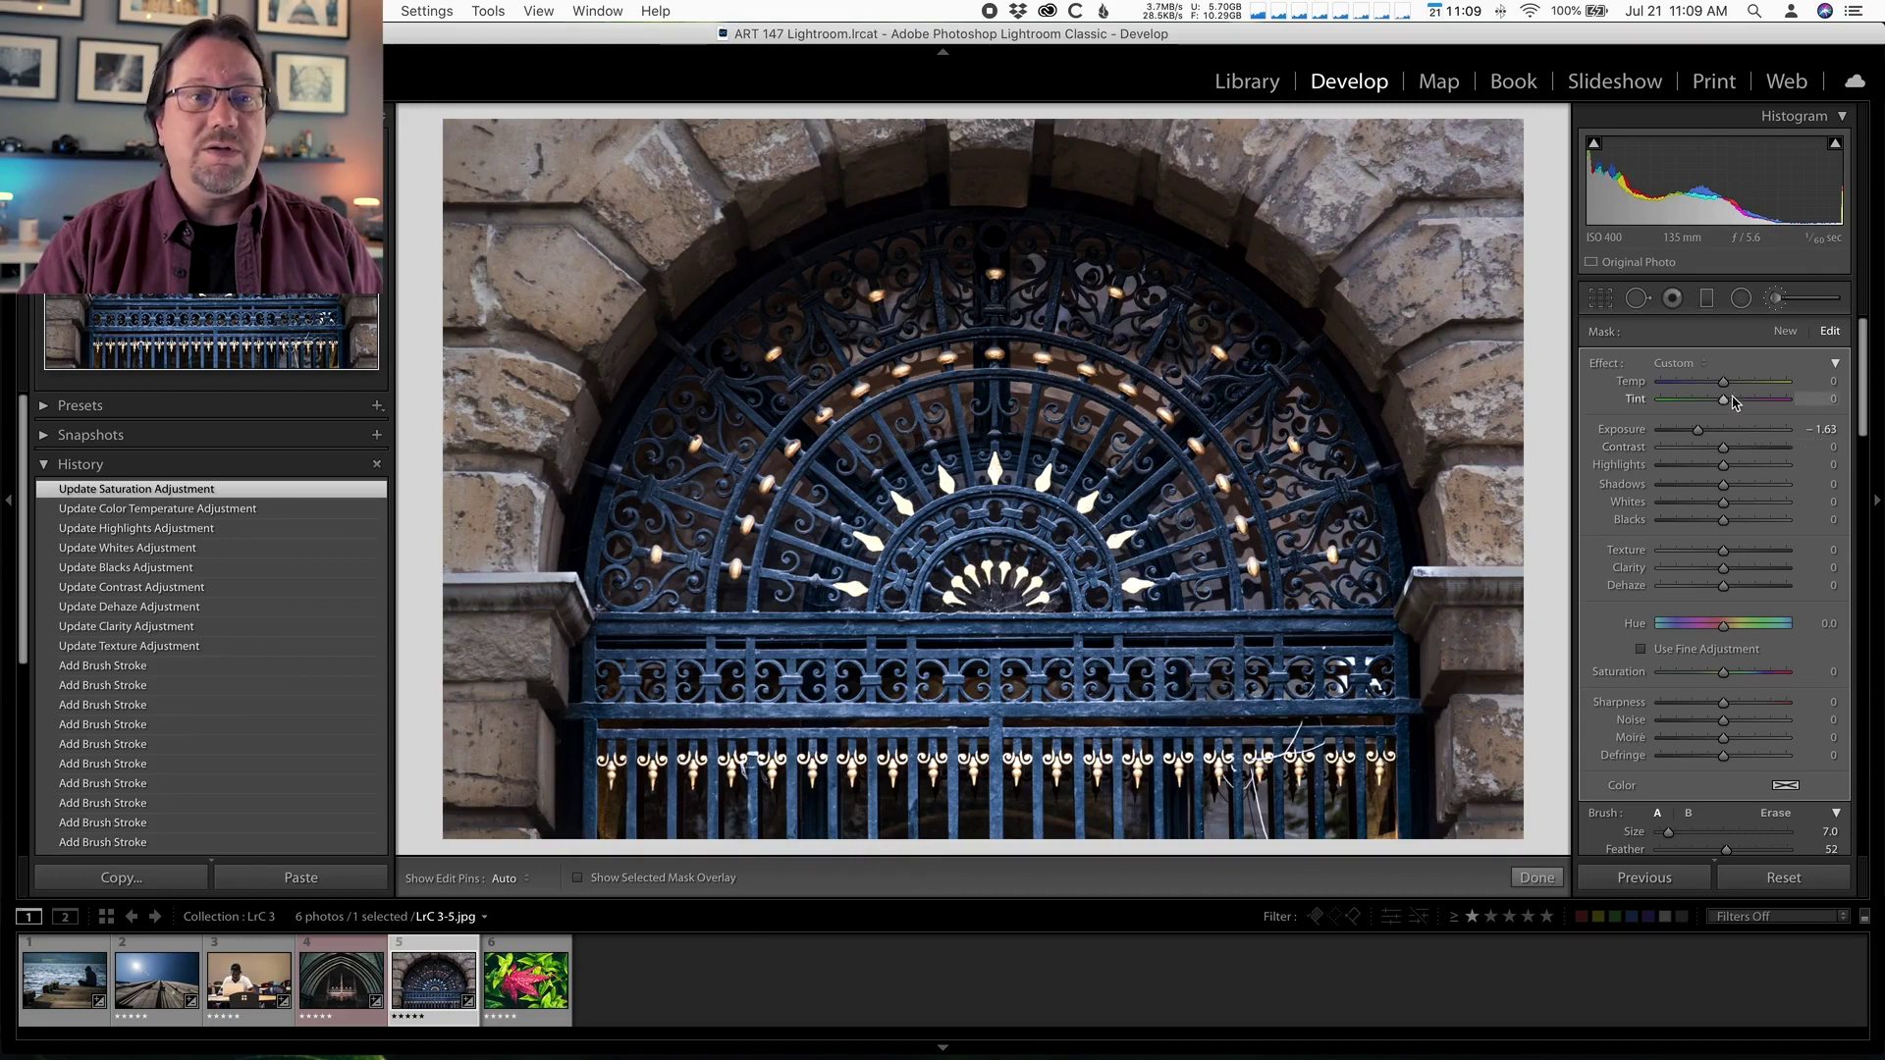
left_click_drag(1731, 389, 1735, 393)
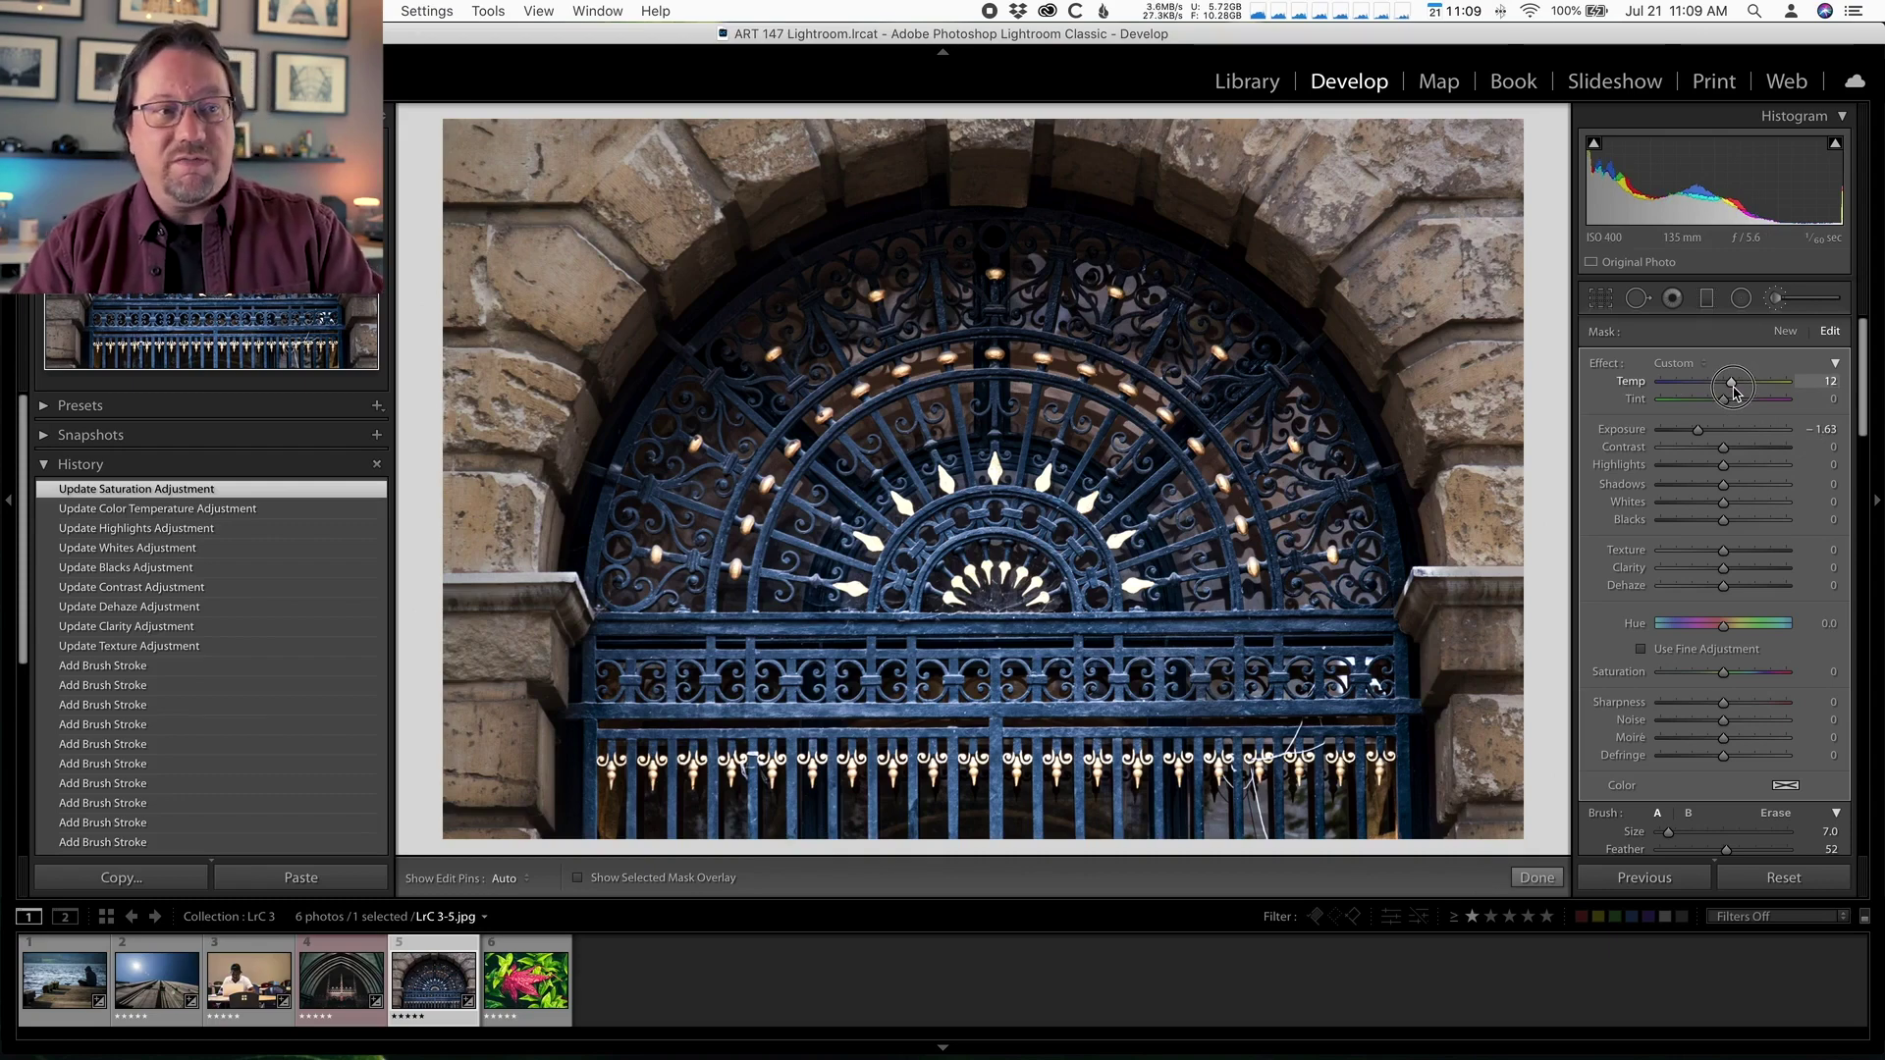
left_click(1732, 385)
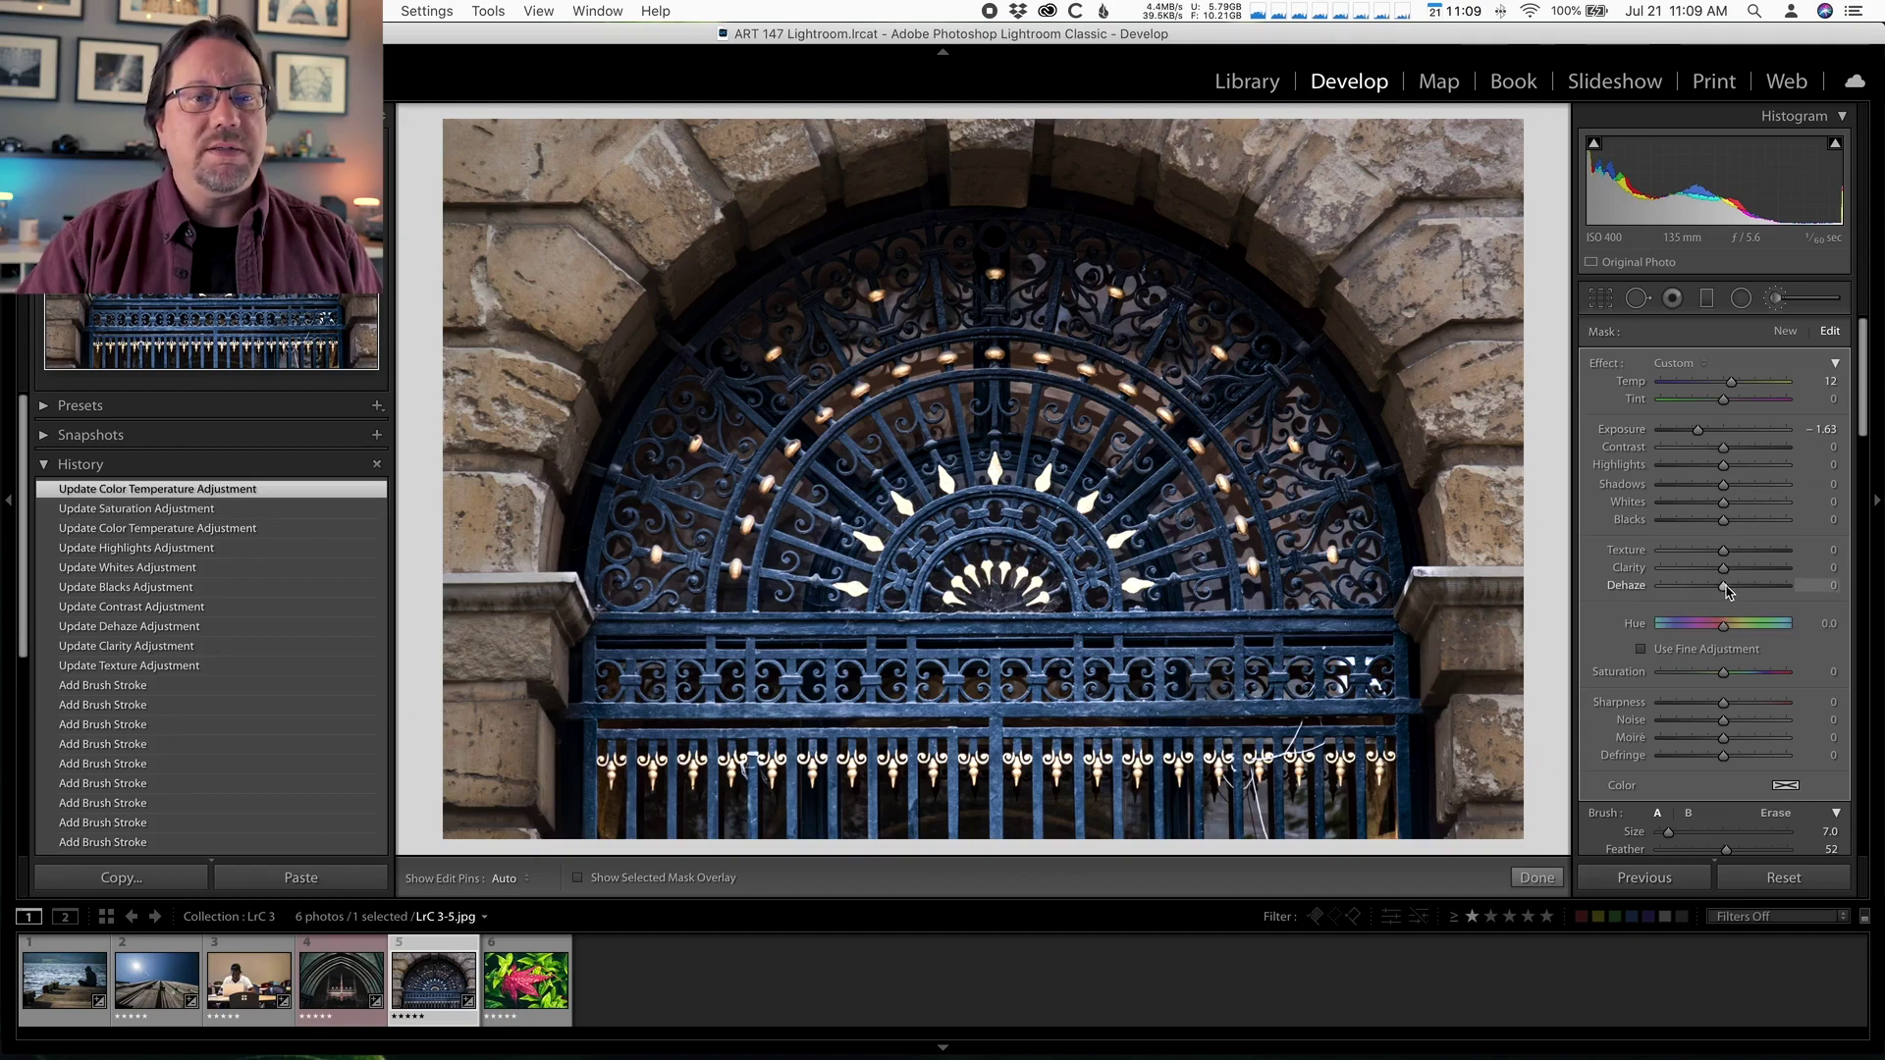
Step: Set the stone mask's Contrast to -14, Exposure to -1.20 and Saturation to -17
mouse_move(1724, 448)
left_mouse_down()
mouse_move(1651, 450)
mouse_move(1787, 453)
mouse_move(1716, 451)
left_mouse_up()
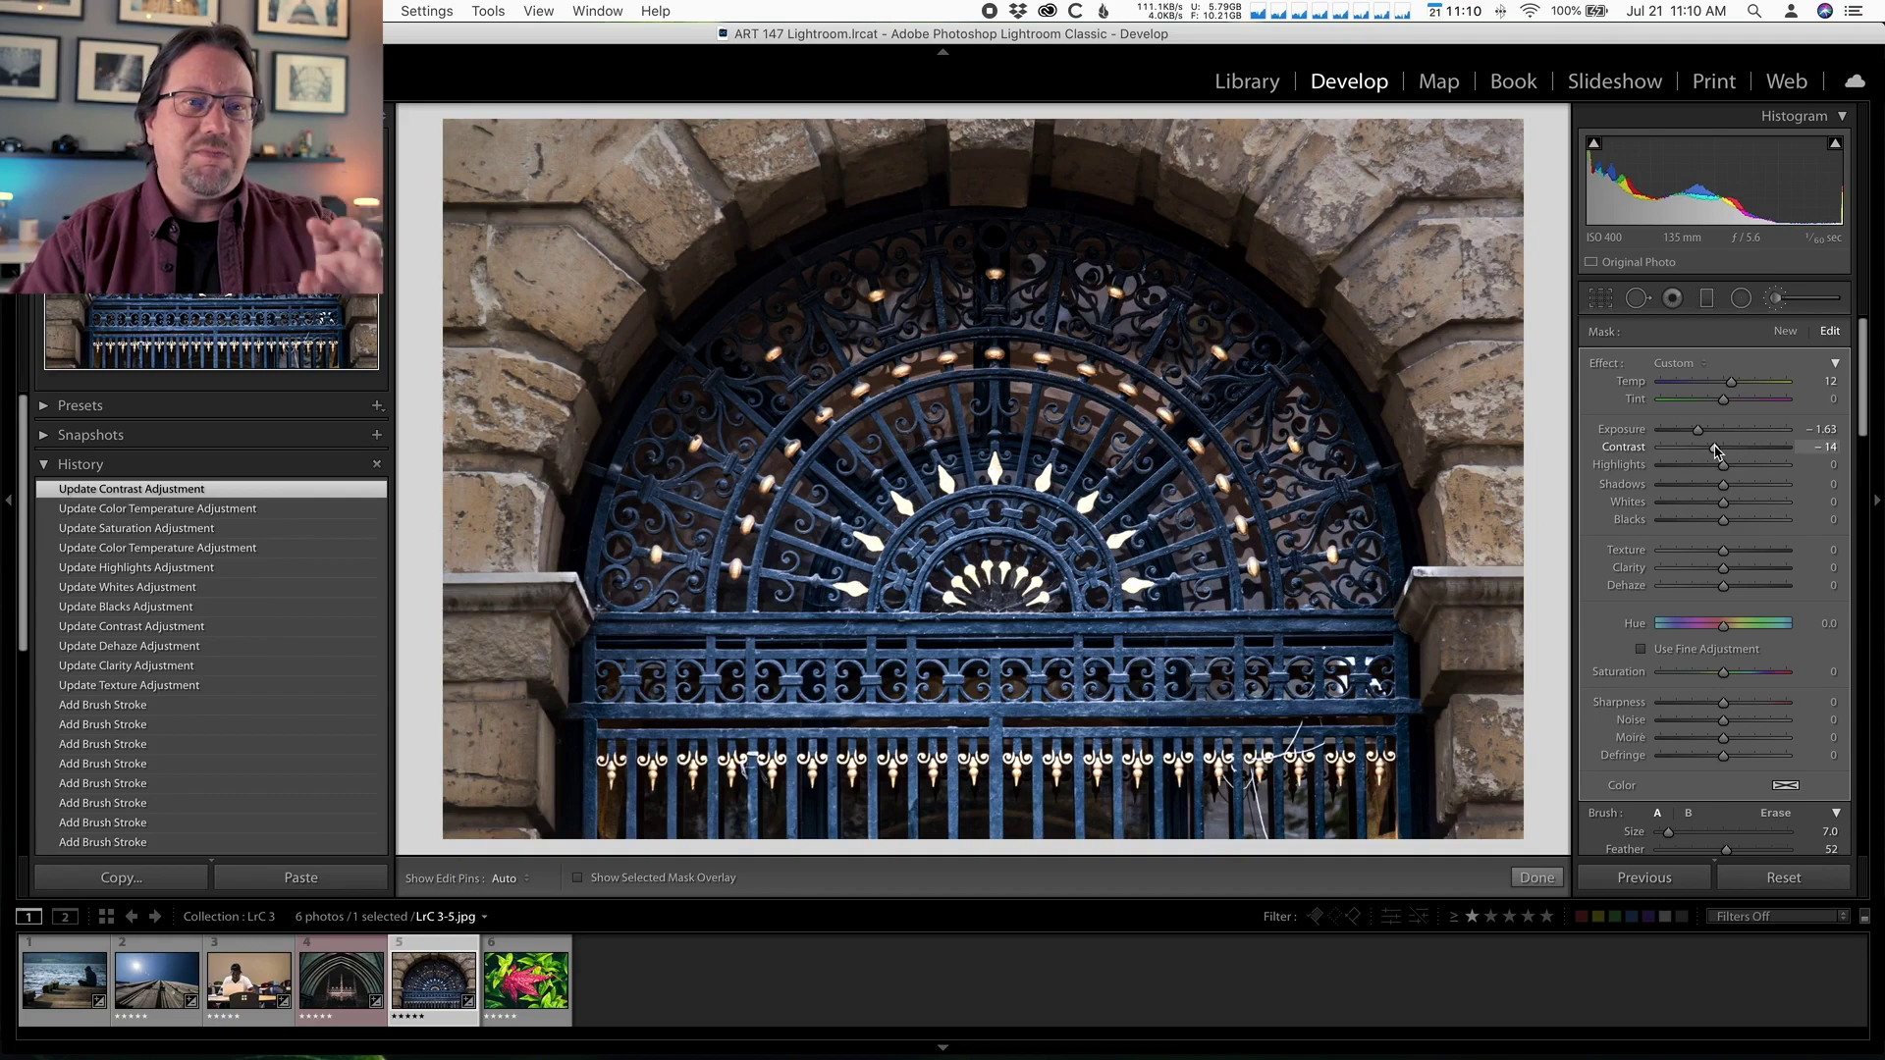
left_click_drag(1697, 431, 1703, 439)
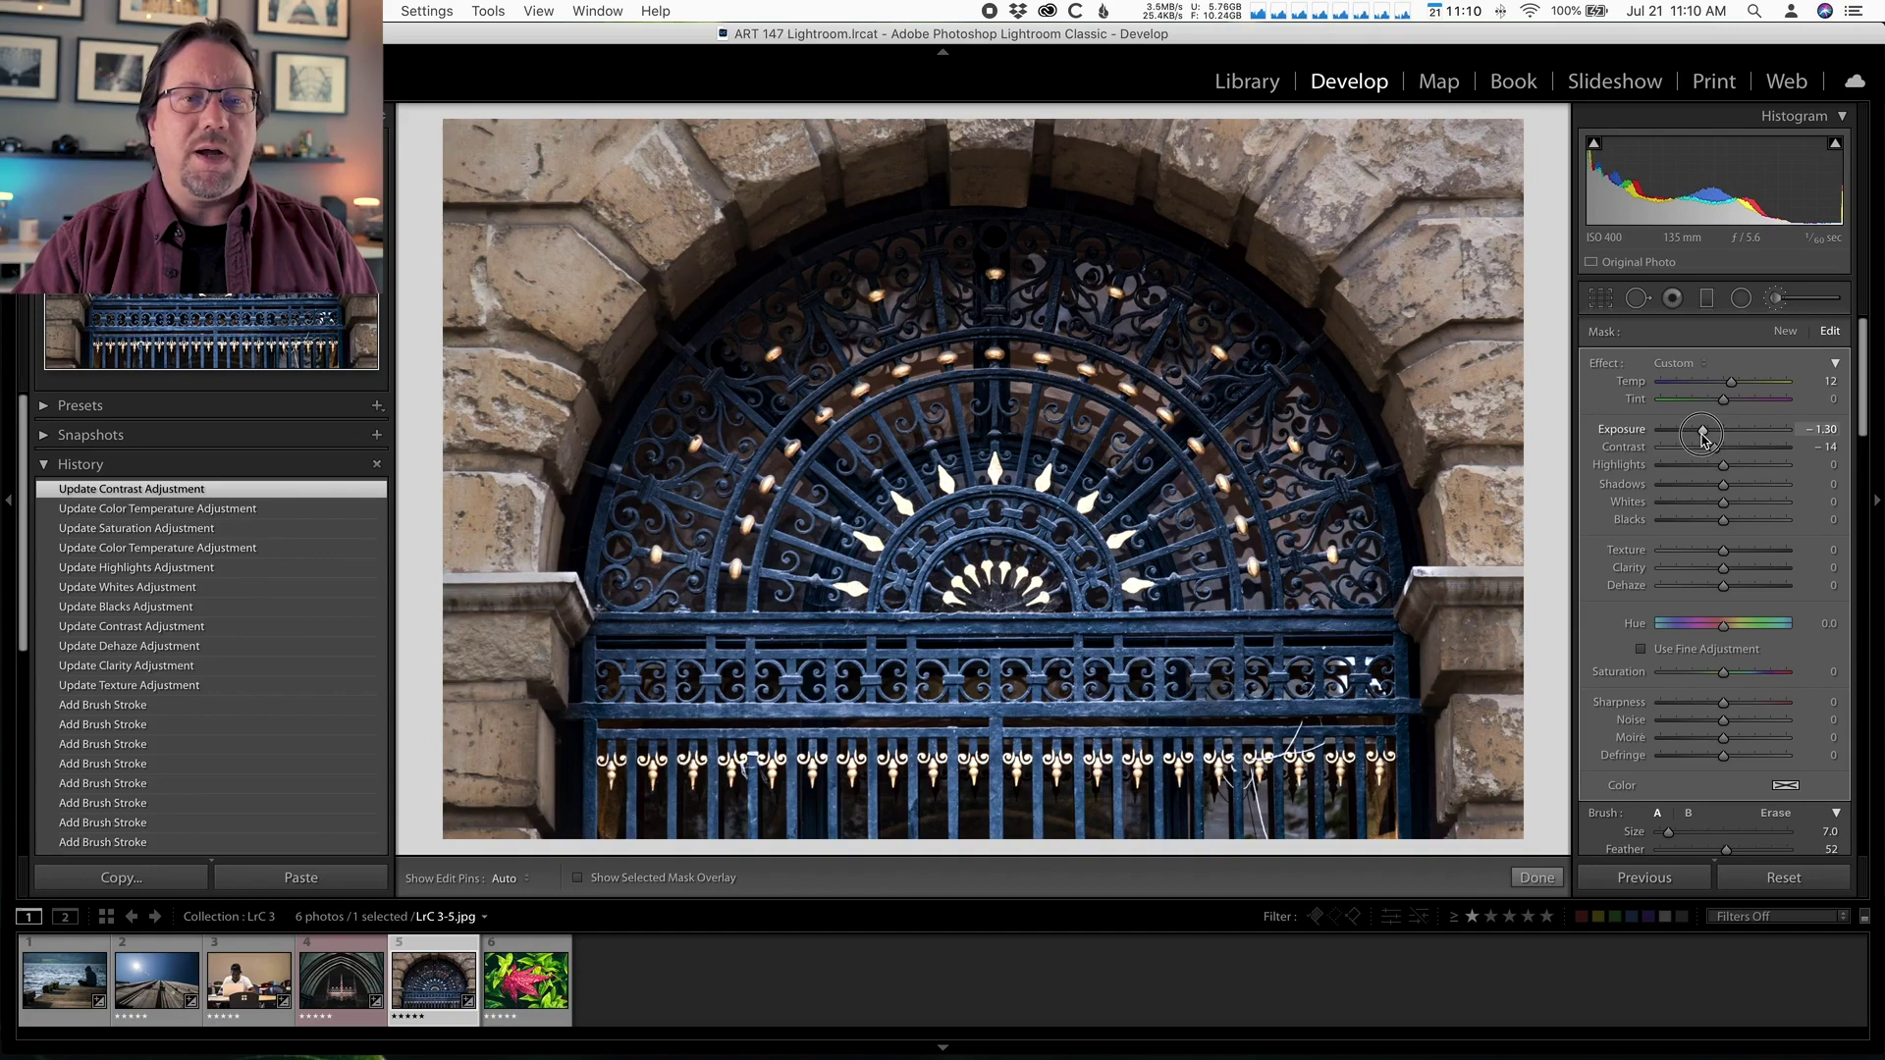
left_click_drag(1702, 435, 1705, 432)
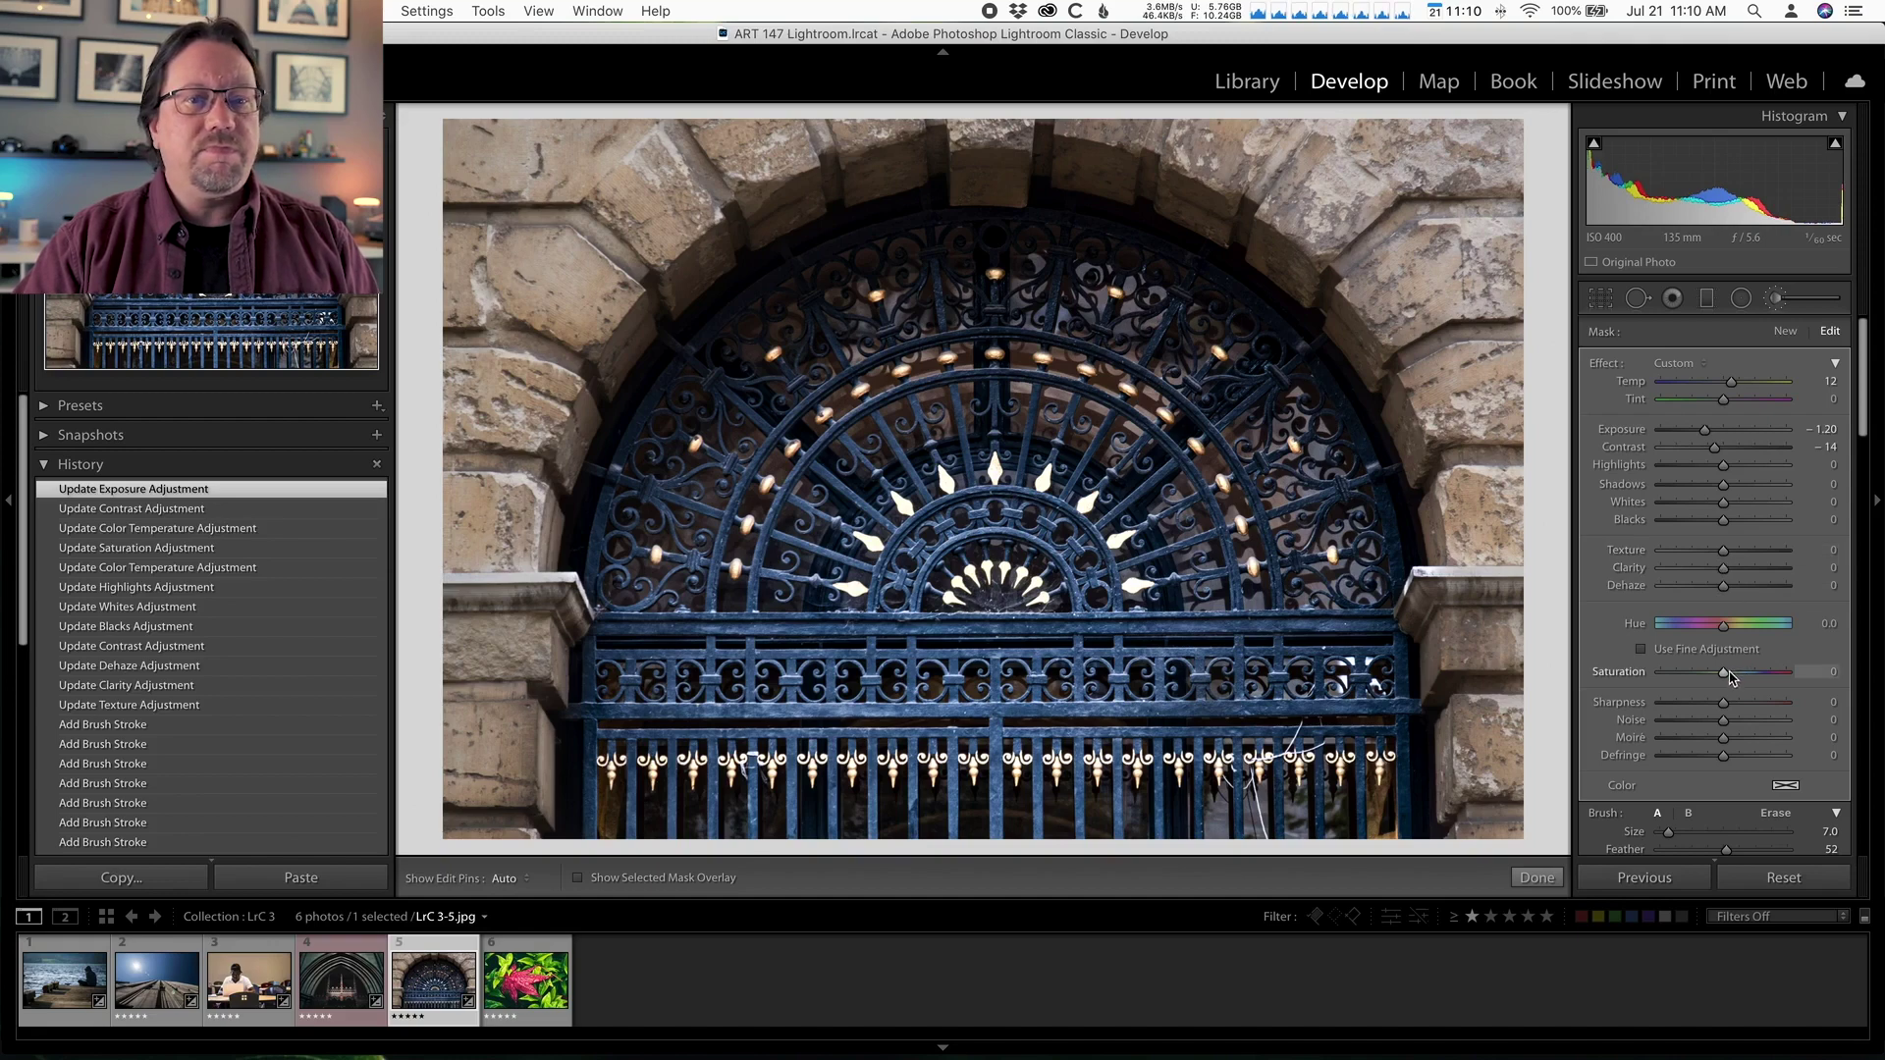
mouse_move(1723, 673)
left_mouse_down()
mouse_move(1654, 673)
mouse_move(1716, 669)
left_mouse_up()
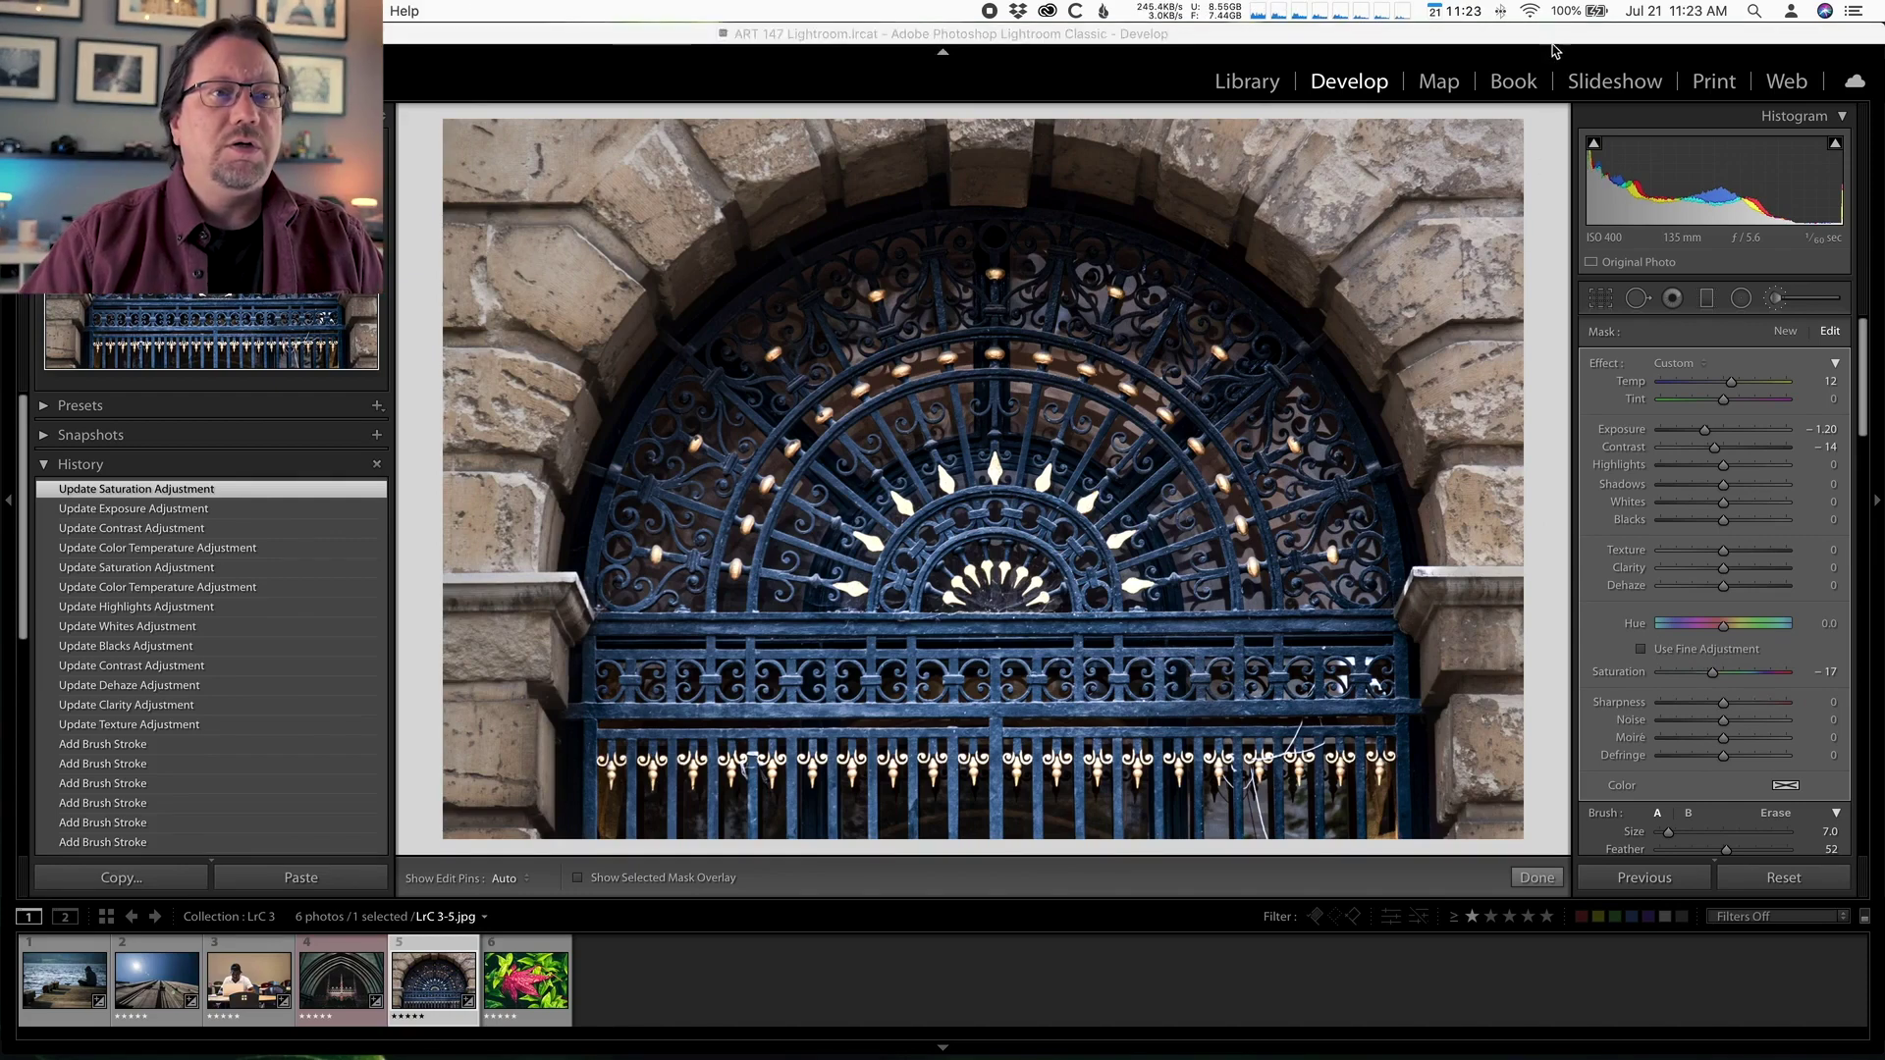
Step: Compare the gate photo's before and after views
key("backslash")
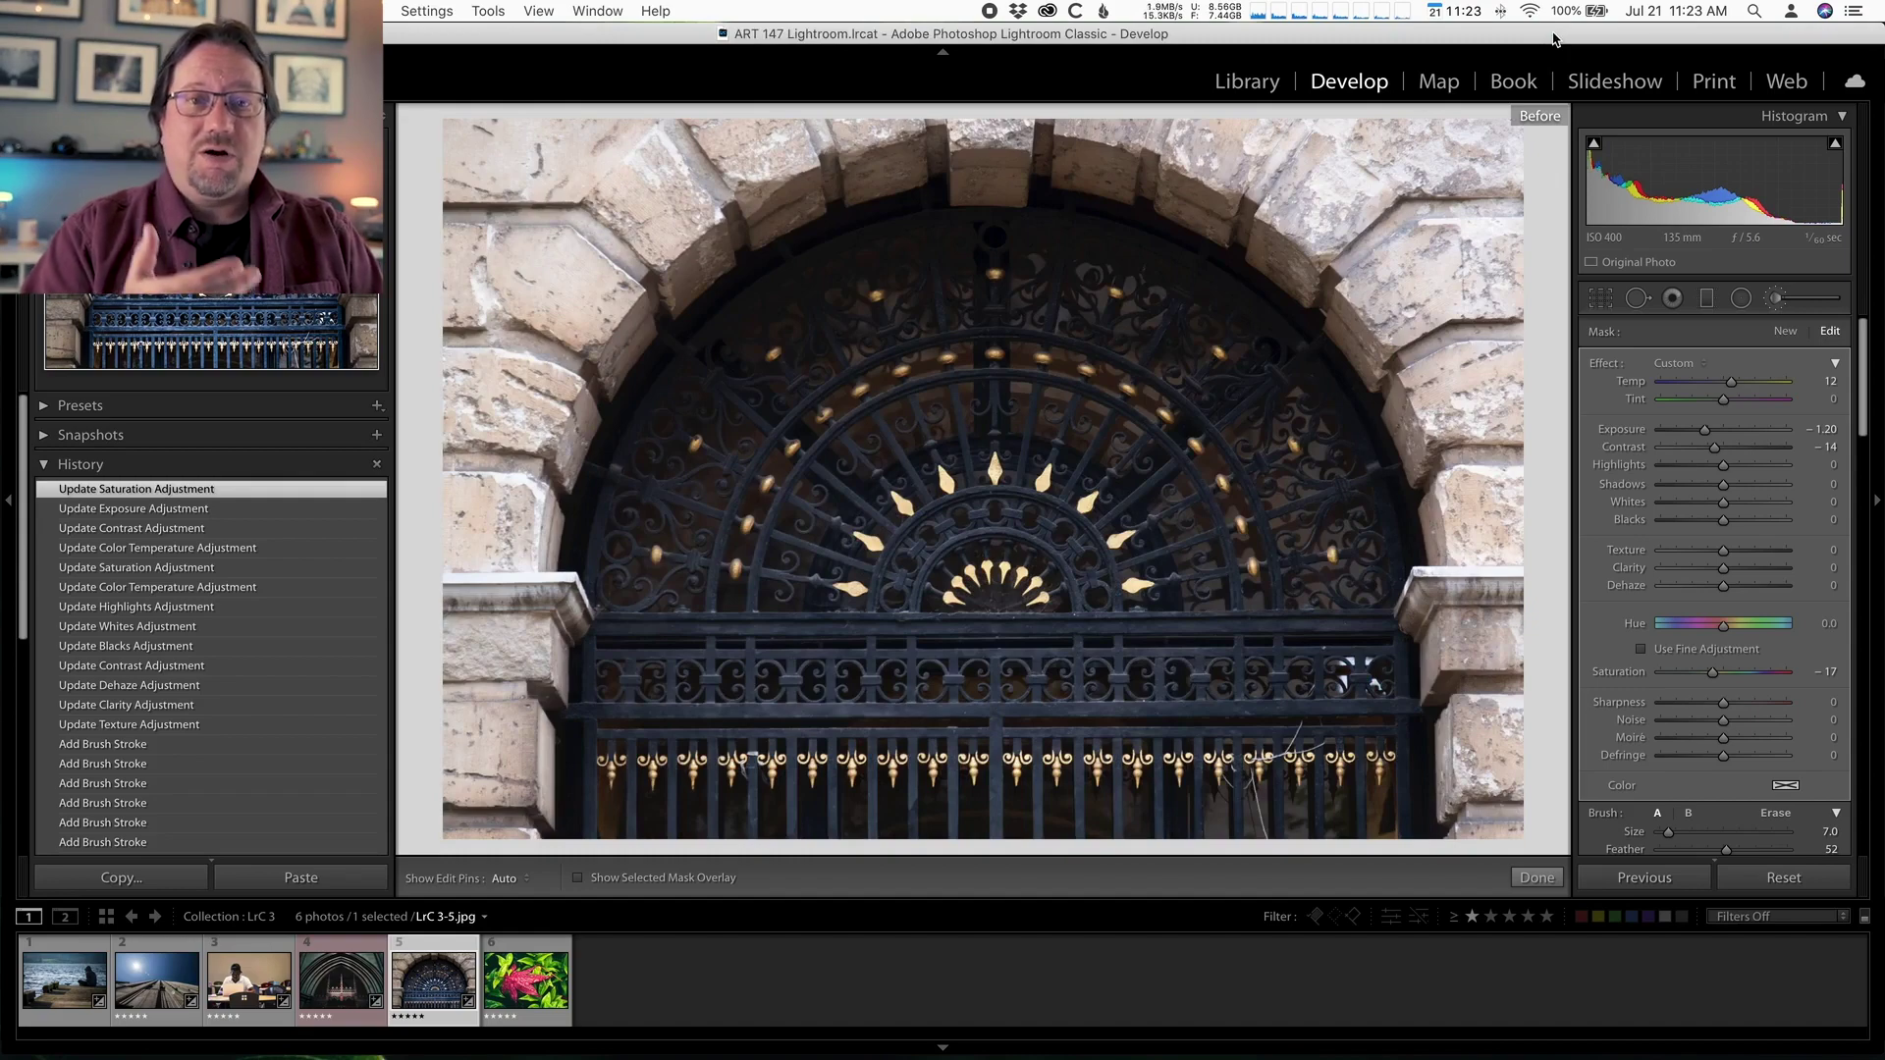
key("backslash")
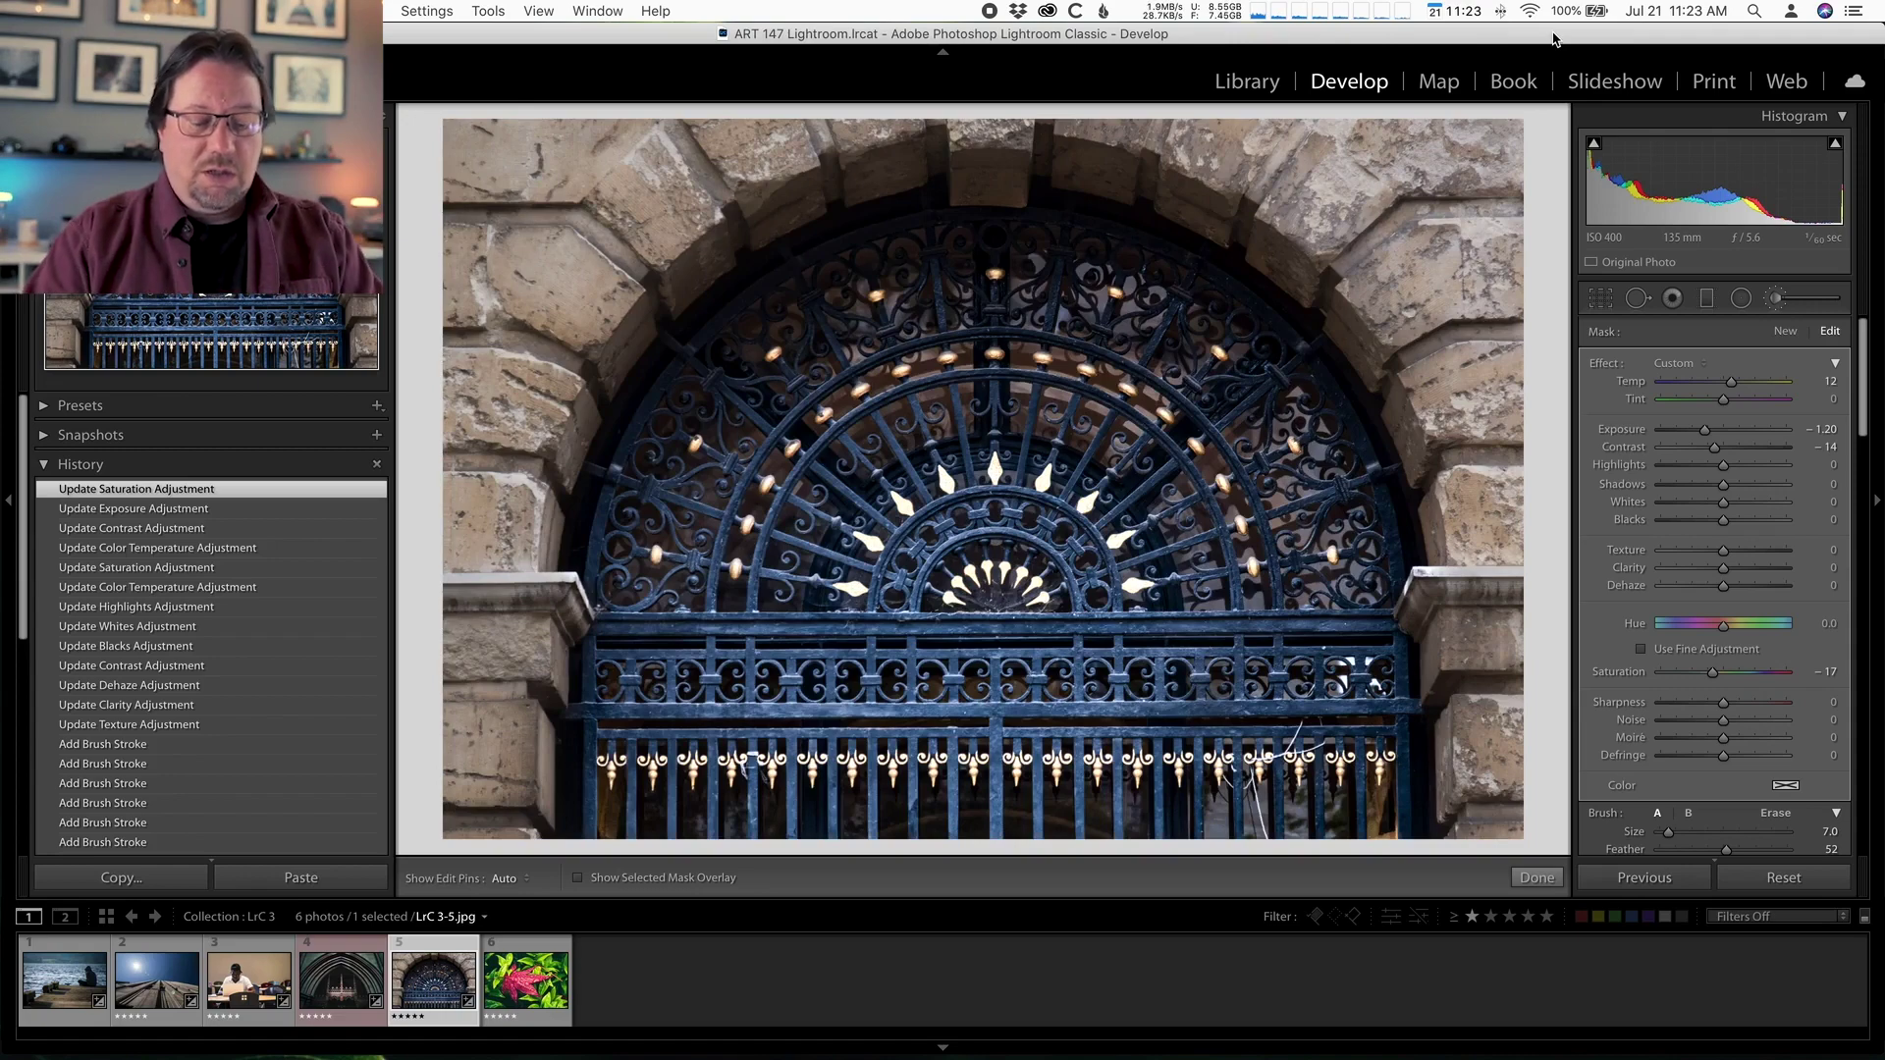
key("Left")
key("Right")
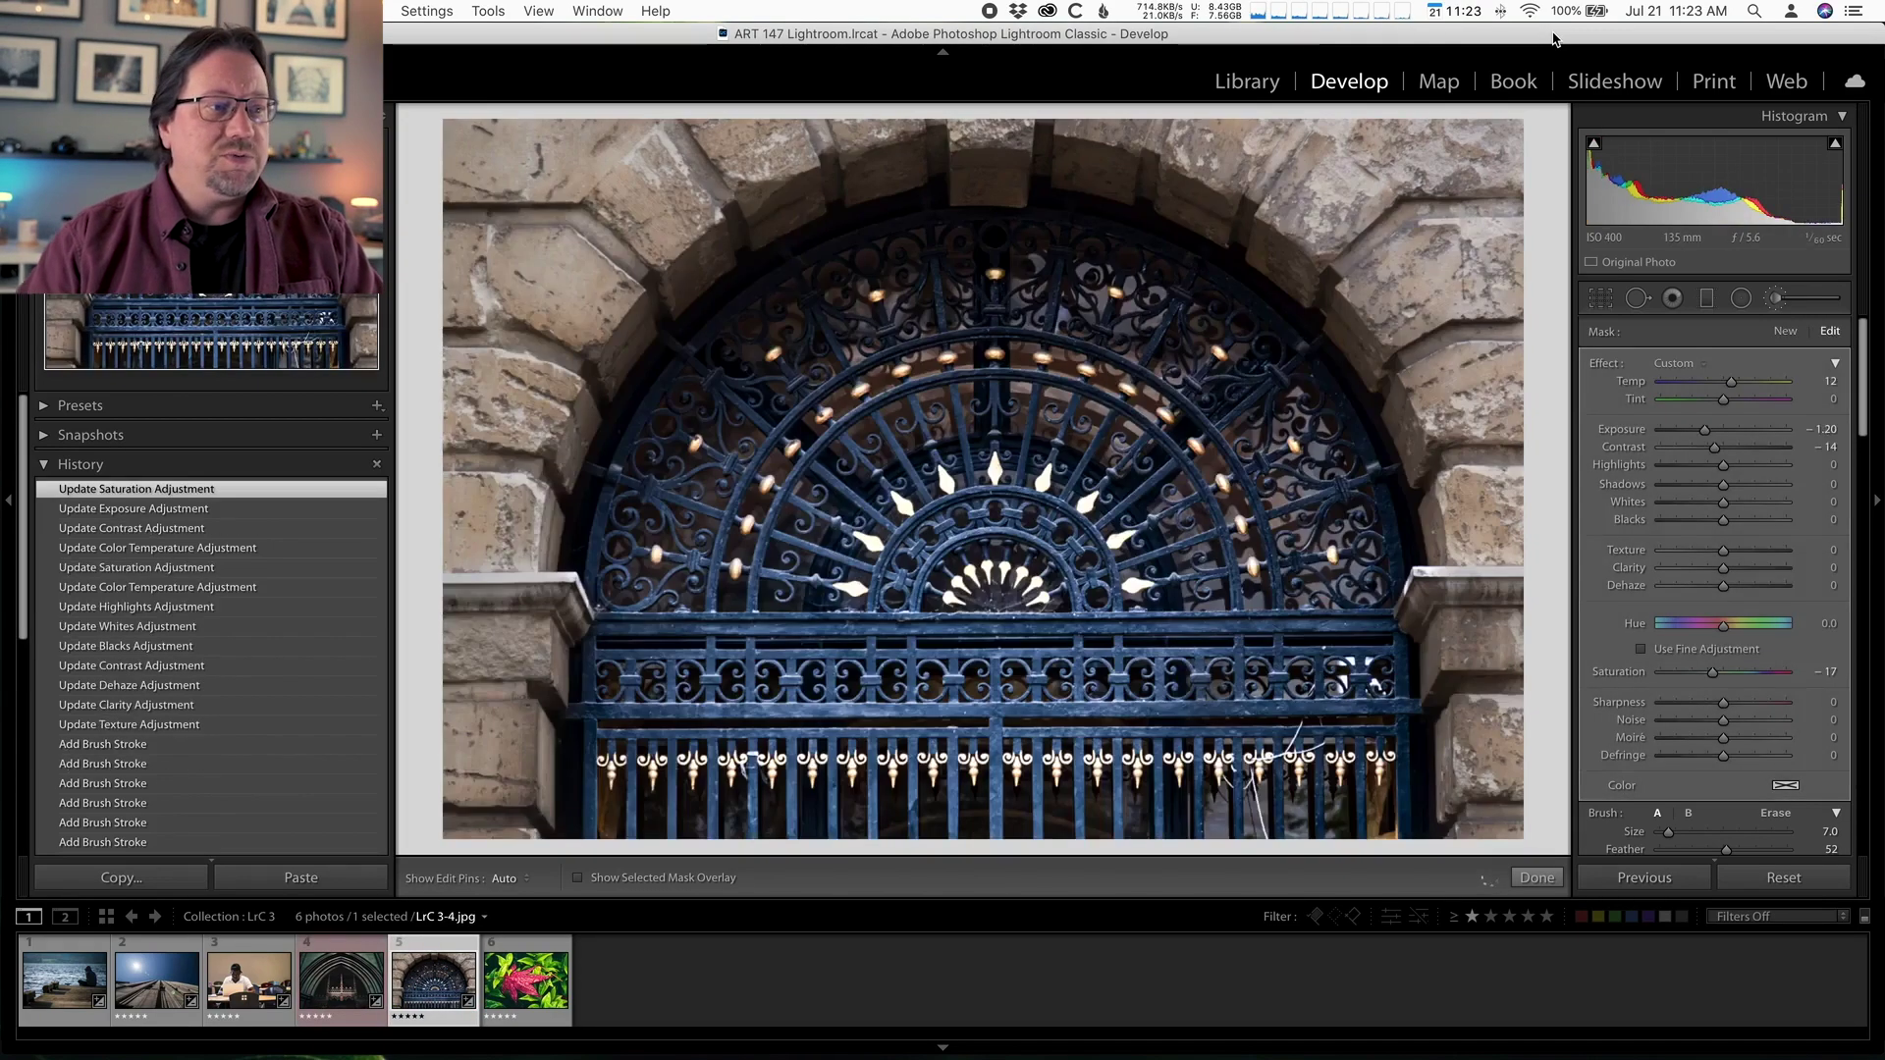
key("backslash")
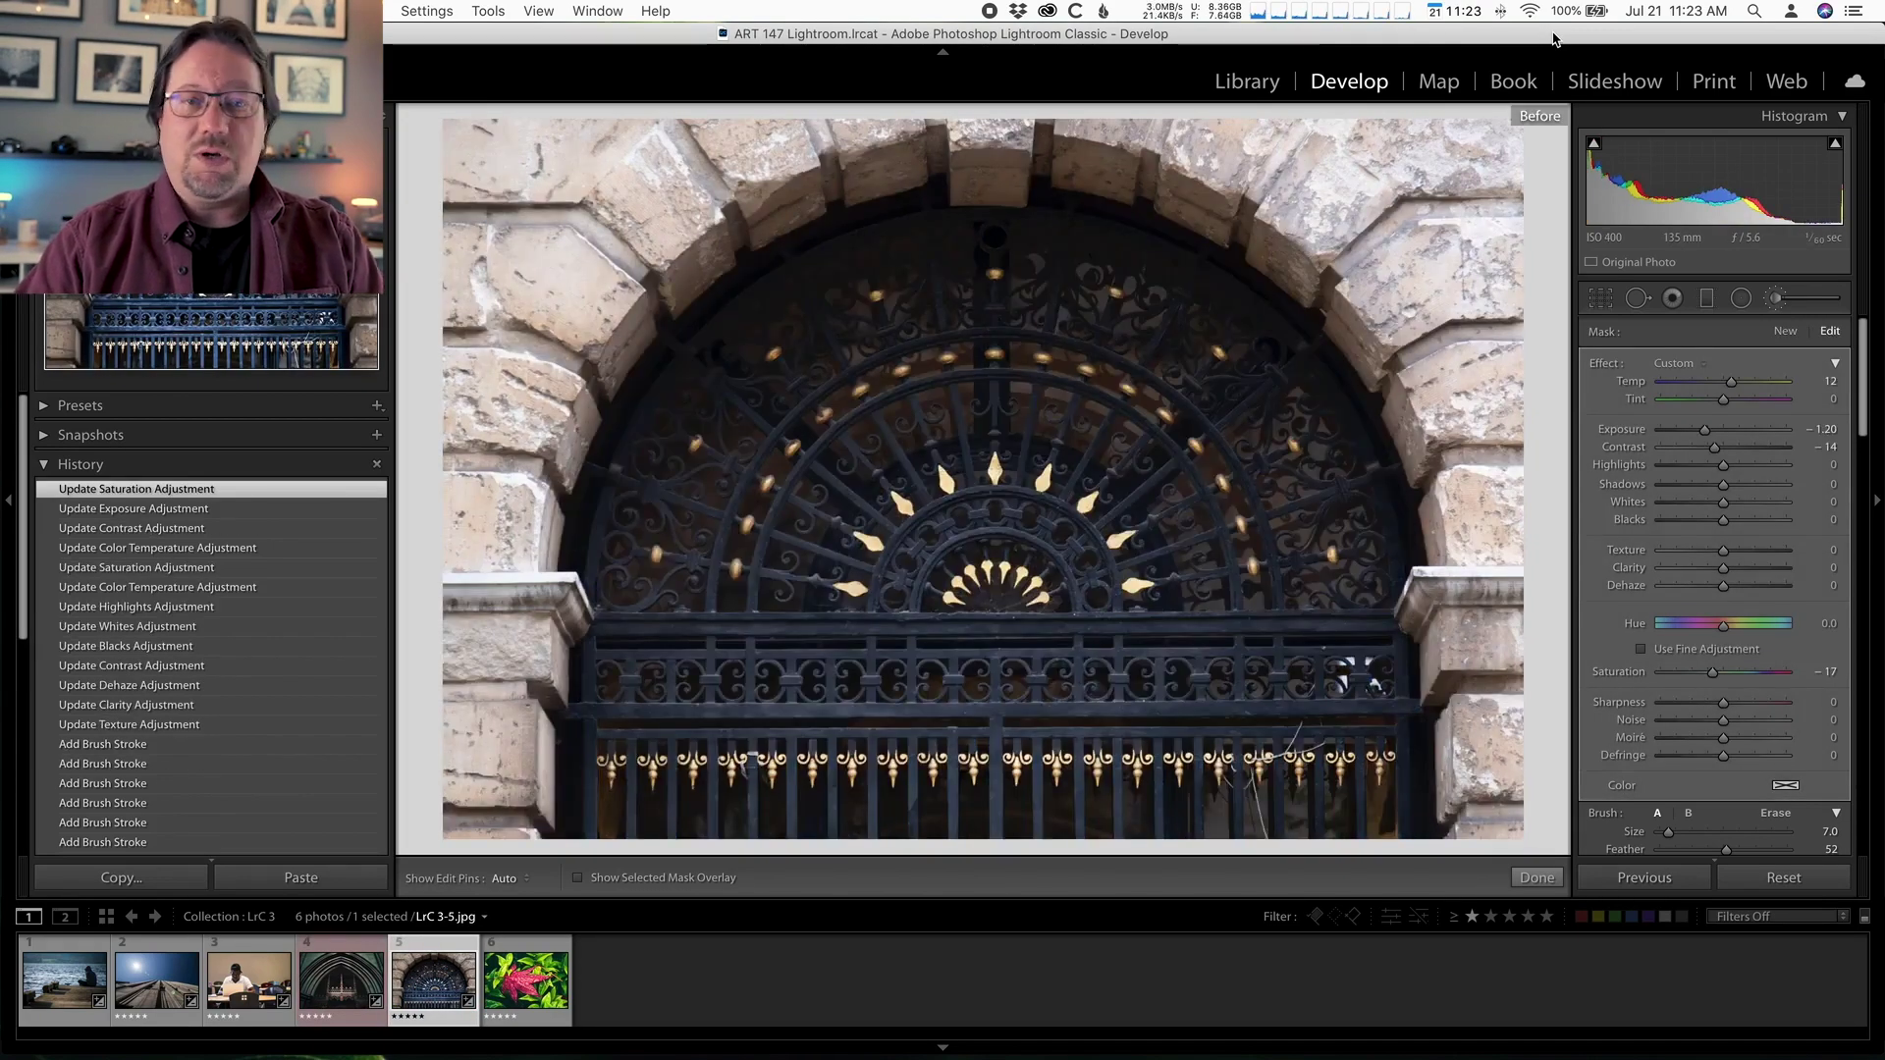
key("backslash")
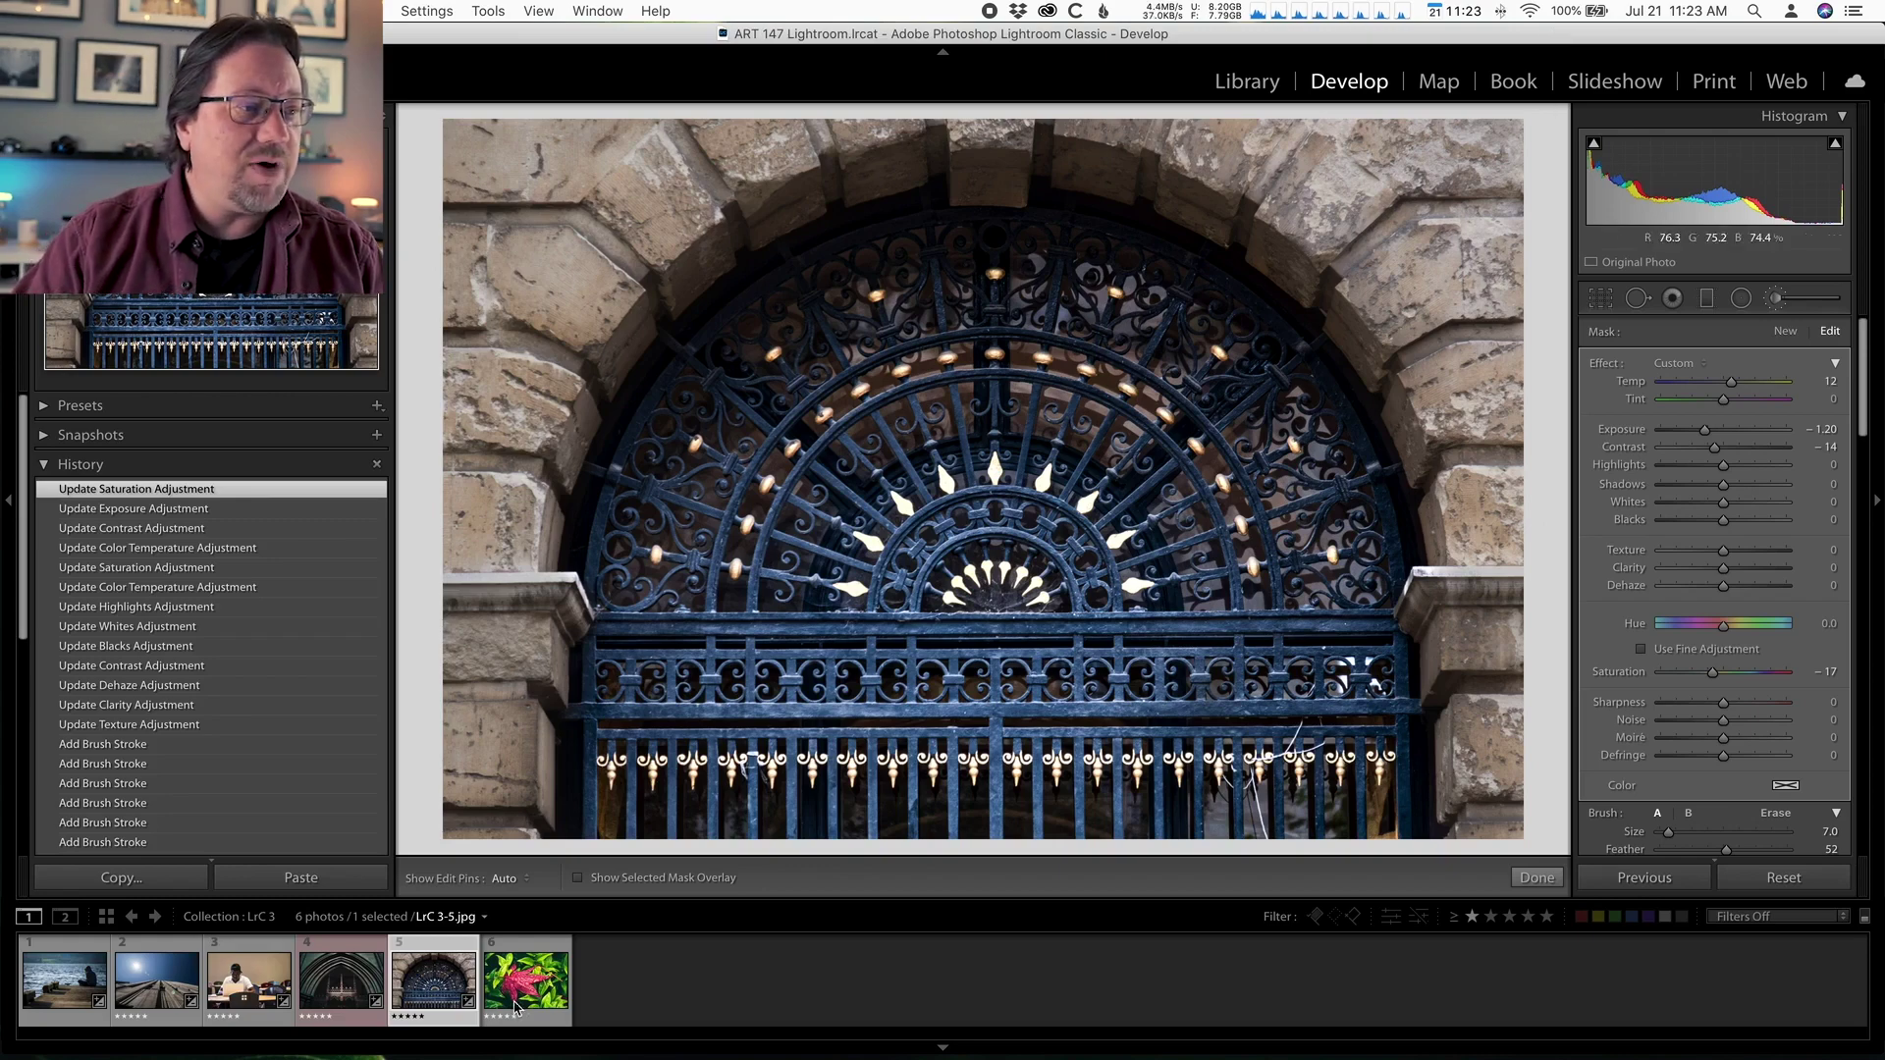
Step: Open the red leaf photo LrC 3-6.jpg, close the Adjustment Brush, and lower the Luminance of Green to -40 and Yellow to -38
left_click(515, 1006)
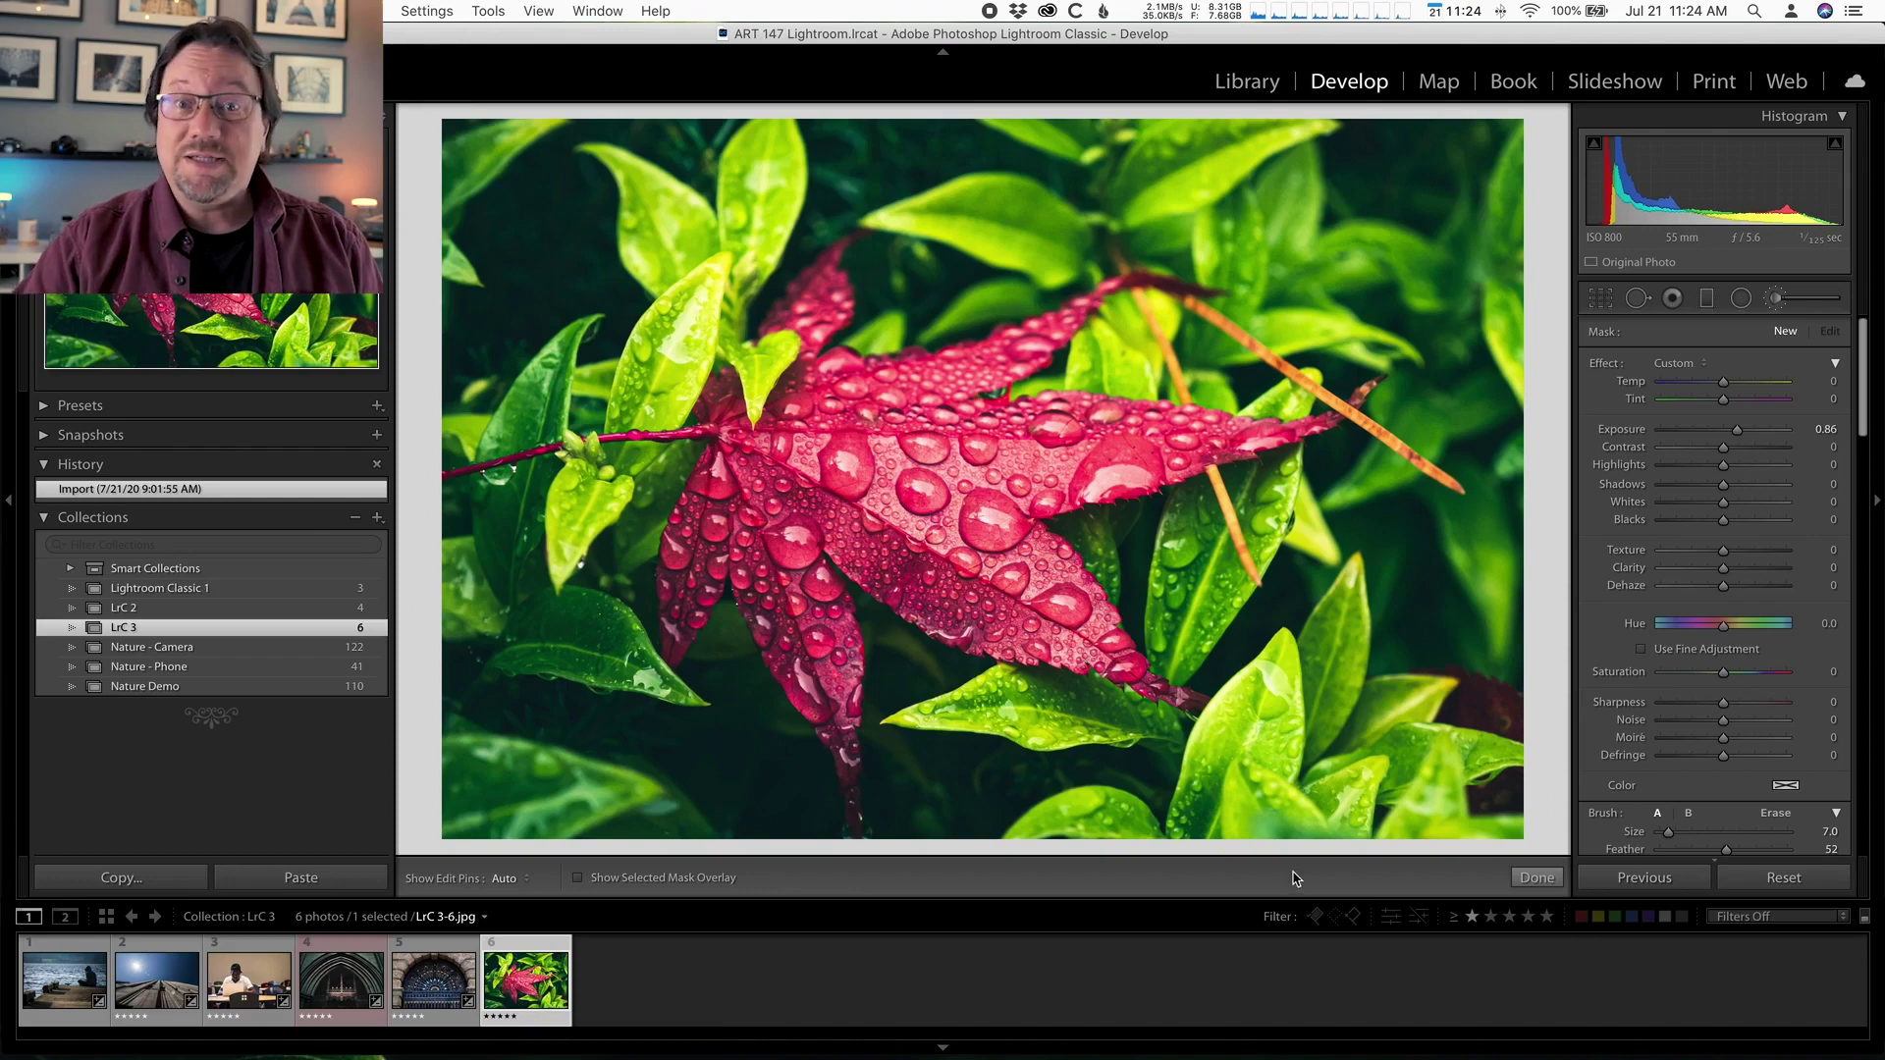
left_click(1773, 303)
scroll(1754, 650, "down", 2)
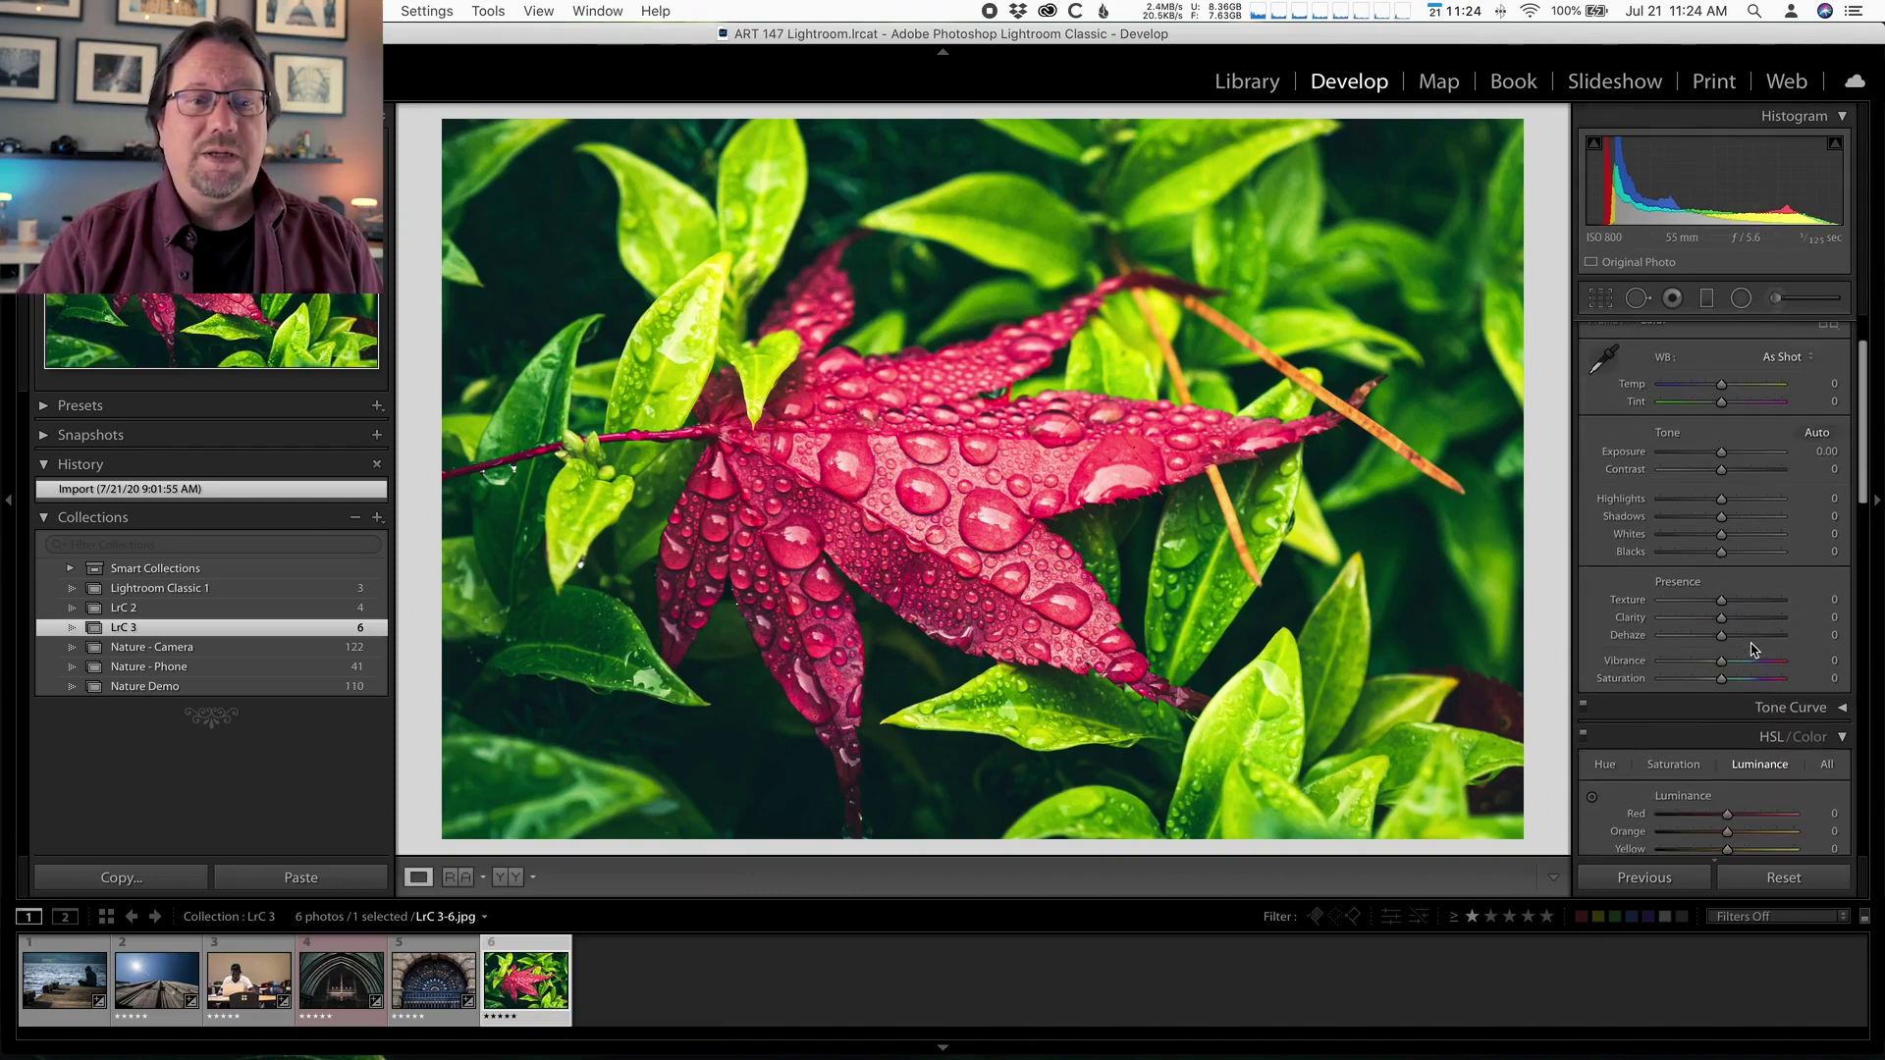
scroll(1754, 650, "down", 5)
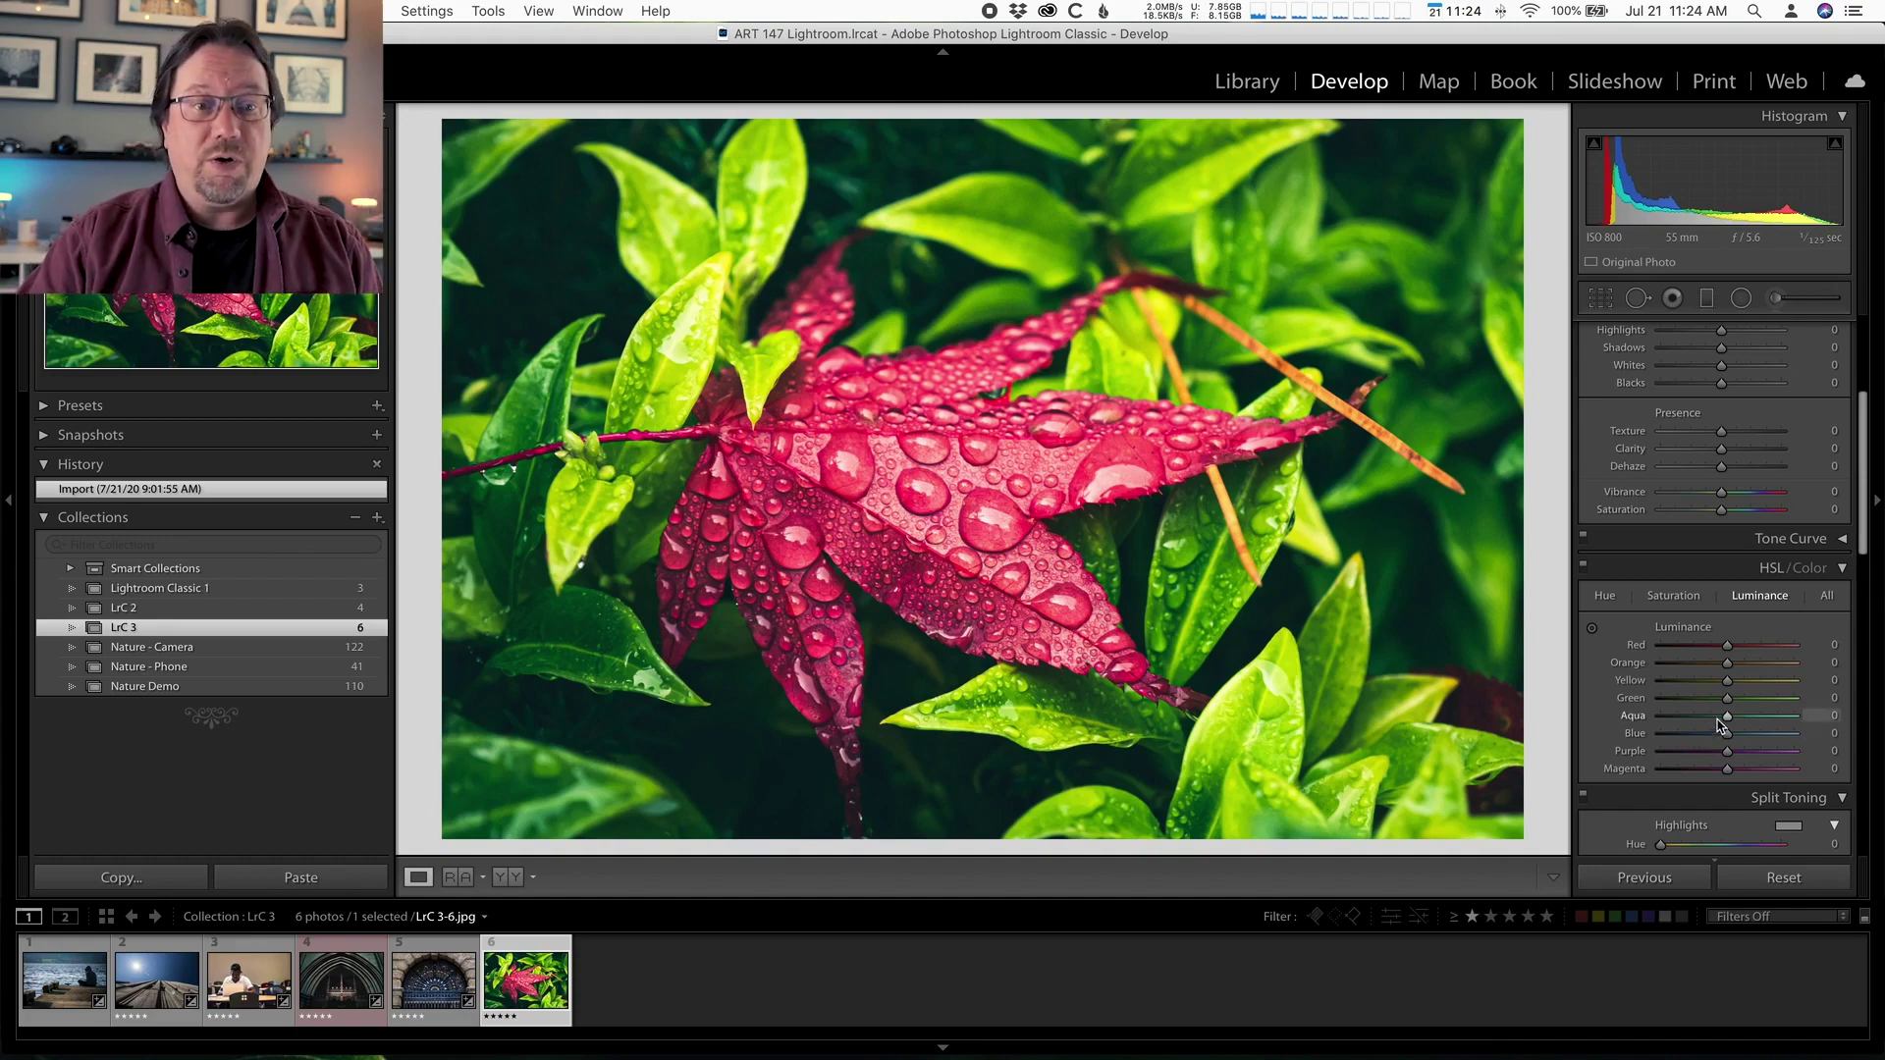
mouse_move(1728, 704)
left_mouse_down()
mouse_move(1665, 707)
mouse_move(1708, 714)
mouse_move(1725, 681)
mouse_move(1673, 686)
mouse_move(1704, 687)
left_mouse_up()
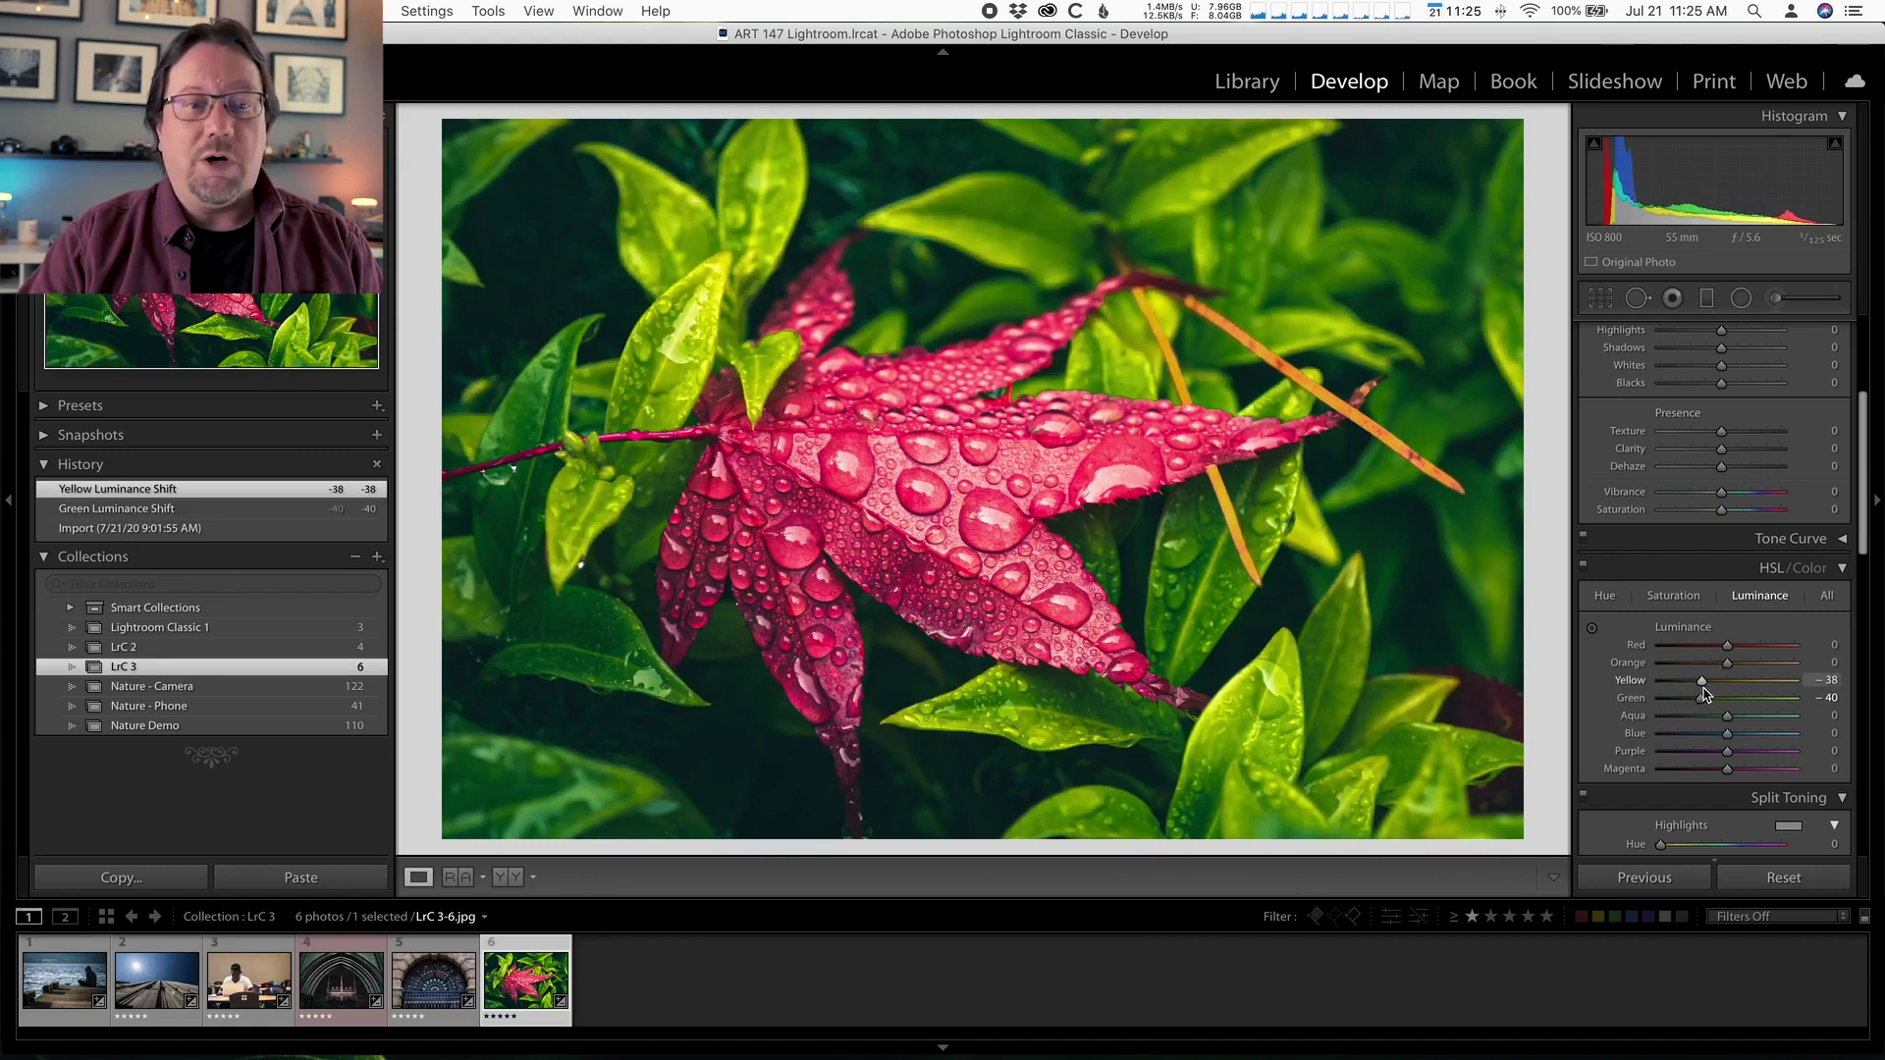
Step: Lower the Saturation of the photo's greens to -40 and its yellows to -37
left_click(1693, 596)
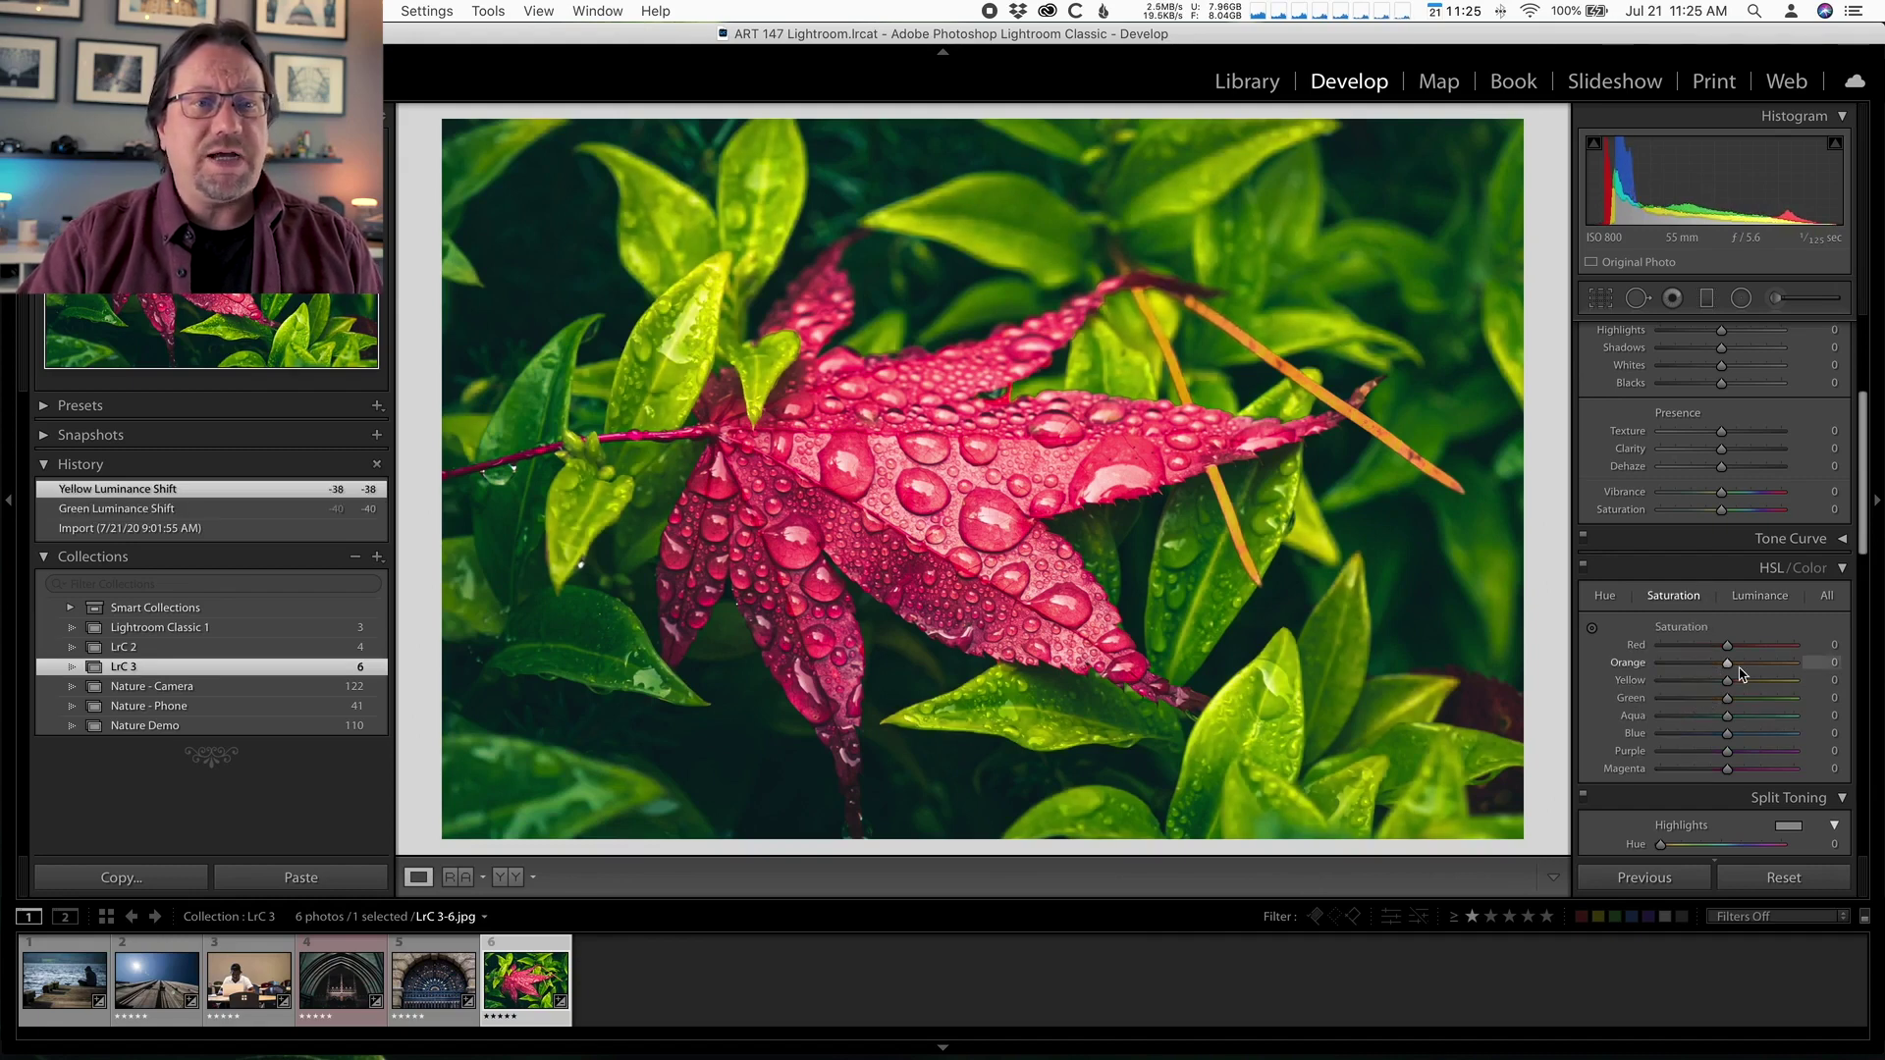
mouse_move(1727, 703)
left_mouse_down()
mouse_move(1702, 705)
mouse_move(1704, 684)
left_mouse_up()
Step: Try a Red Luminance of +19 and reset it to 0
left_click(1757, 596)
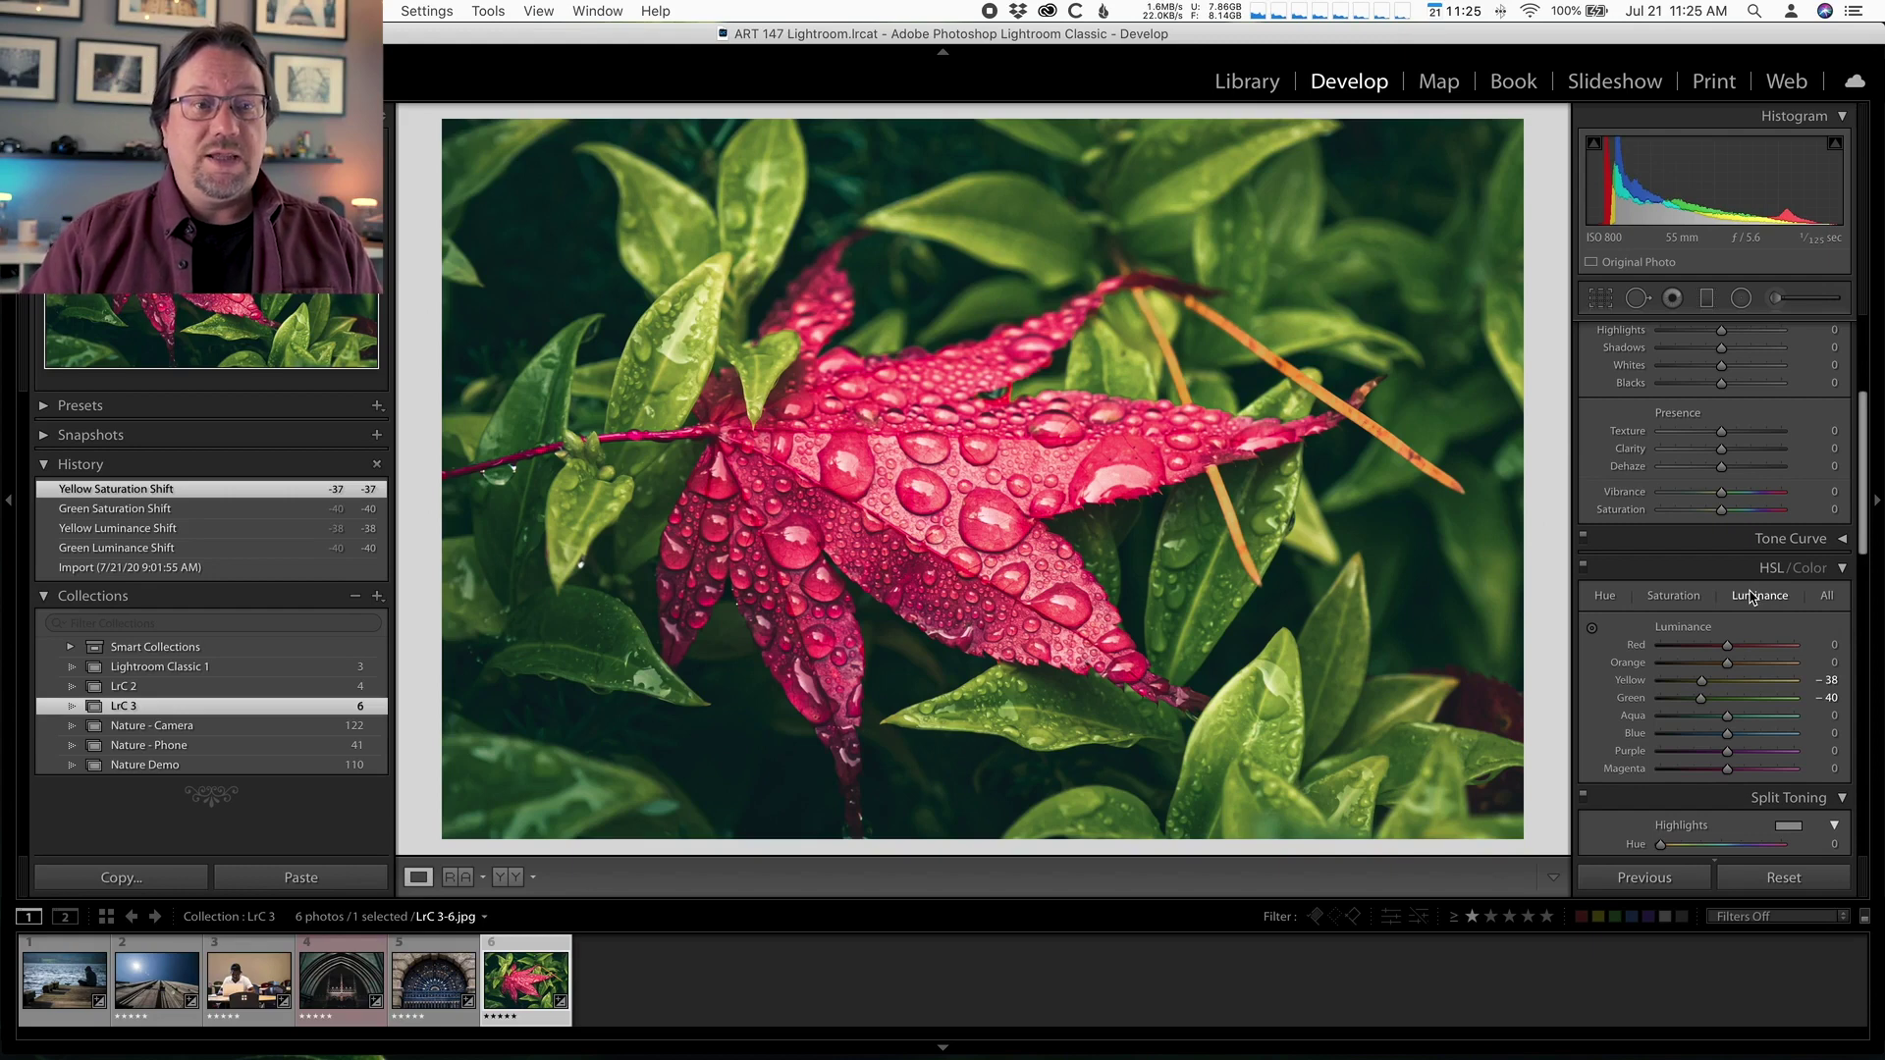
left_click_drag(1727, 646, 1742, 647)
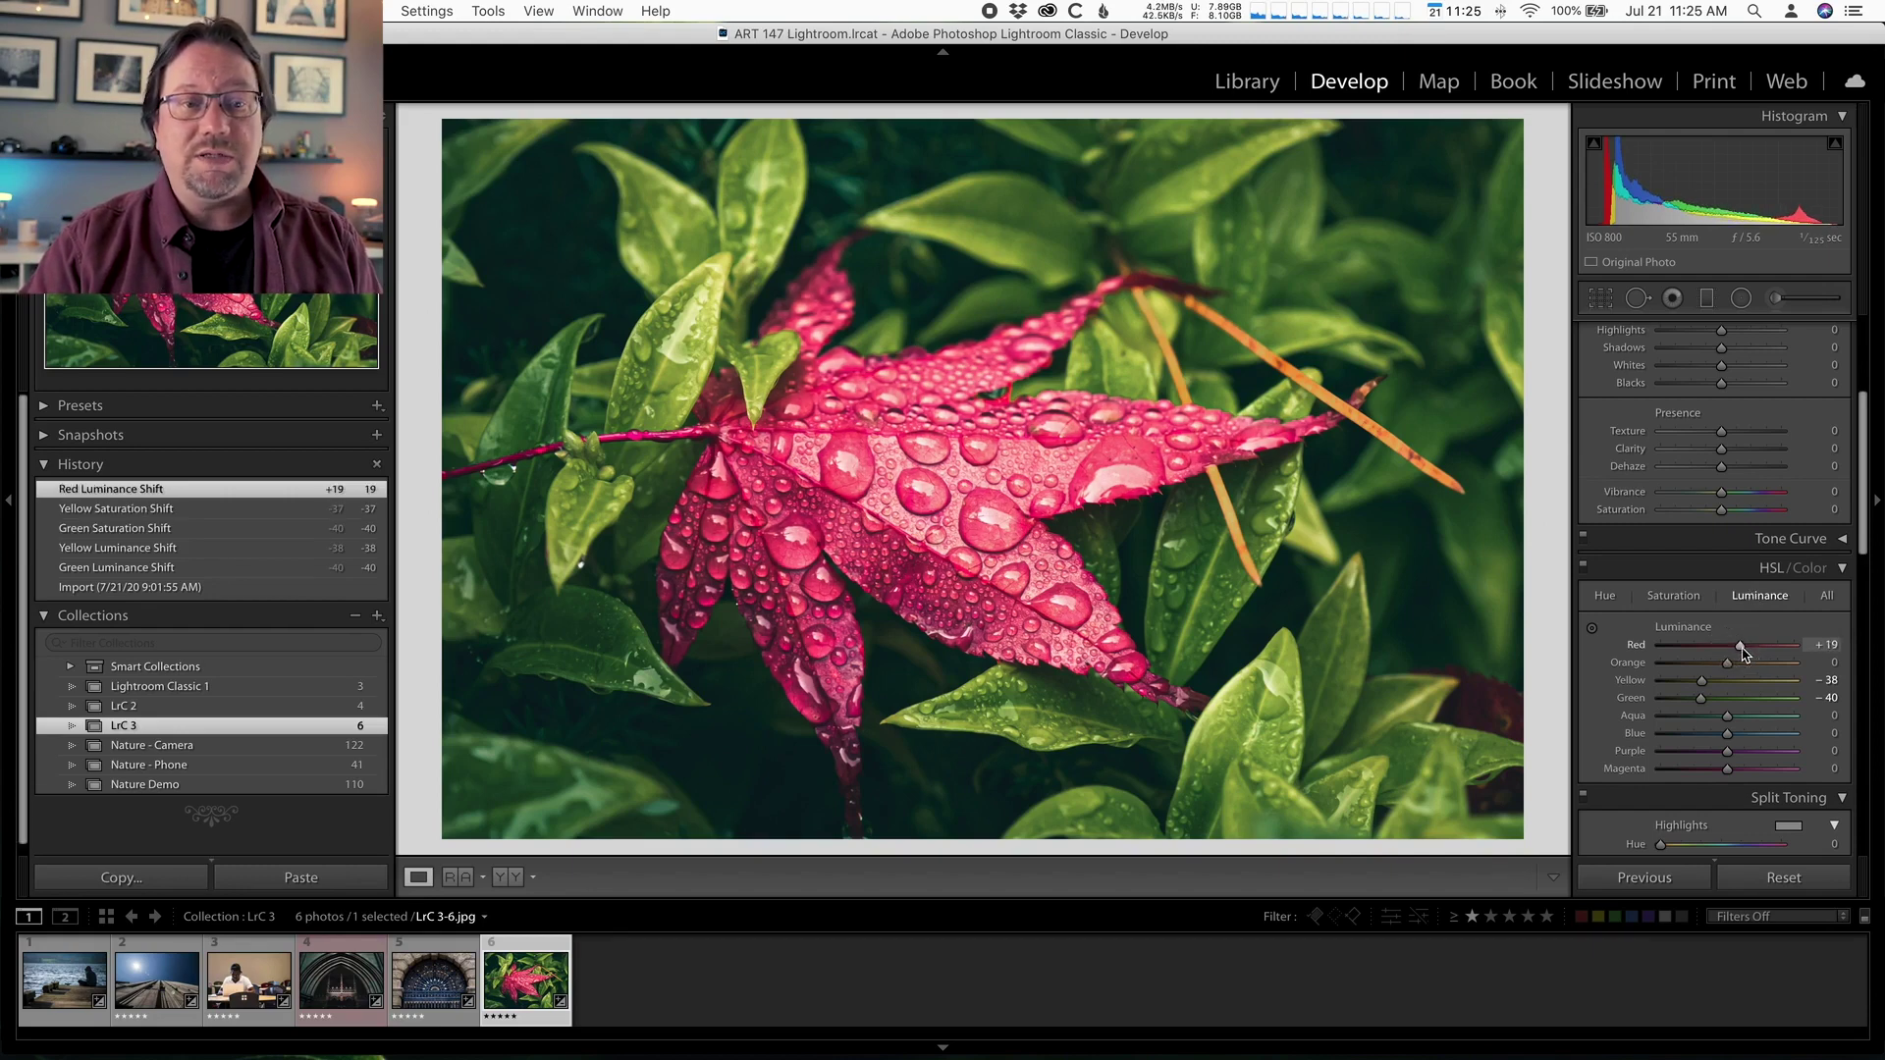
double_click(1742, 648)
Step: Raise the Saturation of the photo's reds to +20
left_click(1687, 602)
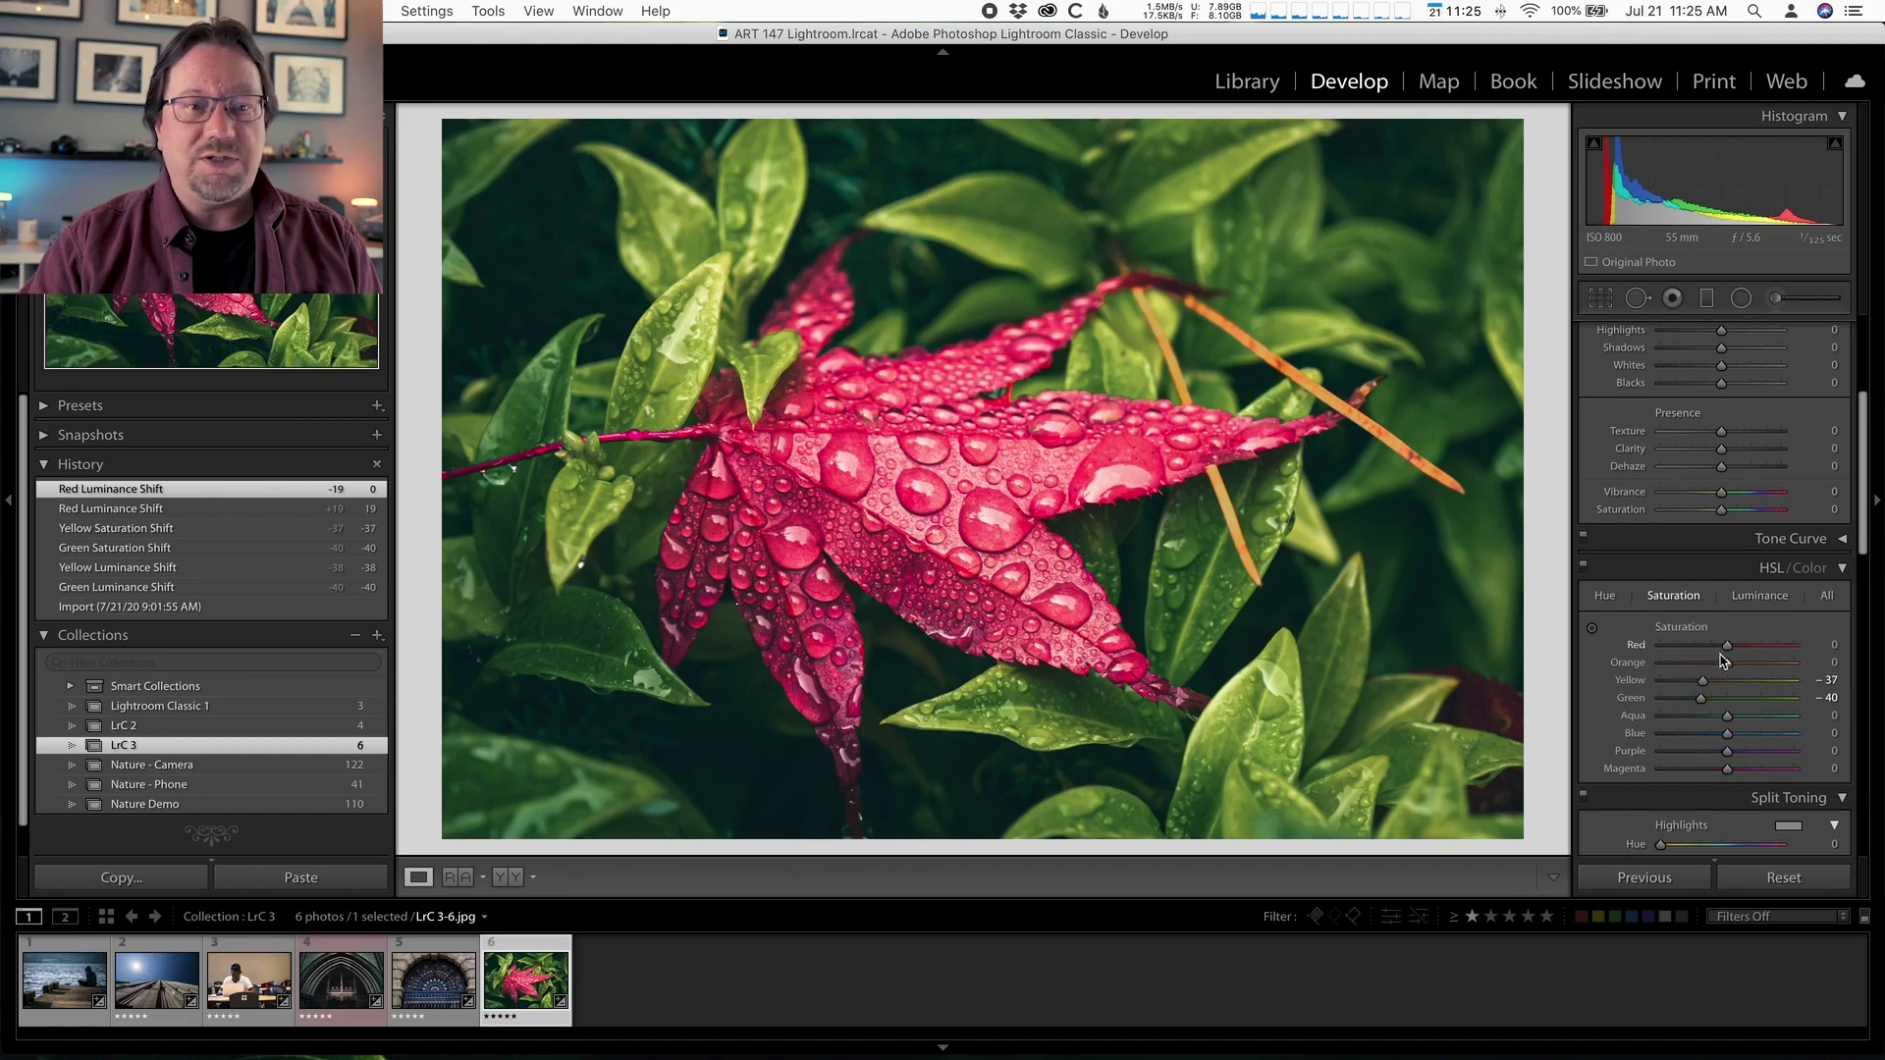
left_click_drag(1731, 646, 1741, 648)
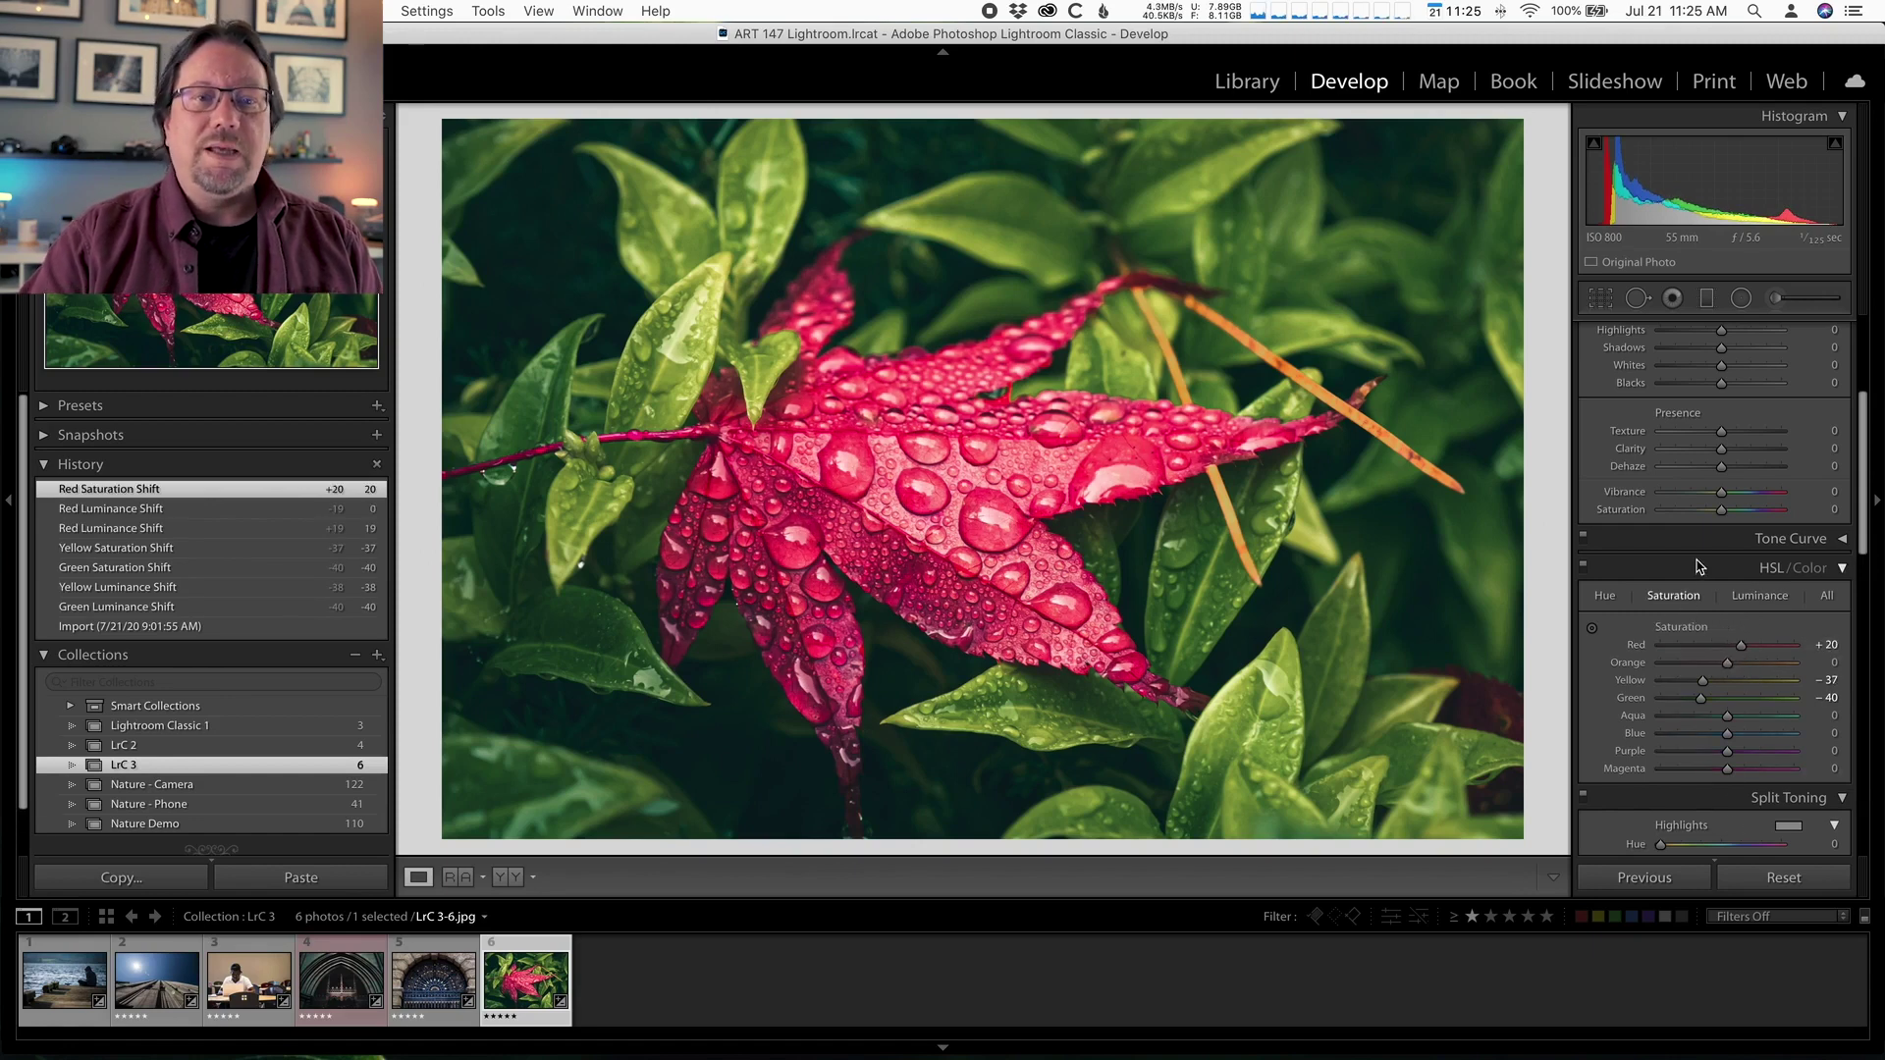
Step: Activate the Adjustment Brush, reset its effect settings, and set Texture to 29, Clarity to 20 and Dehaze to 13
scroll(1700, 565, "up", 3)
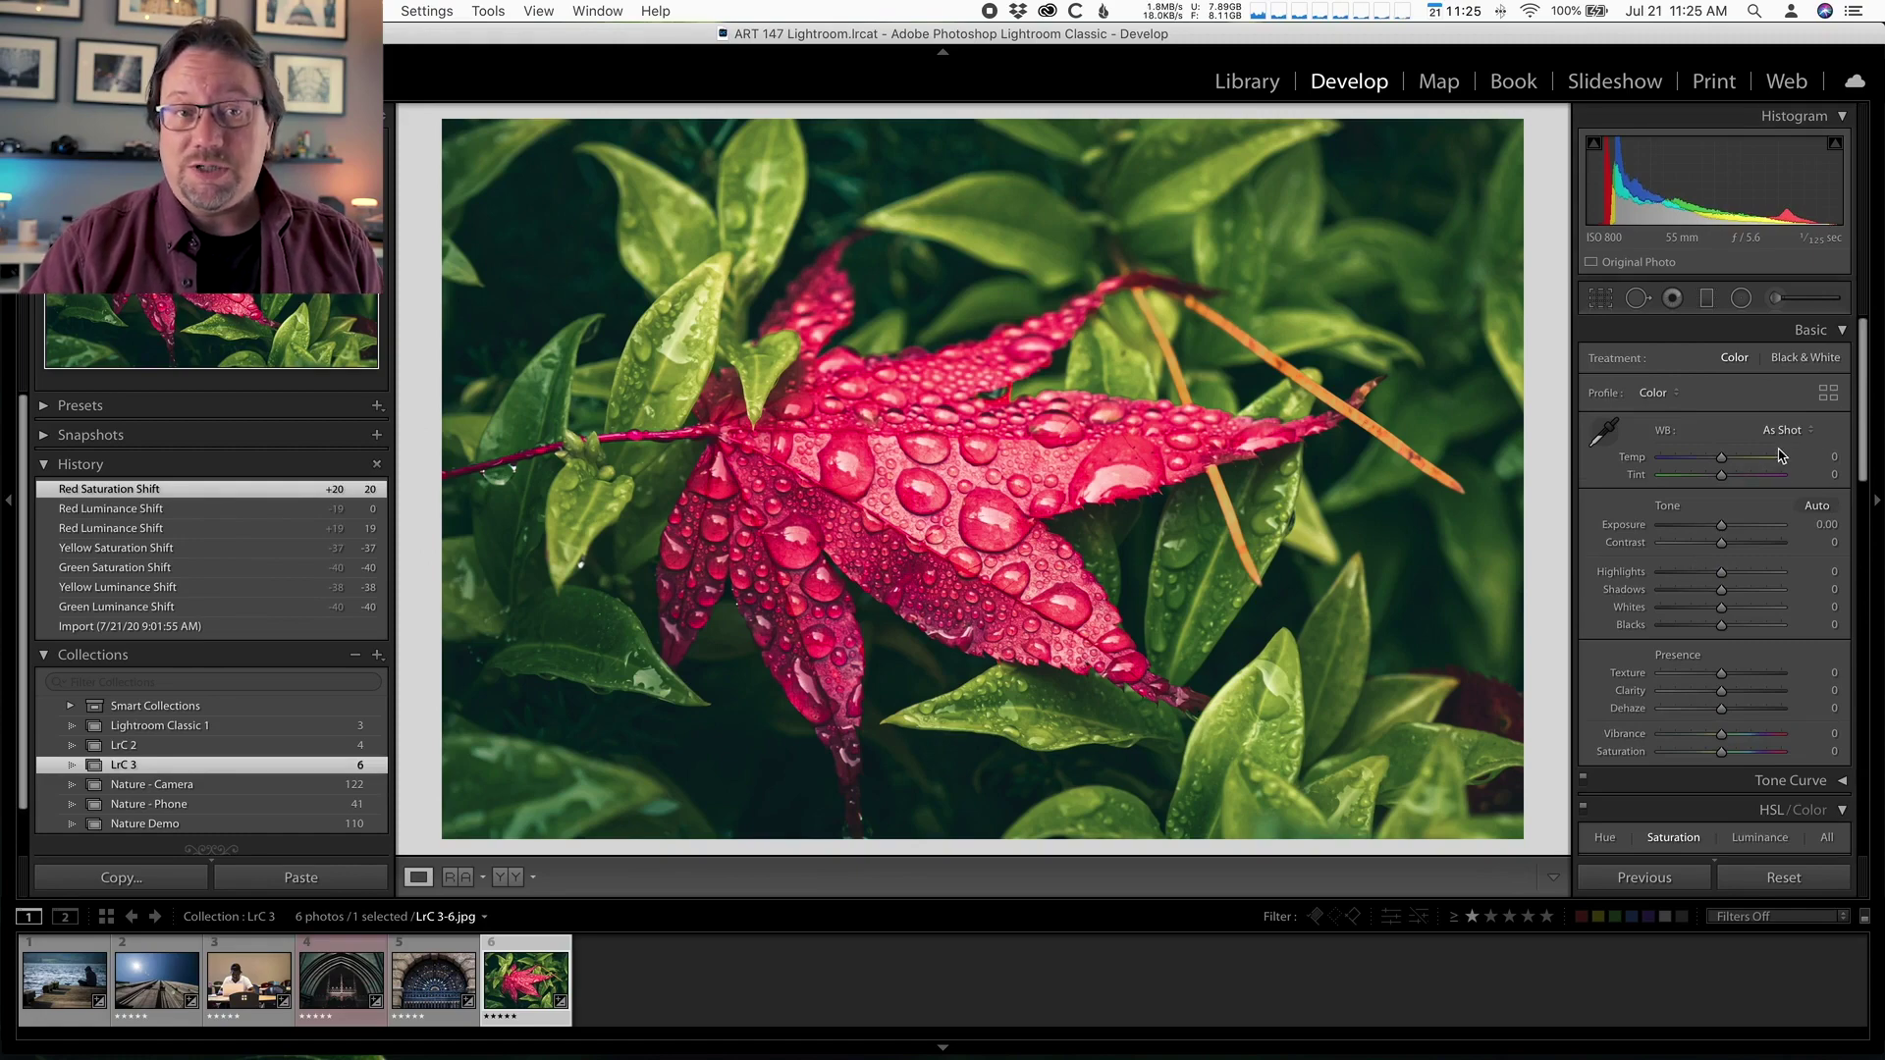
left_click(1775, 304)
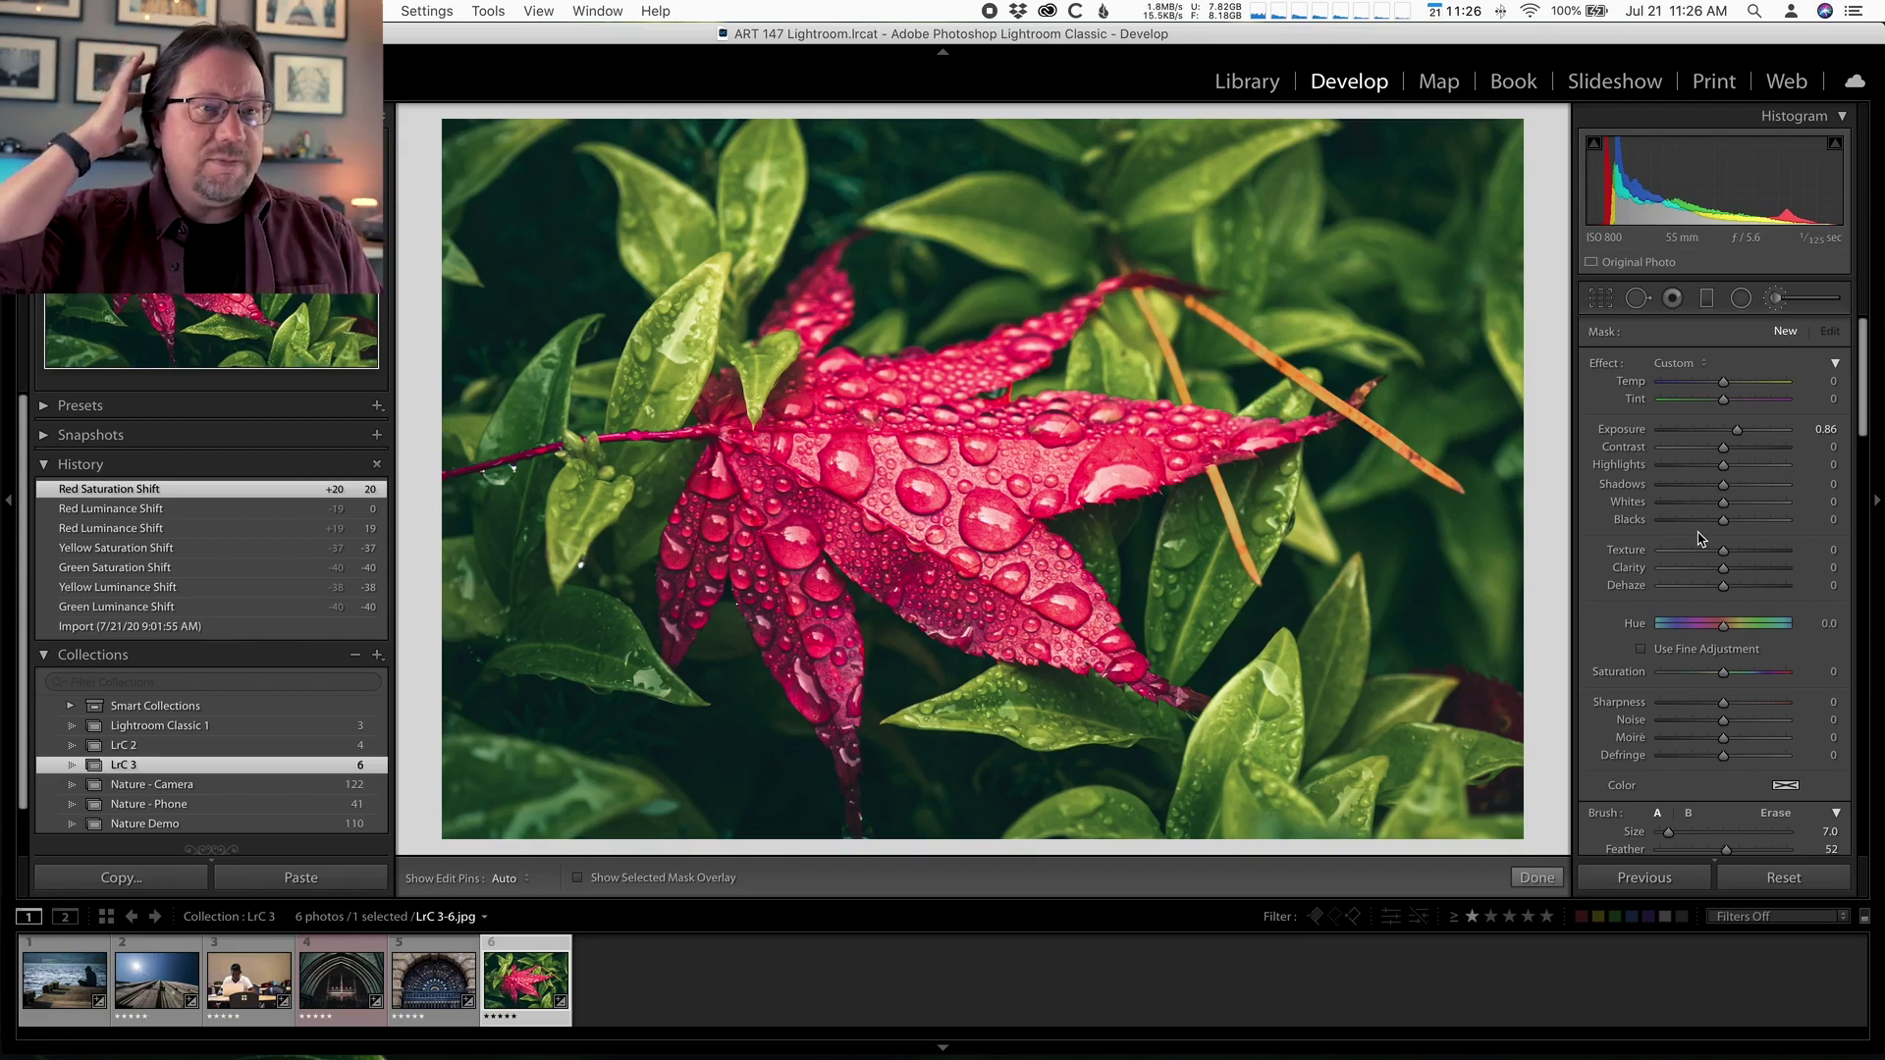
double_click(1605, 366)
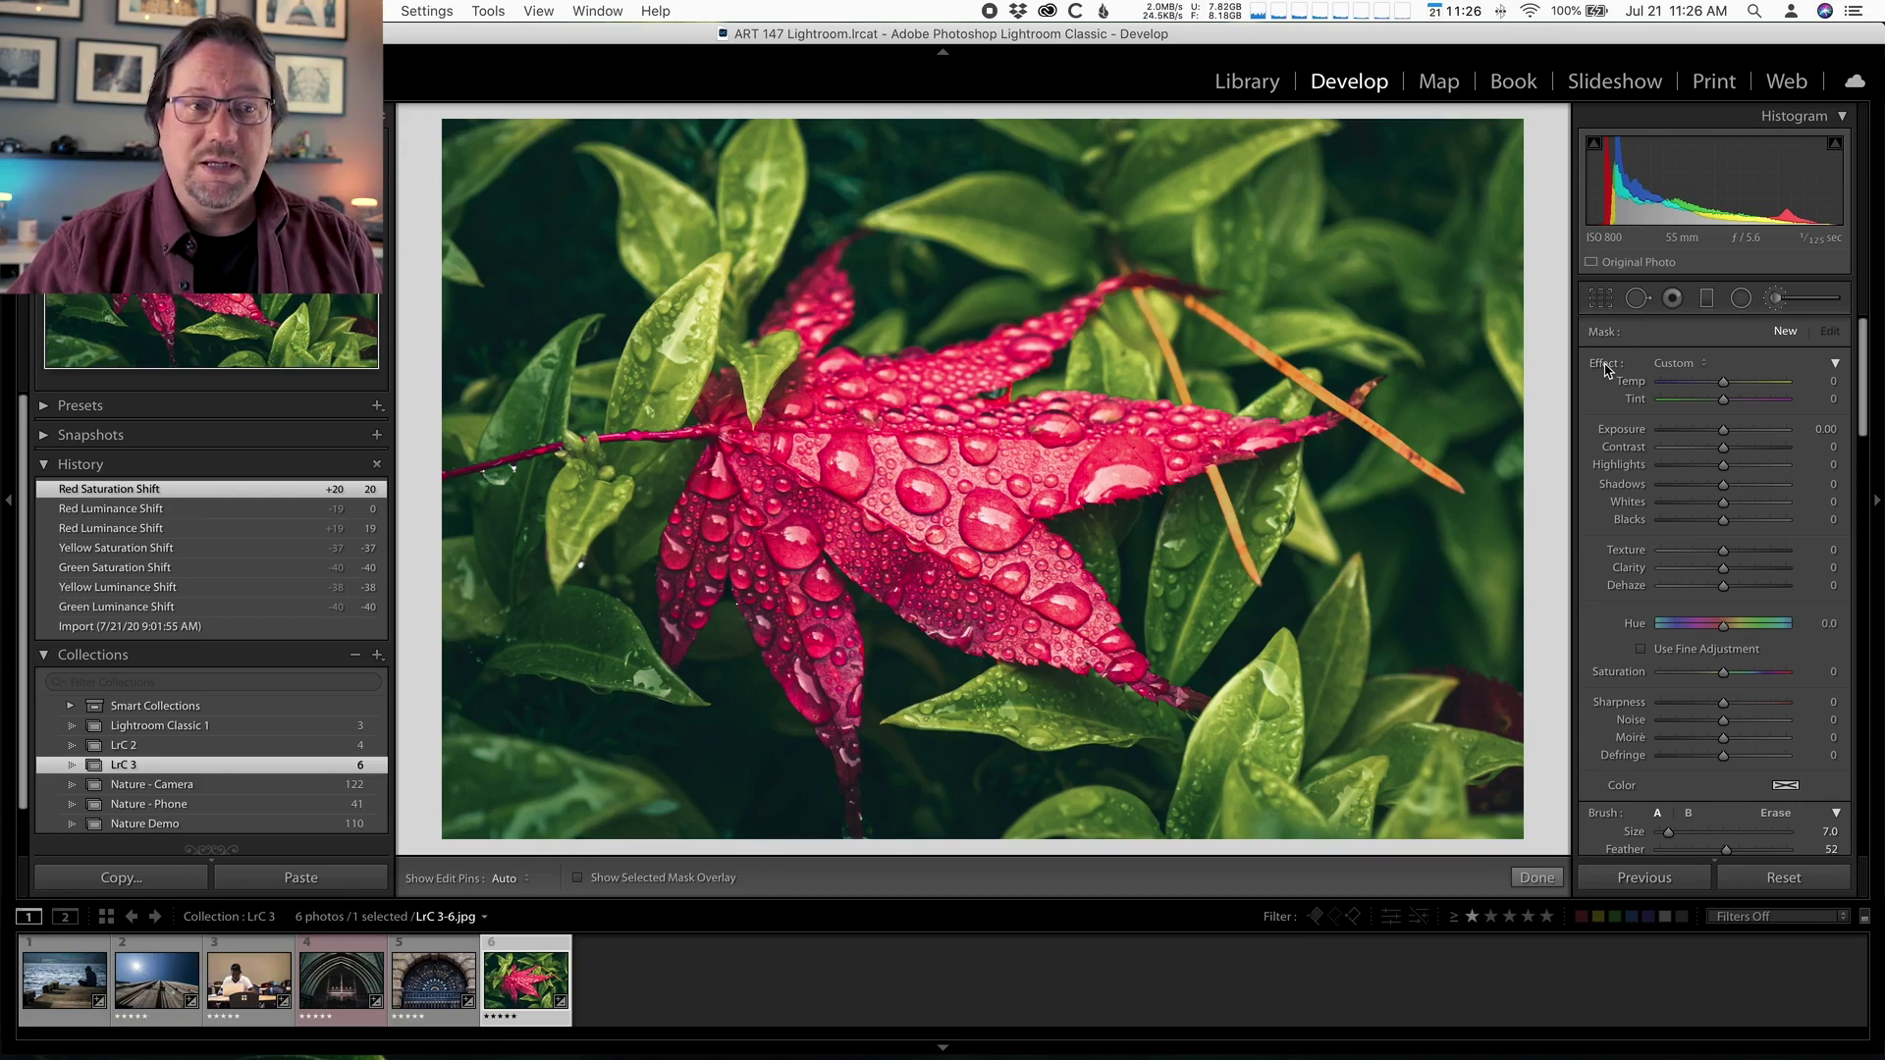
left_click(1731, 551)
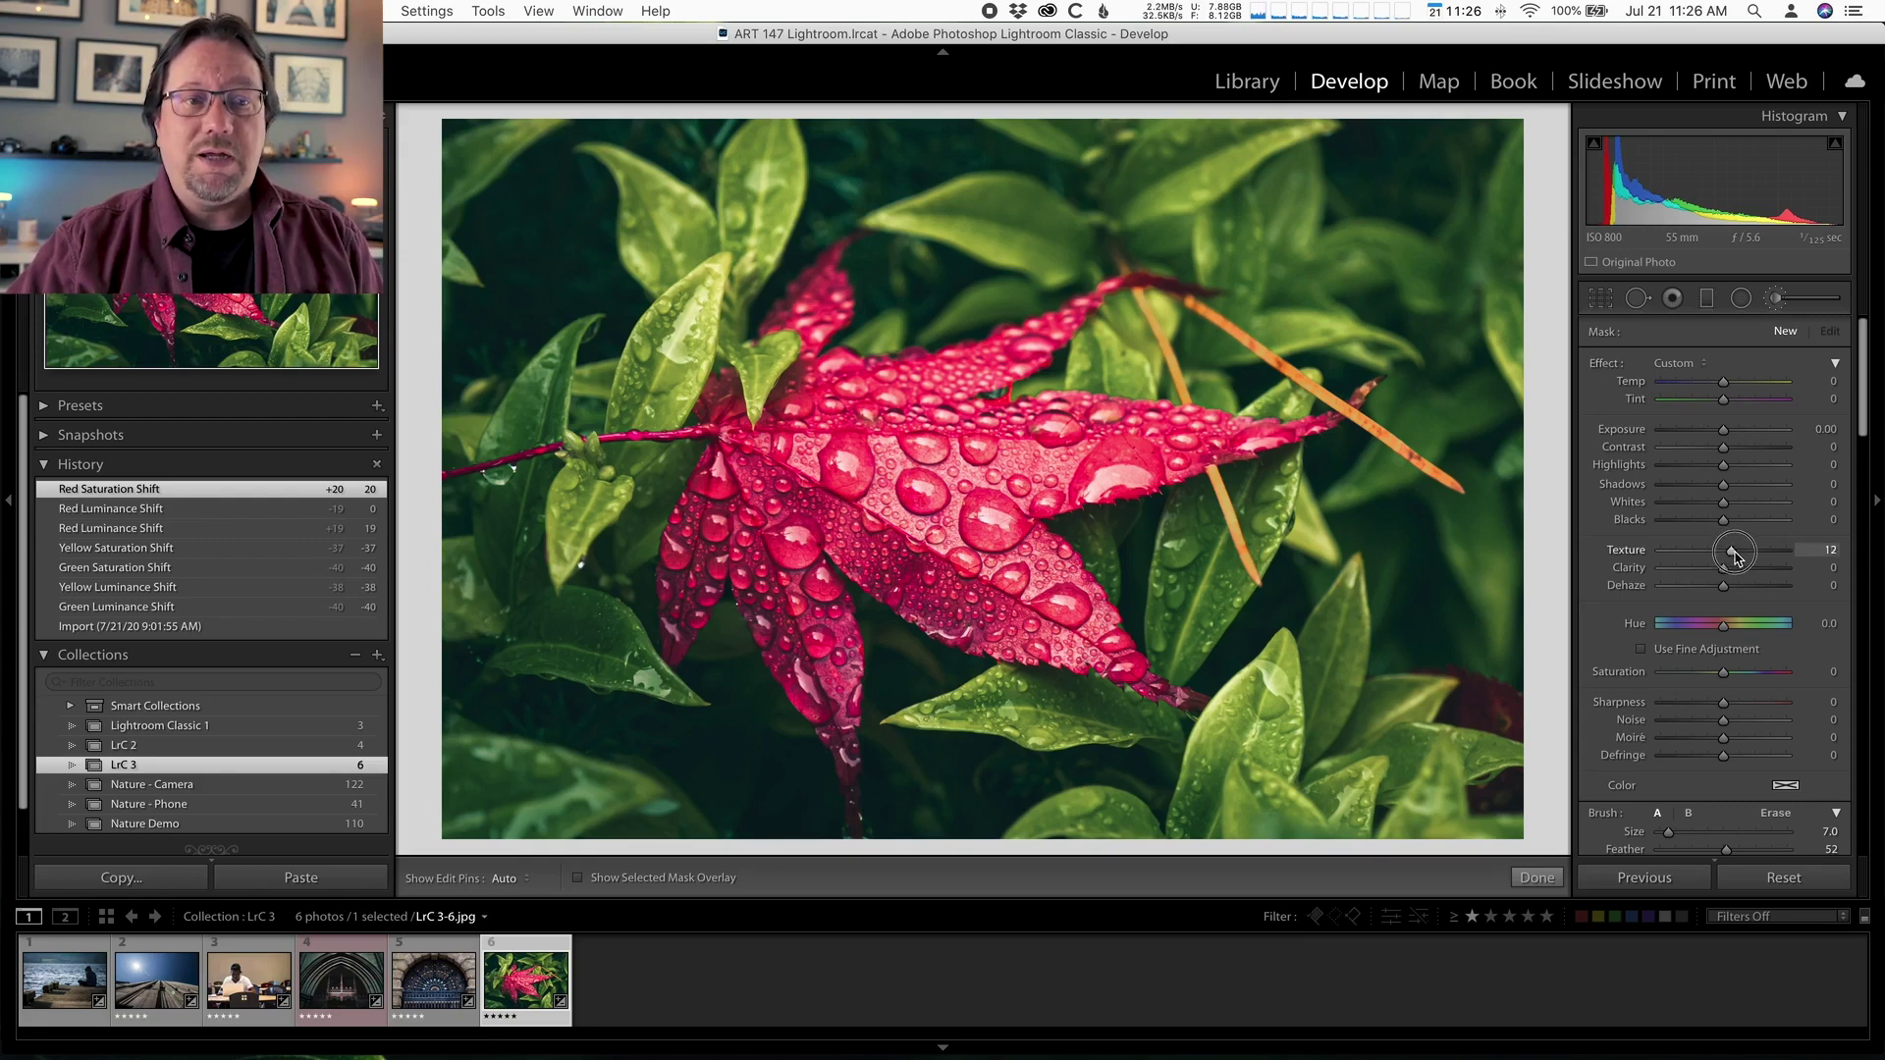
left_click_drag(1738, 556, 1734, 589)
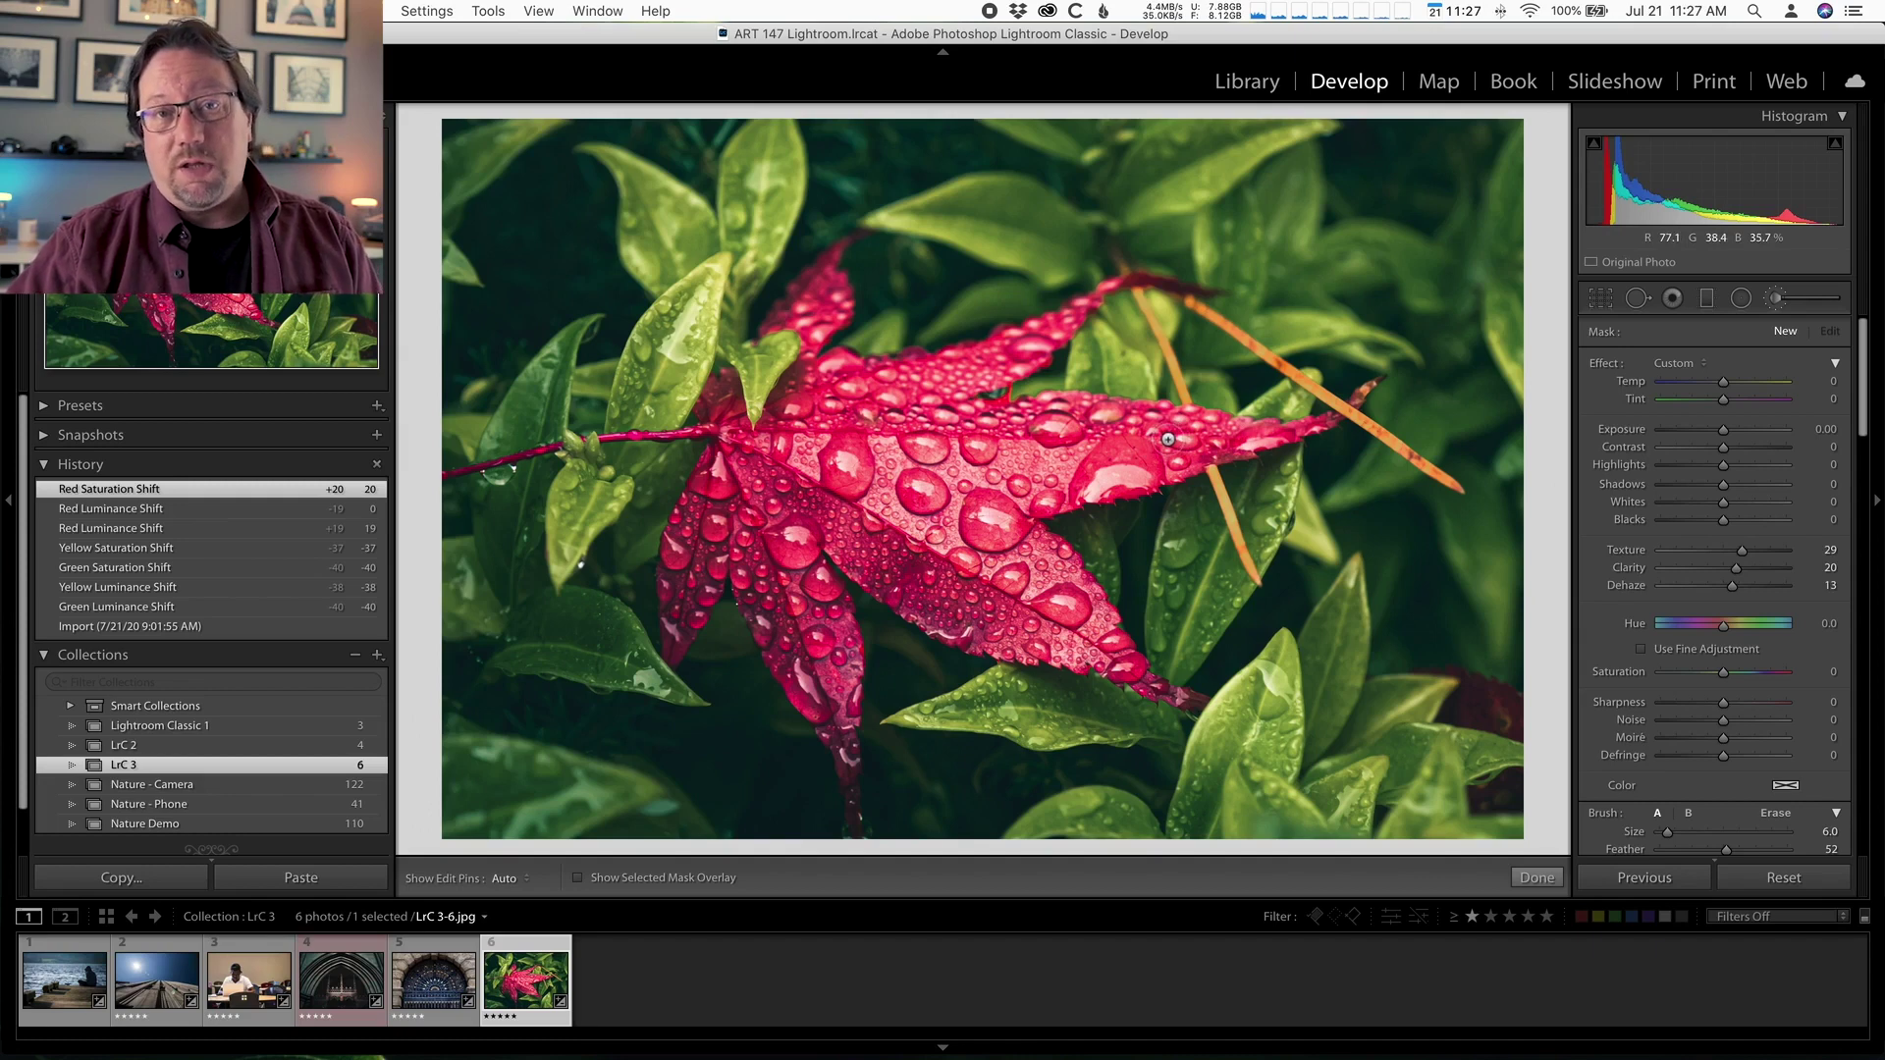
Step: Show the mask overlay, hide the edit pins and paint over the red leaf with an auto-masked brush of size 6
scroll(1664, 751, "down", 3)
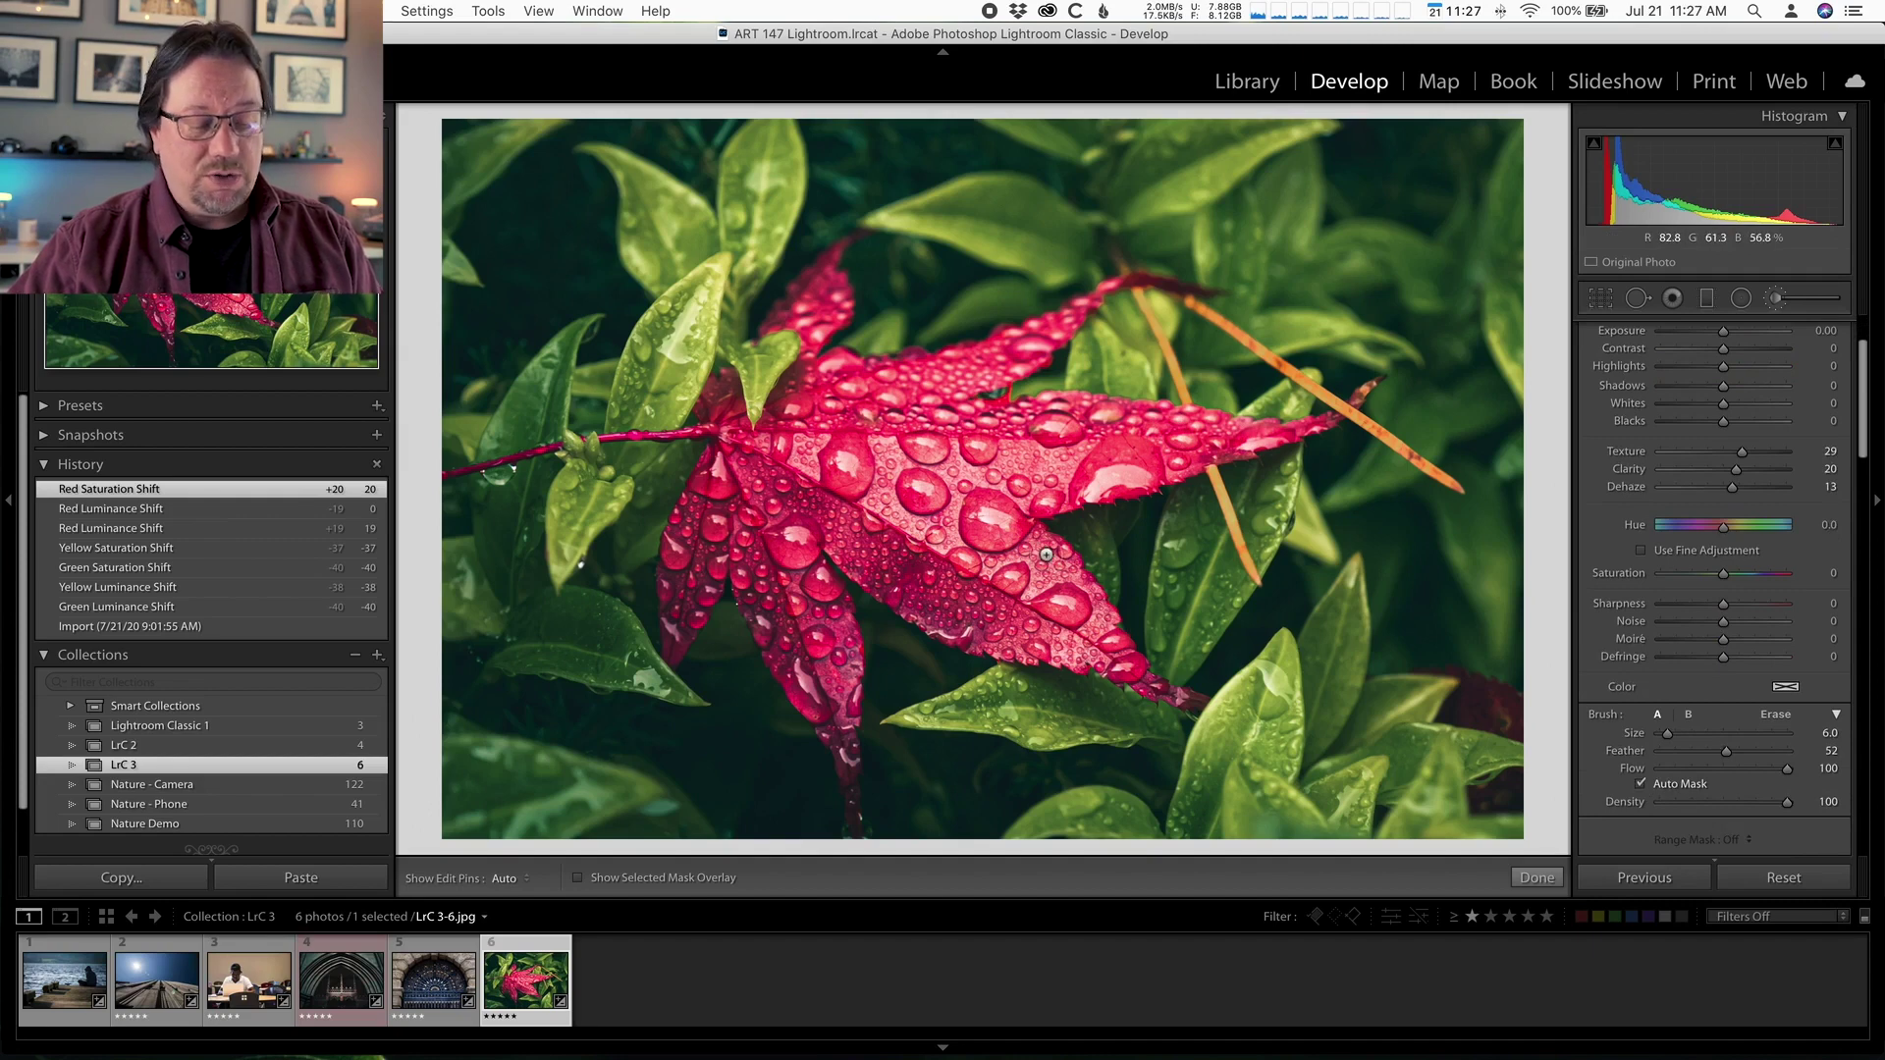
key("h")
key("o")
mouse_move(1048, 551)
left_mouse_down()
mouse_move(1119, 656)
mouse_move(1181, 698)
mouse_move(966, 617)
mouse_move(1046, 645)
mouse_move(970, 628)
left_mouse_up()
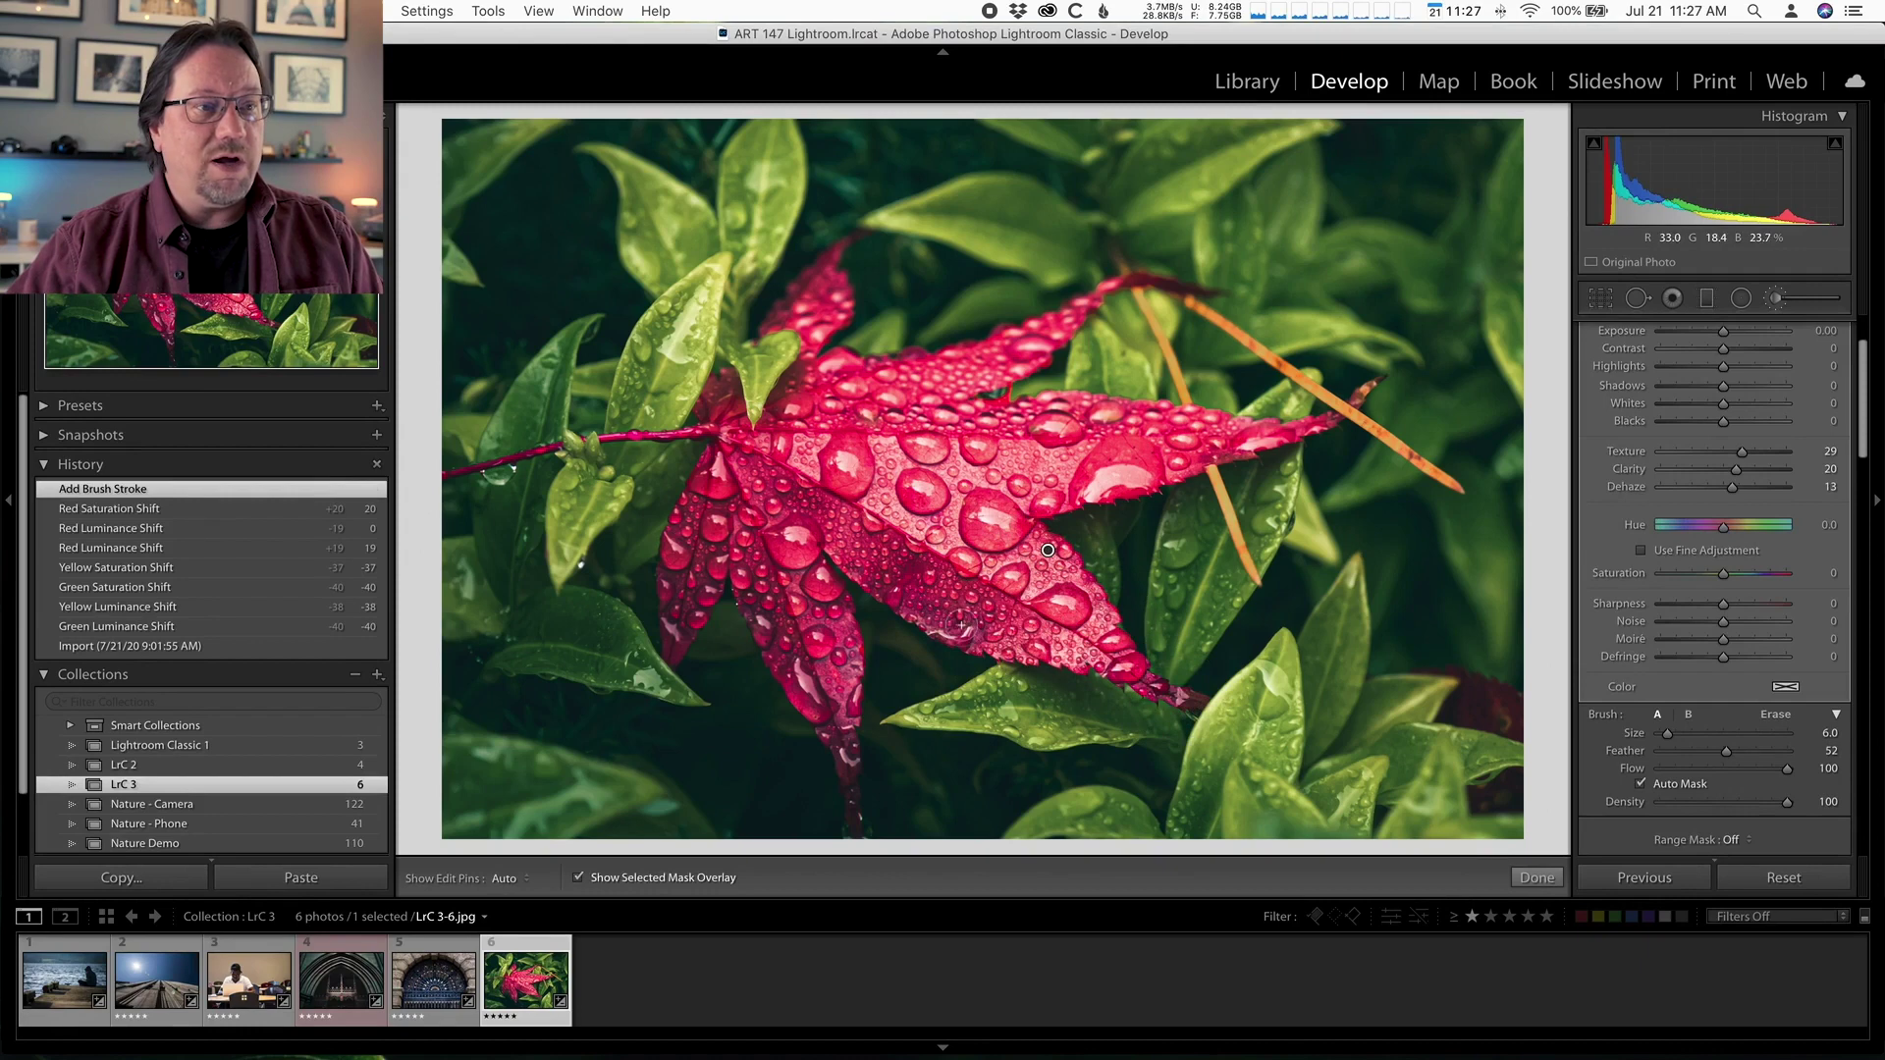
key("h")
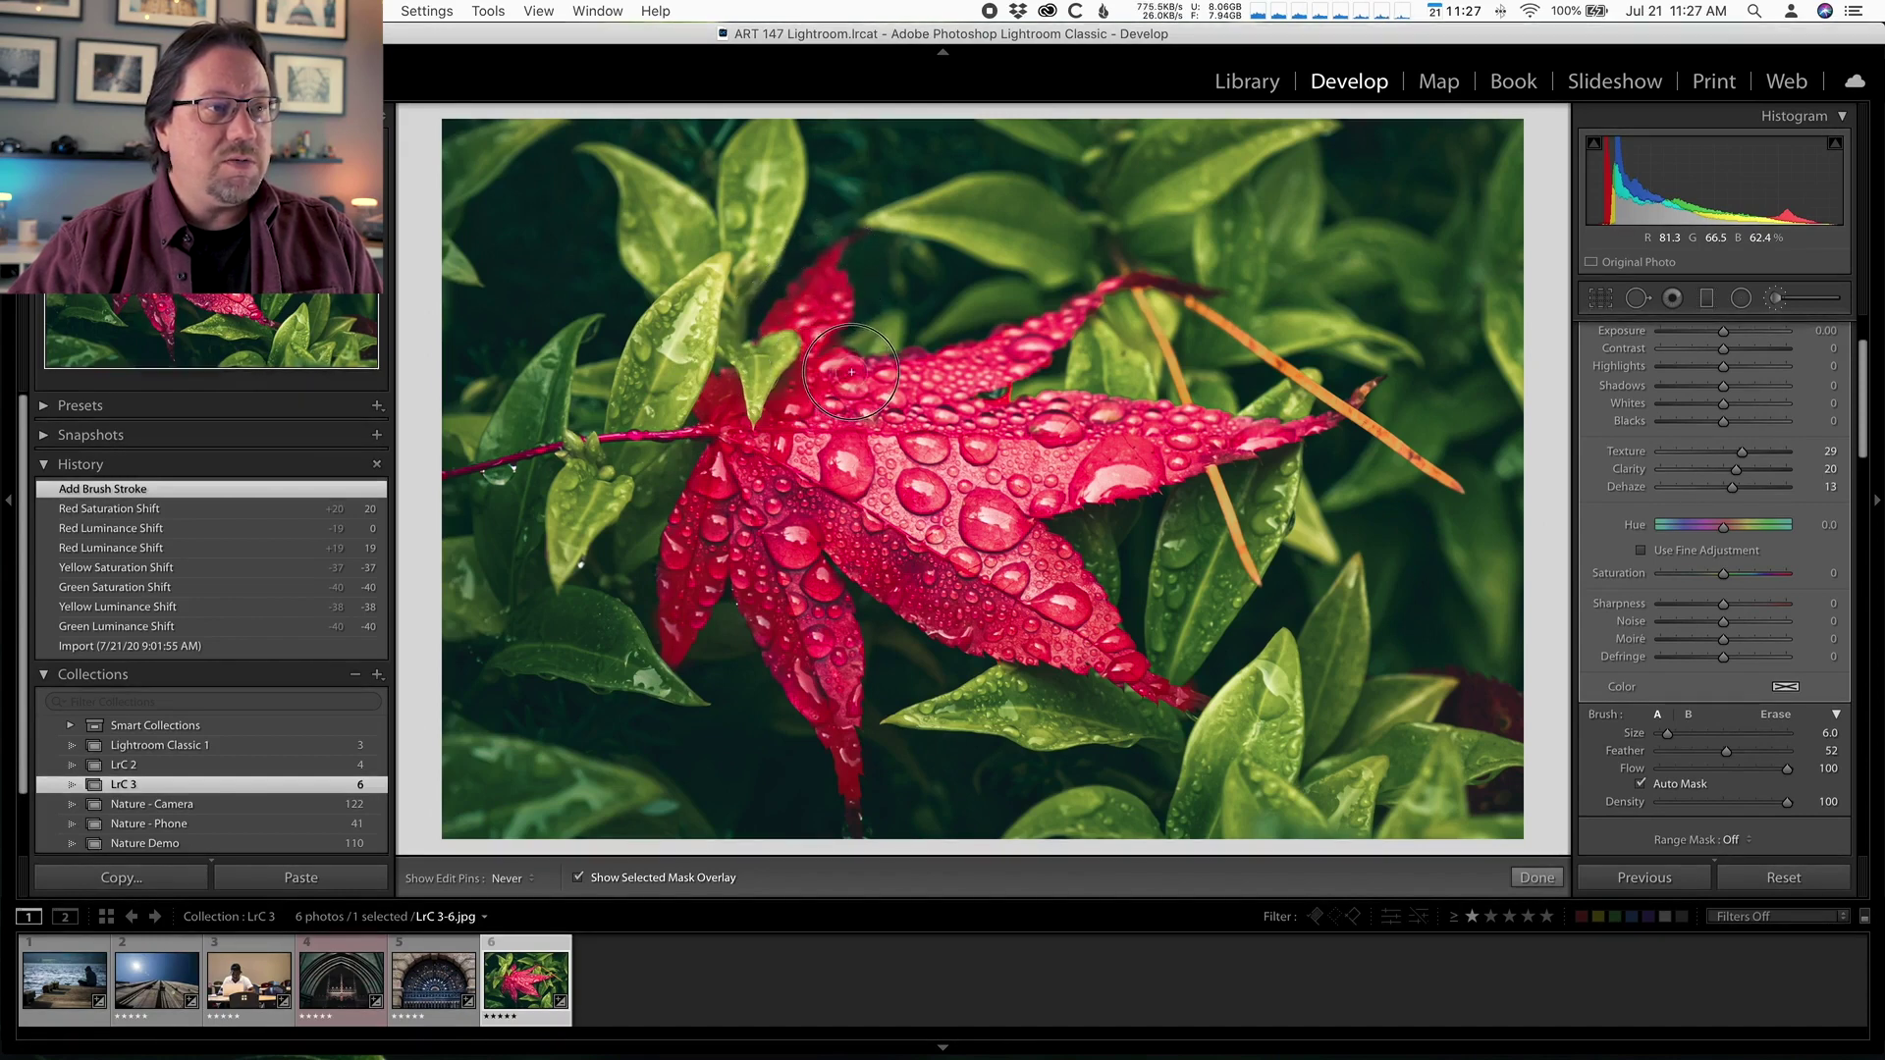
Step: Extend the mask along the leaf's upper-right lobe to its tip, reducing the brush size to 2
left_click(1074, 314)
key("h")
left_click(1118, 283)
key("h")
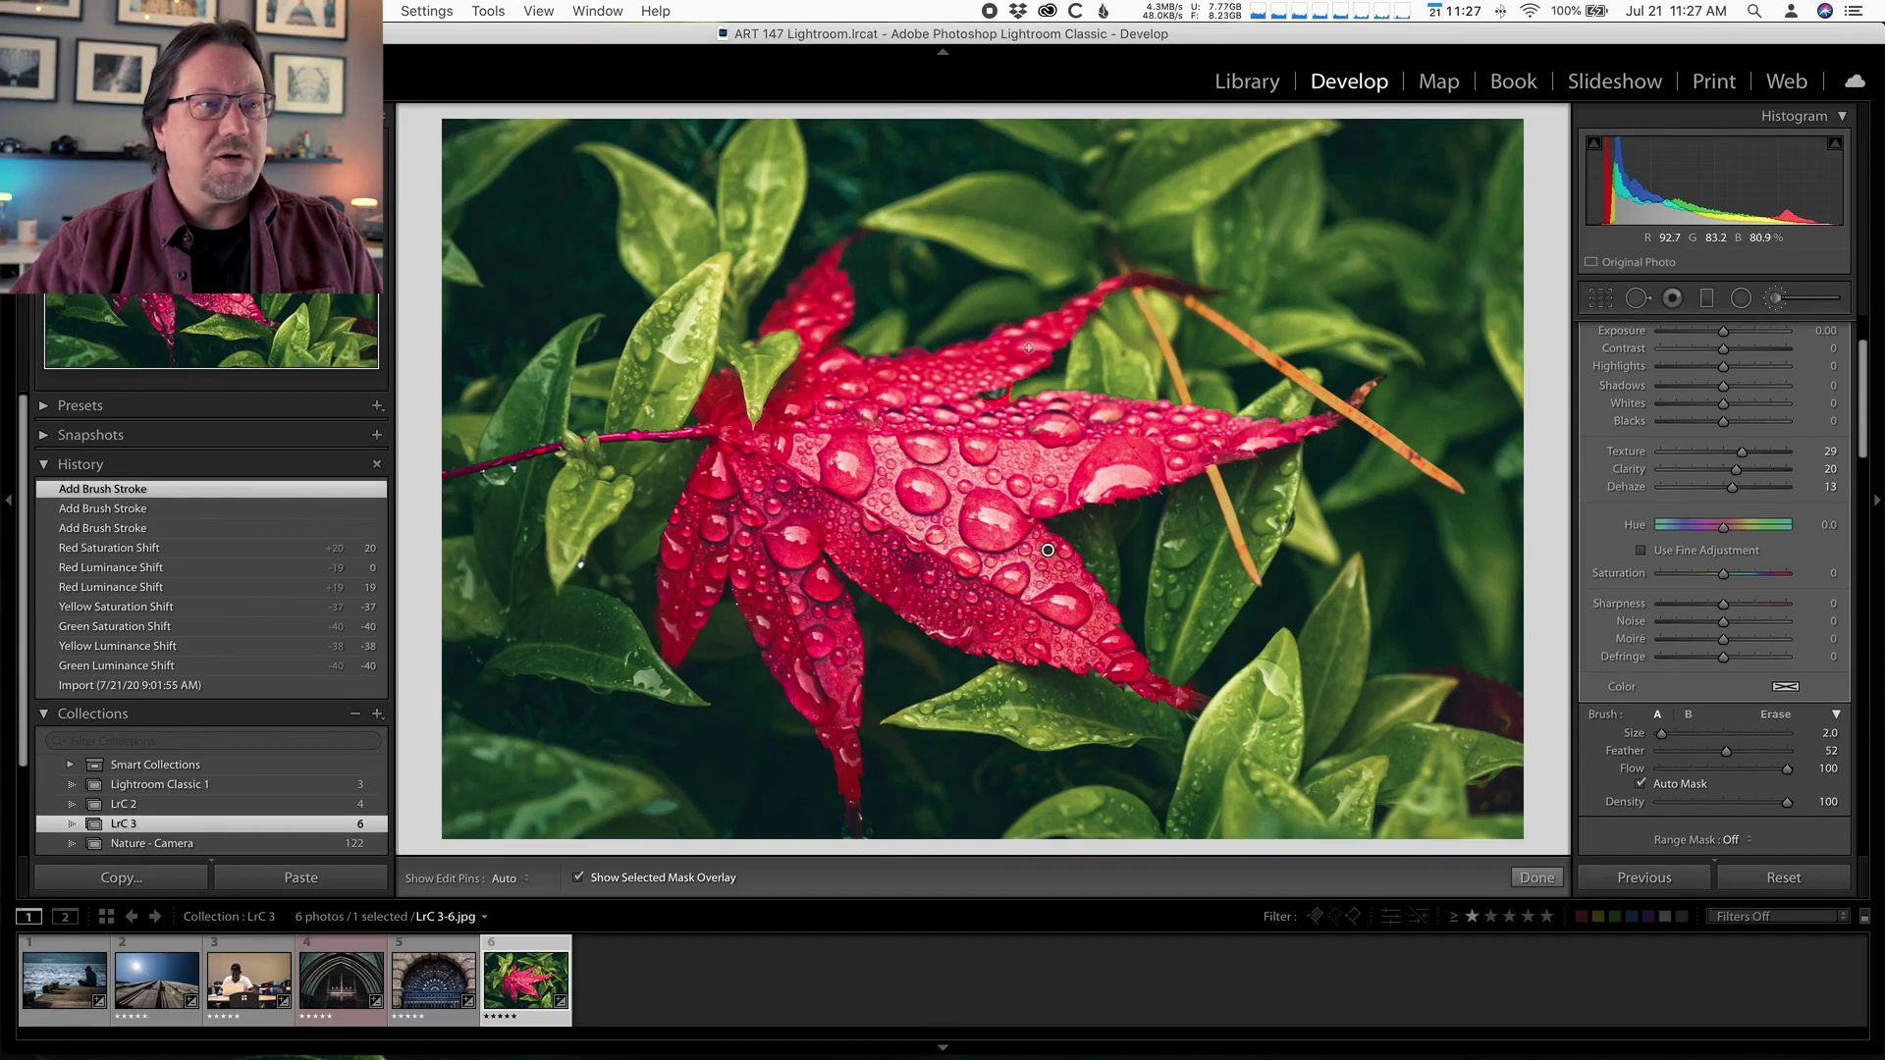
Step: Paint the mask along the leaf's long right-hand lobe with brush size 5, and refine its tip with size 2
key("h")
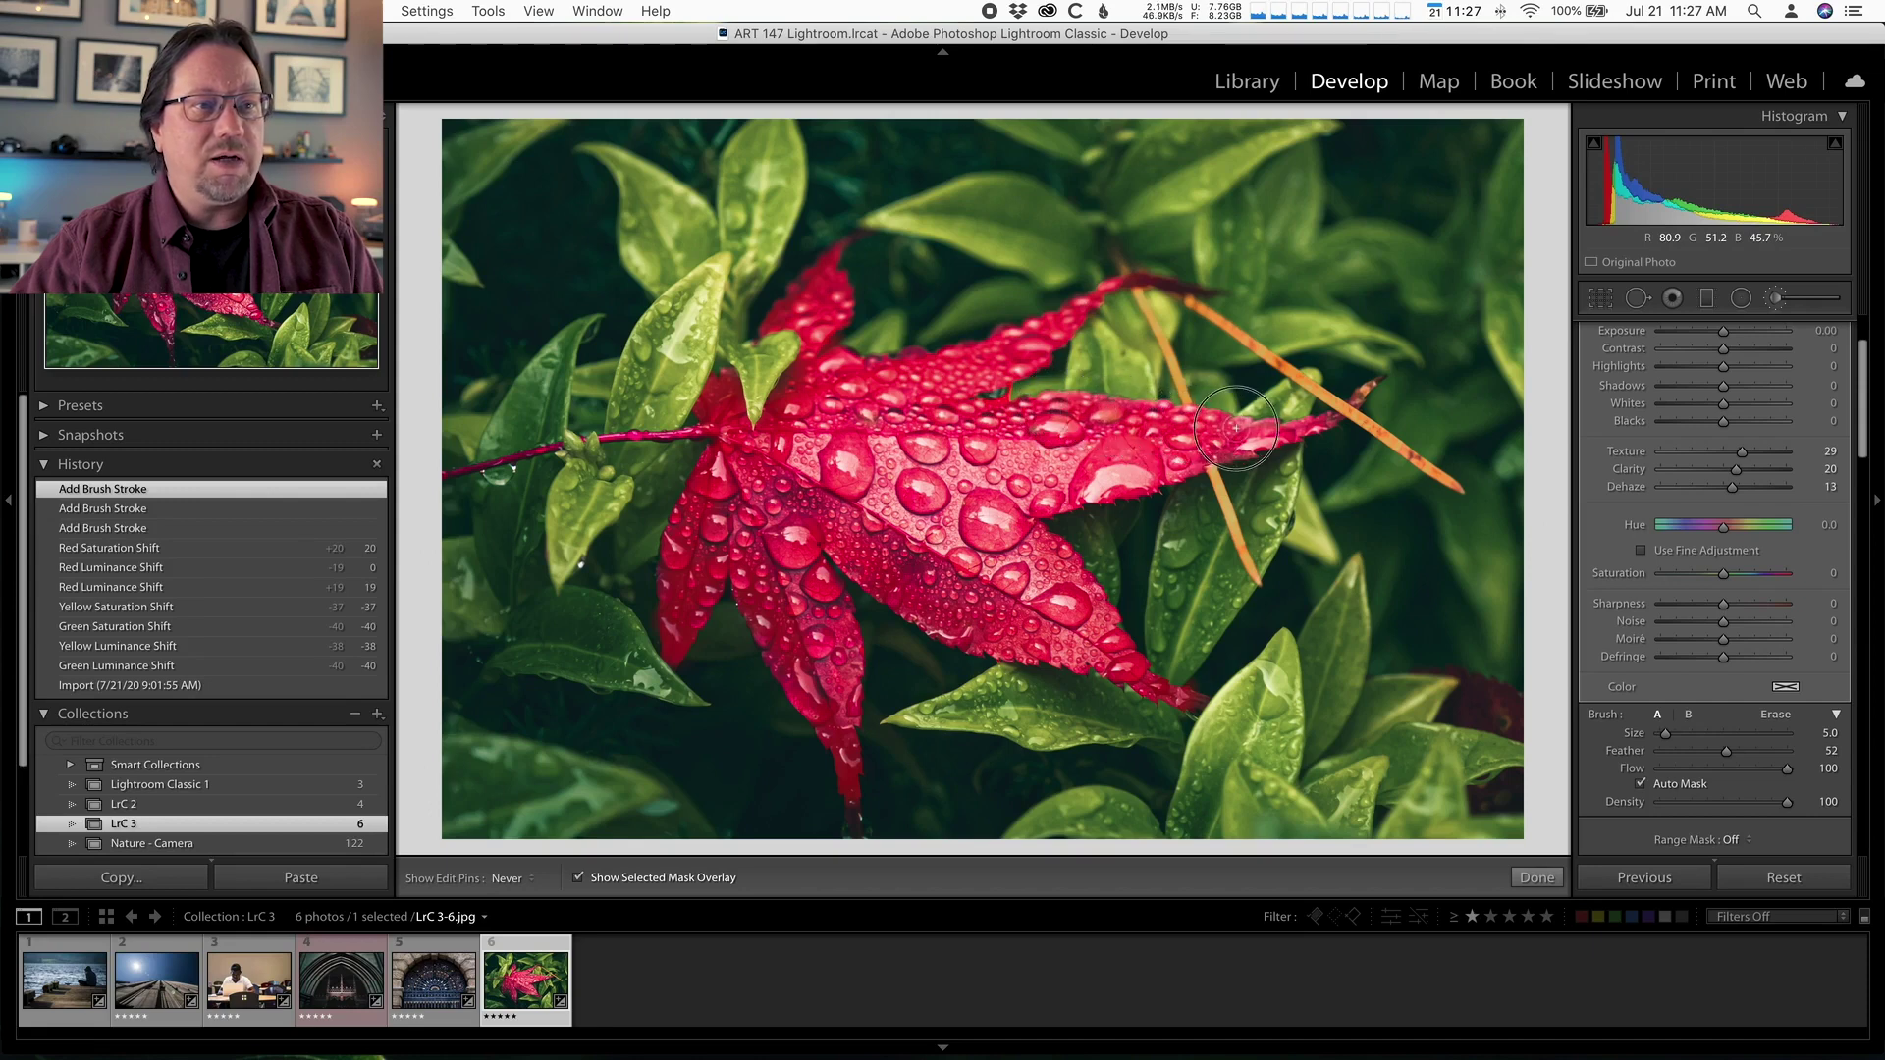
left_click_drag(1260, 432, 1334, 420)
key("h")
scroll(1048, 550, "down", 3)
left_click(1333, 420)
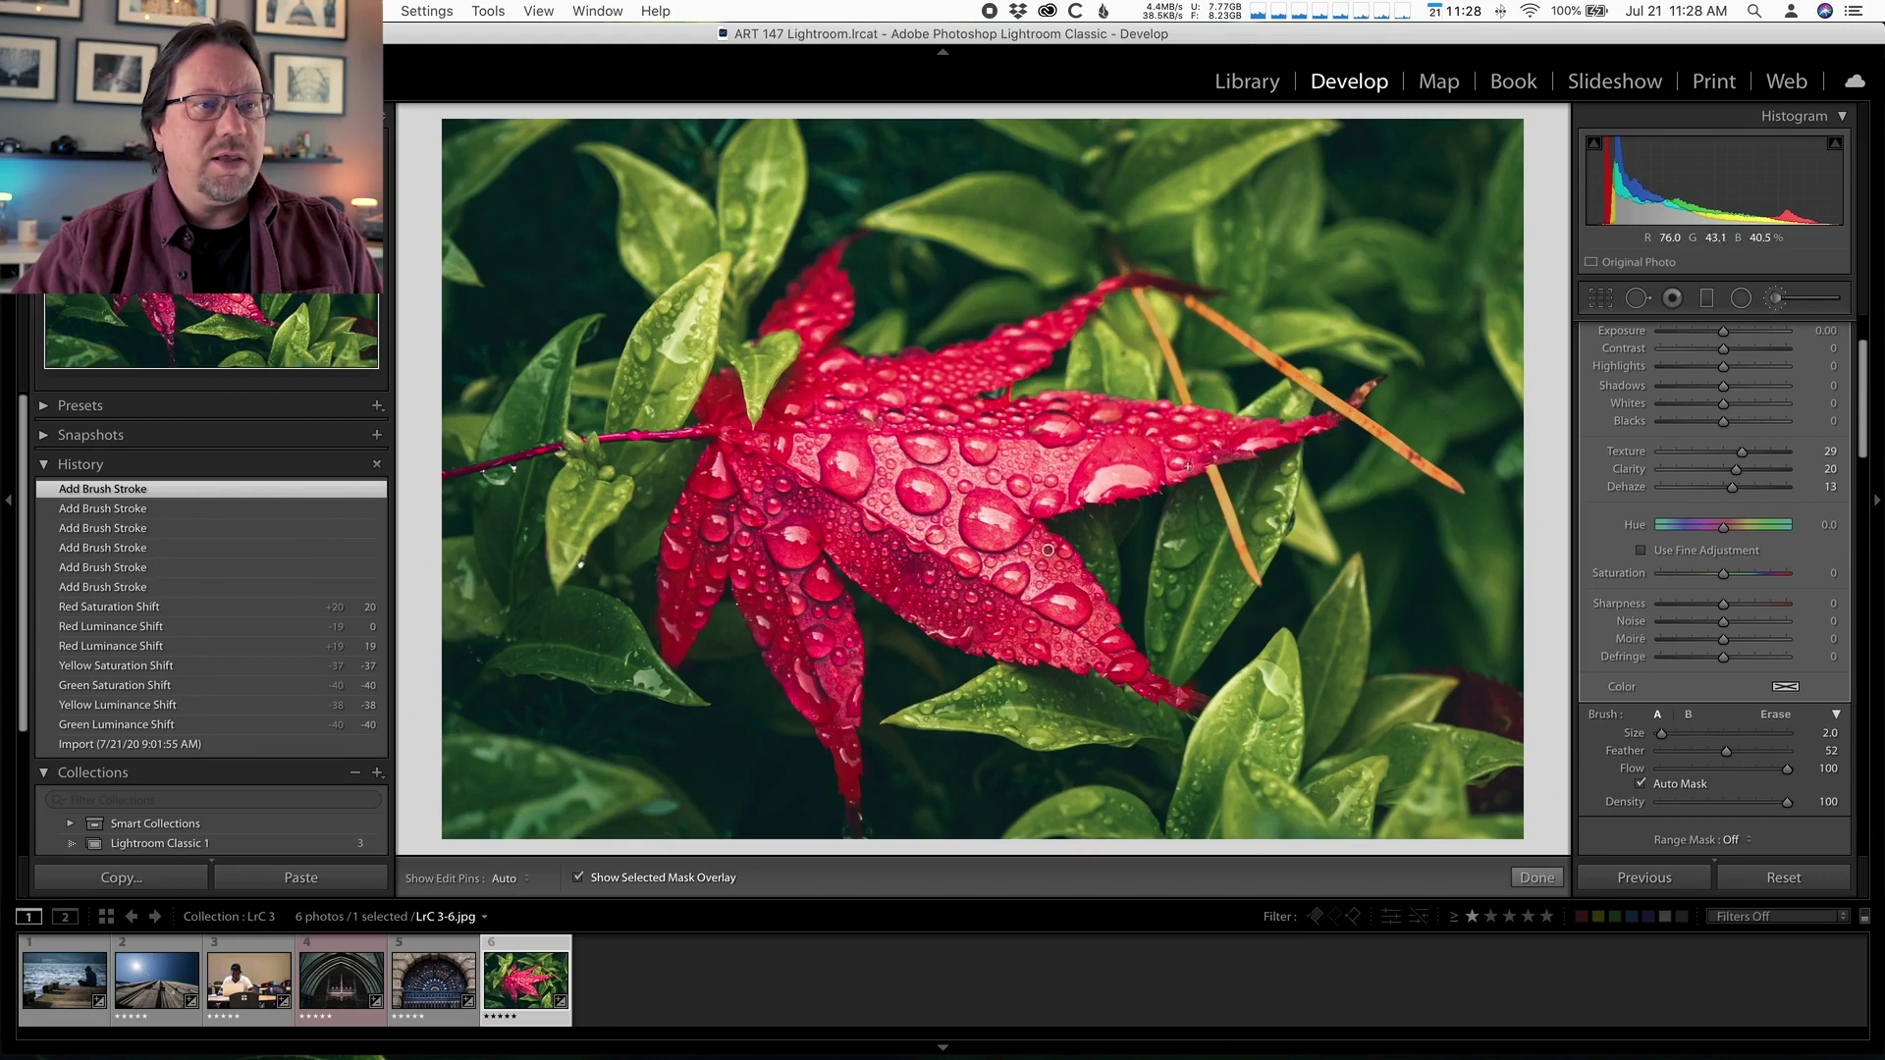
Step: Paint the mask over the leaf's lower-right lobe with brush size 5, and fill the leaf's interior with size 9 without Auto Mask
key("h")
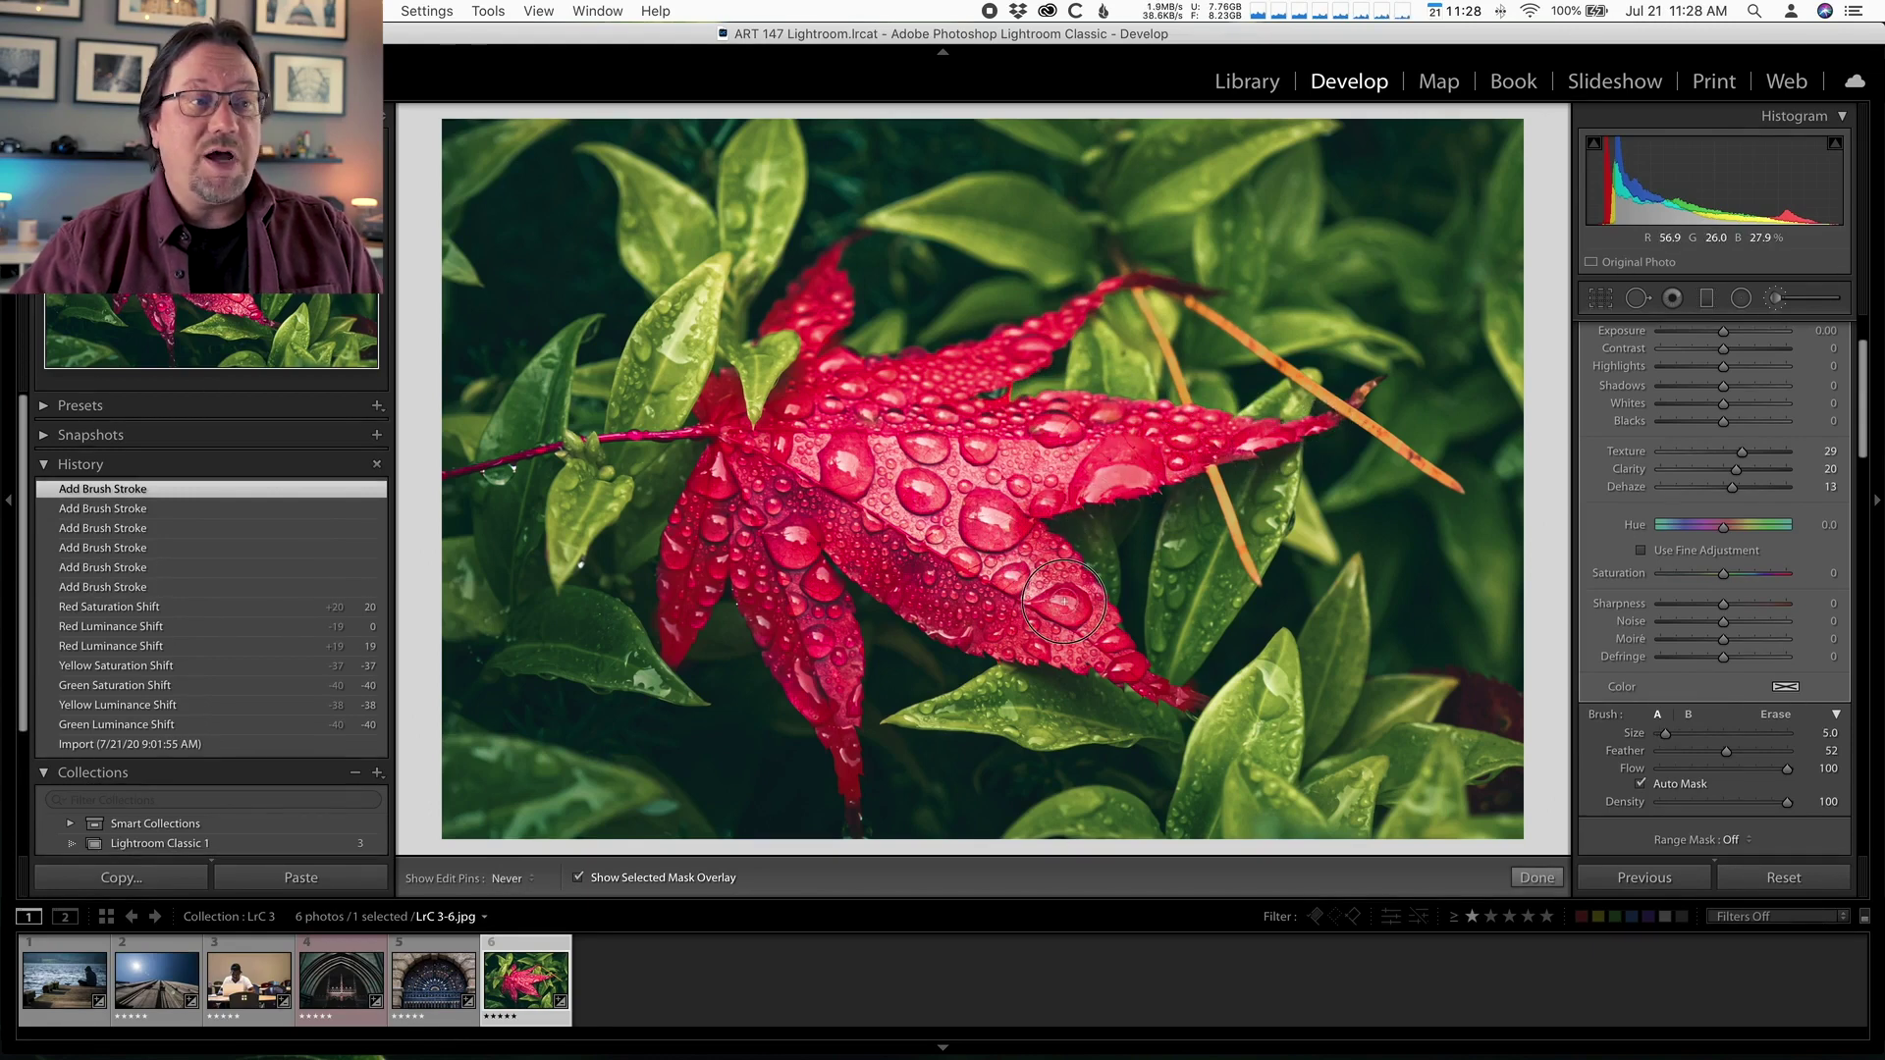
left_click(1047, 550)
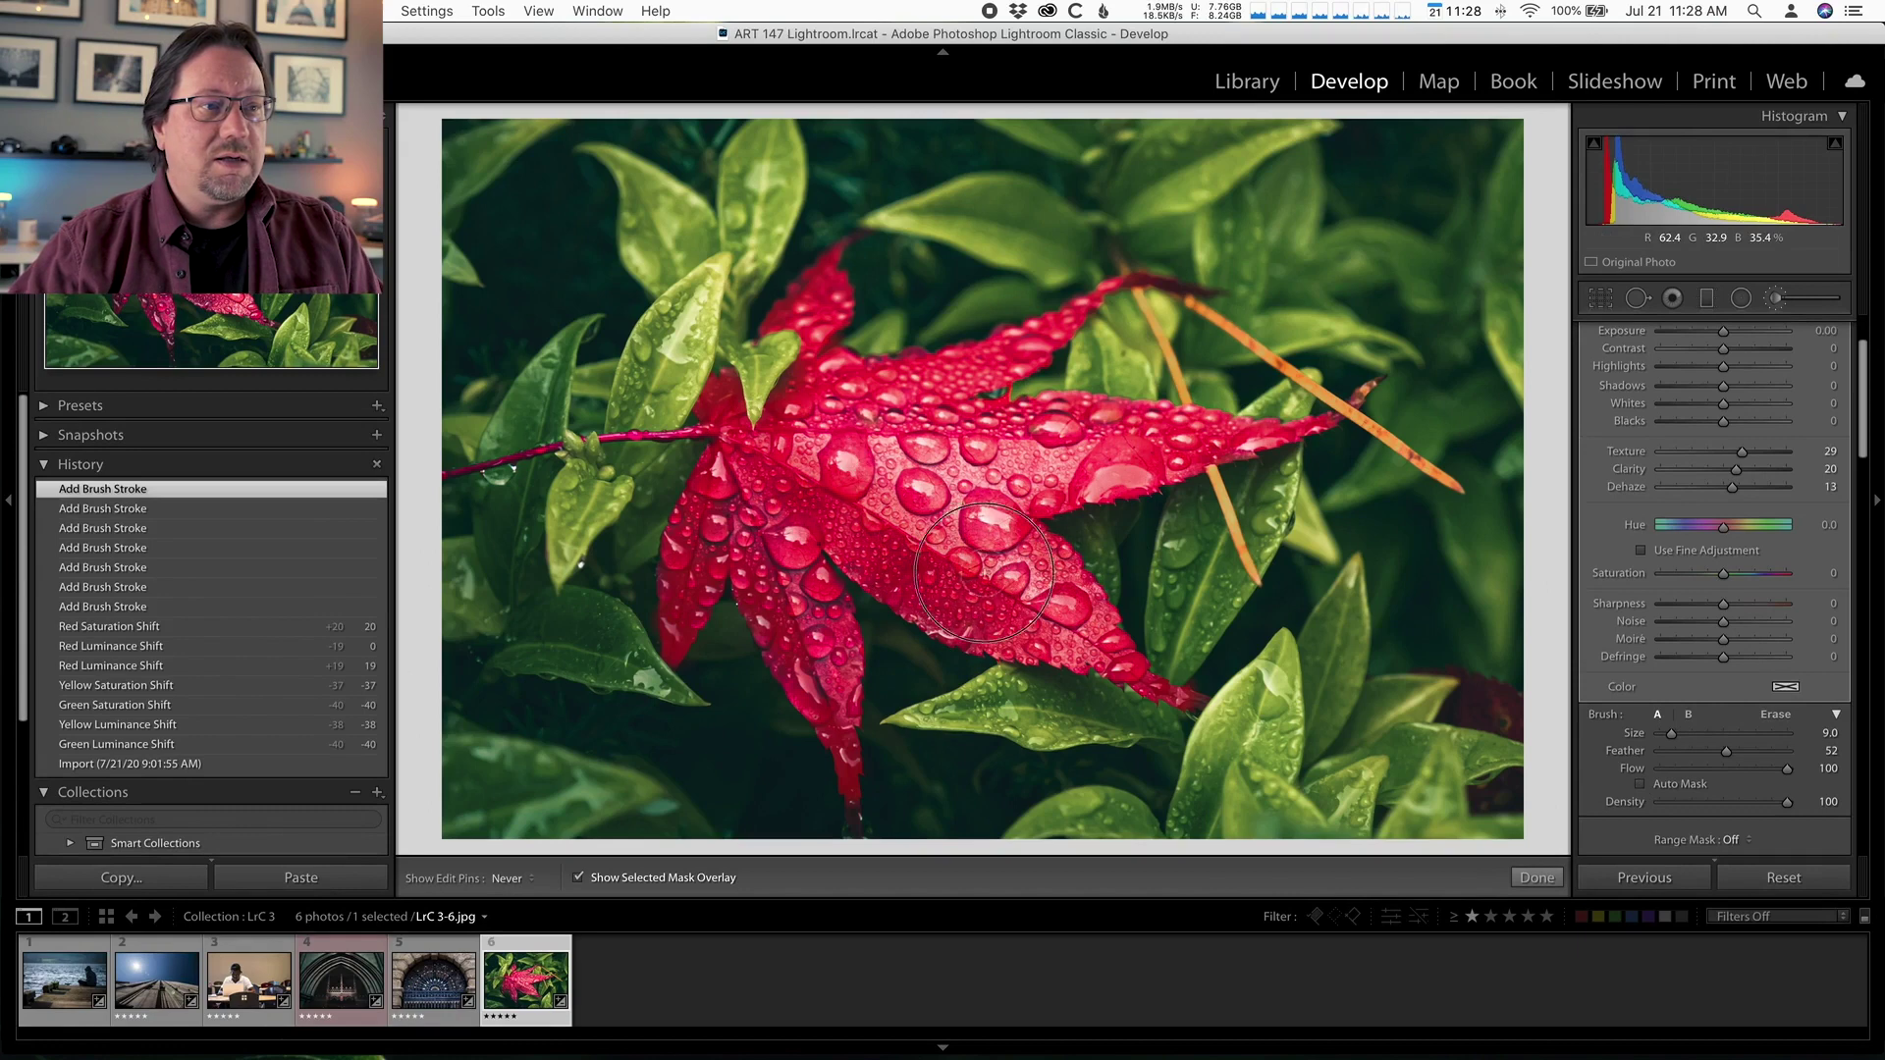
key("h")
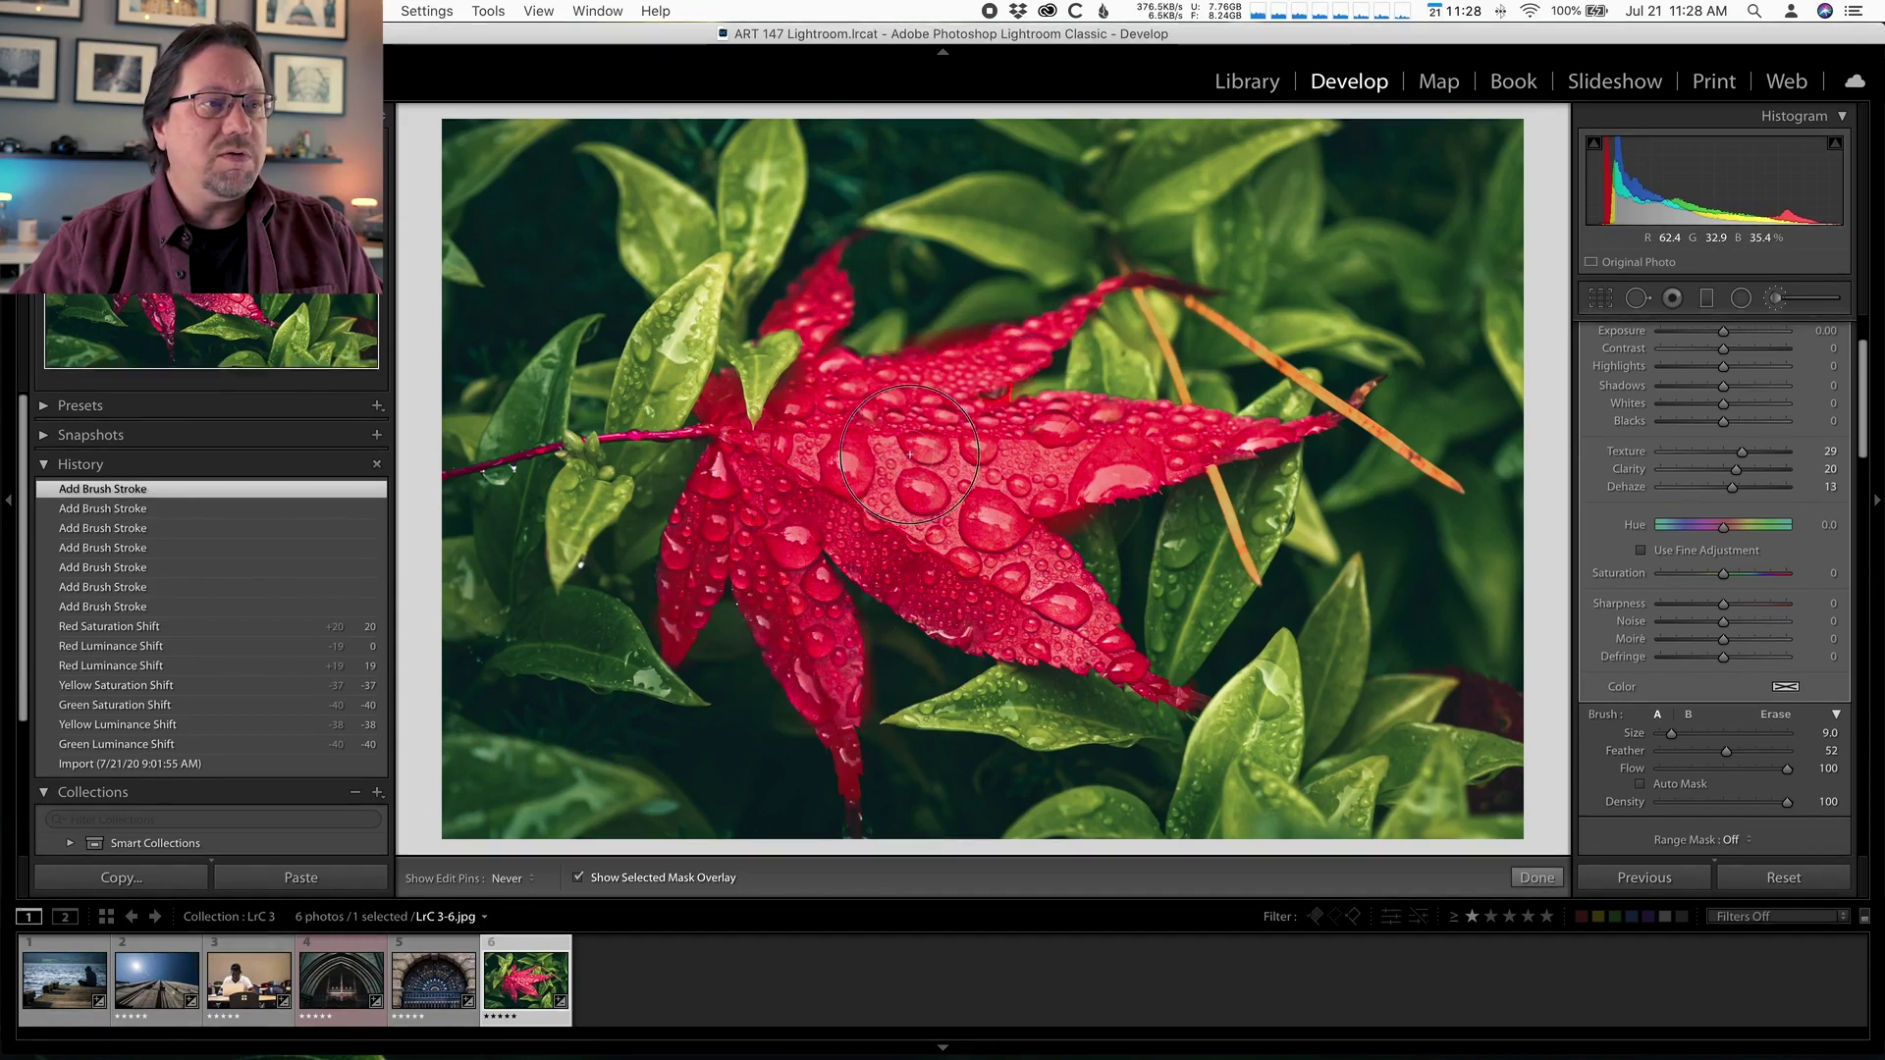
left_click_drag(894, 448, 972, 324)
Step: Erase the mask spill above the upper lobe with an auto-masked eraser of size 7, and between the right-hand lobes with size 4
key("alt")
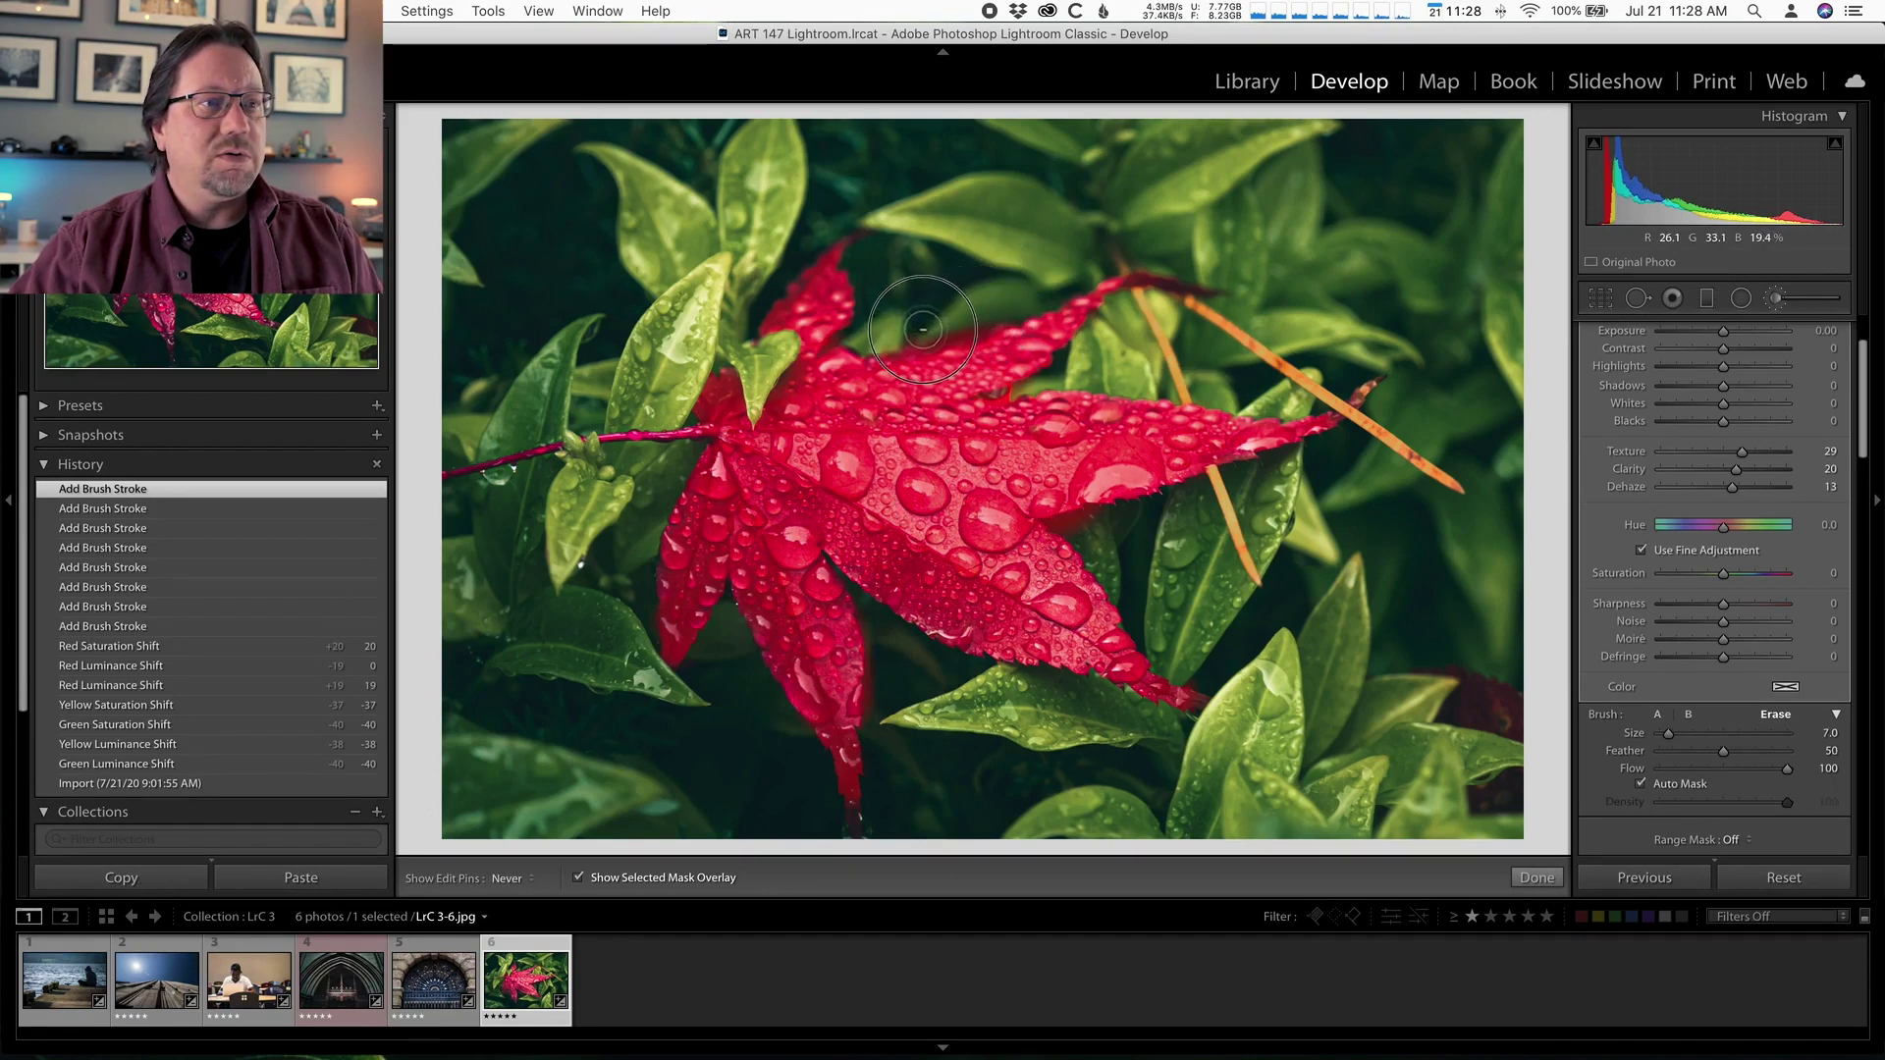
mouse_move(922, 344)
left_mouse_down()
mouse_move(864, 324)
mouse_move(903, 287)
mouse_move(871, 321)
left_mouse_up()
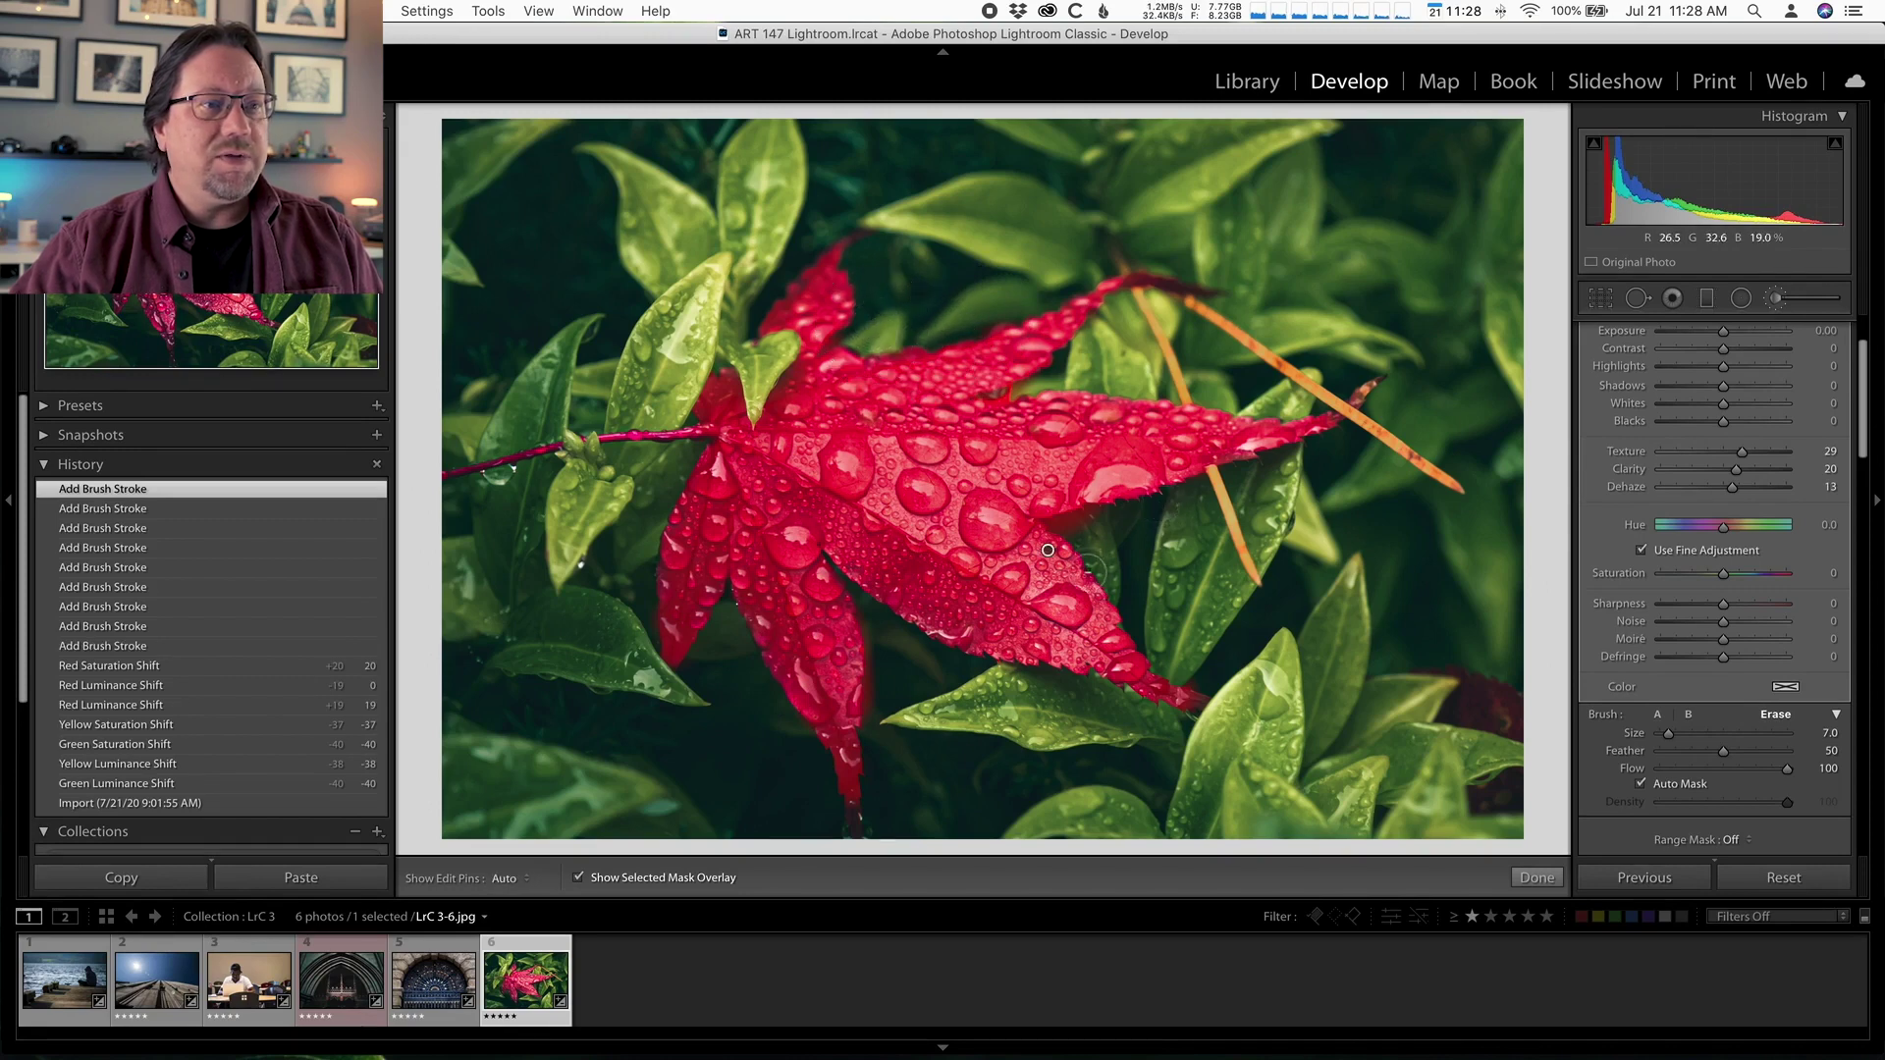
key("h")
scroll(1058, 525, "down", 3)
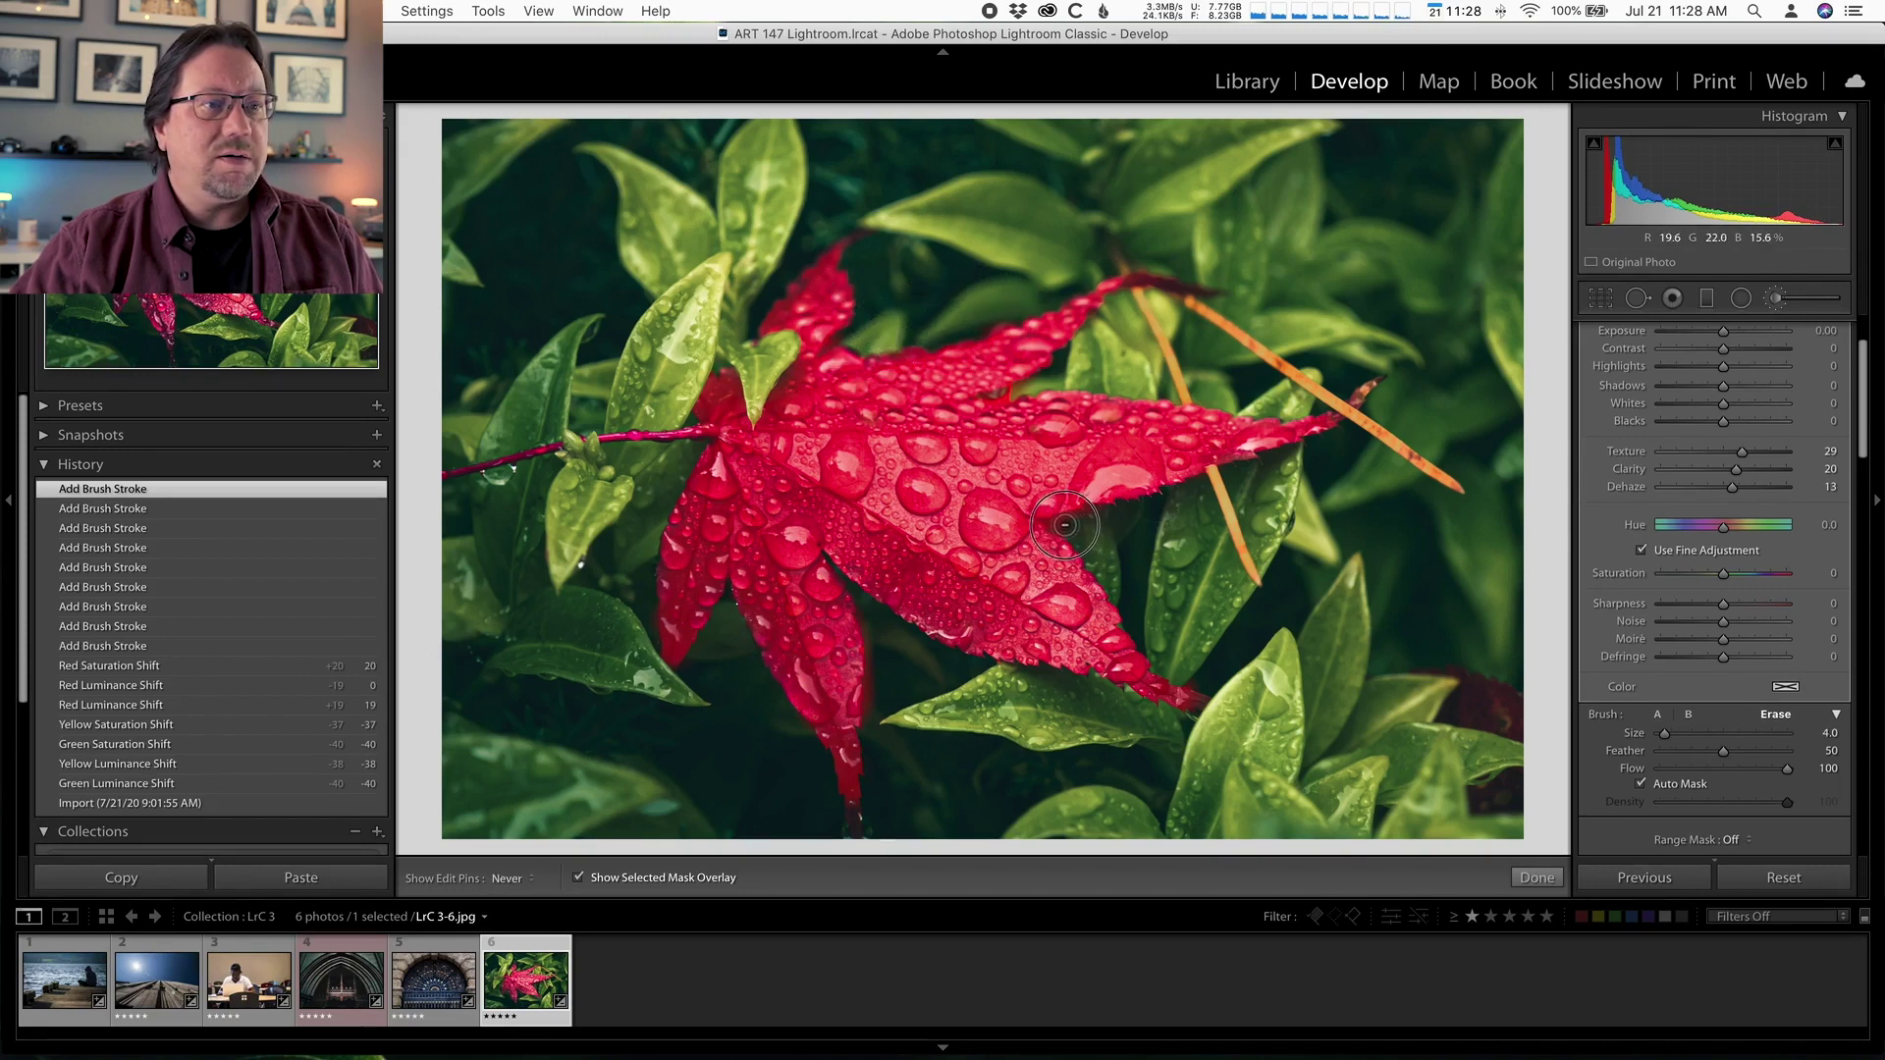
left_click_drag(1059, 526, 1079, 535)
key("h")
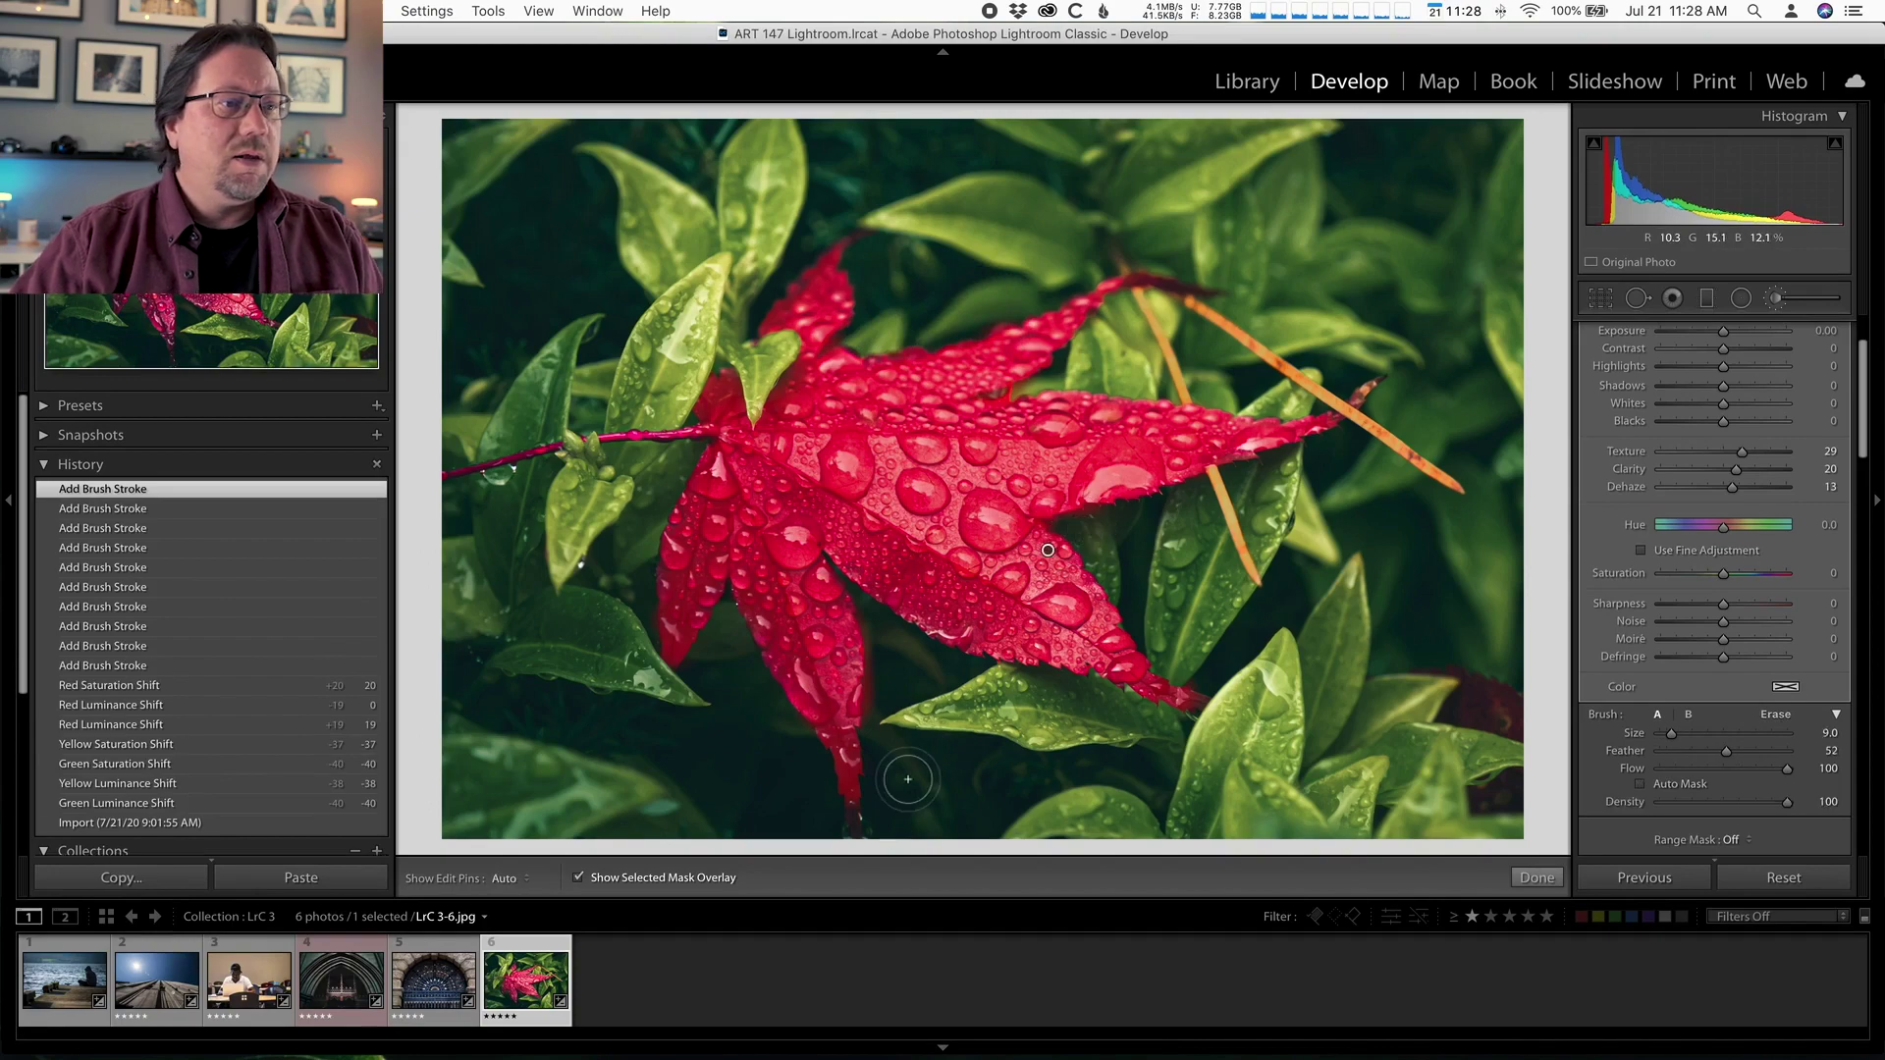
Step: Hide the mask overlay and set the leaf mask's Clarity to 13
key("o")
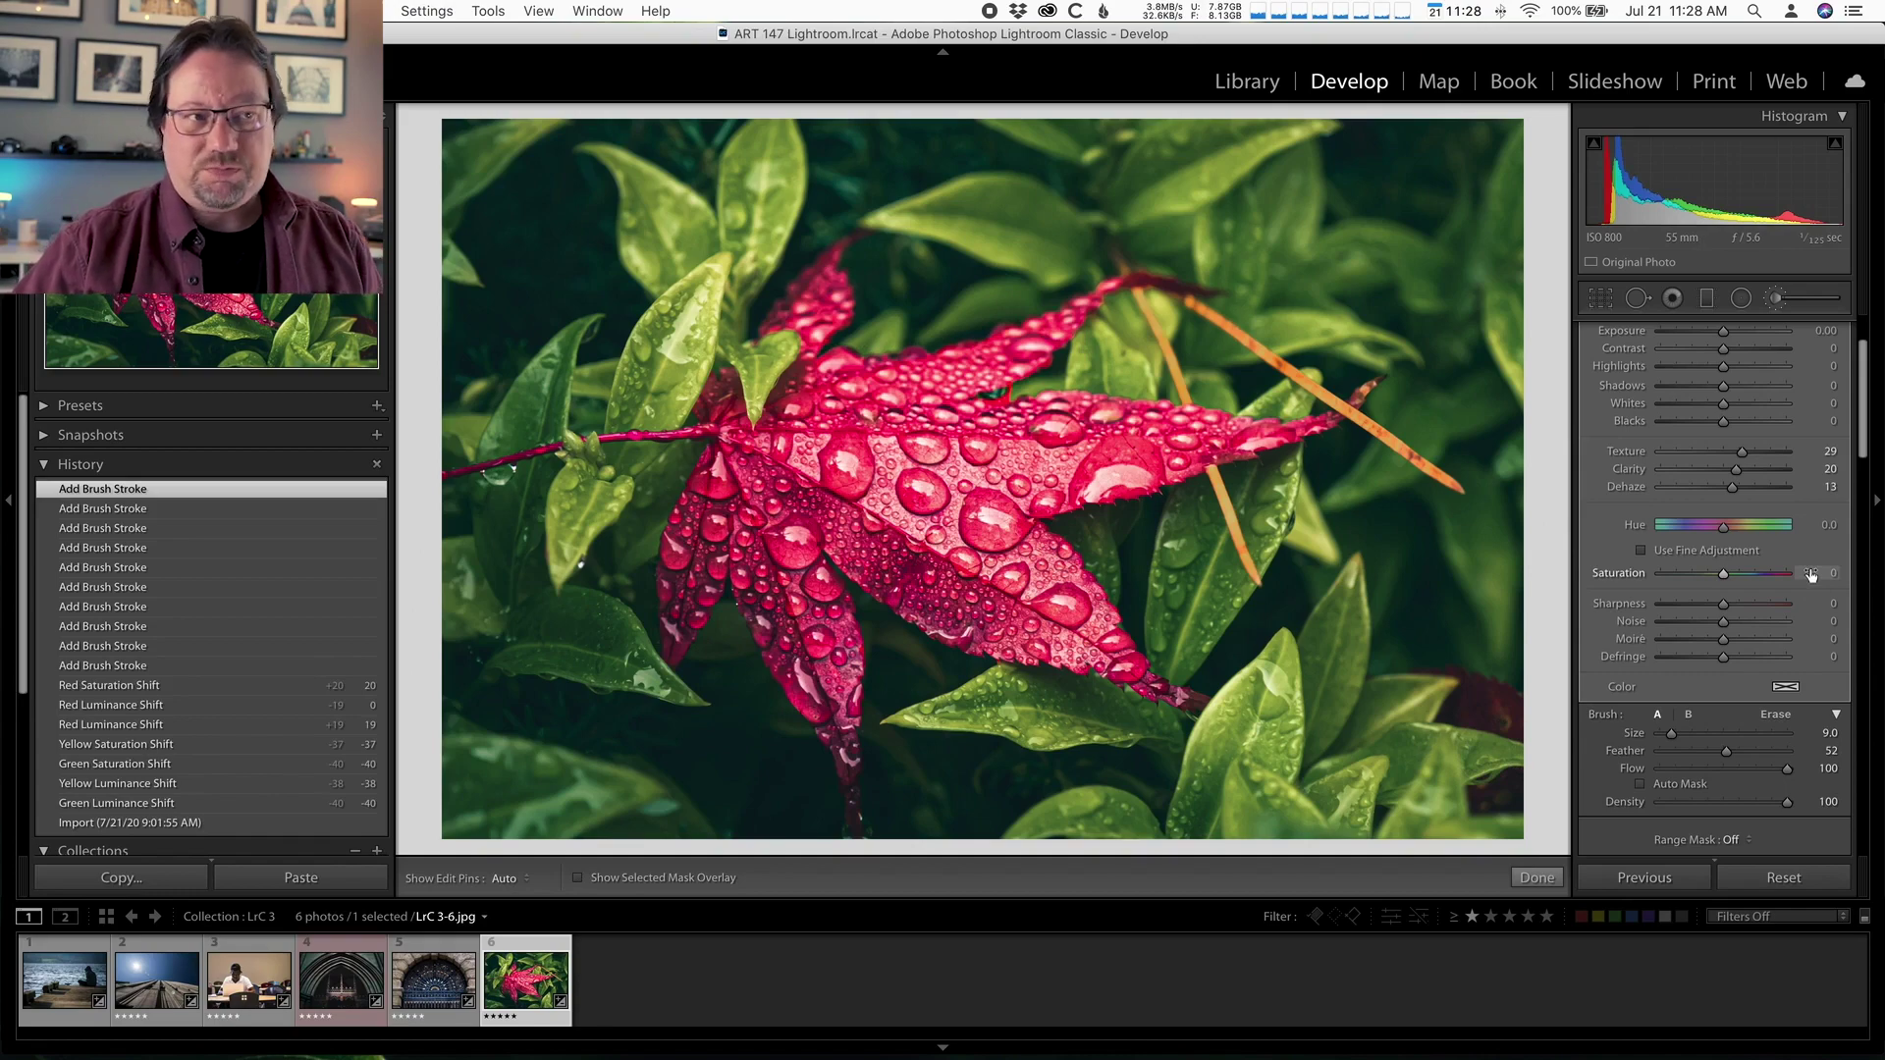
left_click(1734, 470)
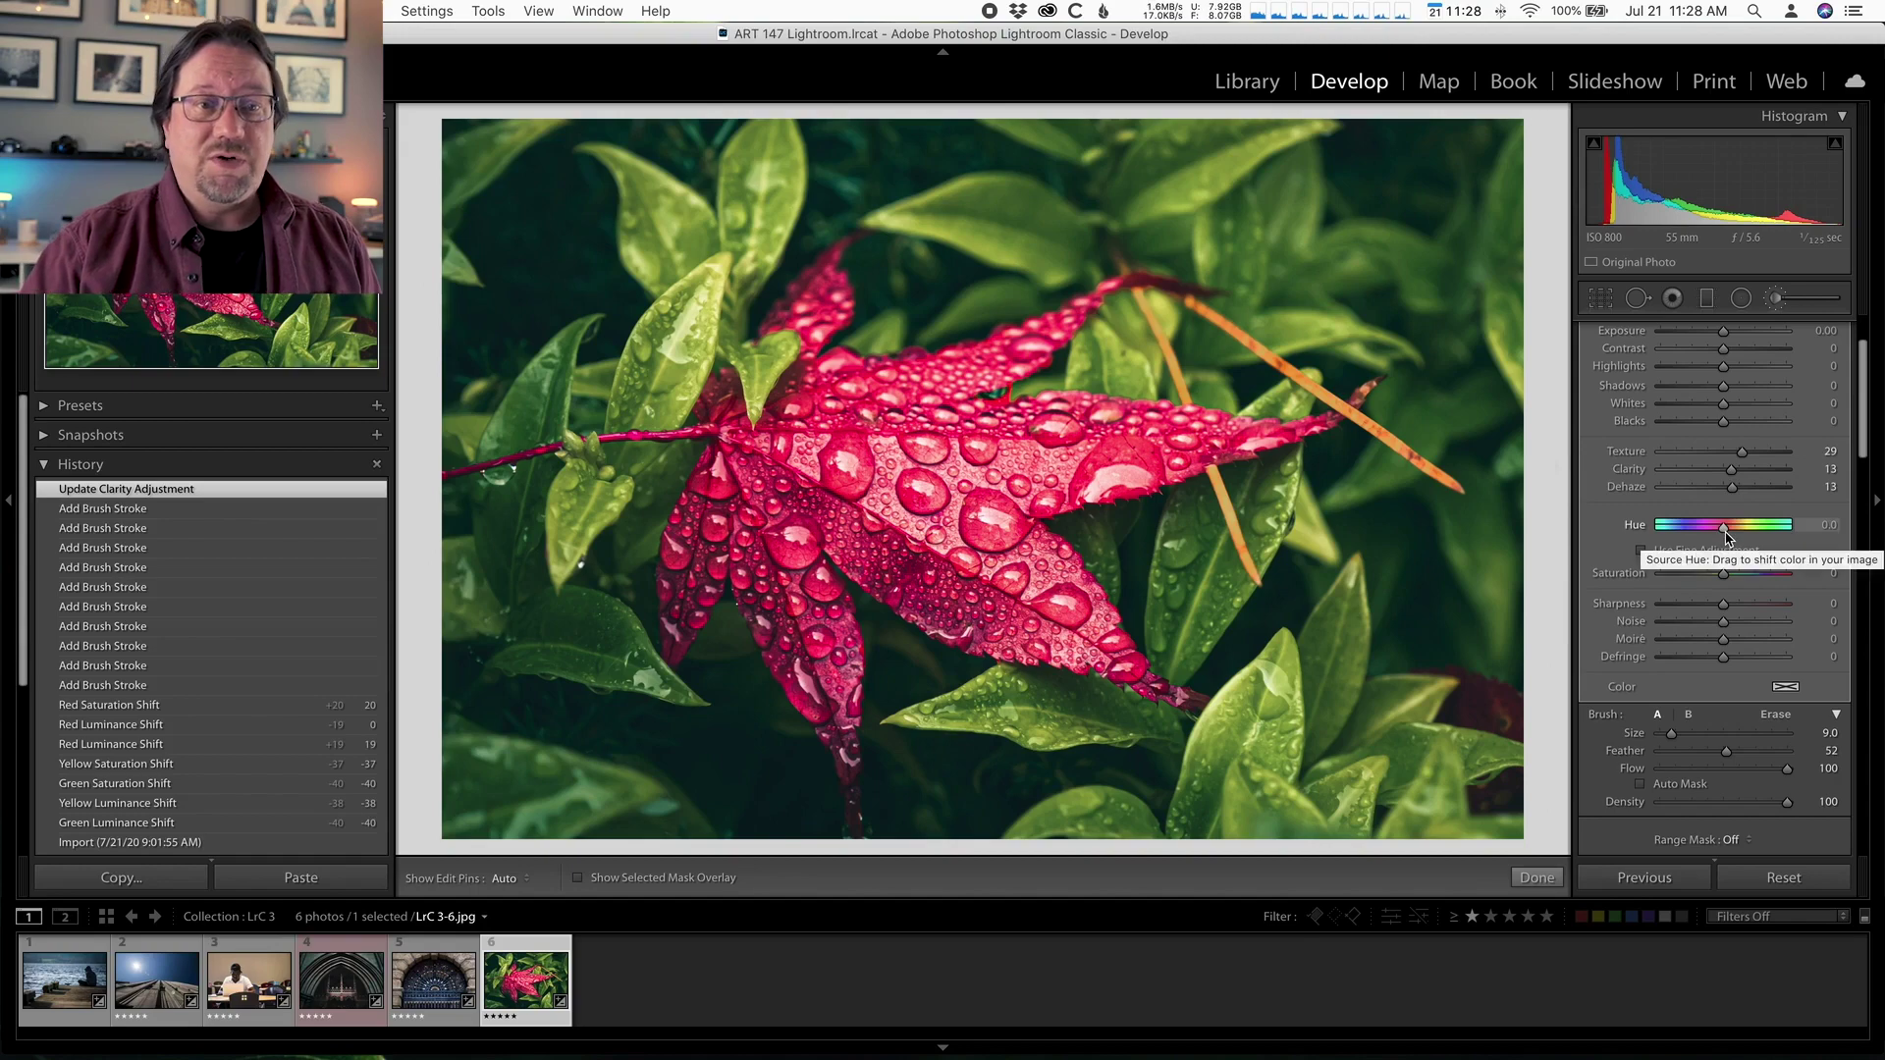
Step: Shift the leaf mask's Hue to 69.7 and paint over the missed areas of the leaf with brush size 6
left_click_drag(1726, 533, 1736, 533)
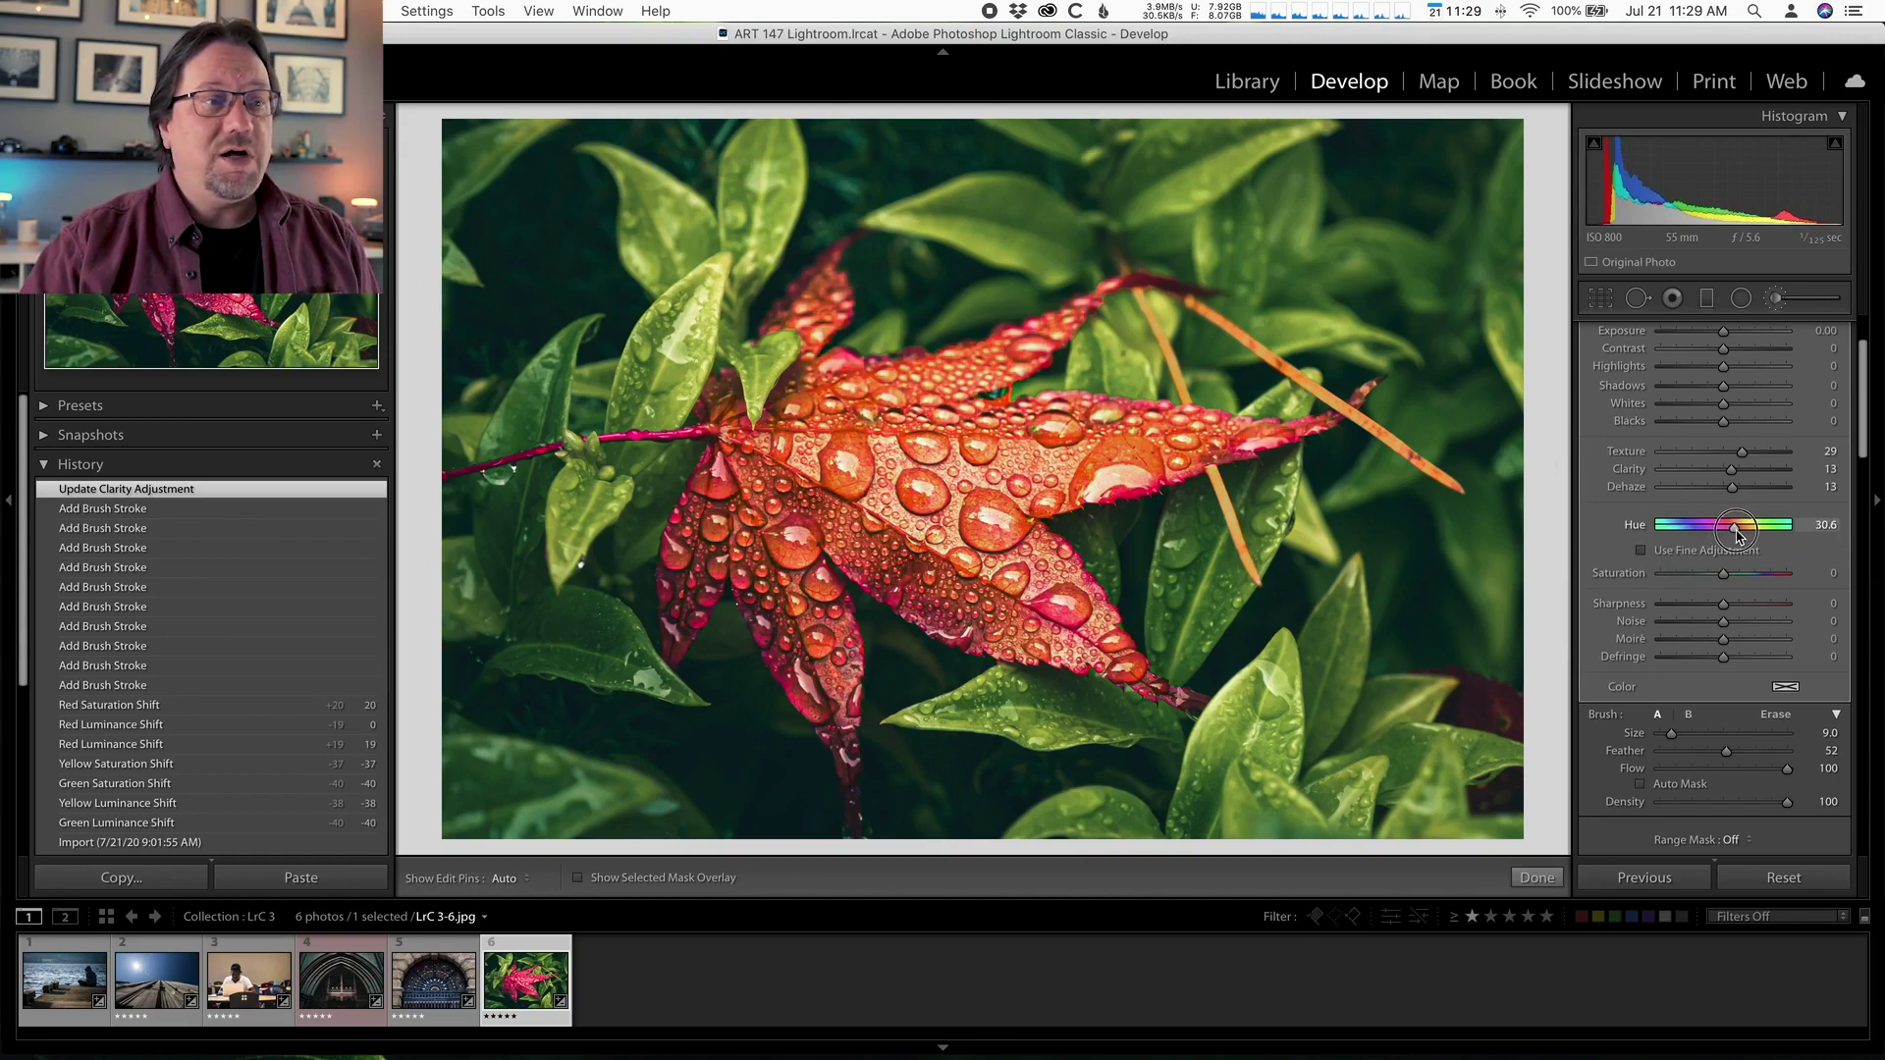
left_click_drag(1739, 534, 1742, 535)
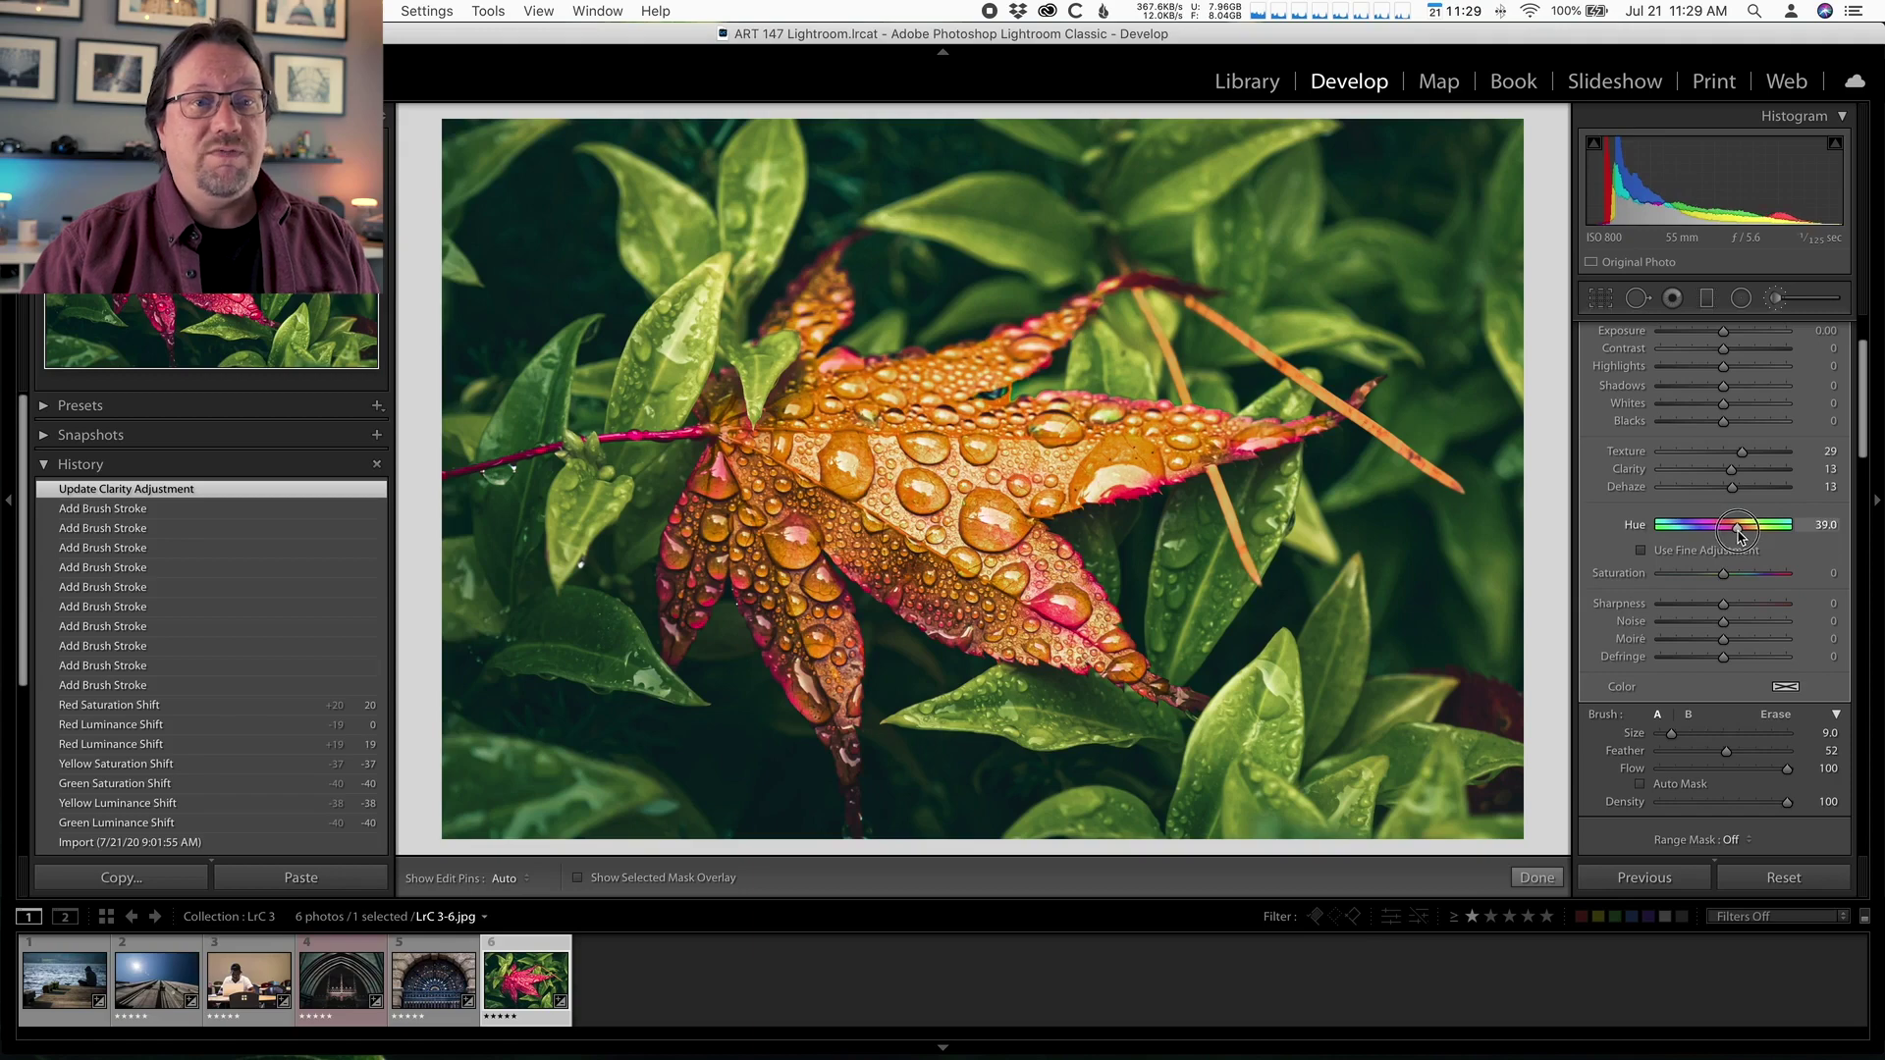
left_click_drag(1741, 536, 1750, 535)
key("h")
scroll(1040, 599, "down", 3)
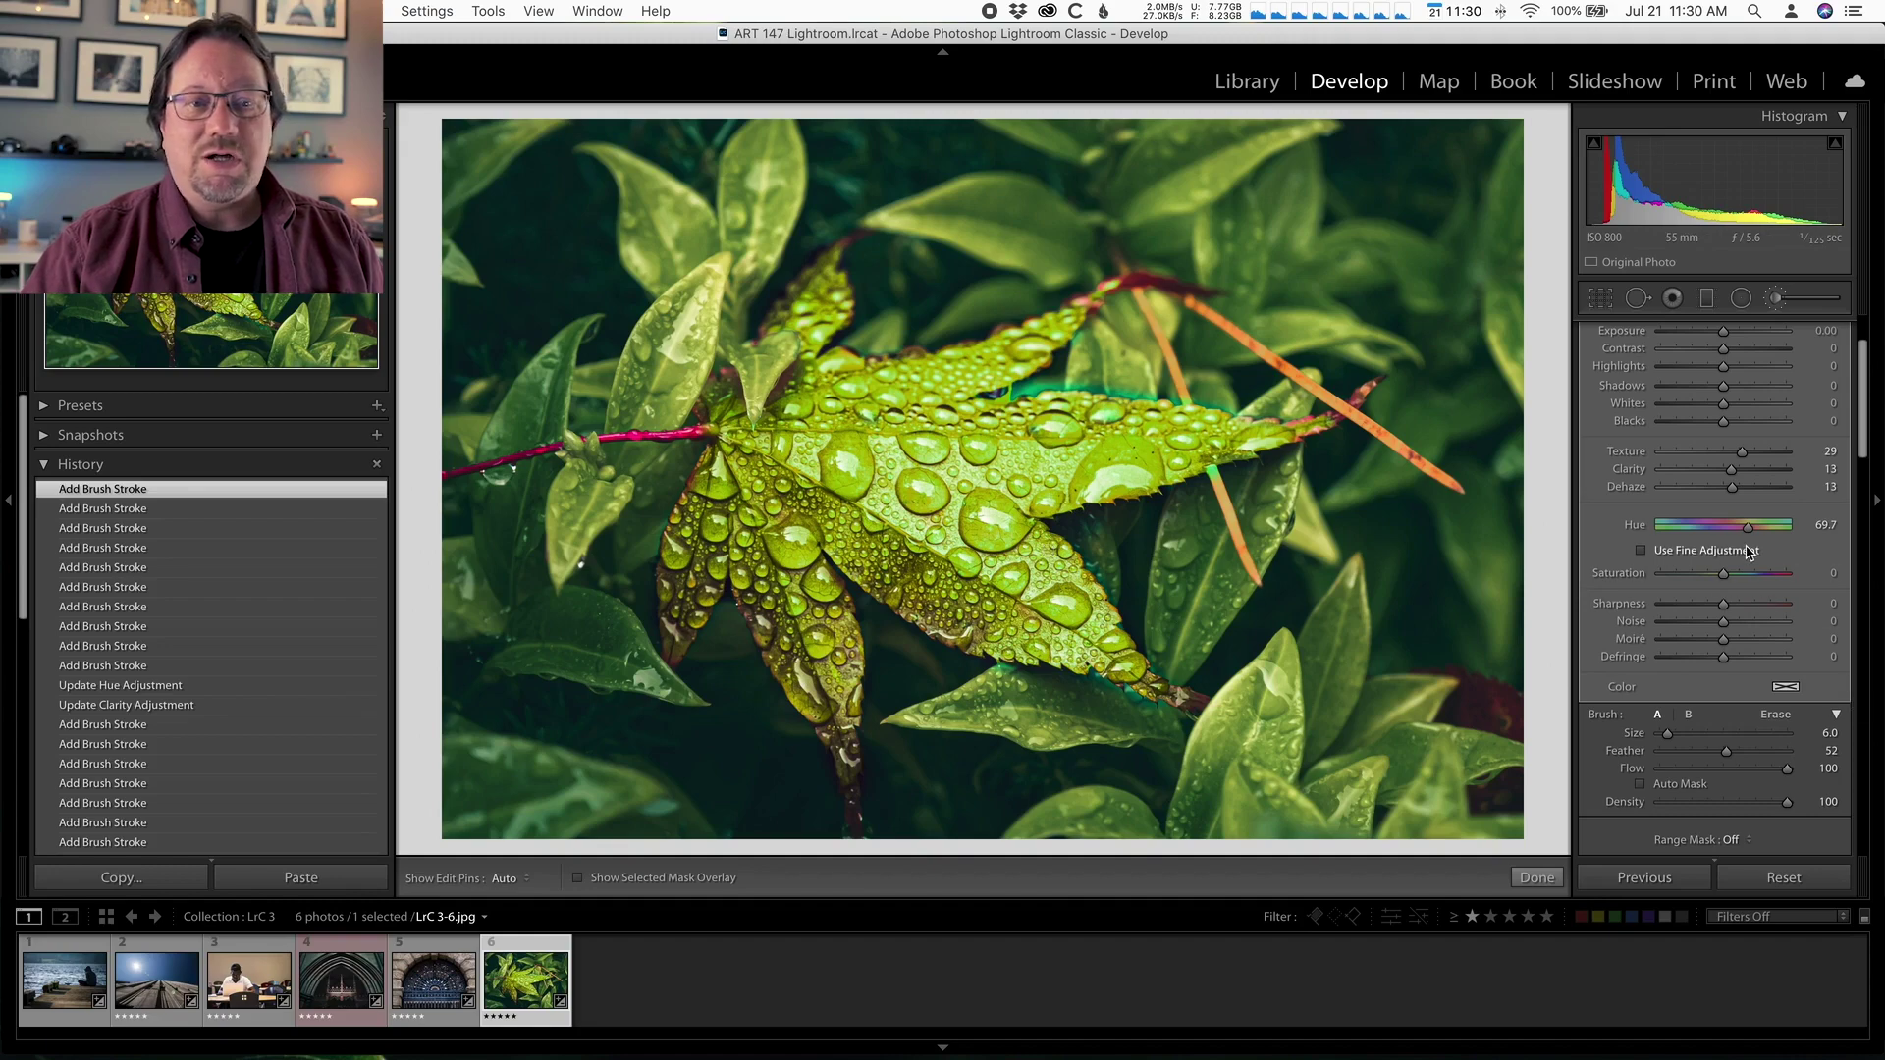
Step: Try Hue shifts of -102.5, -7.6 and -17.7 on the leaf mask, and reset its Hue to 0
left_click_drag(1747, 523, 1688, 523)
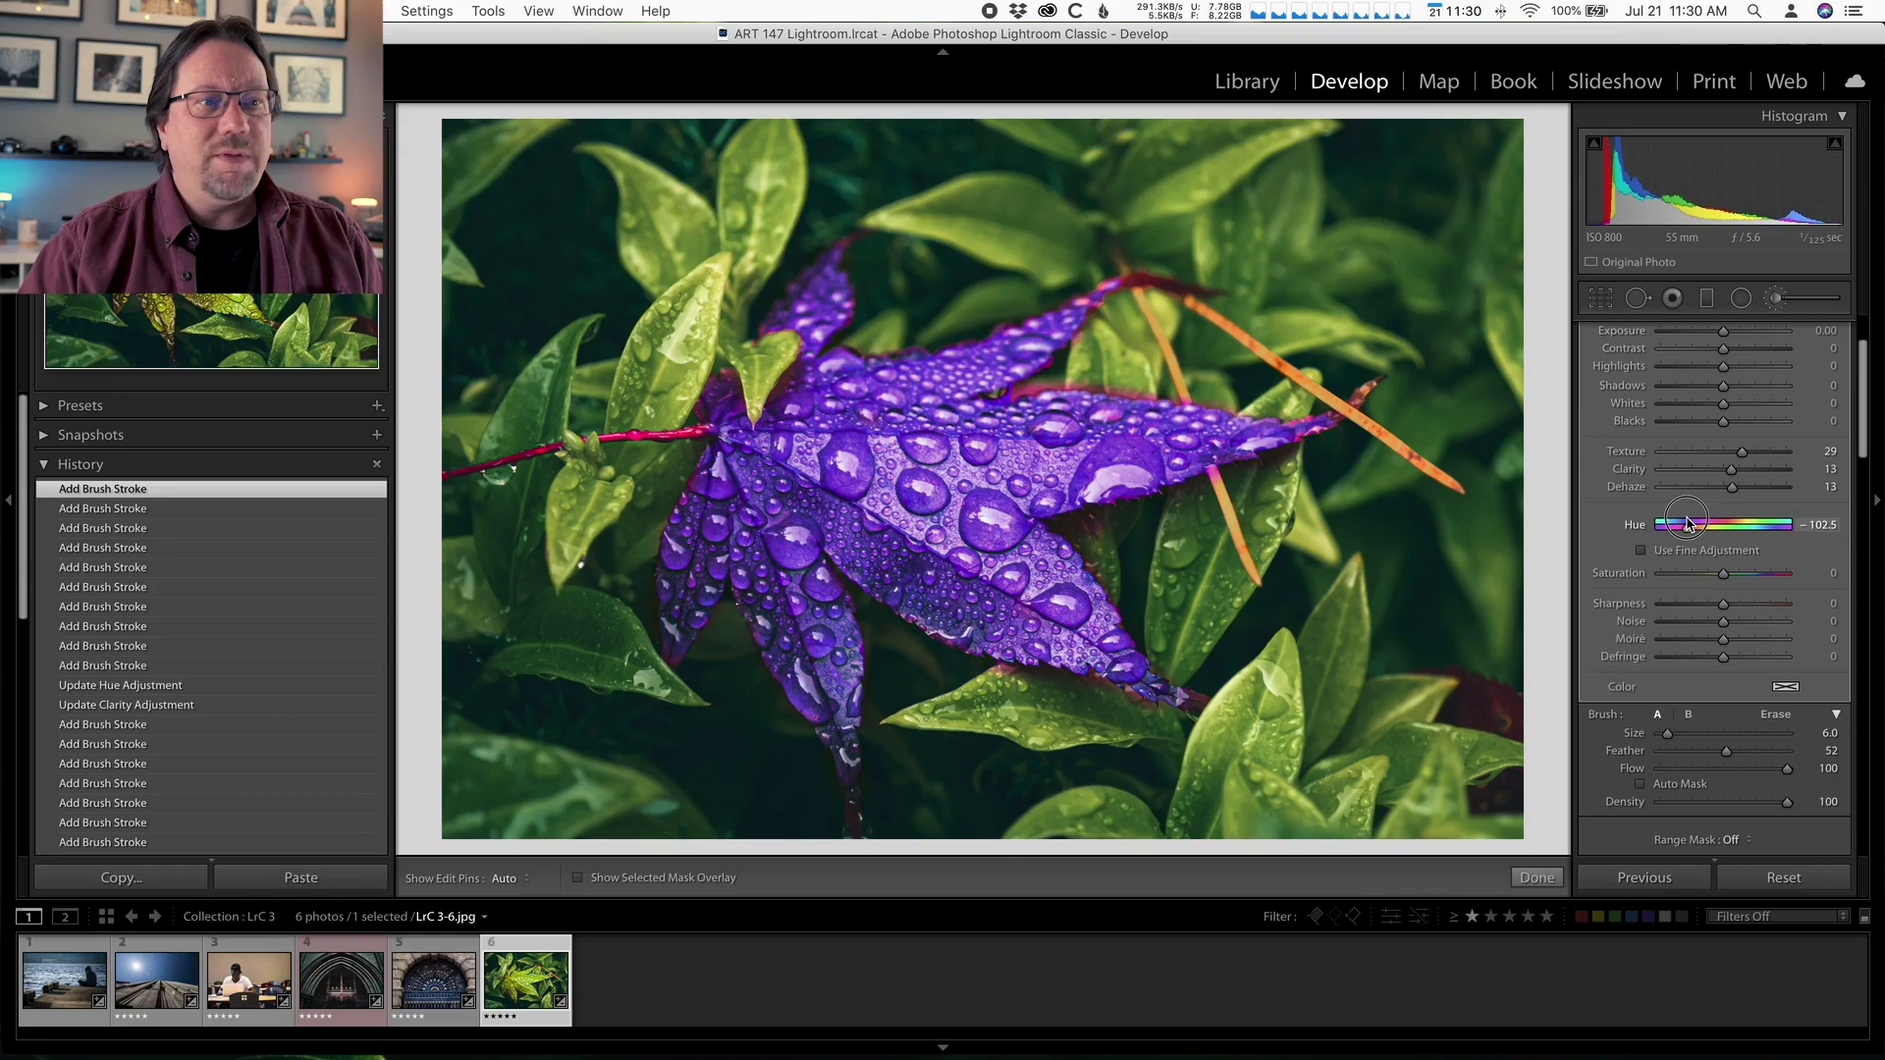
mouse_move(1688, 524)
left_mouse_down()
mouse_move(1670, 523)
mouse_move(1720, 530)
left_mouse_up()
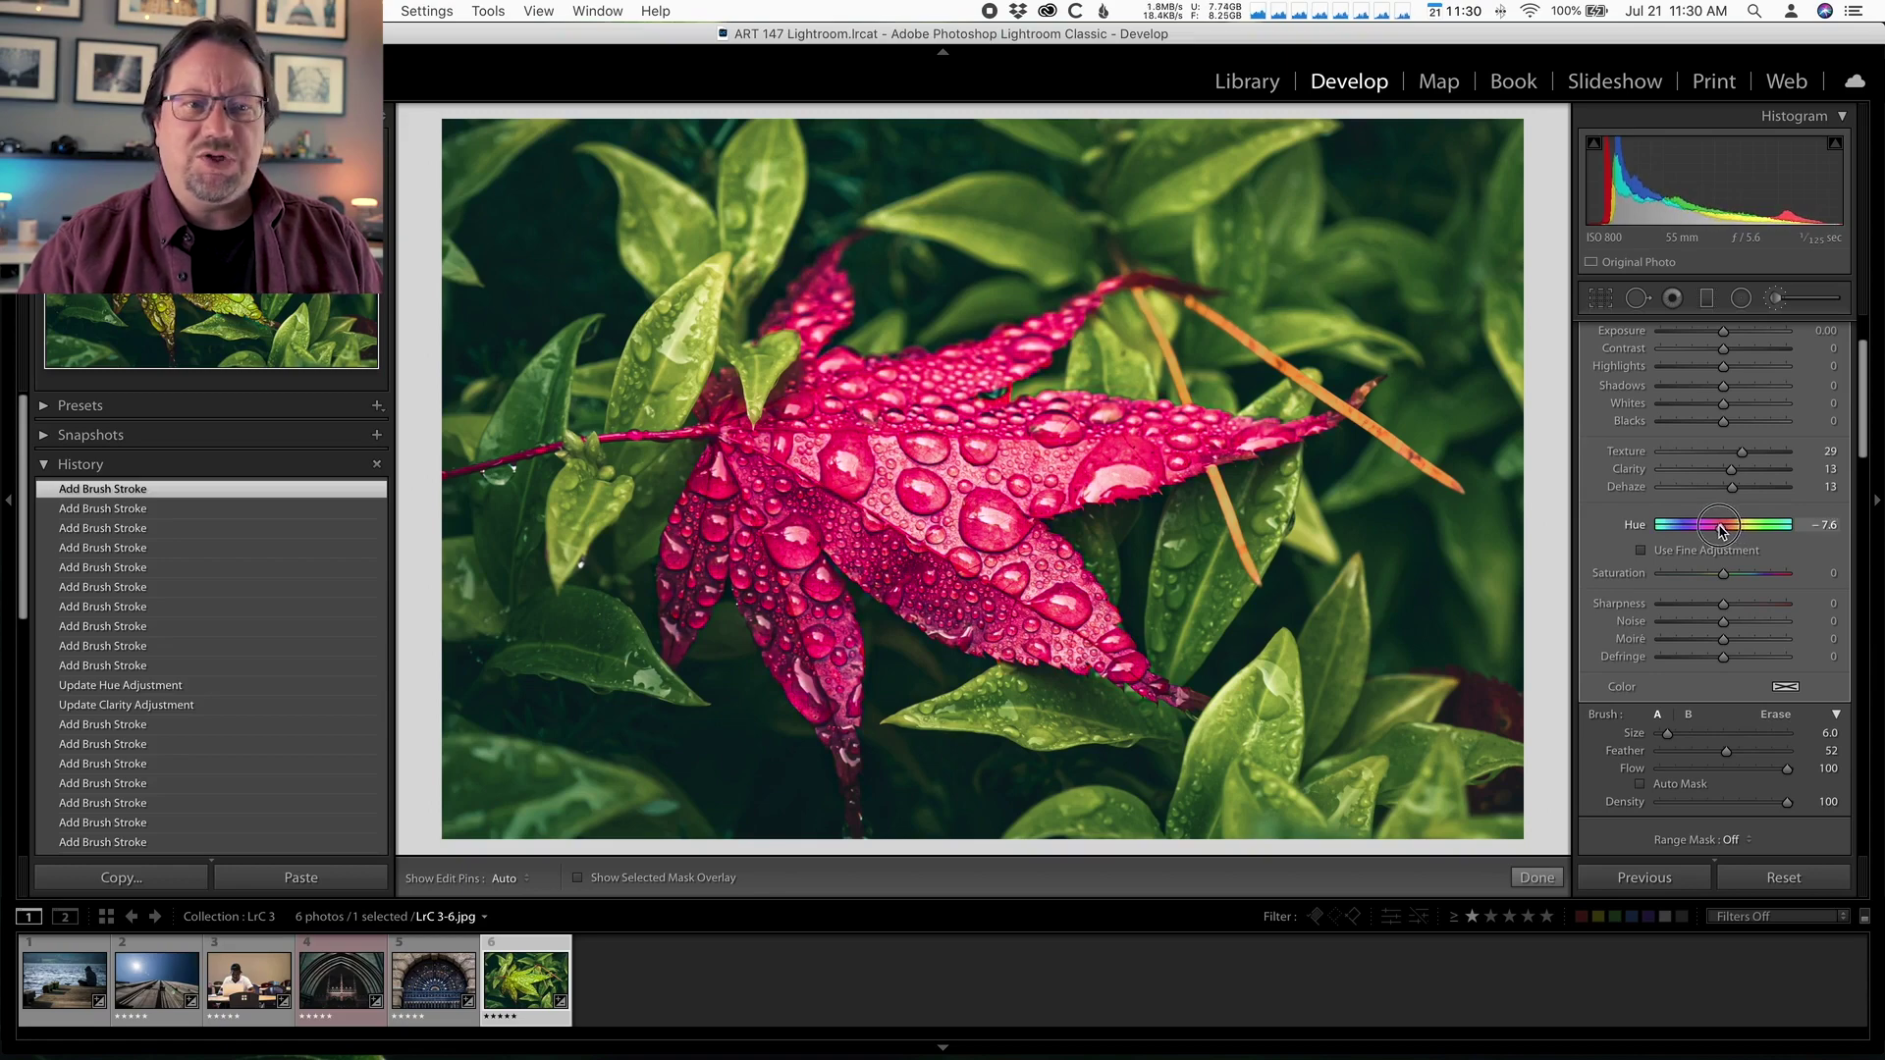
left_click_drag(1720, 530, 1720, 530)
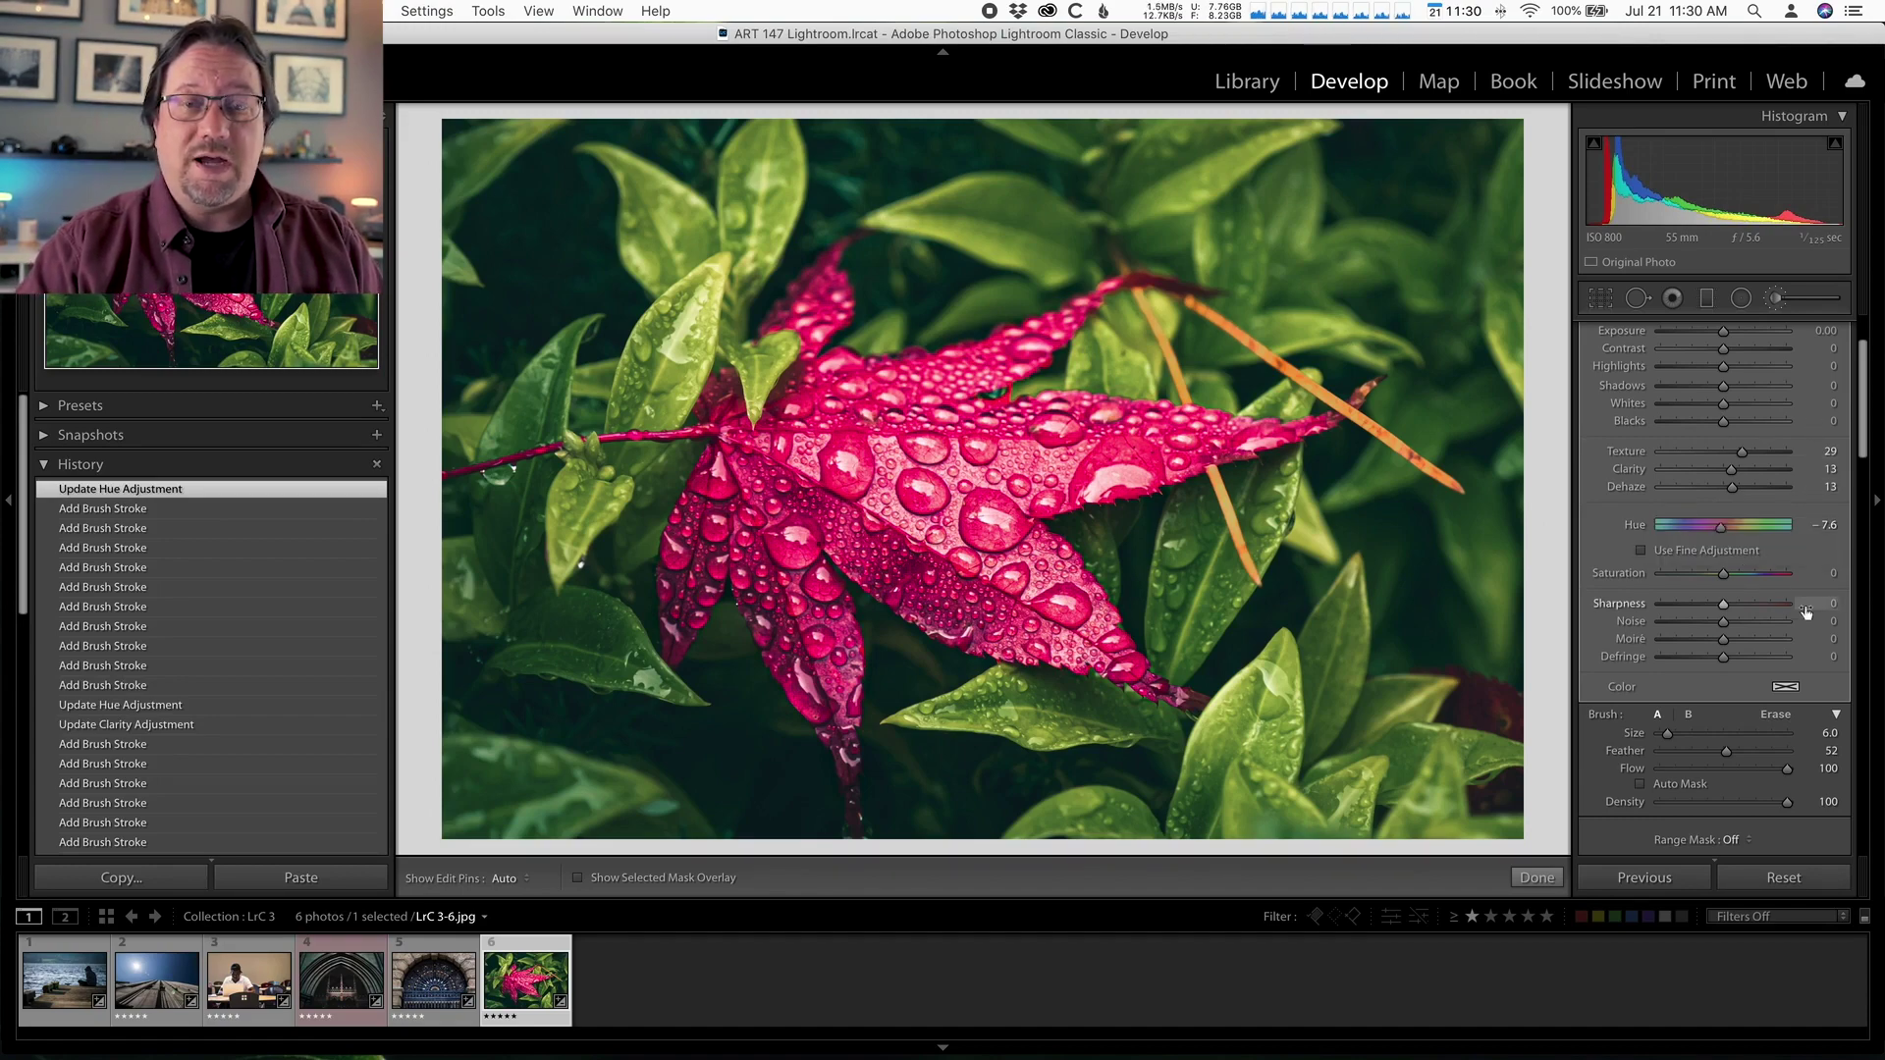
left_click_drag(1720, 527, 1720, 536)
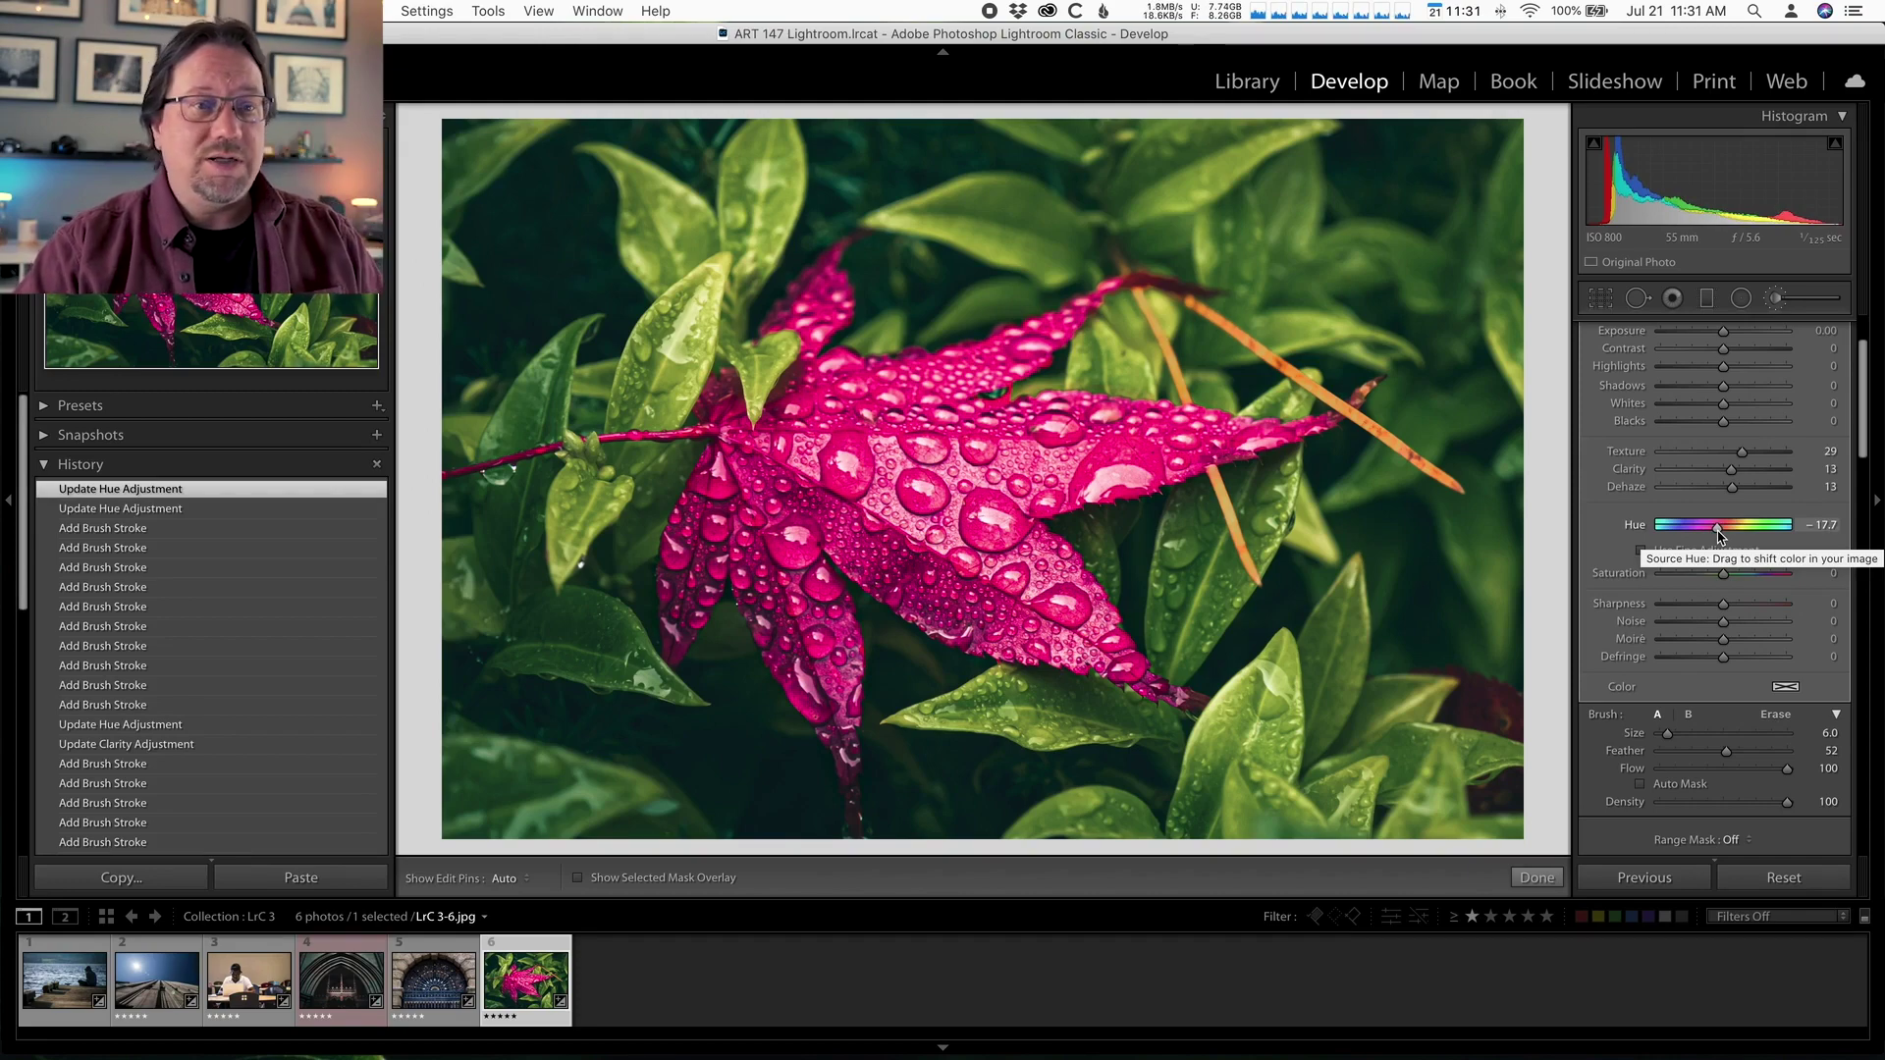
double_click(1718, 533)
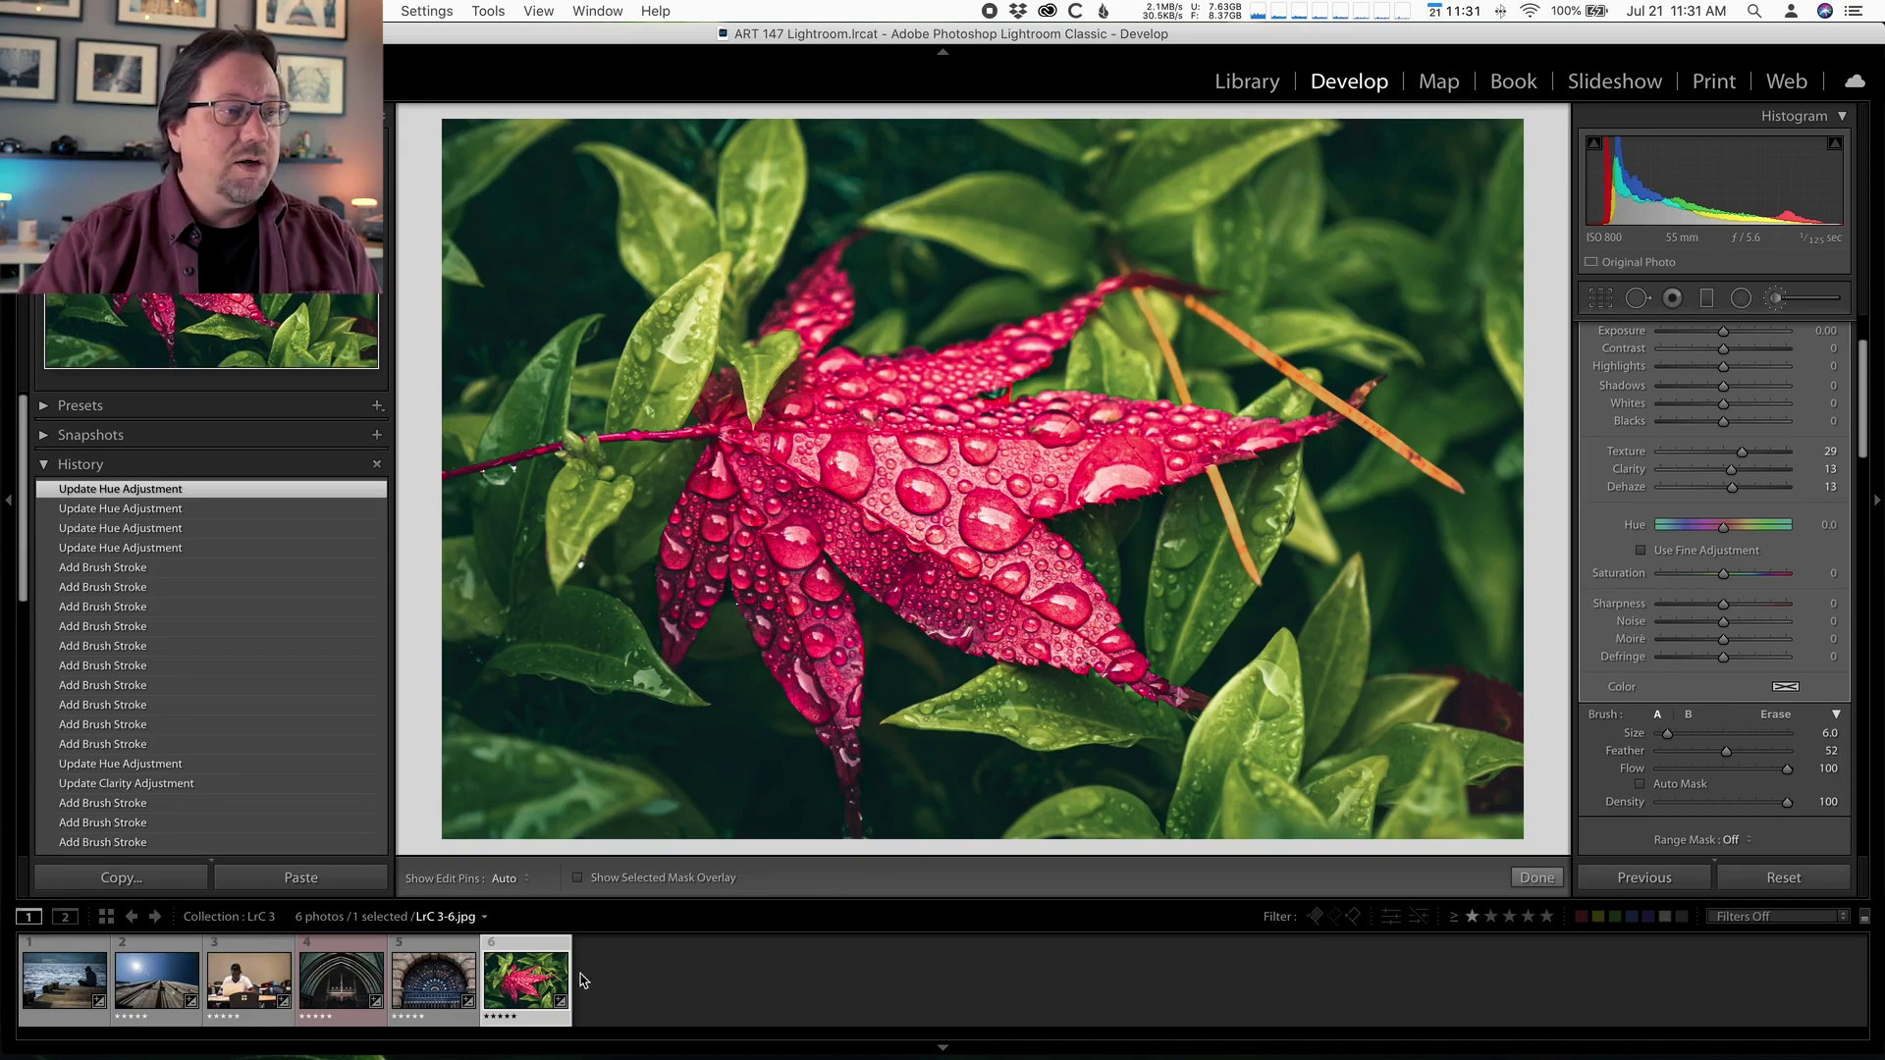
Step: Review the edited gate and dark stone arch photos, and return to the red leaf photo
left_click(444, 972)
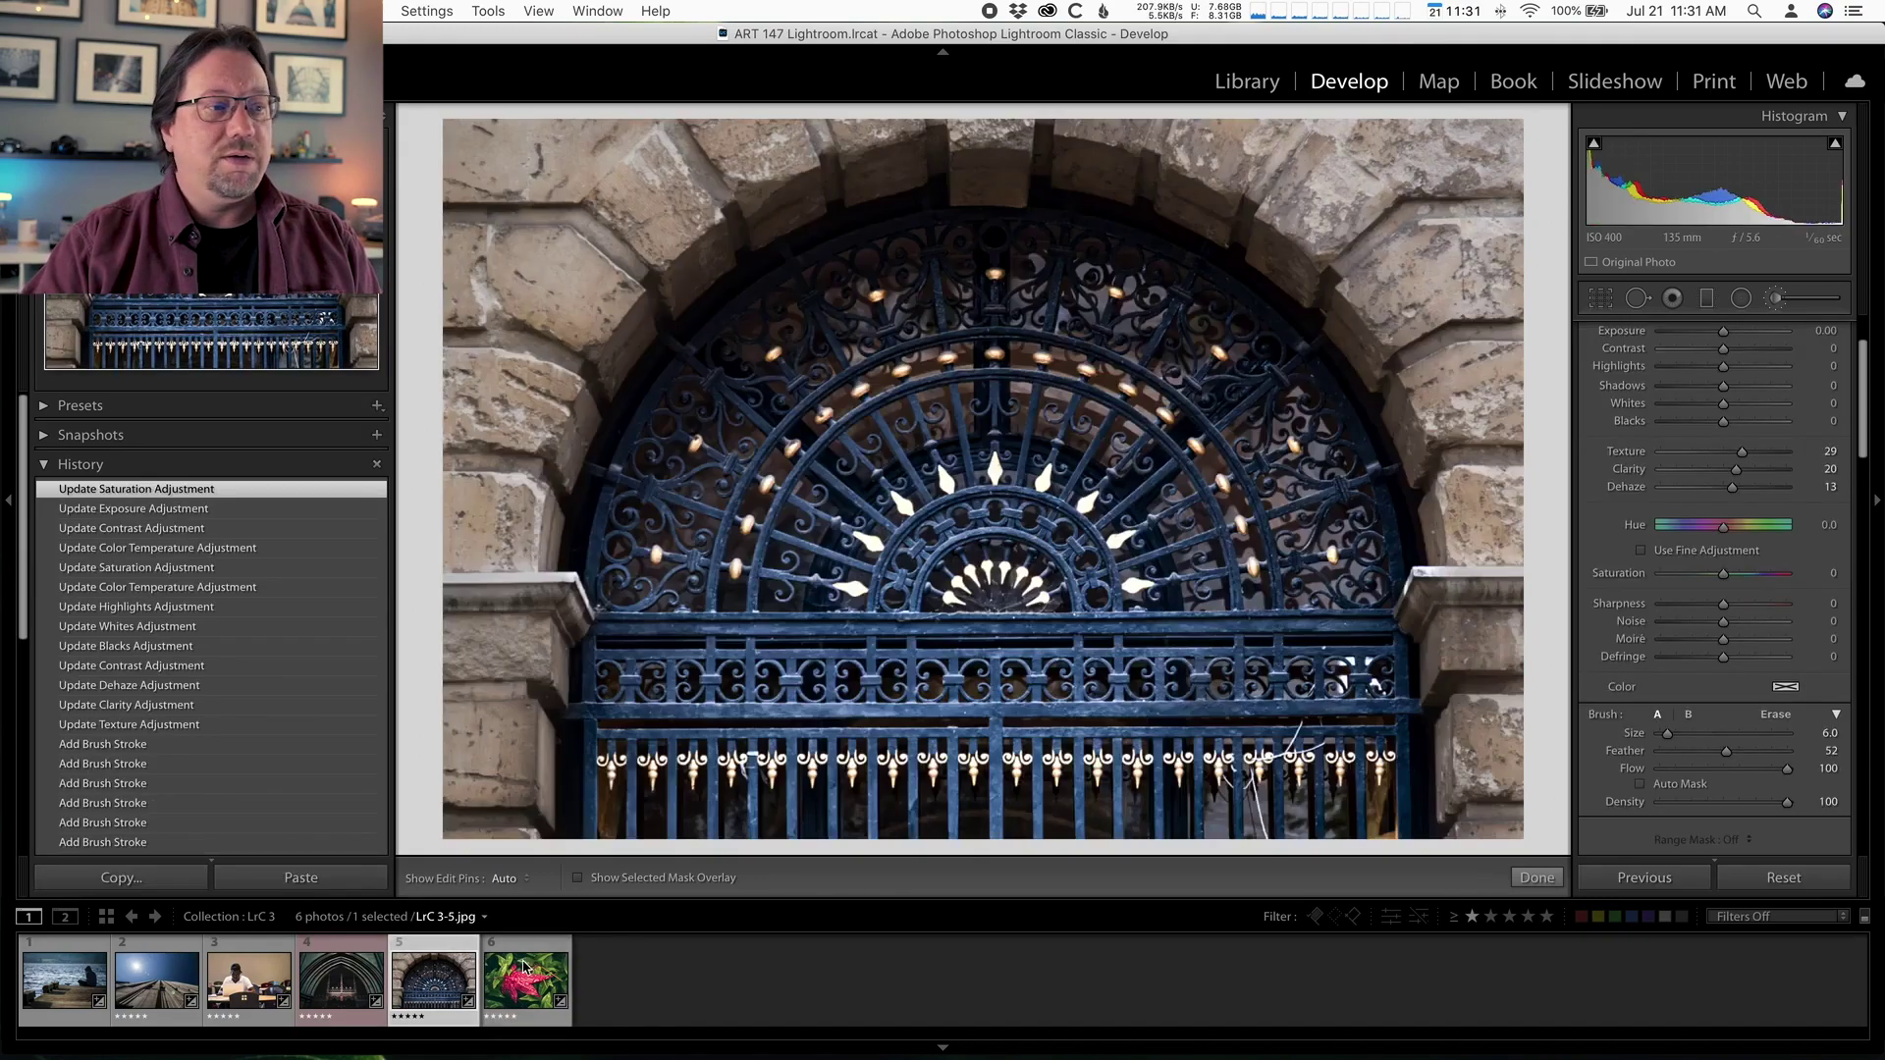
left_click(314, 979)
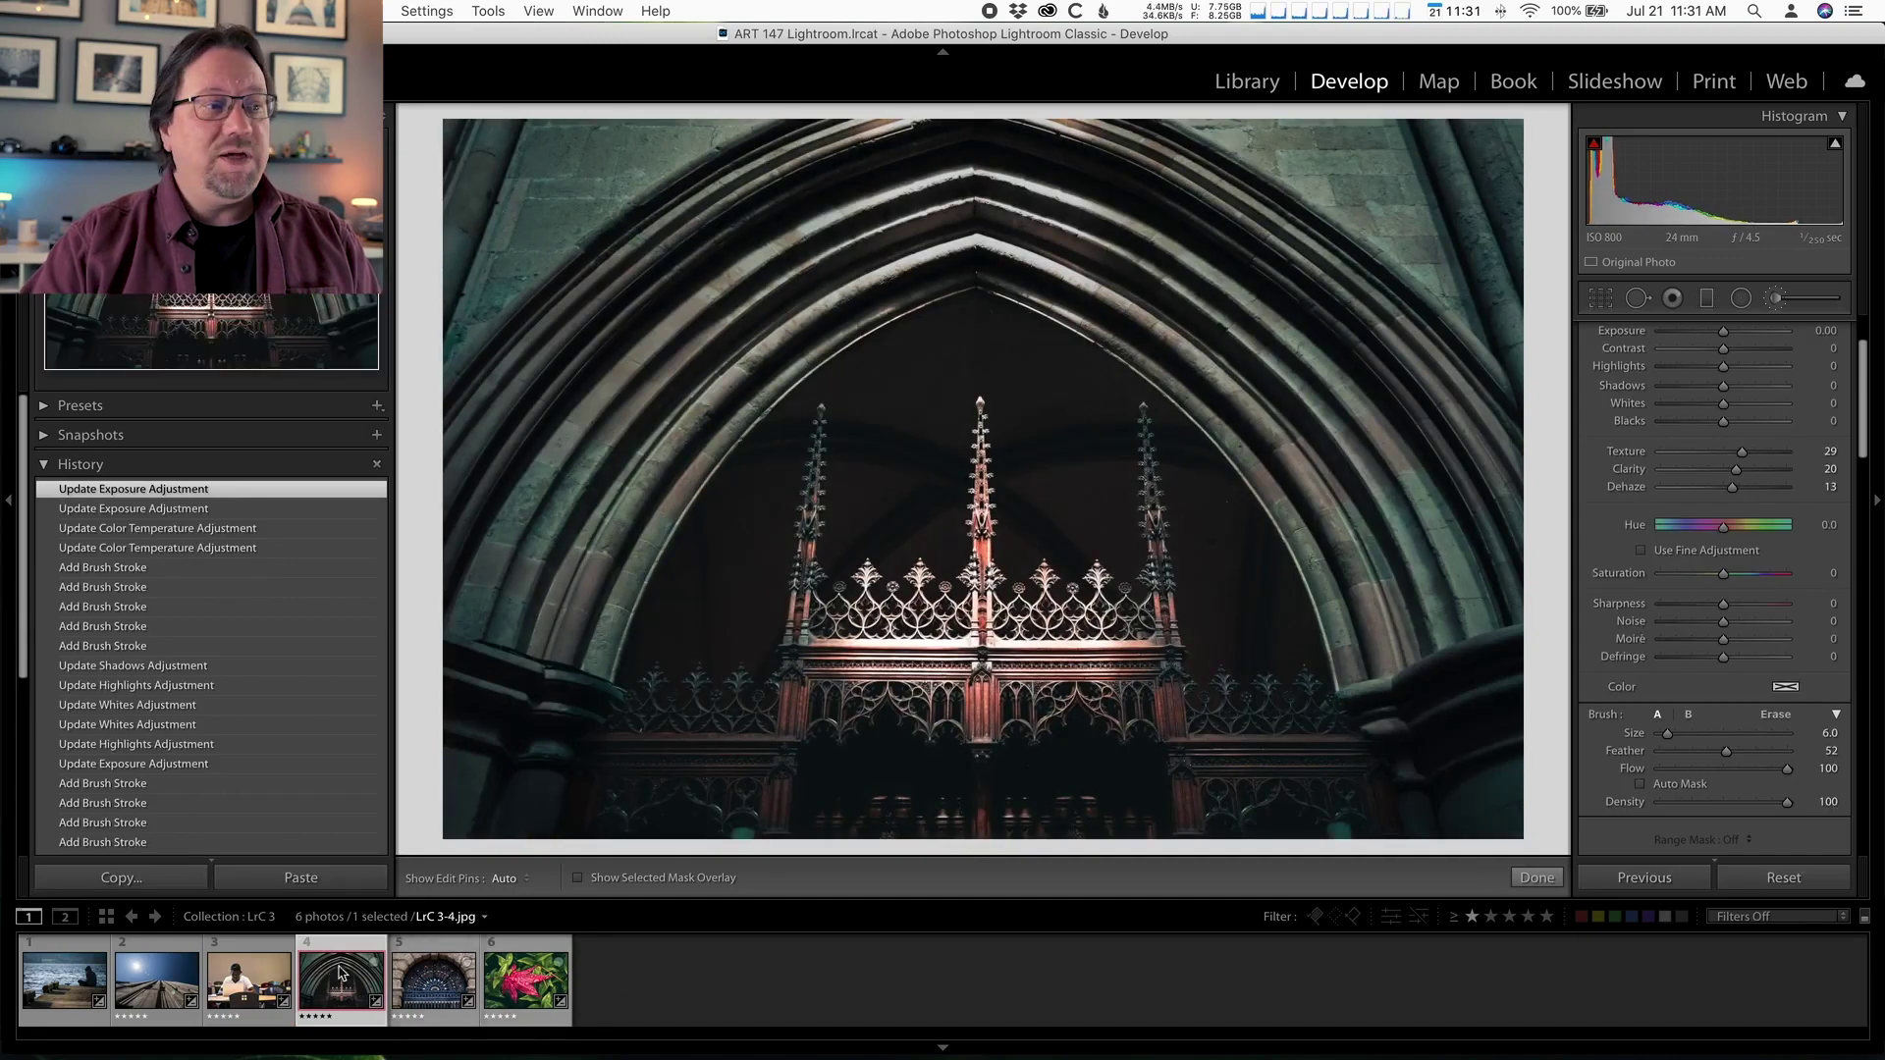
left_click(430, 985)
left_click(501, 989)
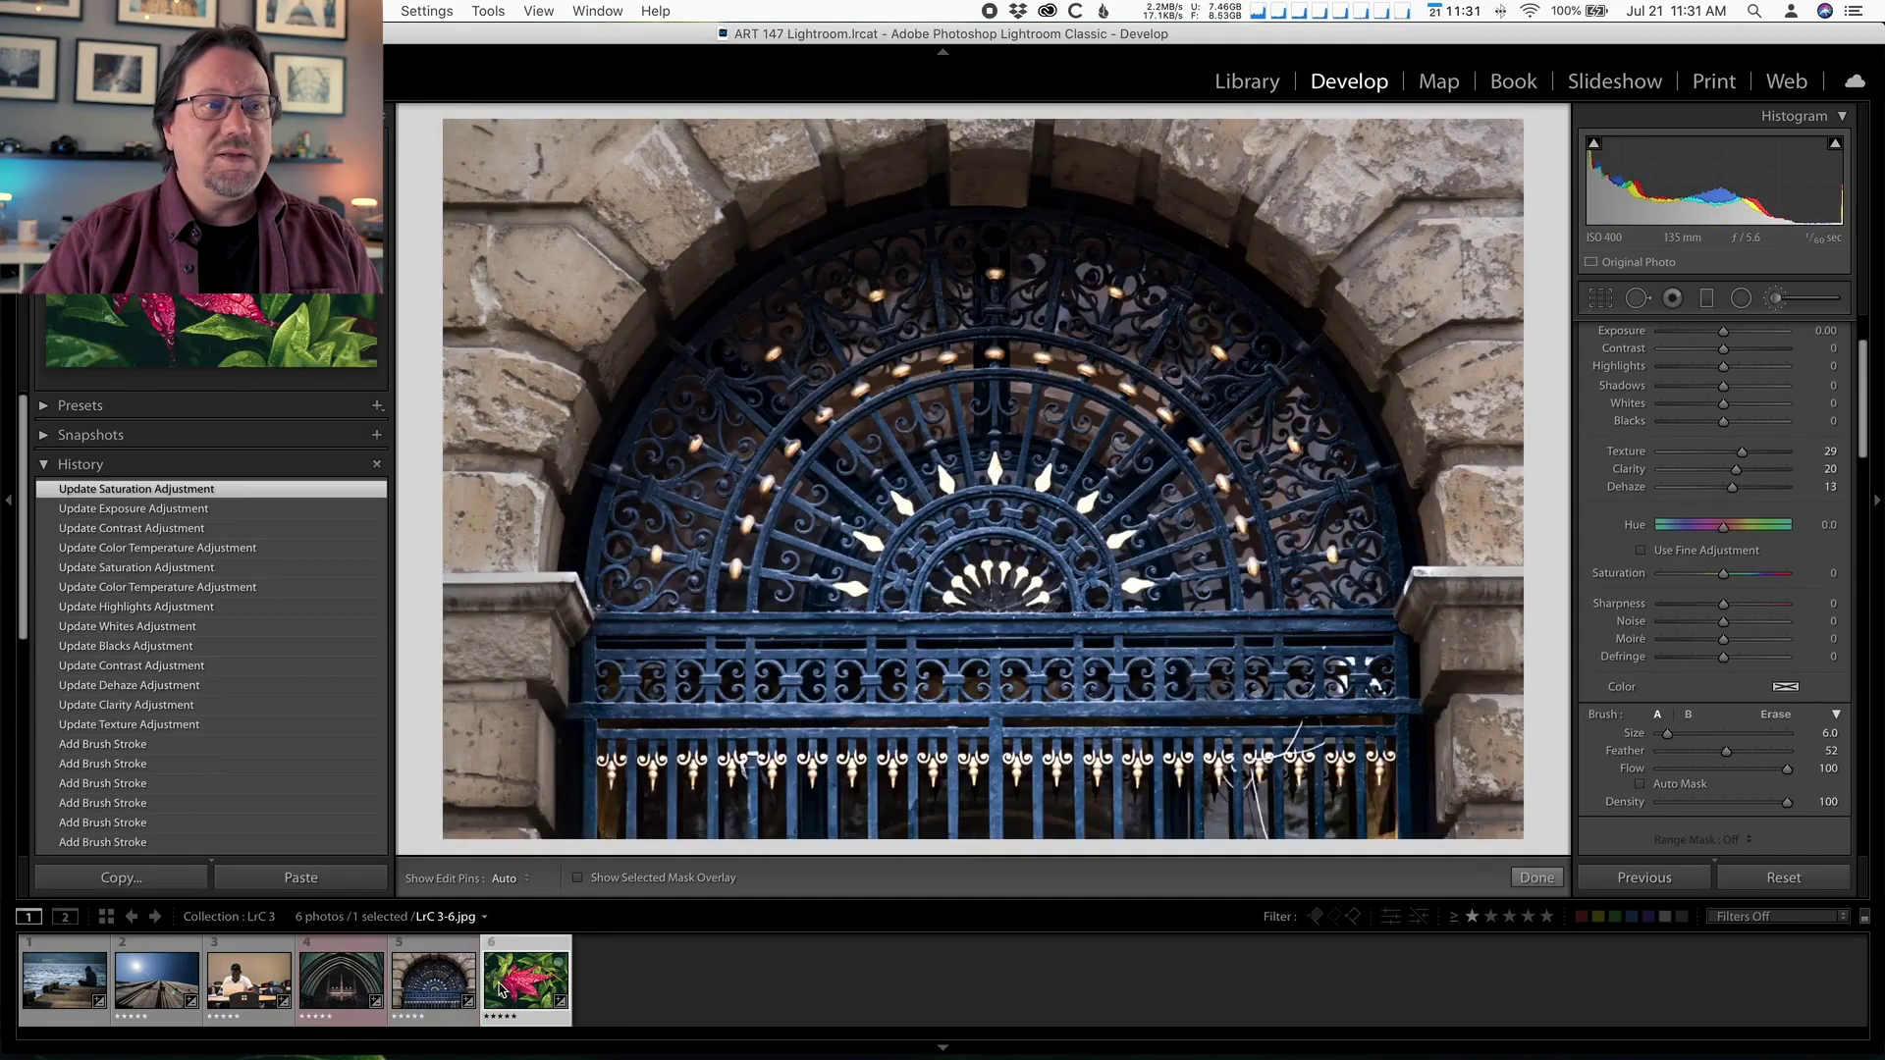